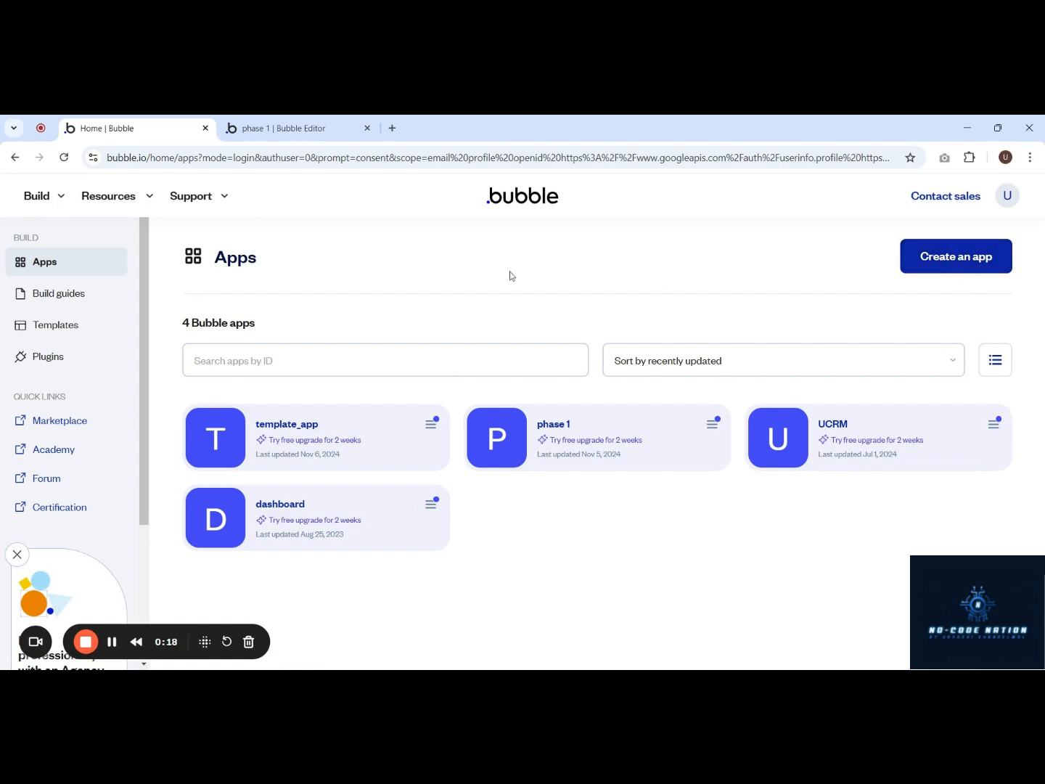
Step: Open the phase 1 app in the Bubble editor and close the duplicate editor tab
left_click(488, 446)
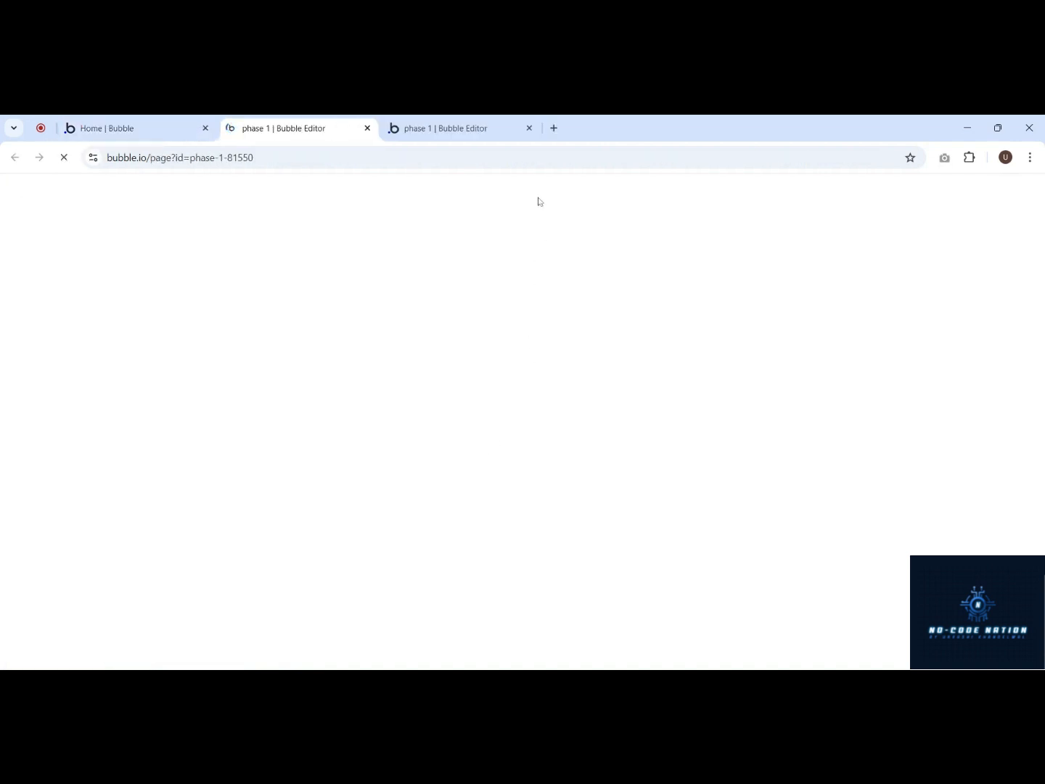
left_click(529, 128)
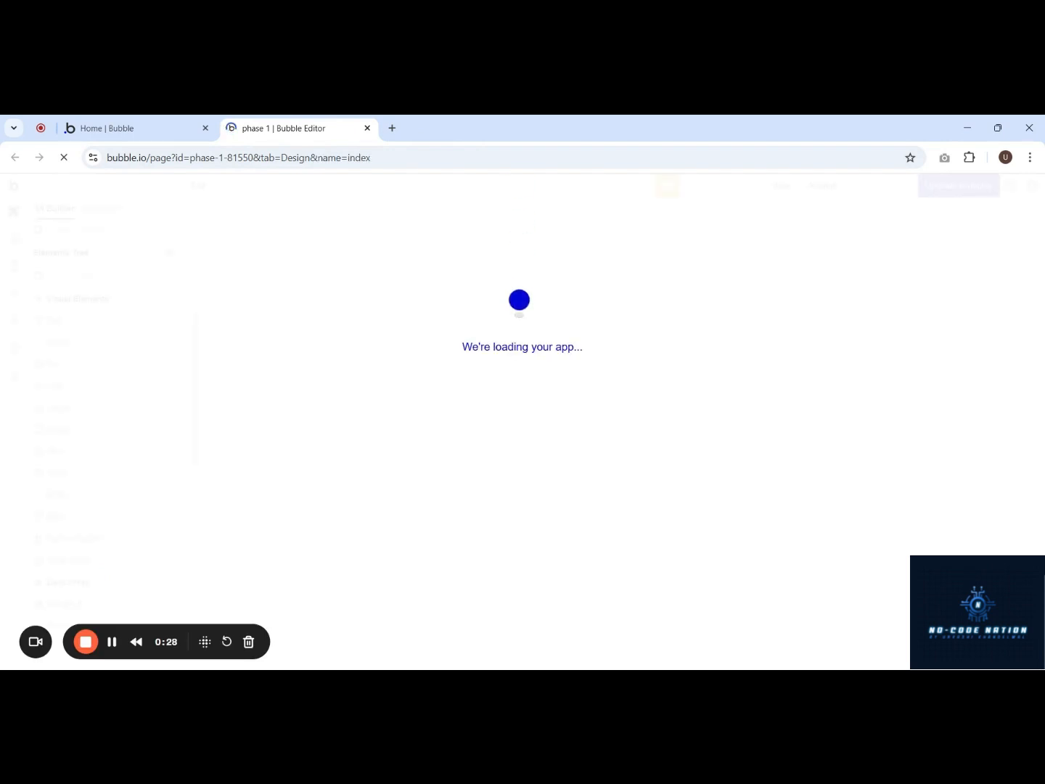
left_click(605, 444)
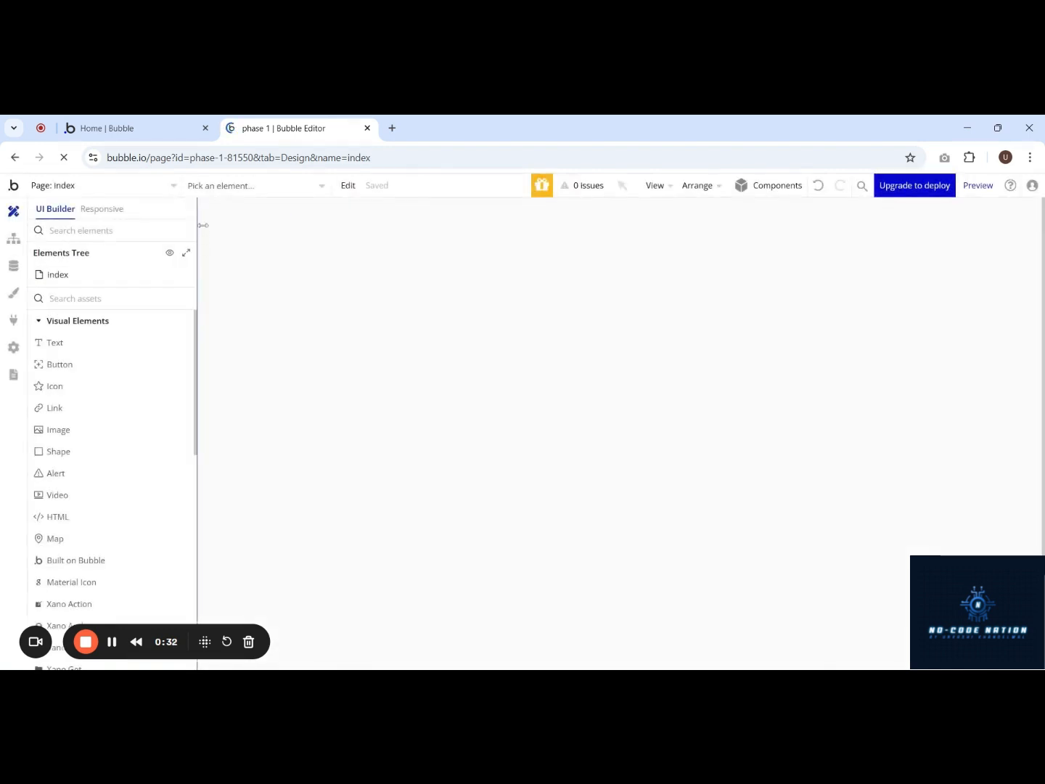
Step: Choose the index page as the page to edit
left_click(148, 194)
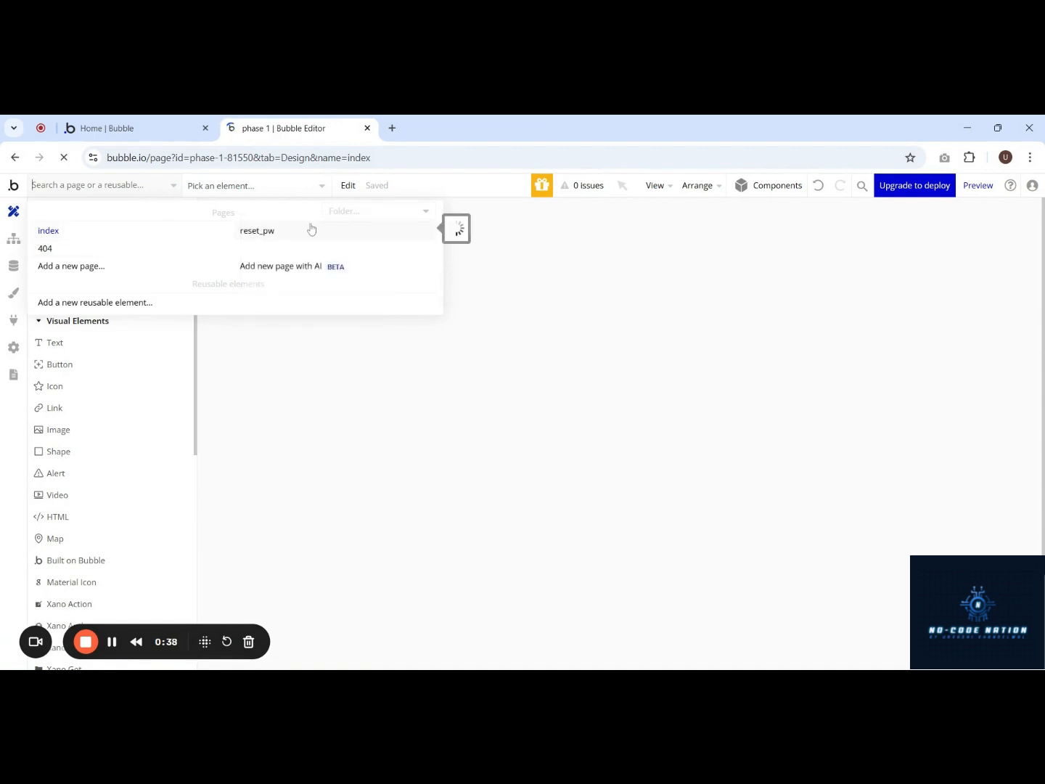
left_click(184, 233)
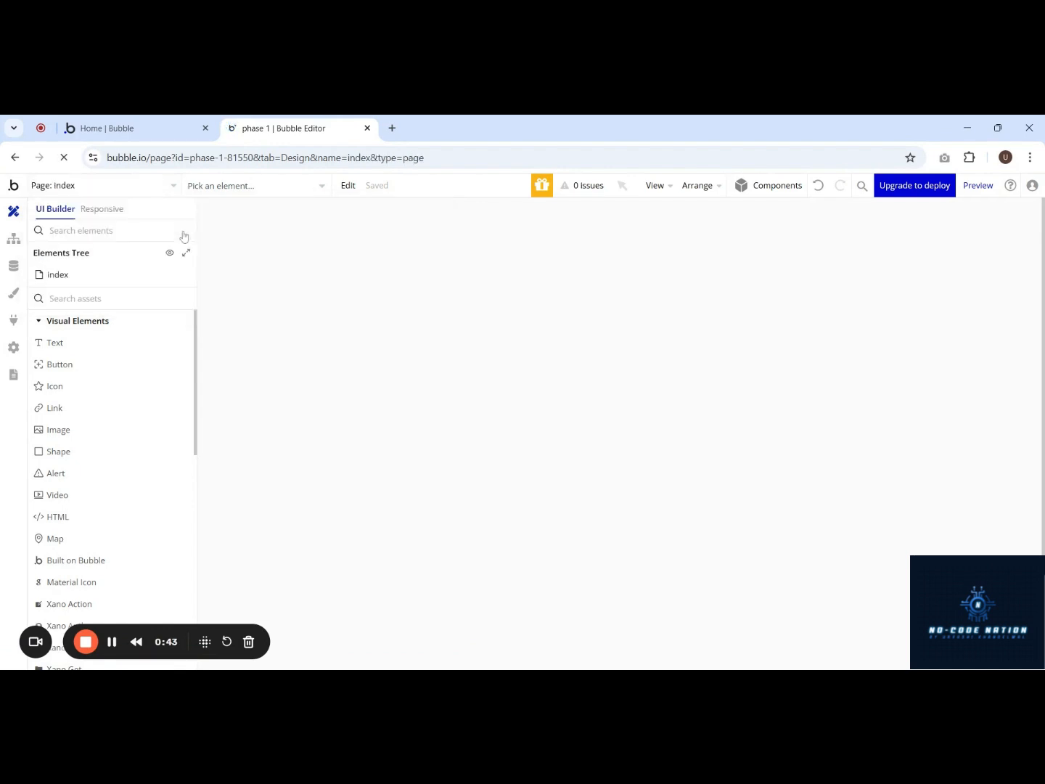
left_click(124, 187)
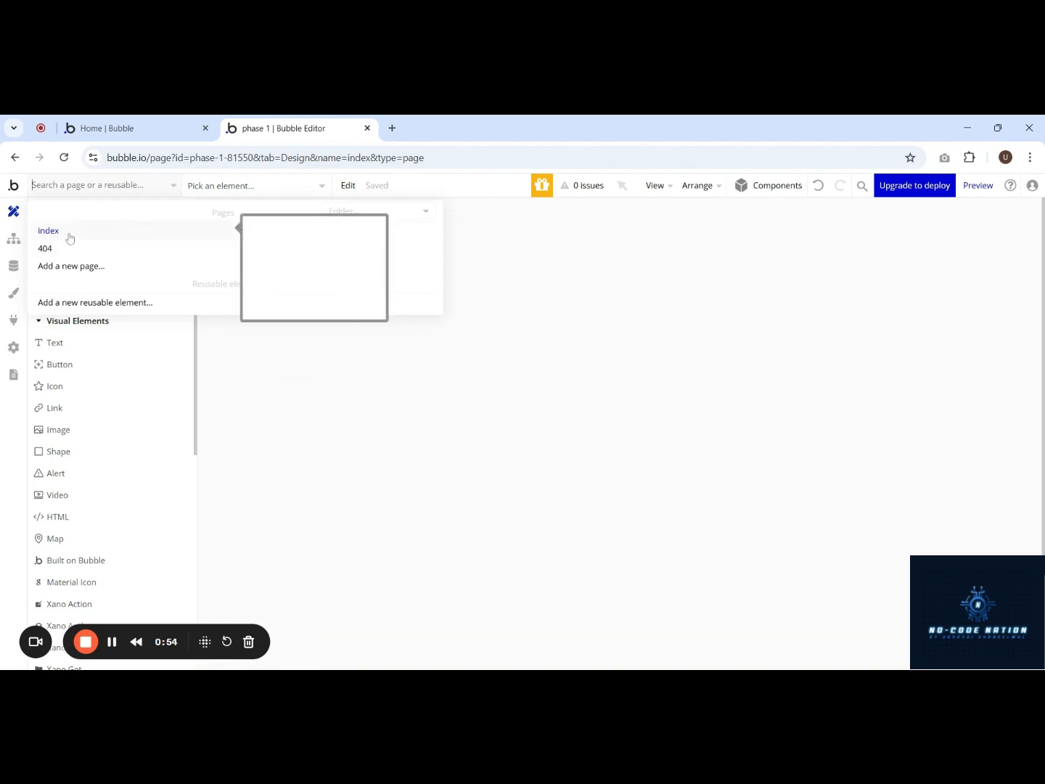
left_click(113, 648)
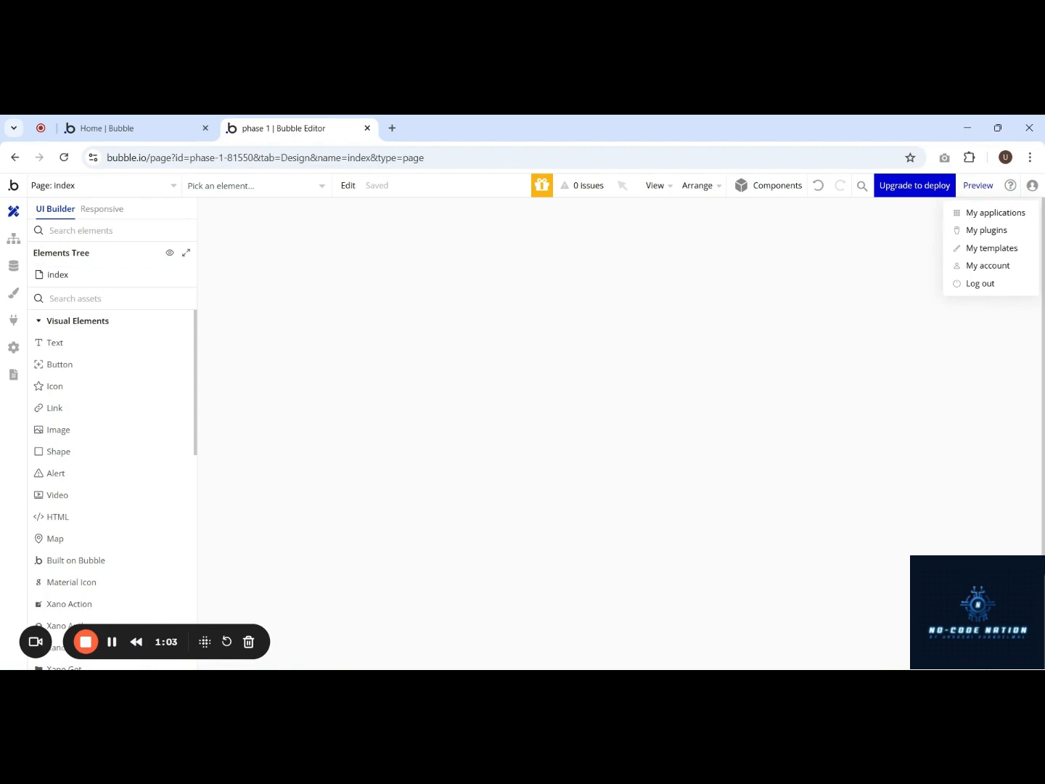
Step: Set the index page's title to "No-code Nation"
left_click(385, 298)
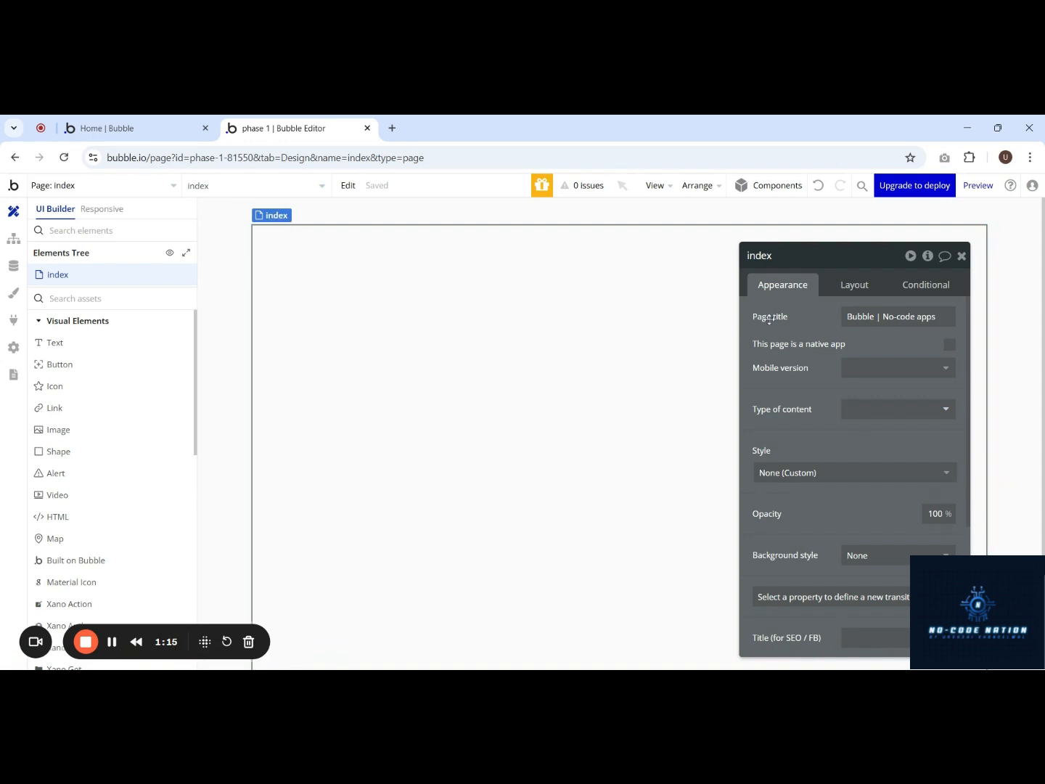
left_click(897, 317)
type("No-code Nation")
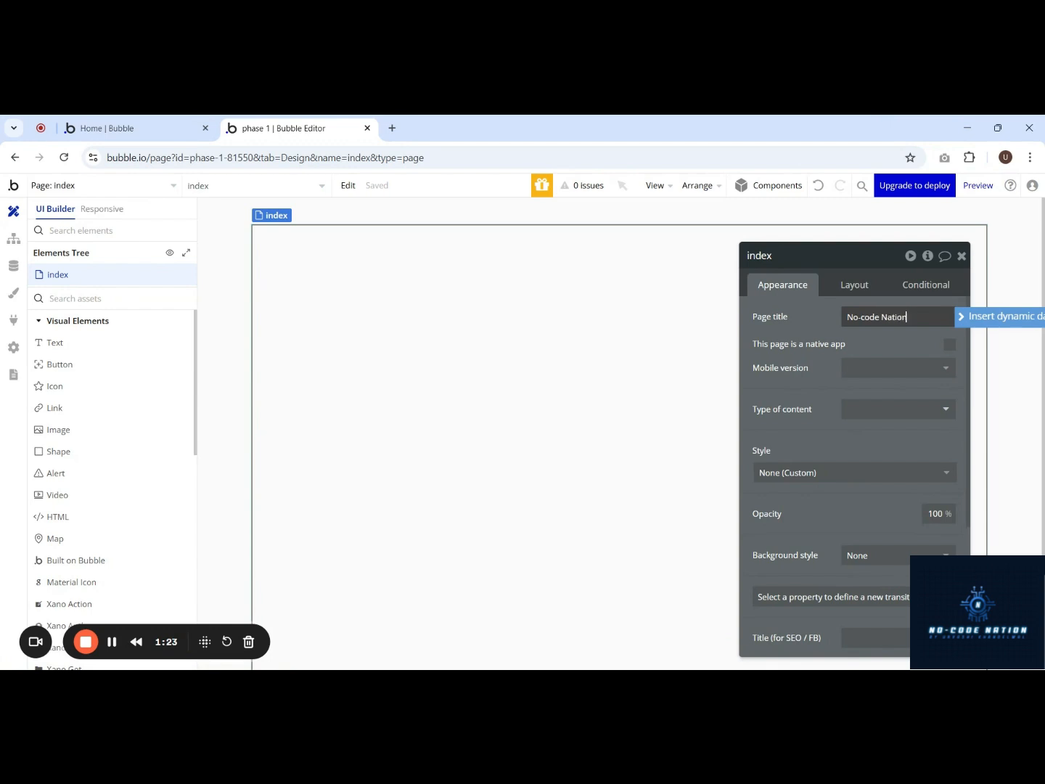
left_click(834, 319)
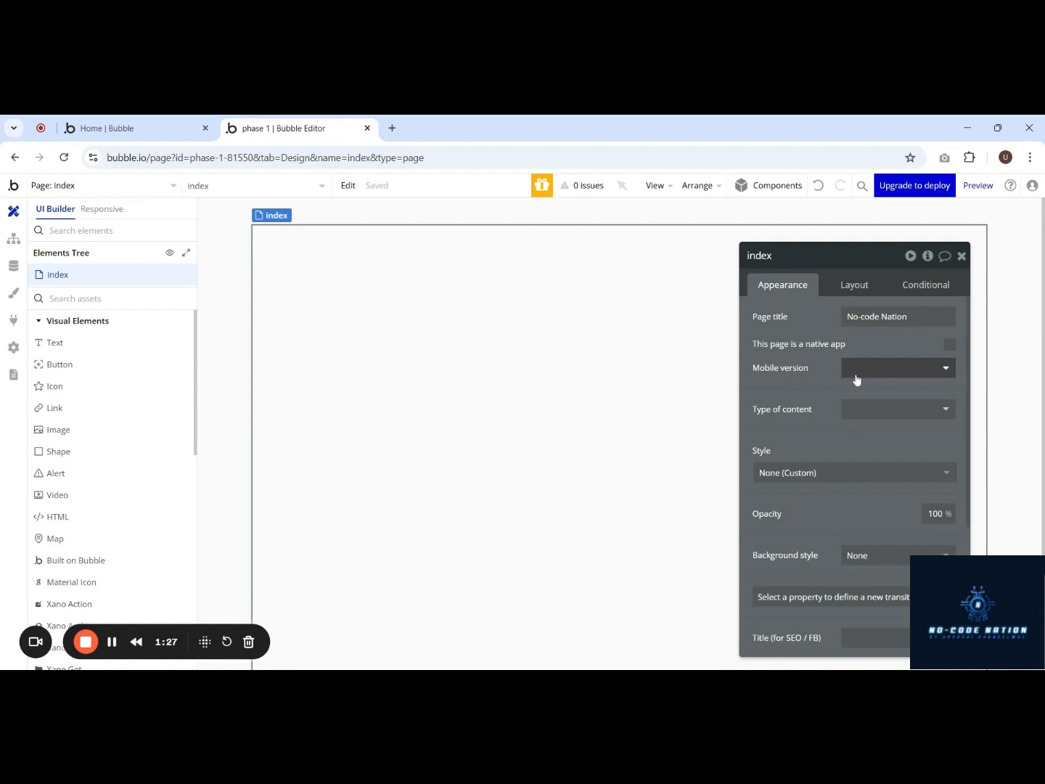
Step: Examine the index page's mobile version, background style and SEO settings, then close its property editor
left_click(860, 376)
left_click(860, 375)
scroll(824, 383, "down", 1)
scroll(914, 384, "down", 1)
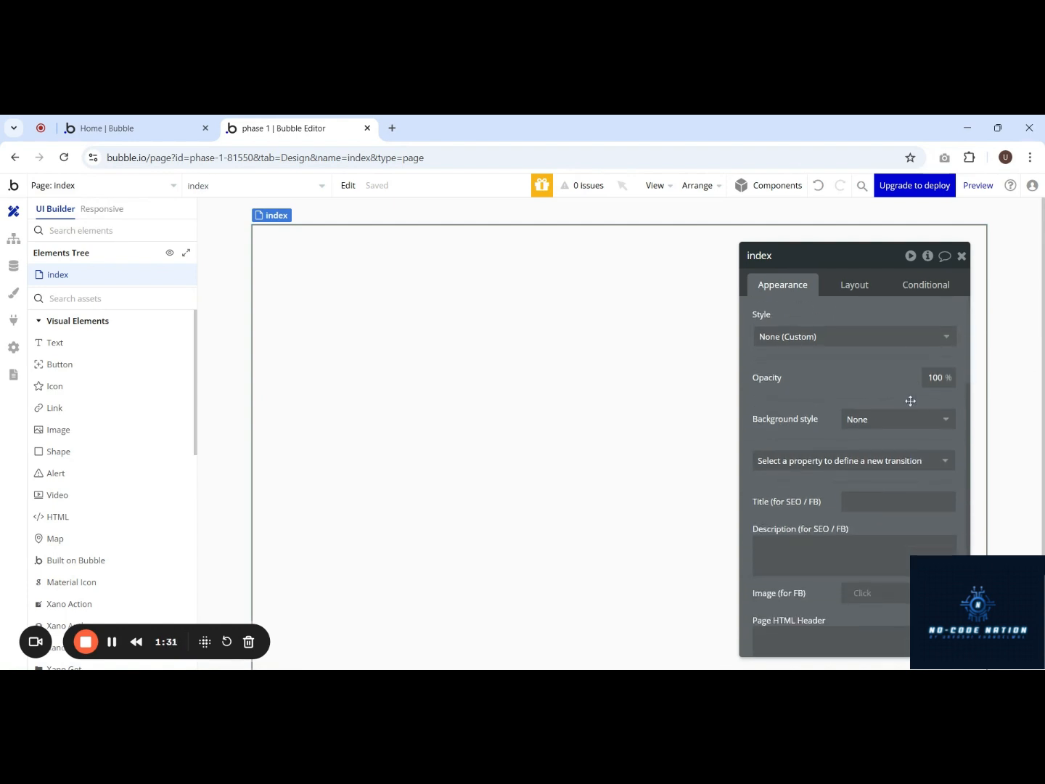
left_click(863, 422)
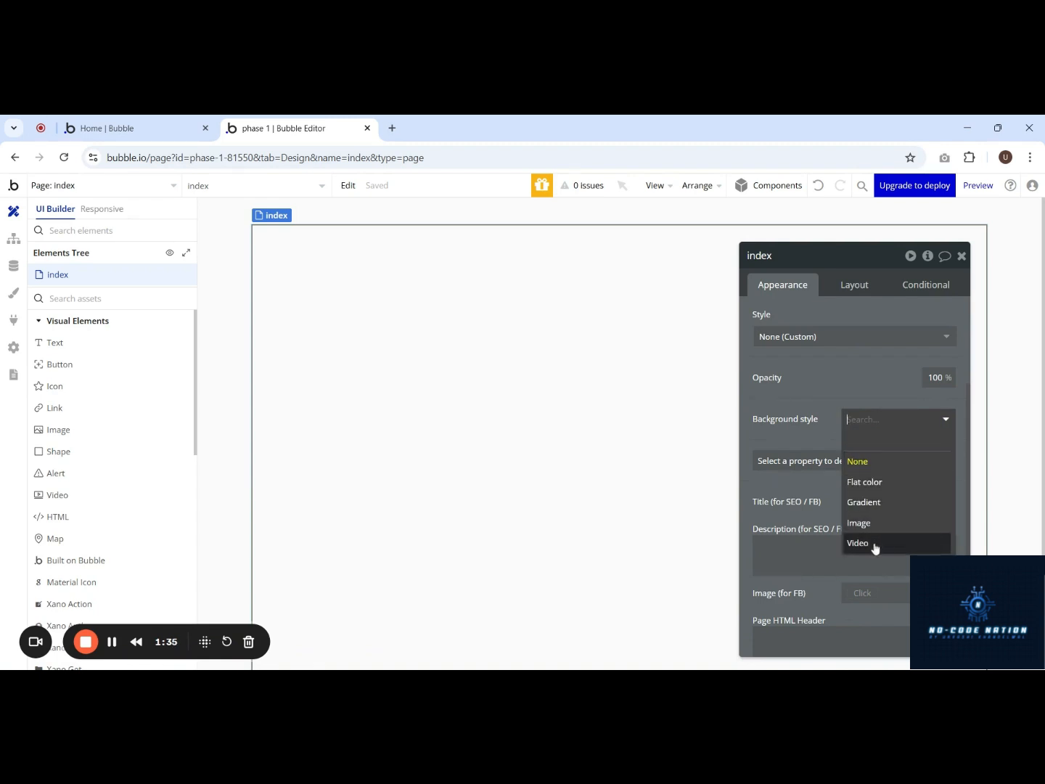
left_click(801, 419)
scroll(823, 403, "down", 1)
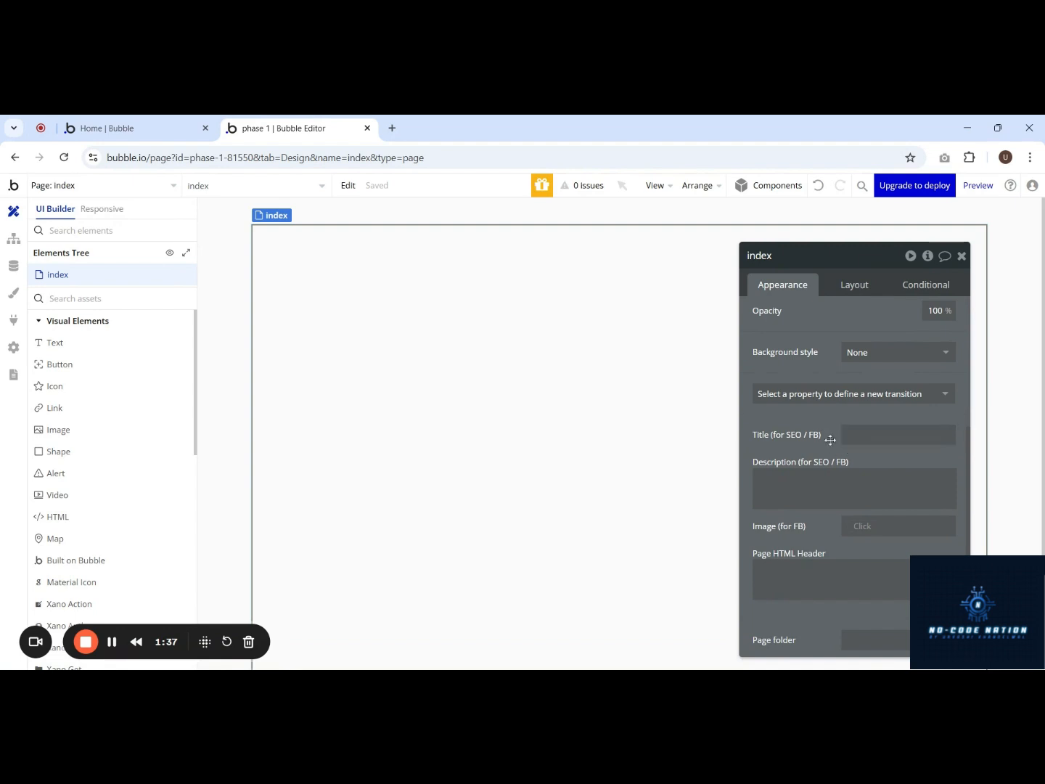
left_click(892, 435)
key("Tab")
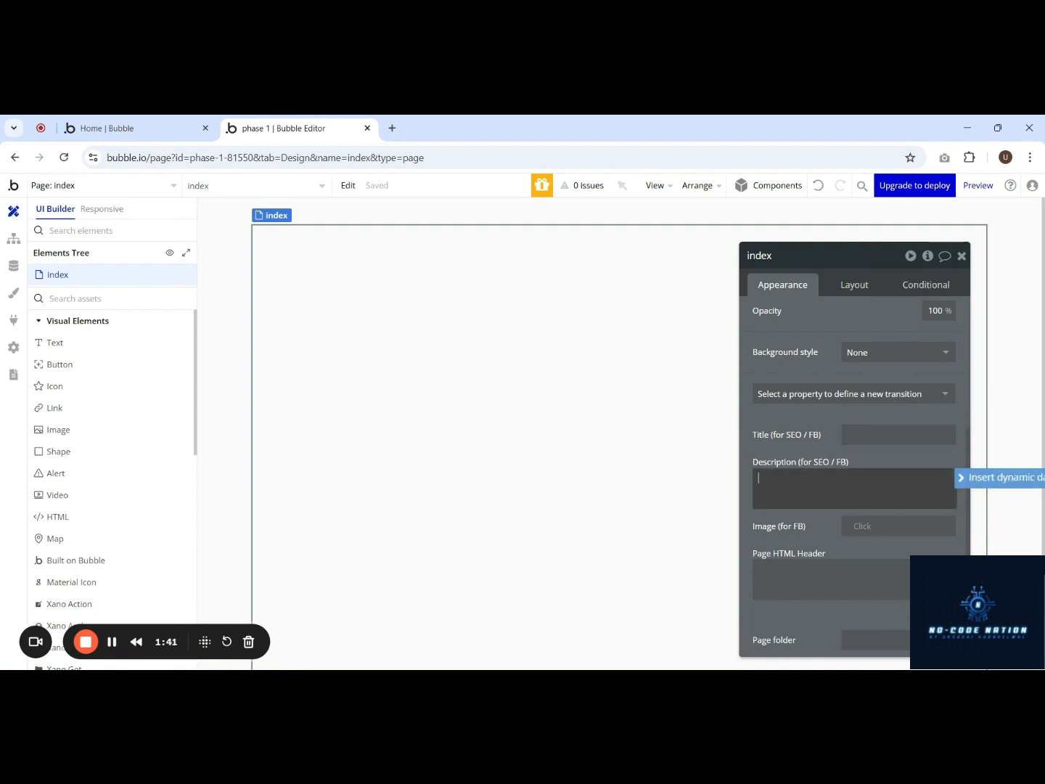
scroll(811, 411, "up", 3)
triple_click(879, 316)
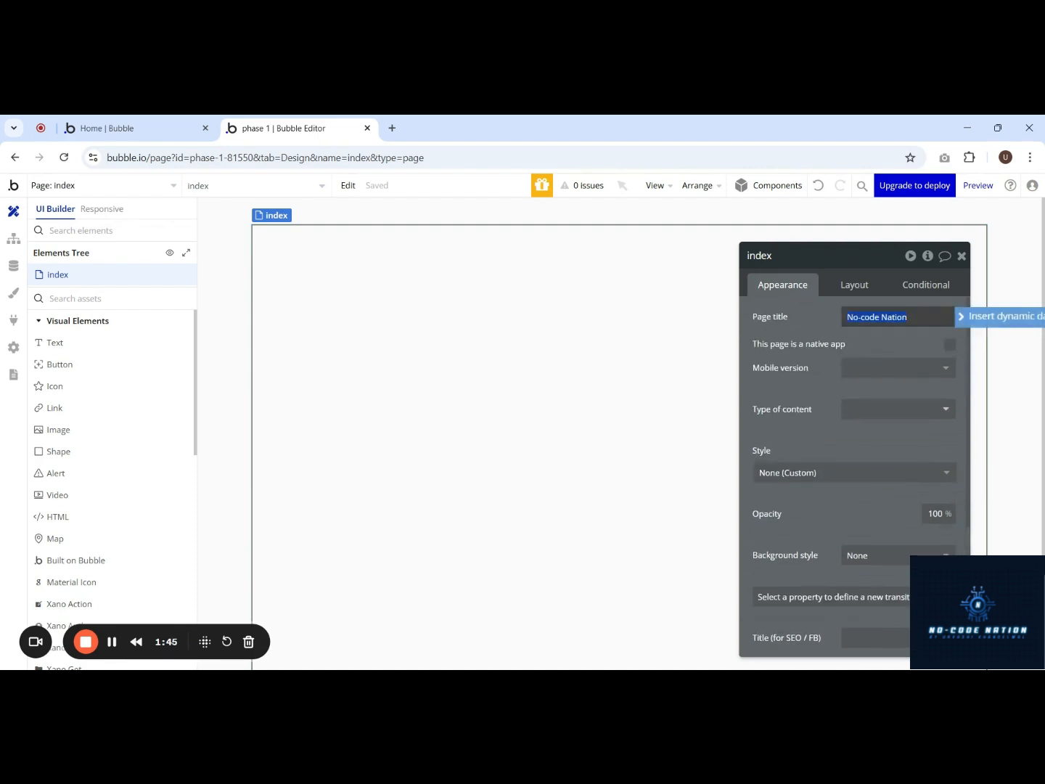
left_click(579, 311)
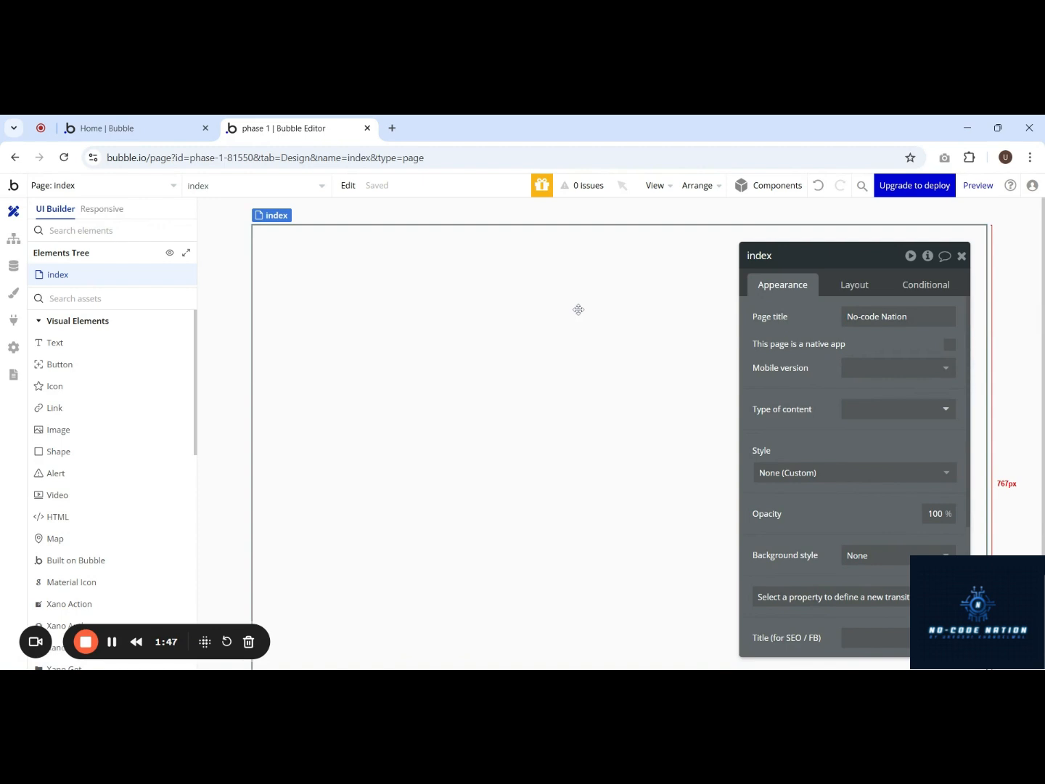
left_click(961, 257)
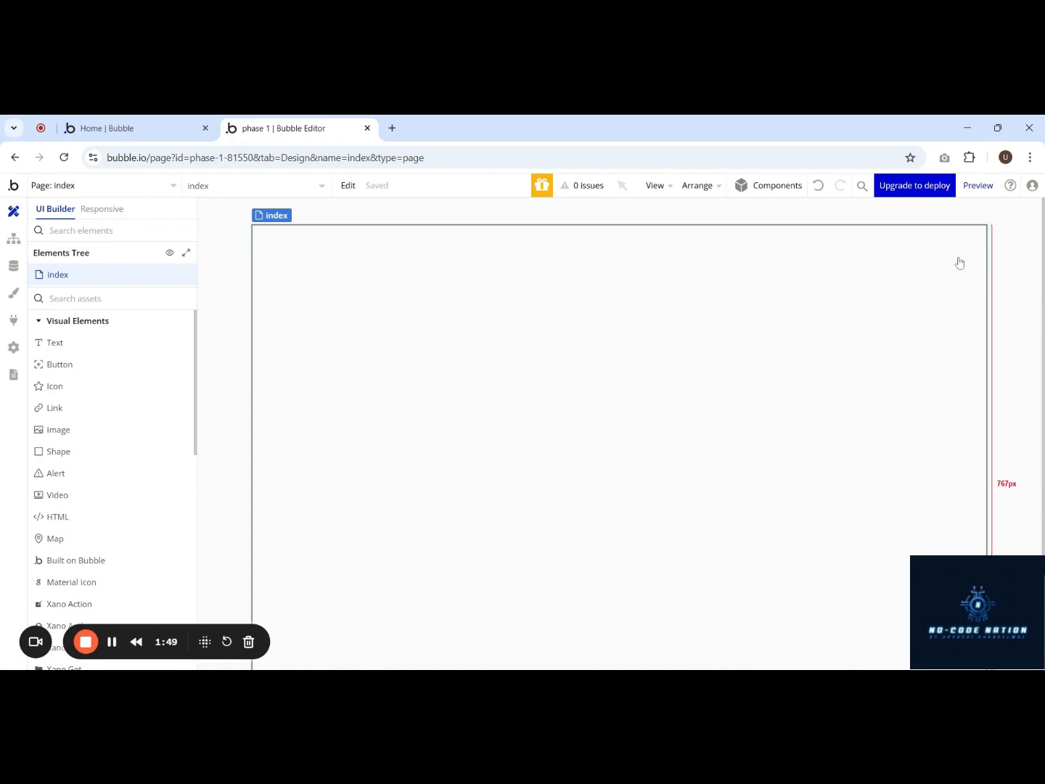
Step: Browse the header components in the component library and install the plugins required by the locked components
left_click(780, 191)
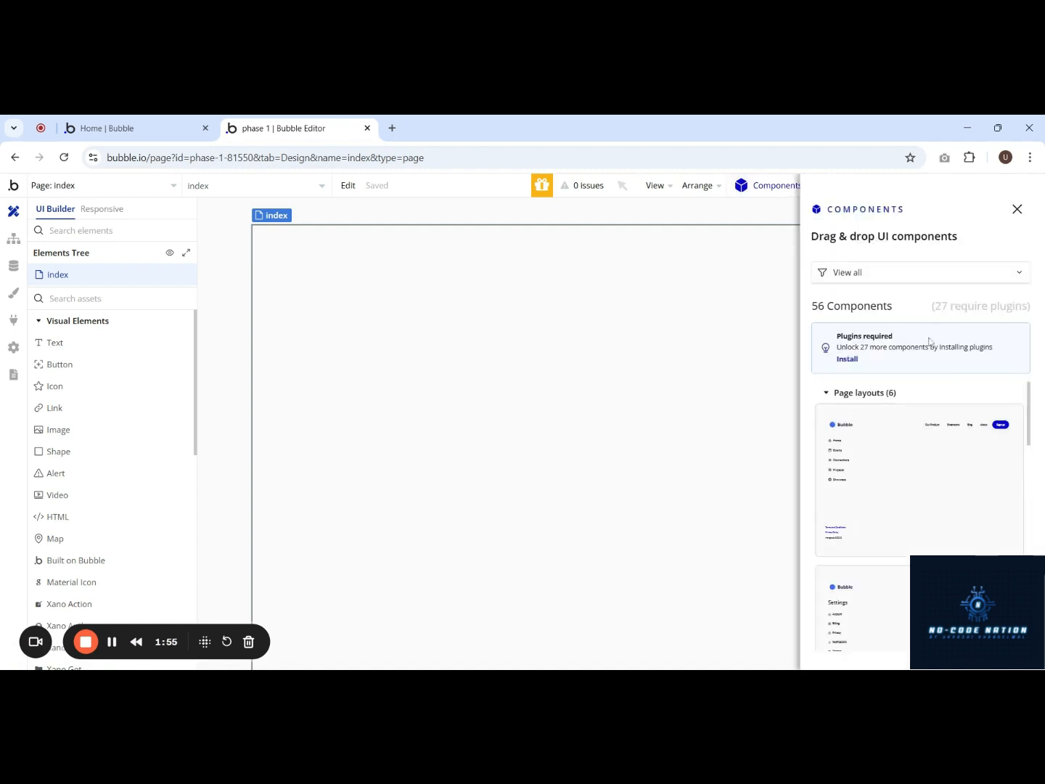
left_click(875, 394)
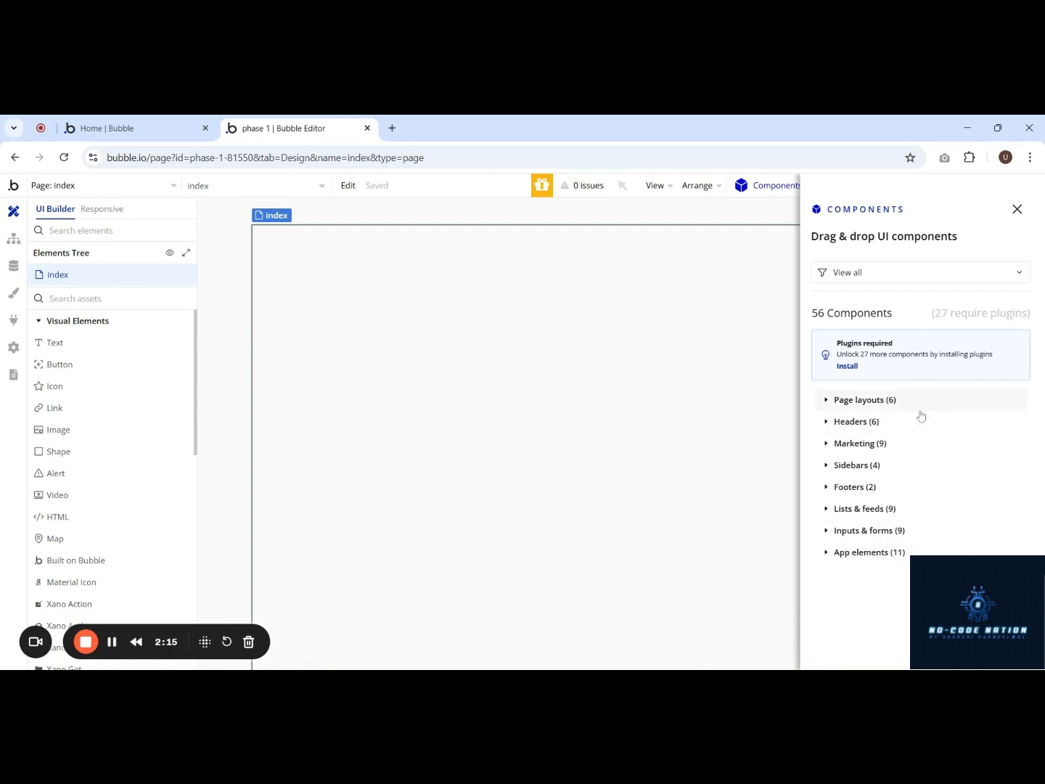
left_click(866, 426)
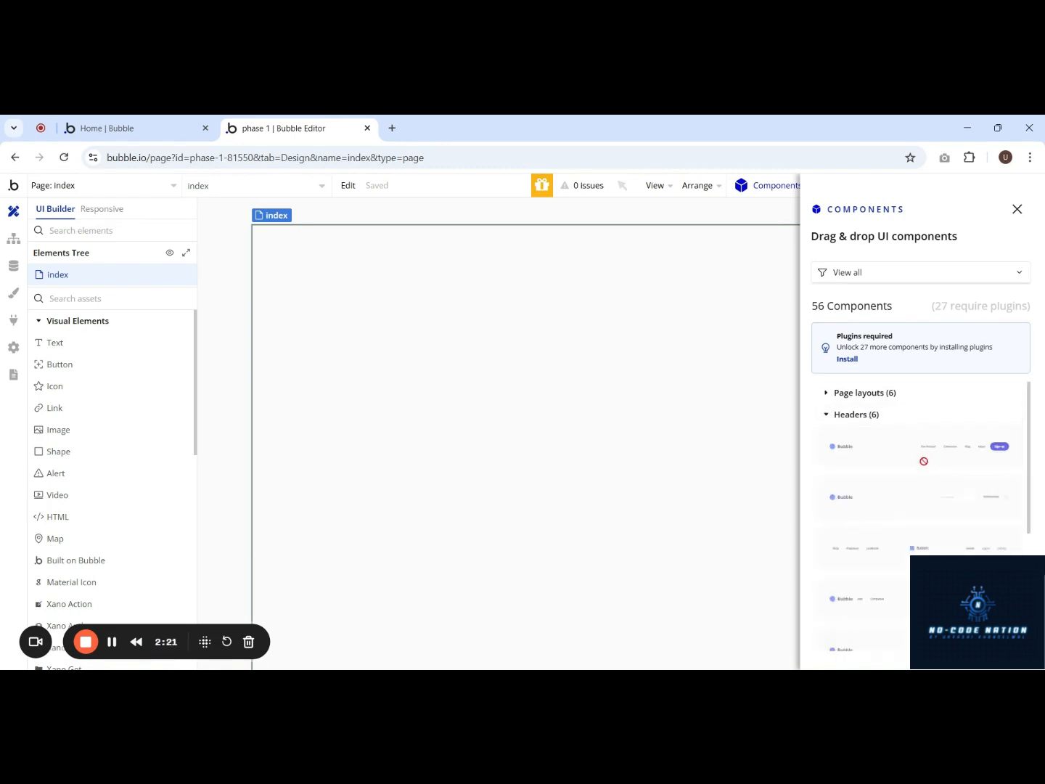
scroll(924, 462, "down", 1)
scroll(923, 461, "down", 1)
scroll(906, 435, "down", 2)
scroll(888, 484, "up", 3)
left_click(848, 360)
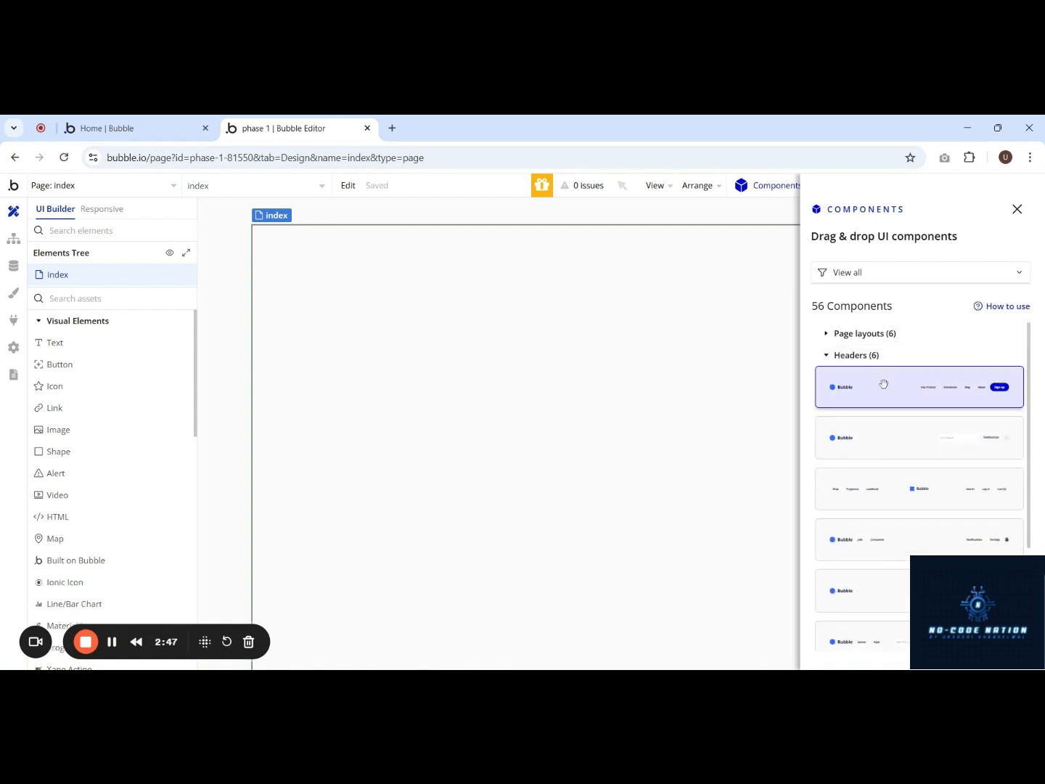
Step: Add the header component with four text links and a Sign up button to the top of the index page, then close the component library
scroll(882, 442, "down", 1)
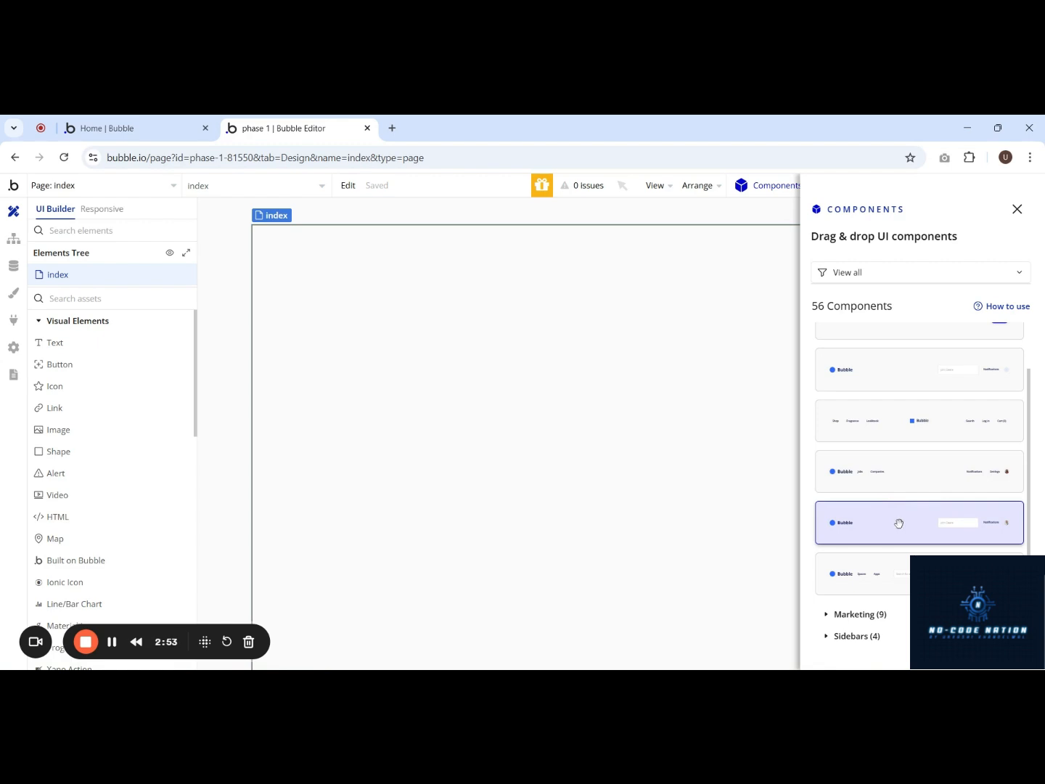
scroll(926, 467, "up", 1)
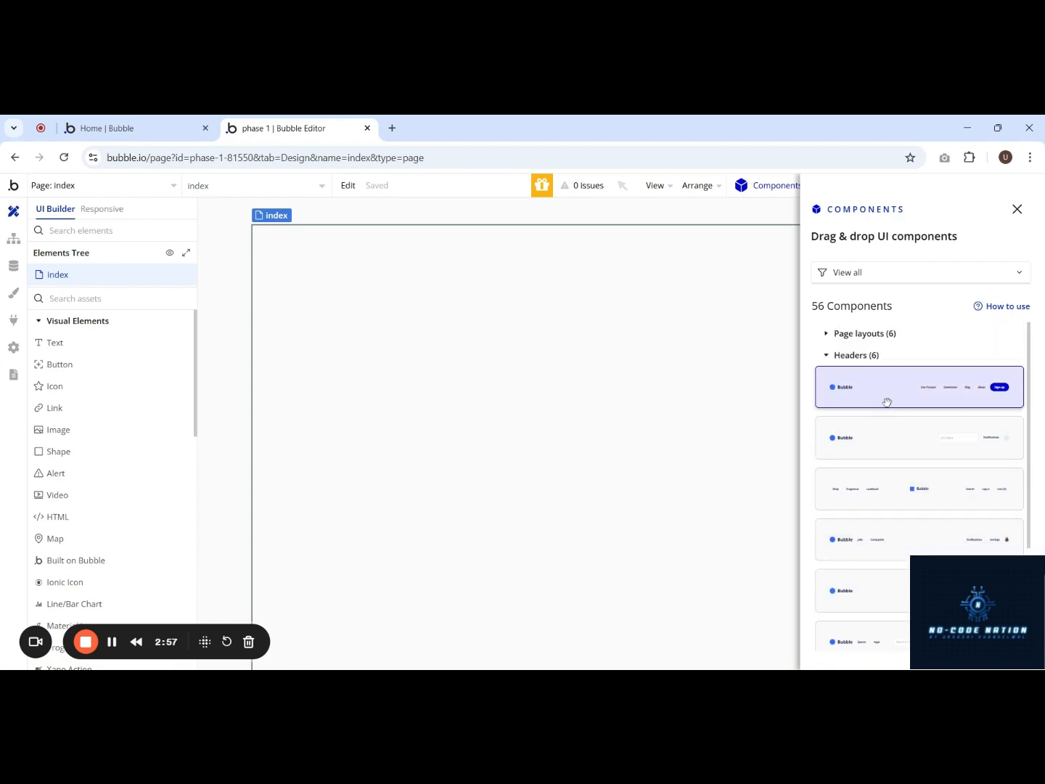
left_click_drag(823, 382, 561, 265)
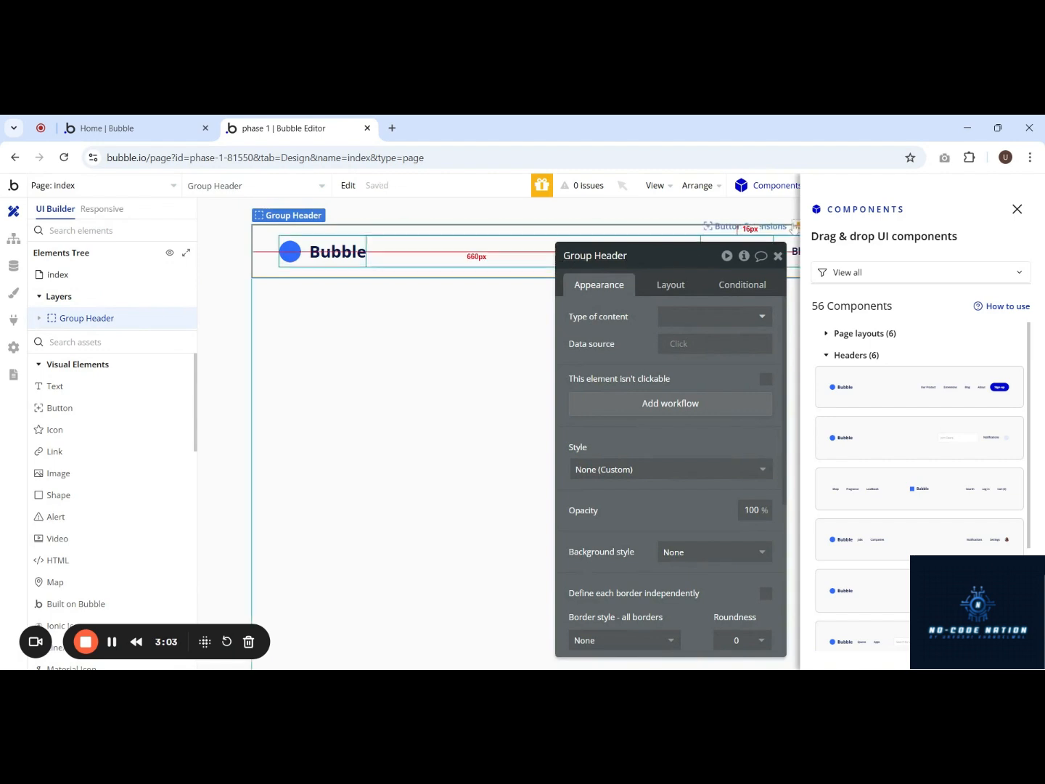
left_click(1015, 209)
left_click_drag(695, 260, 609, 335)
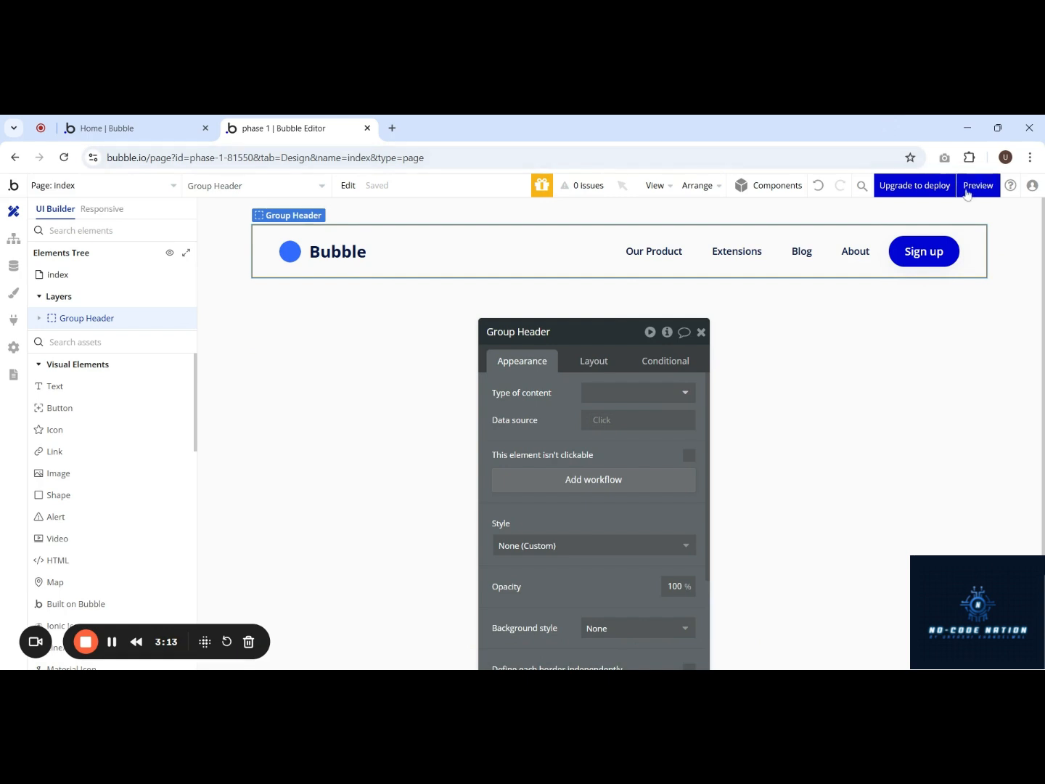
Step: Preview the index page and reload it without the ?debug_mode=true parameter in its address
mouse_move(973, 196)
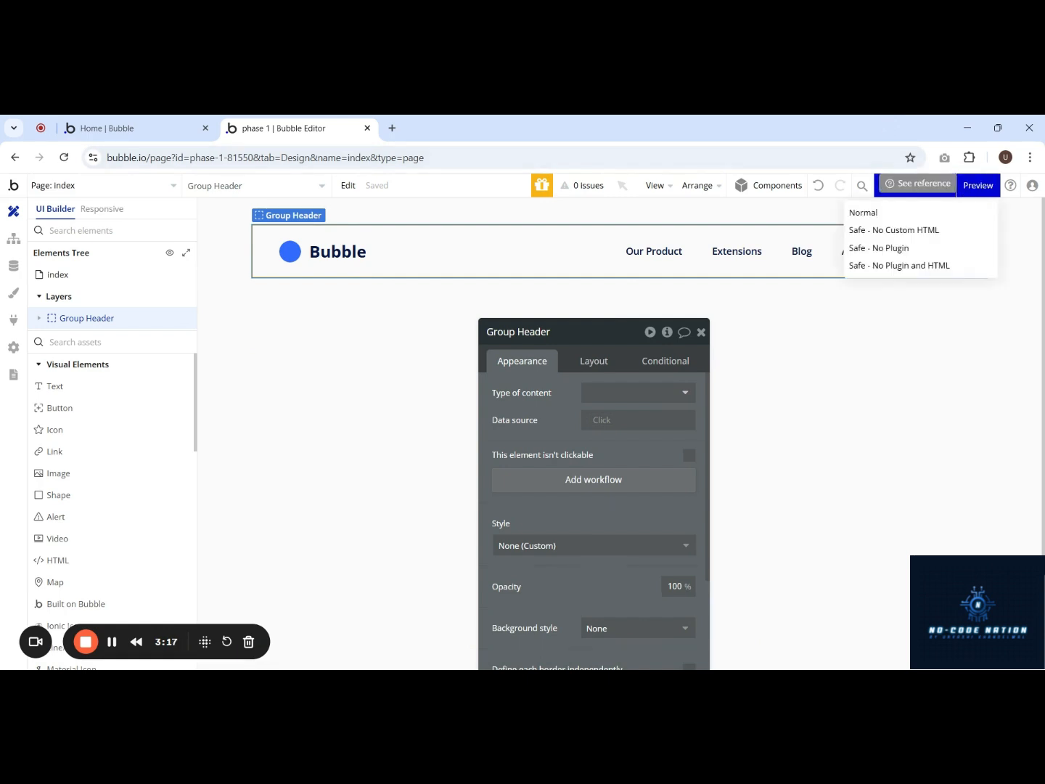
left_click(976, 192)
left_click_drag(396, 158, 312, 159)
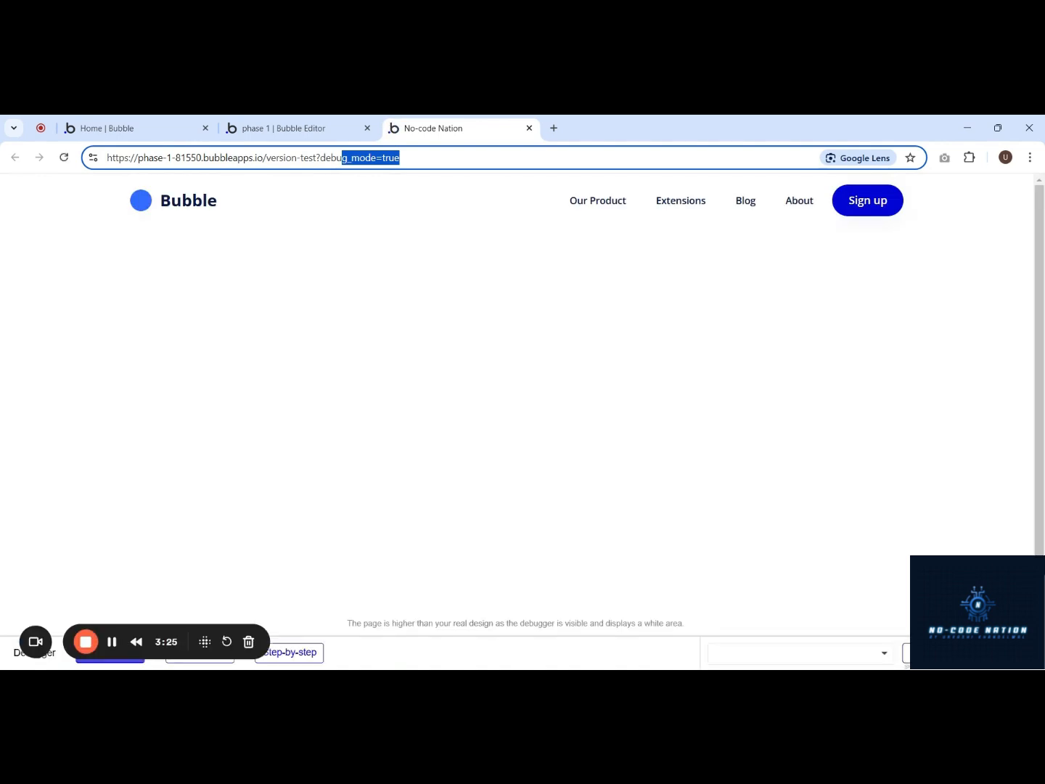
left_click_drag(317, 158, 401, 159)
key("BackSpace")
key("Return")
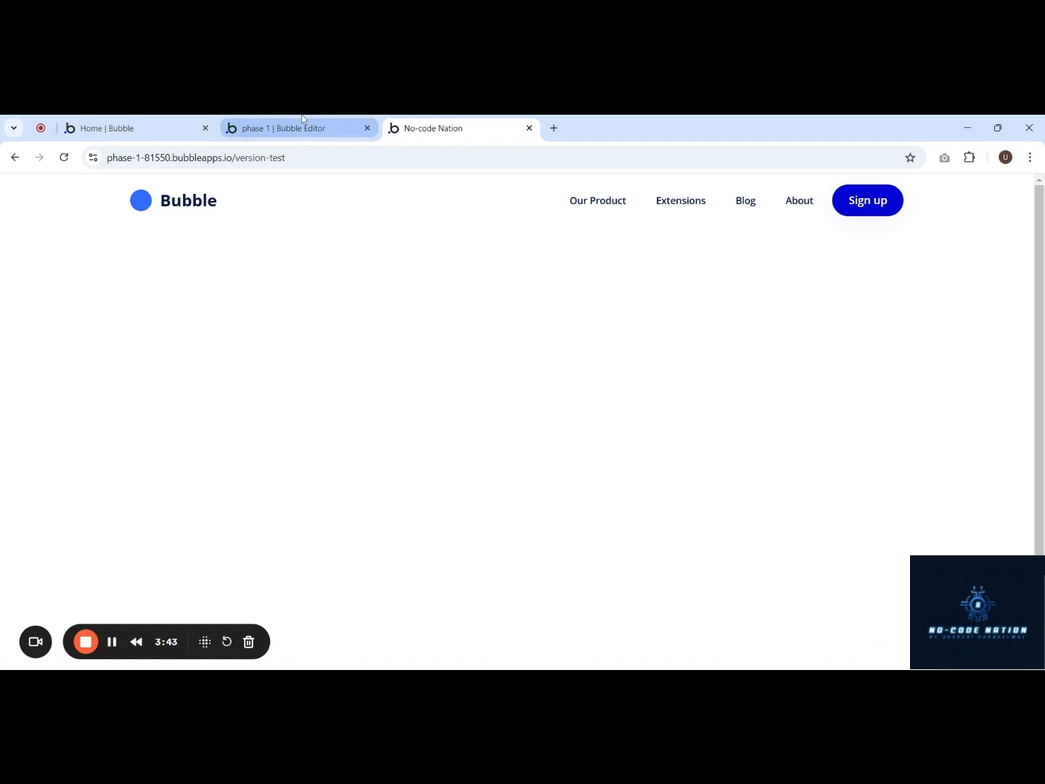
Step: Return to the editor and change the label of the header's Our Product button to "Home"
left_click(232, 124)
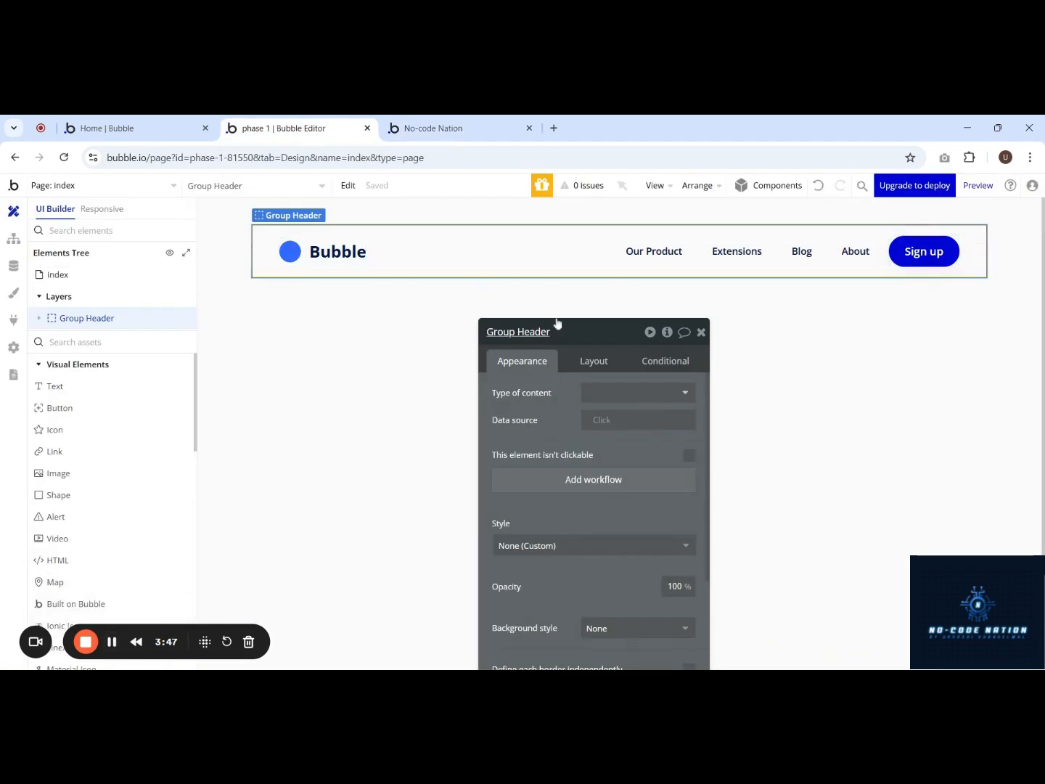
left_click(657, 252)
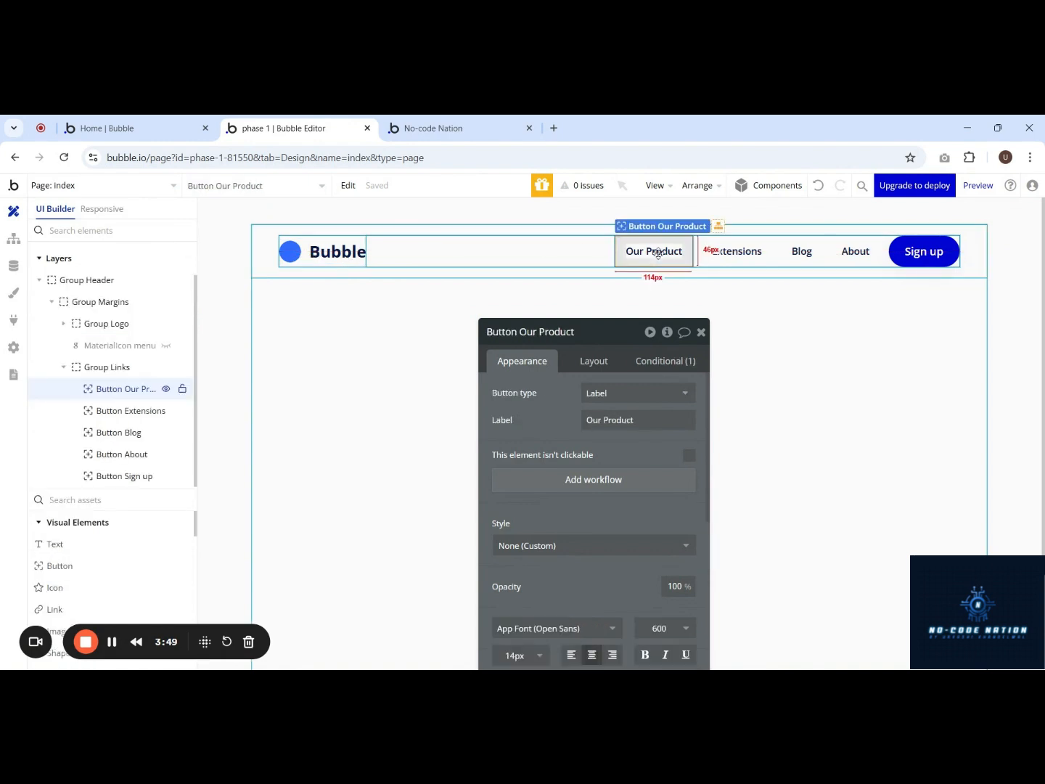
left_click(735, 251)
left_click(799, 251)
left_click(853, 252)
left_click(656, 251)
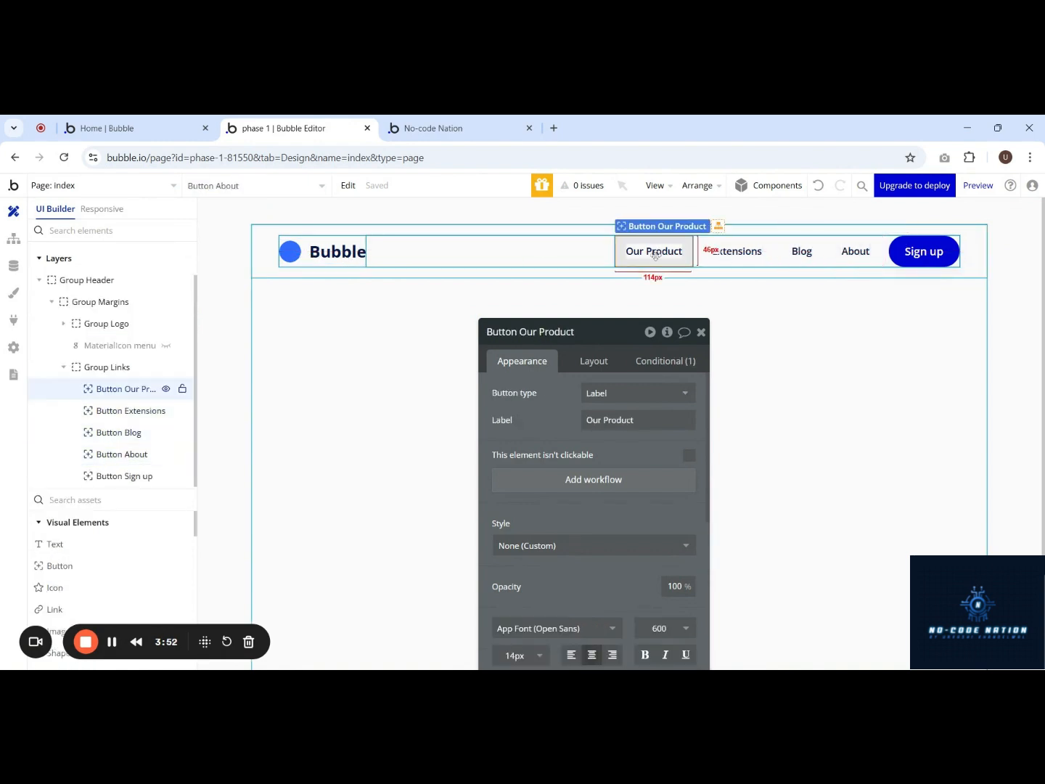
left_click(606, 421)
type("Ho")
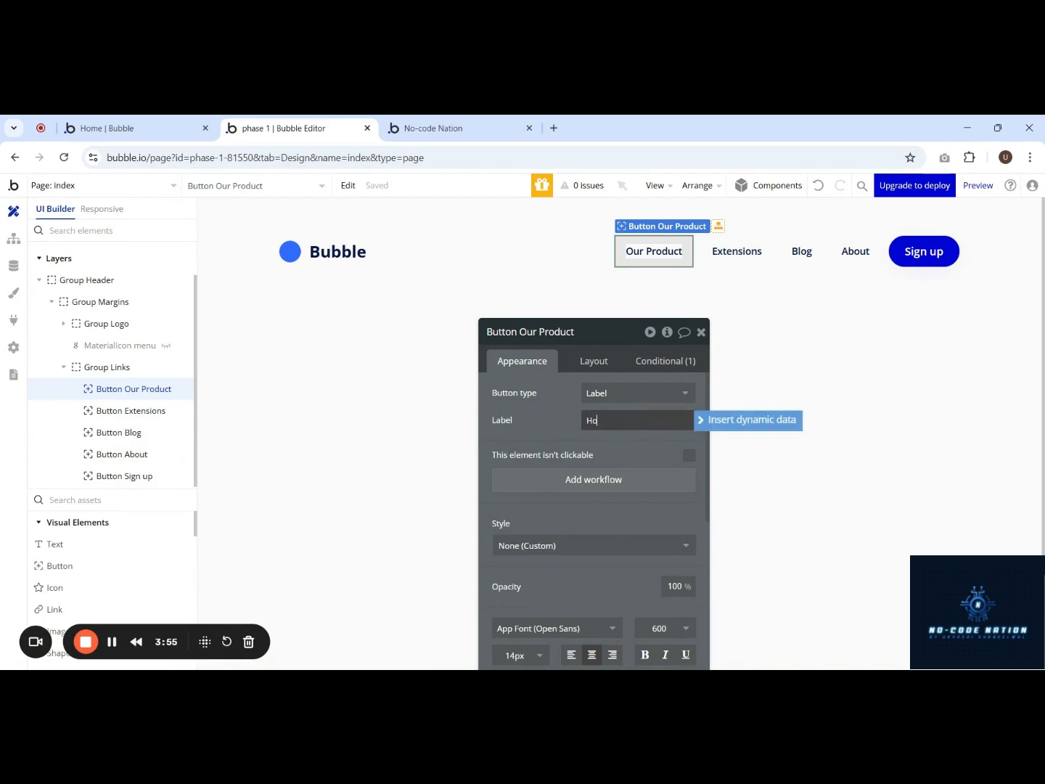
Step: Change the label of the header's Extensions button to "About"
left_click(736, 251)
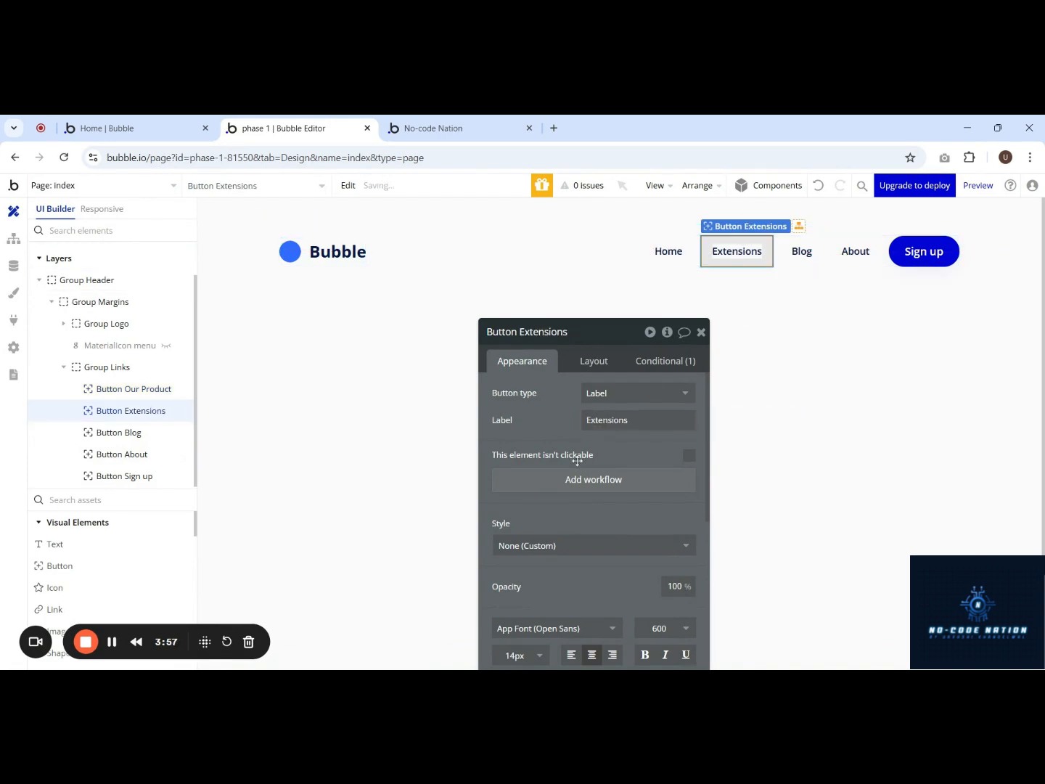
left_click(605, 421)
type("About")
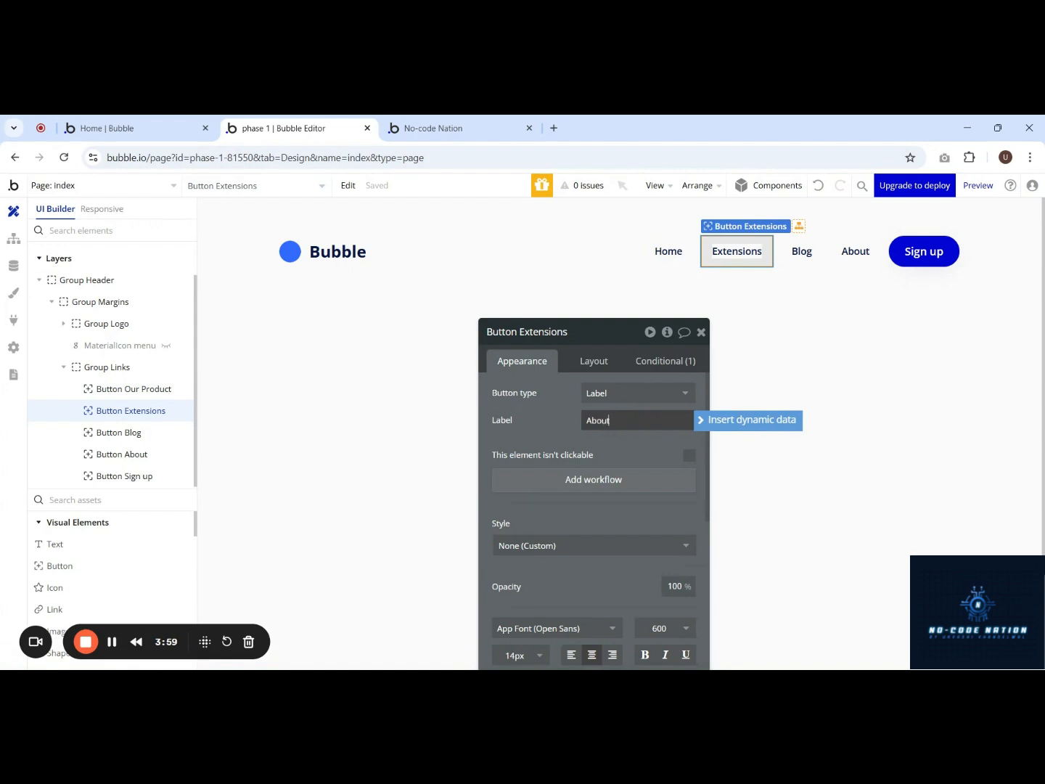
left_click(804, 255)
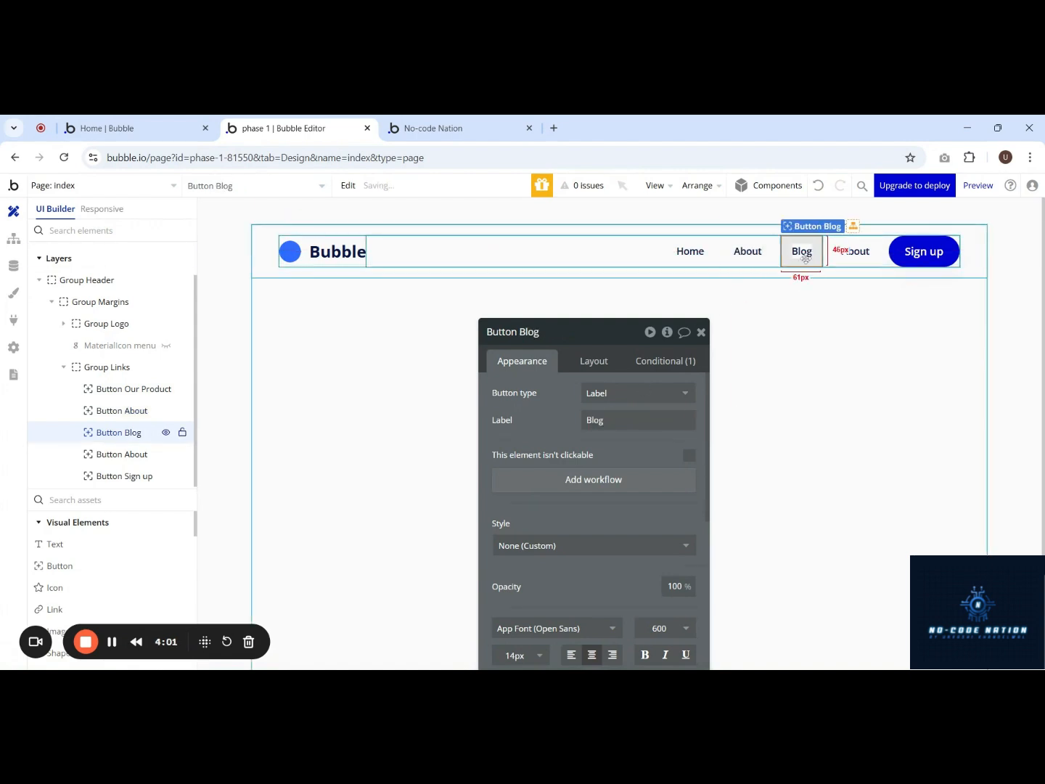
Step: Change the label of the header's second About button, beside the Sign up button, to "Contact"
left_click(854, 252)
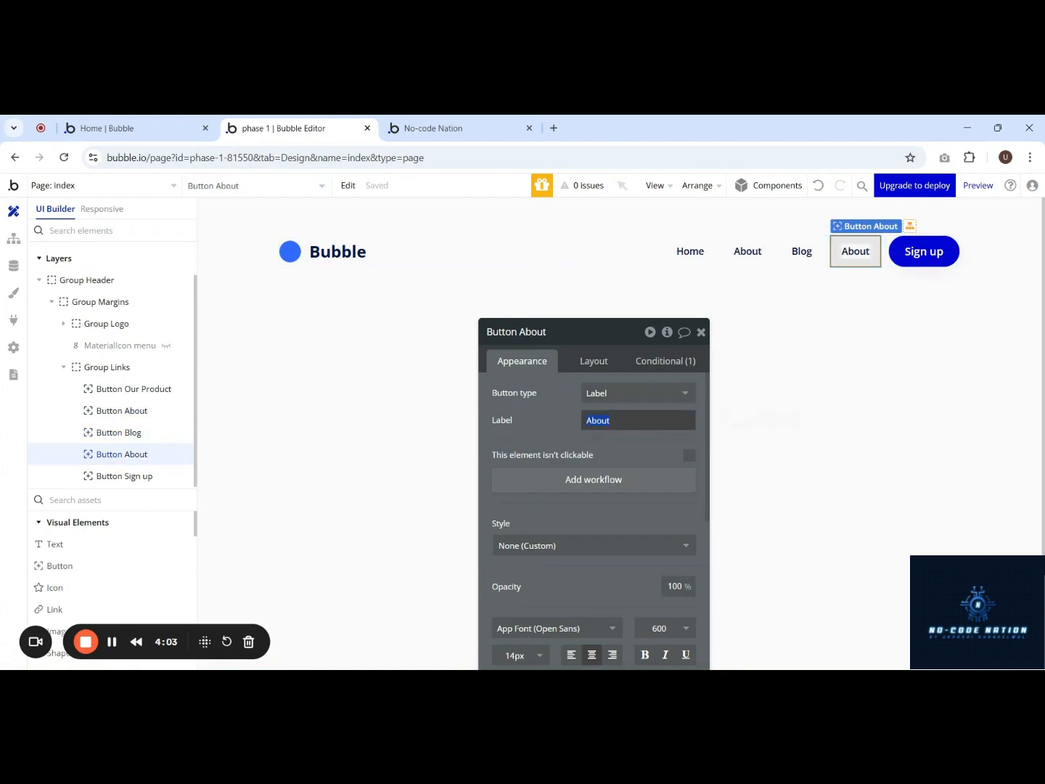
double_click(599, 421)
type("Contact")
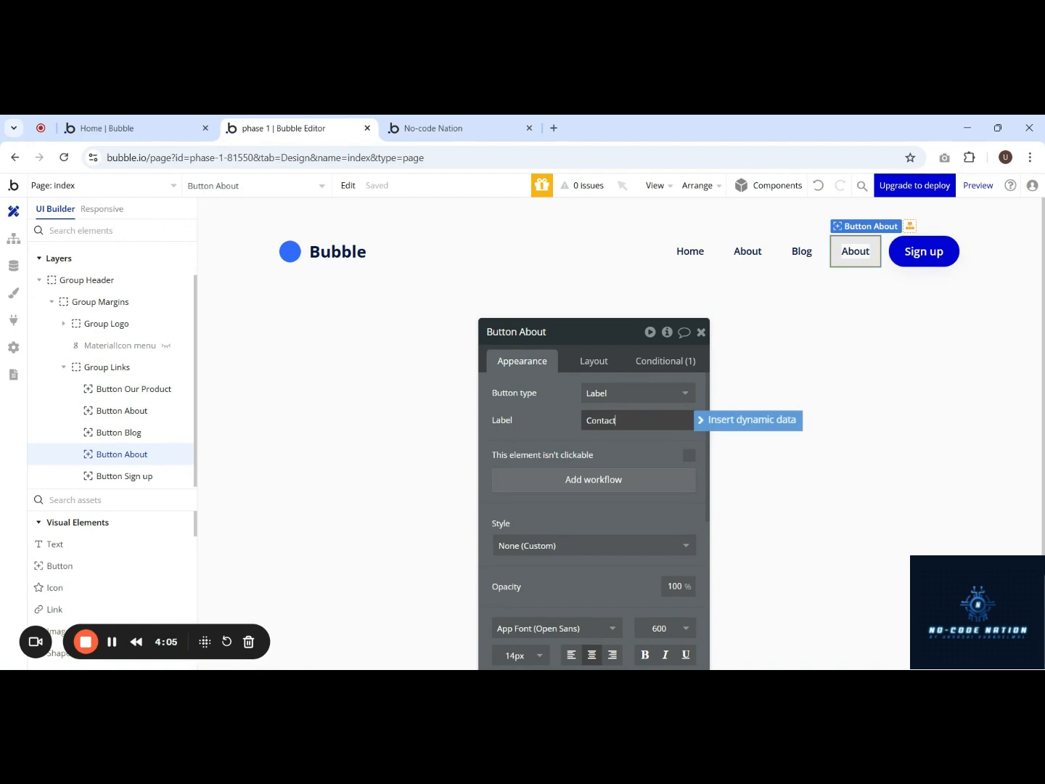
left_click(541, 422)
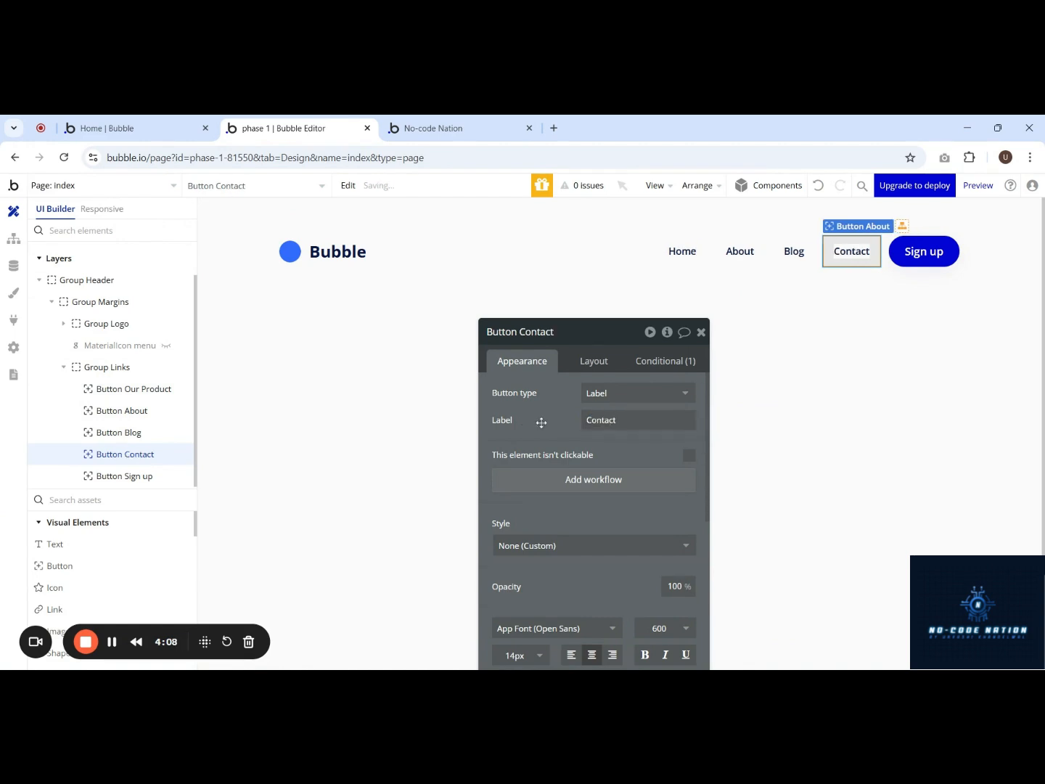
Step: Make the header's Sign up button an icon and label button with the Fa-phone icon
left_click(921, 253)
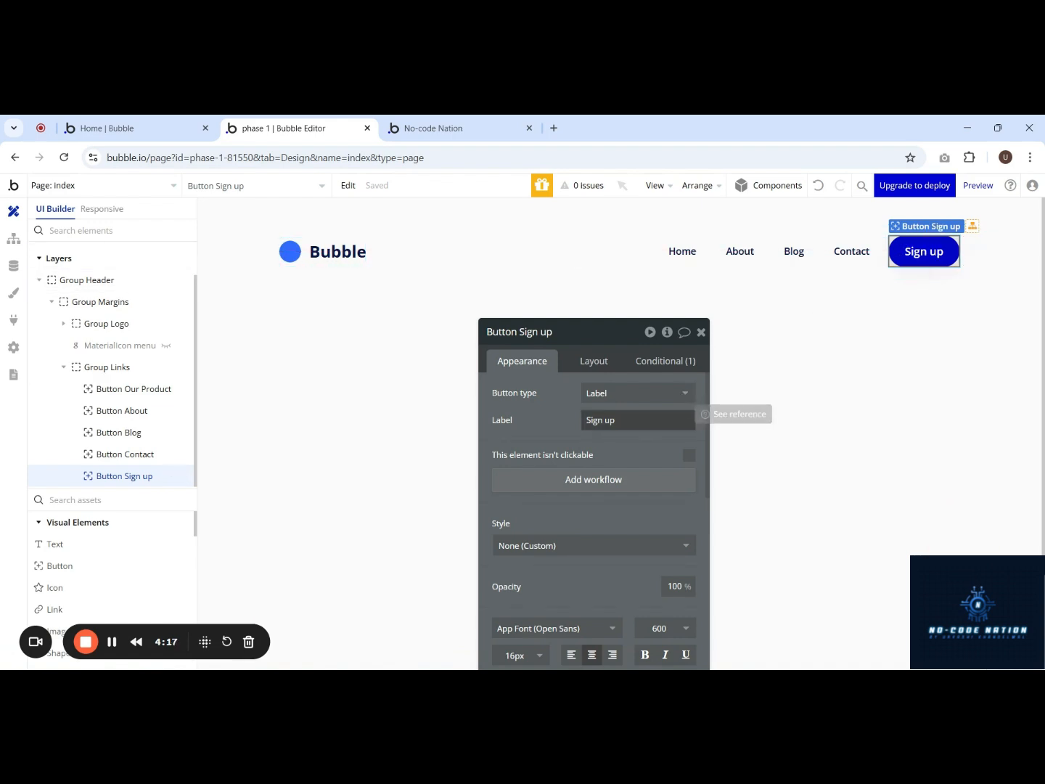
left_click(636, 394)
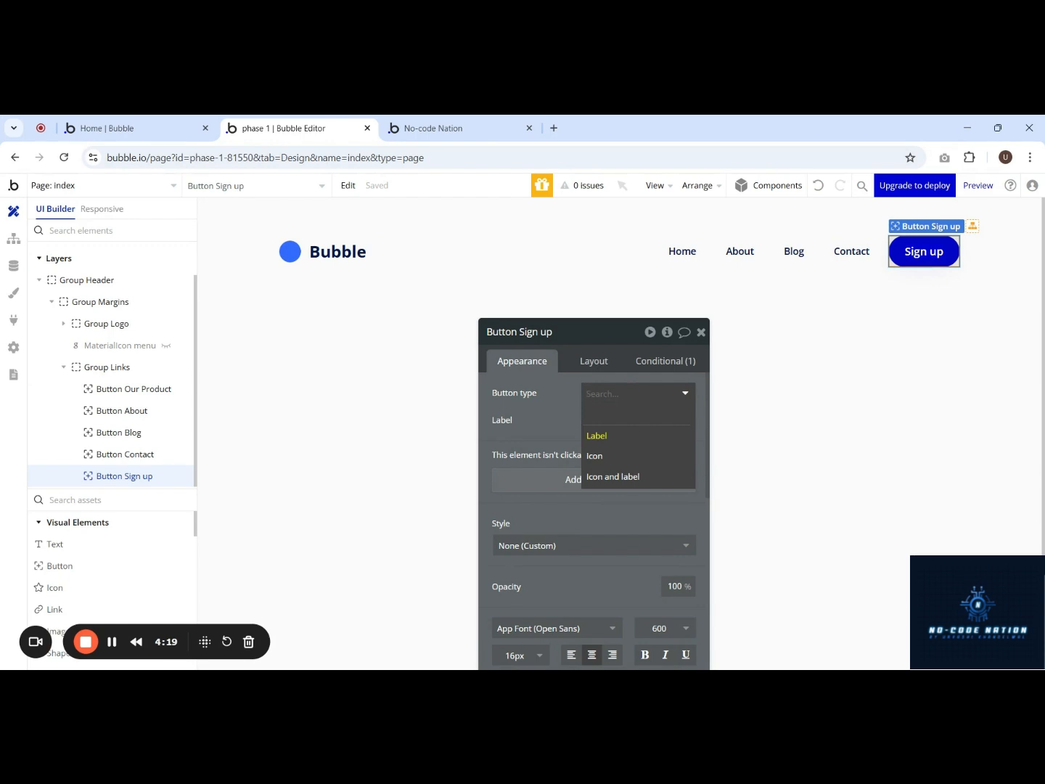
left_click(607, 477)
left_click(590, 422)
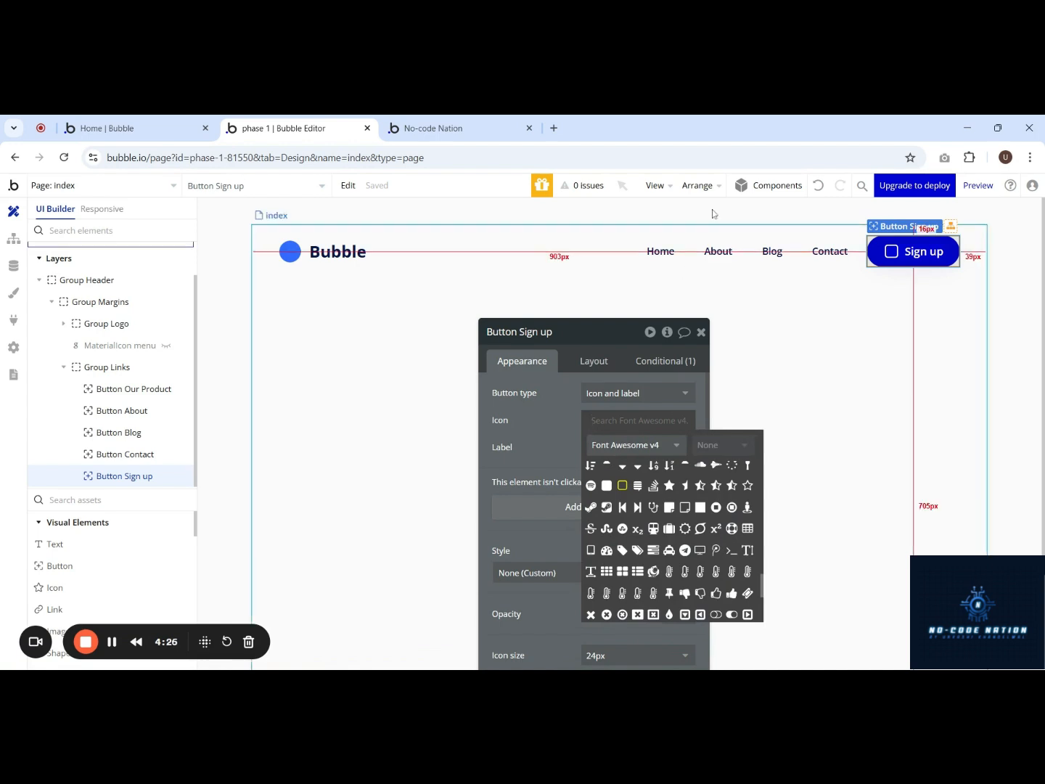
type("pho")
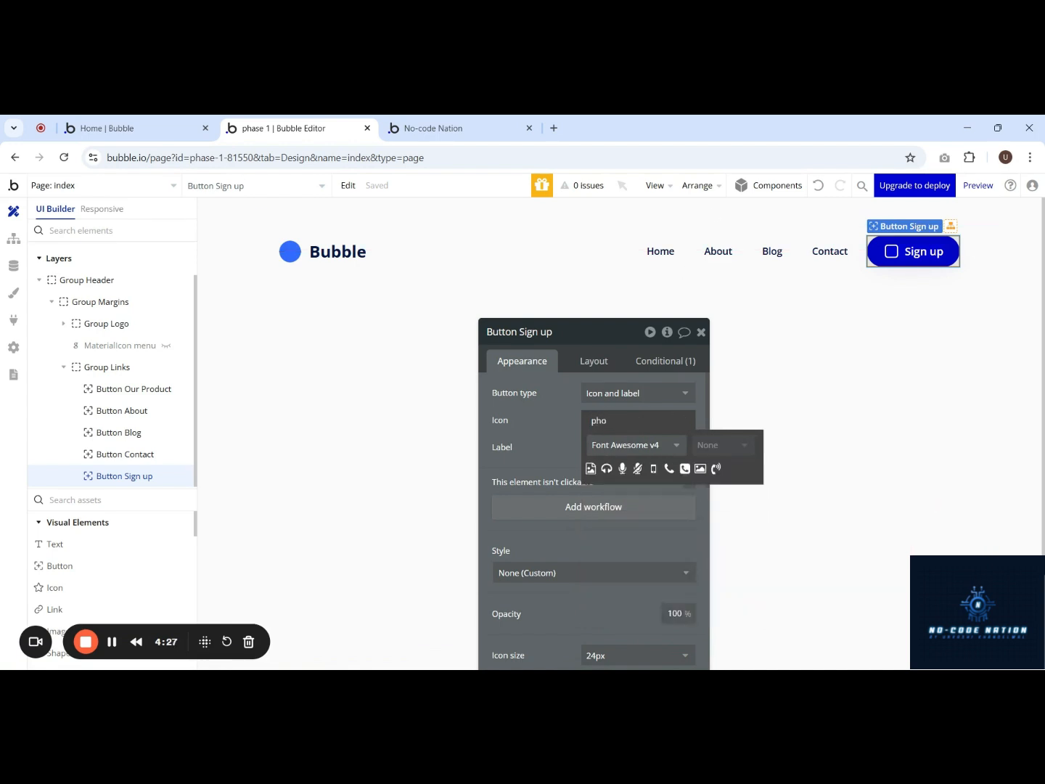
left_click(670, 467)
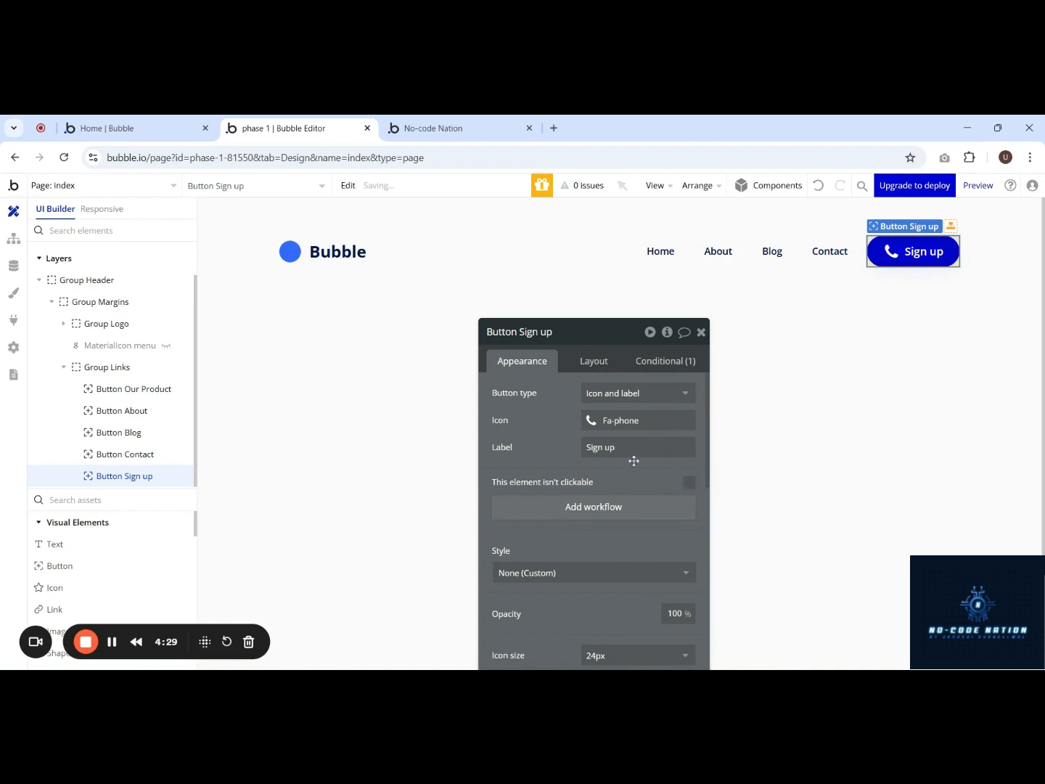
Step: Replace the Sign up button's label with the contact phone number
left_click(631, 448)
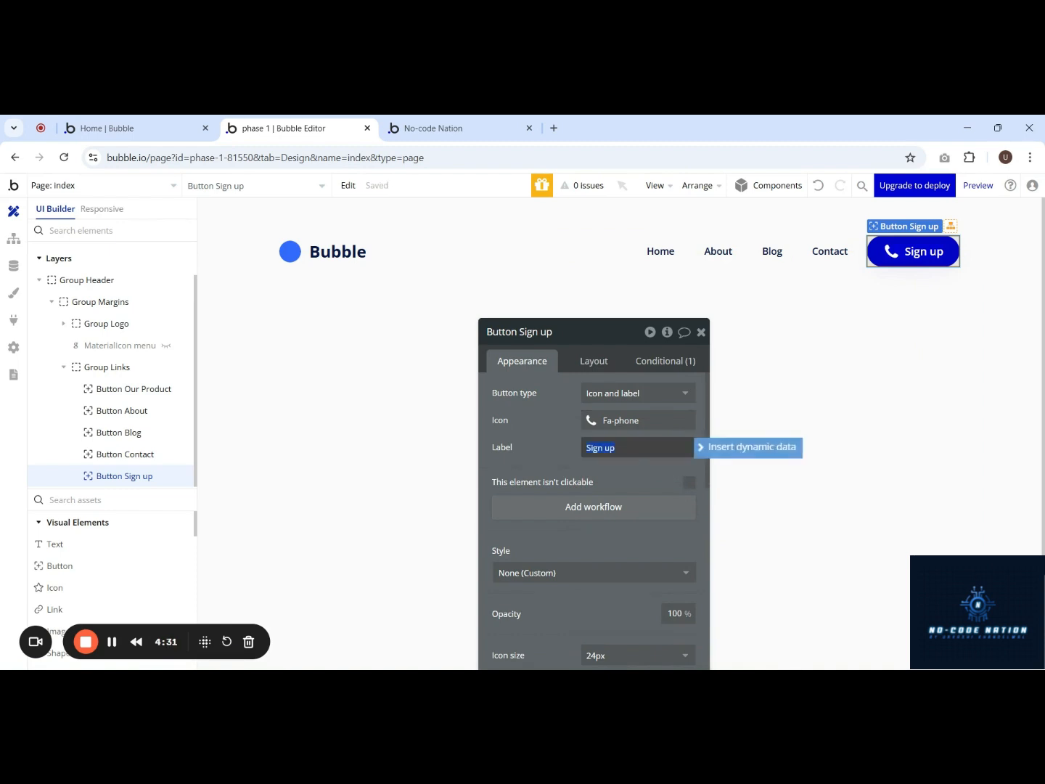
type("+123456789")
left_click(546, 433)
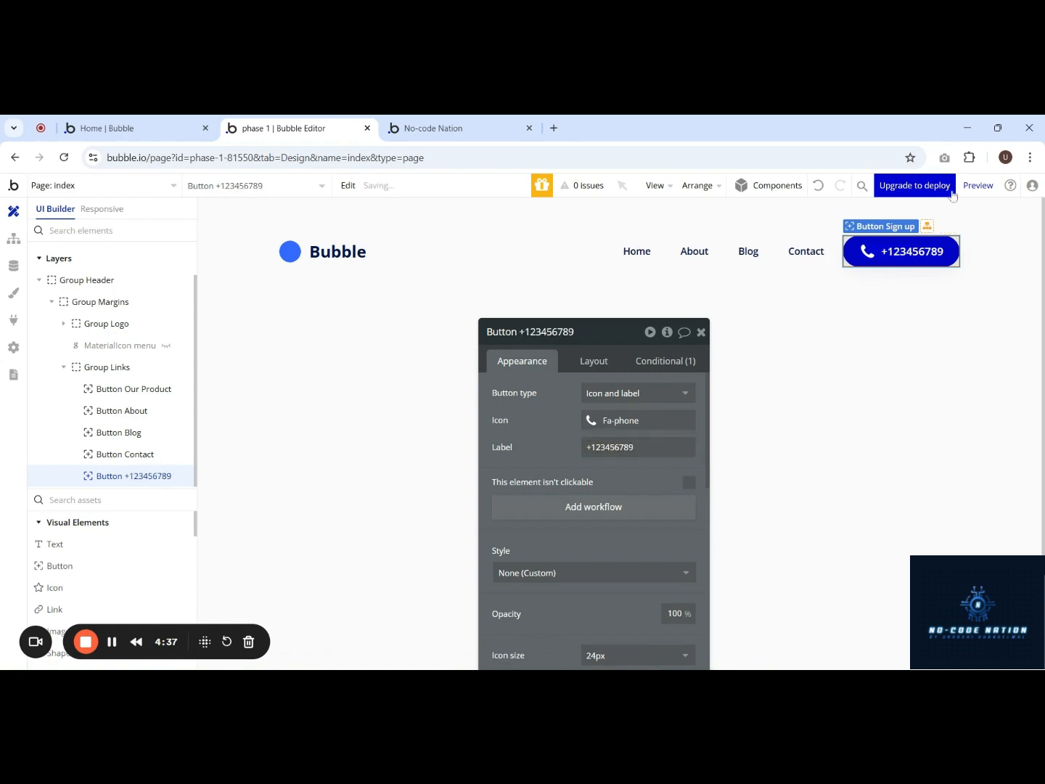
Step: Replace the blue circle in the header's logo image with the uploaded logo.png file
left_click_drag(609, 340, 844, 332)
left_click(337, 252)
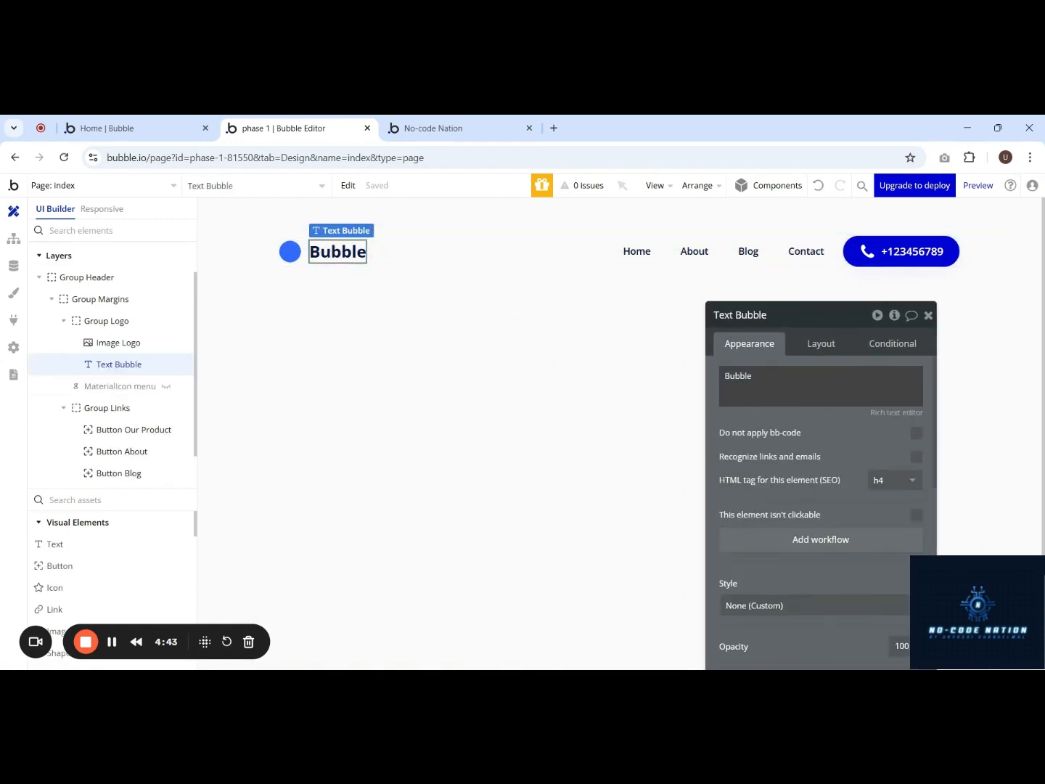
left_click(291, 251)
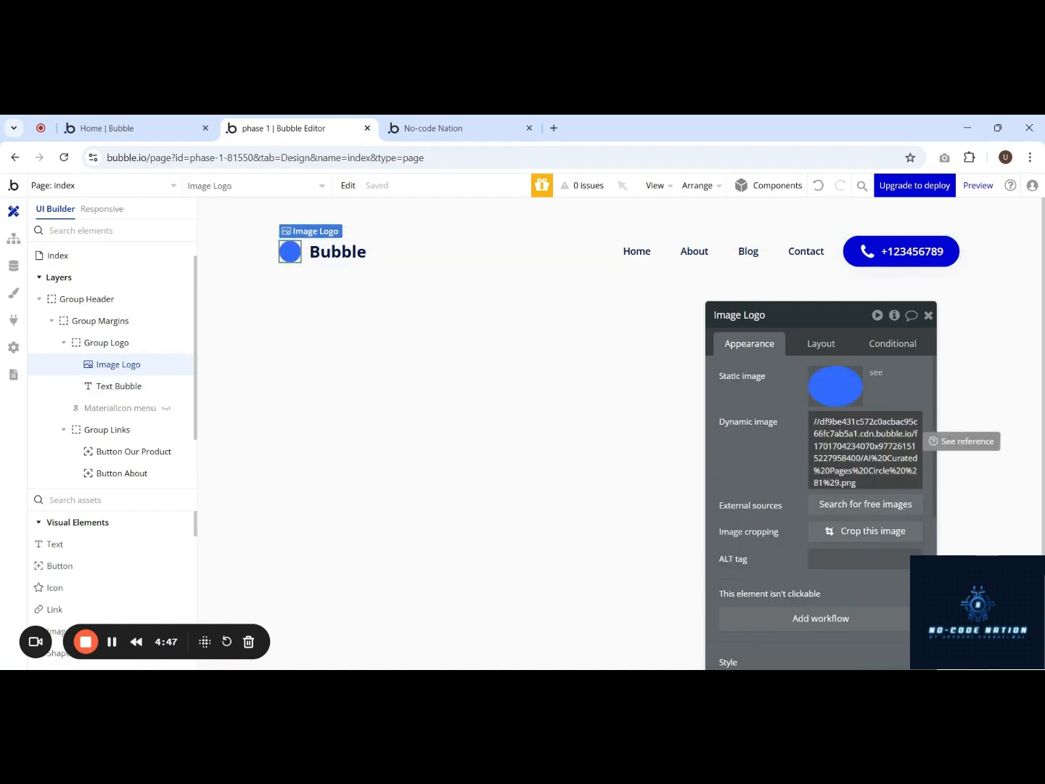
left_click(863, 450)
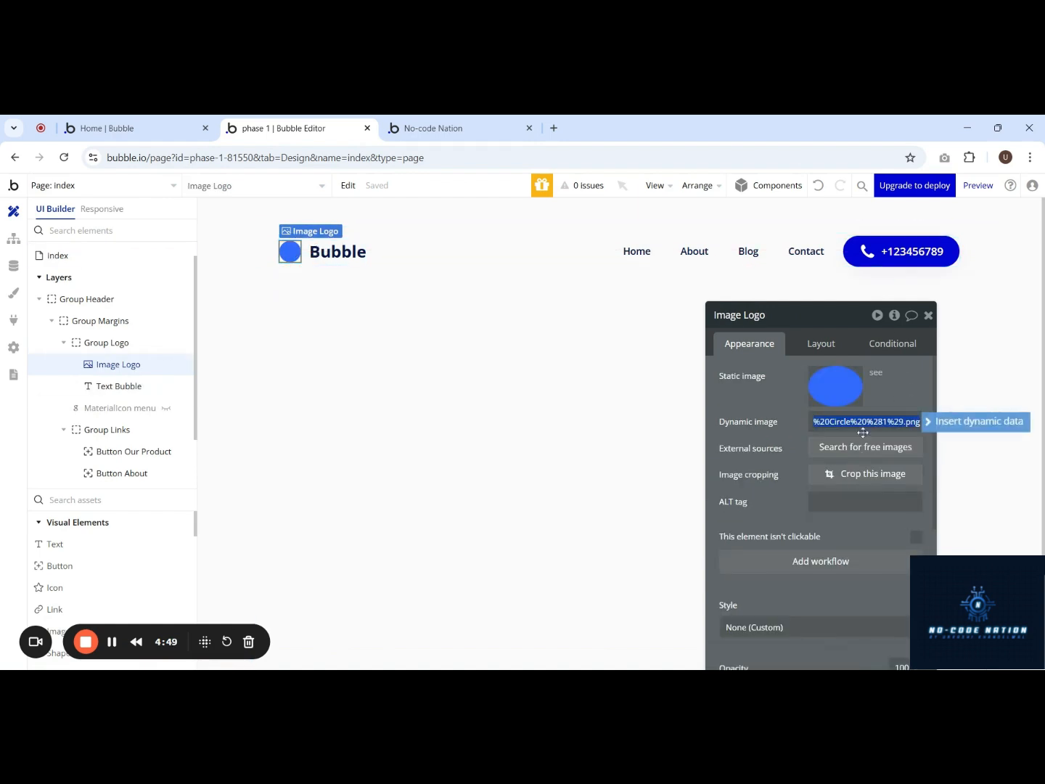
left_click(826, 388)
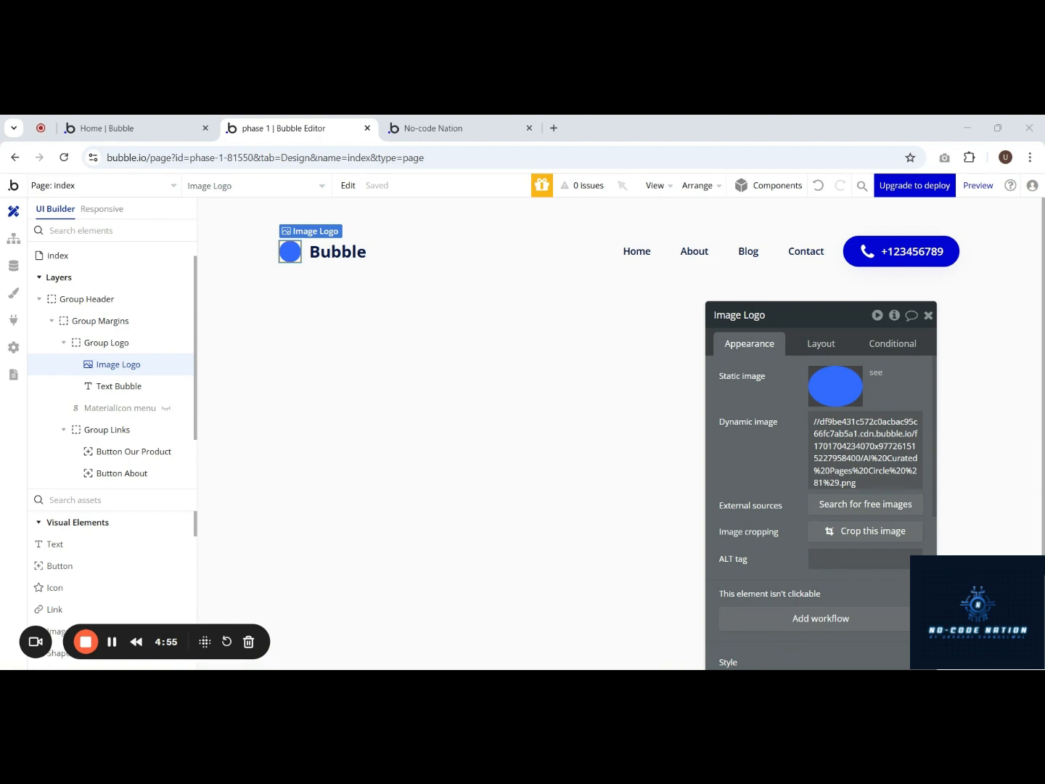
left_click(682, 435)
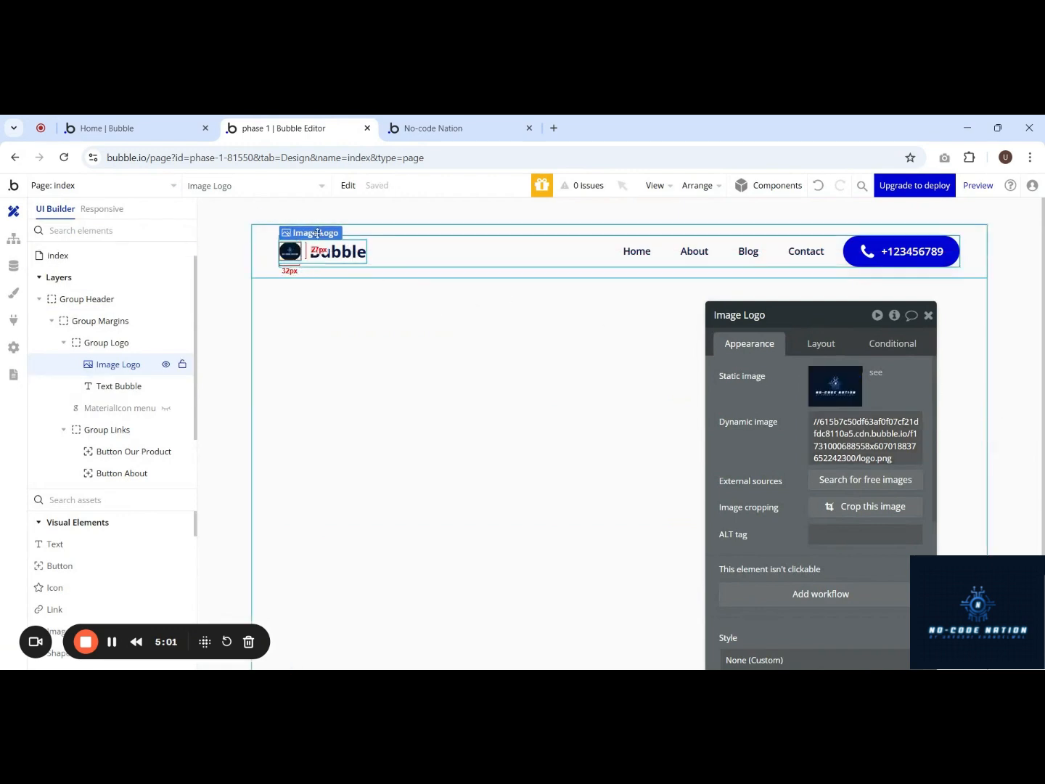
Step: Turn off the logo image's fixed width and set its minimum width to 320 px
left_click(817, 355)
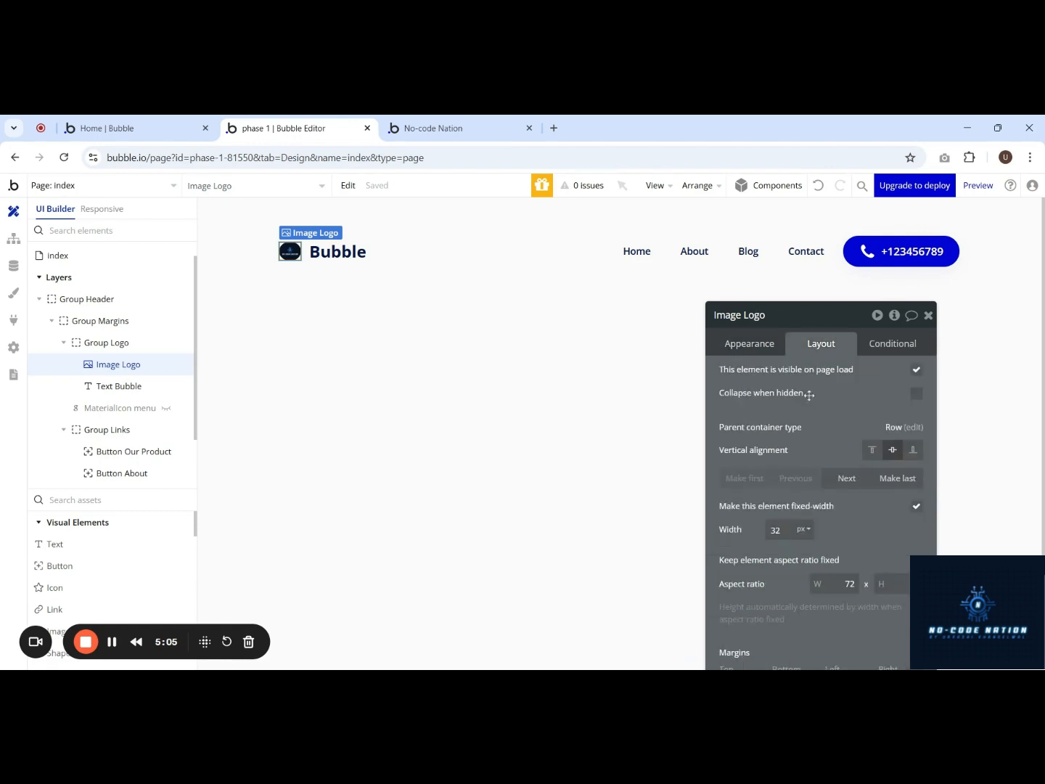
left_click_drag(819, 381, 808, 338)
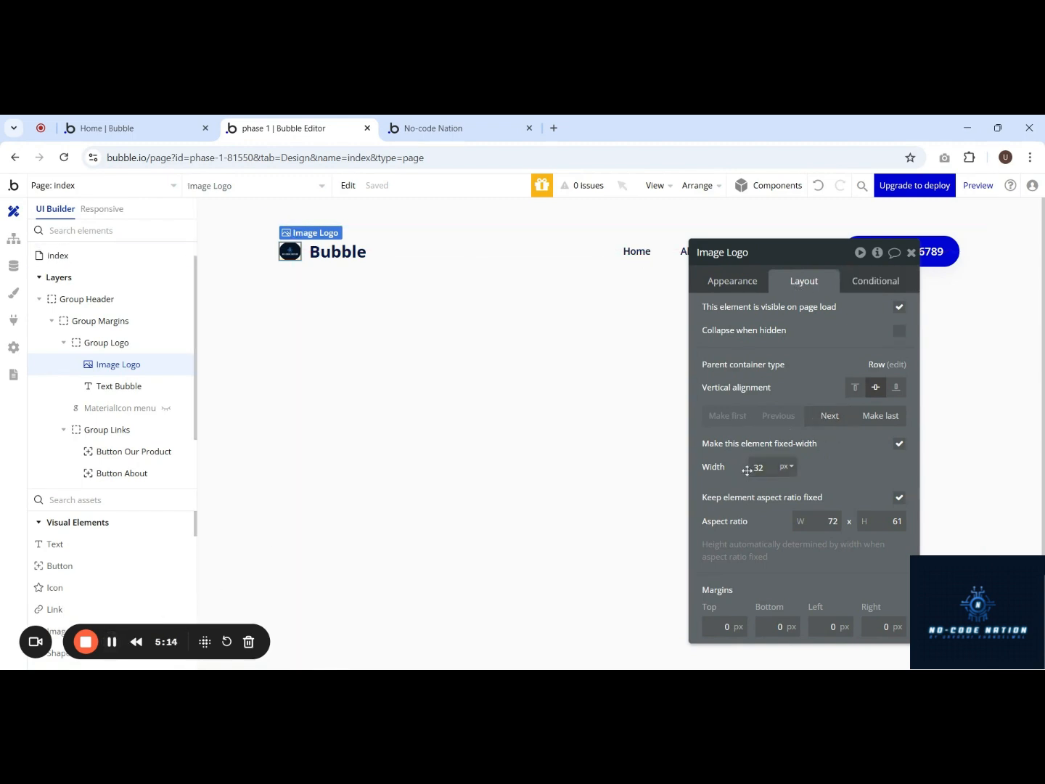
left_click(898, 443)
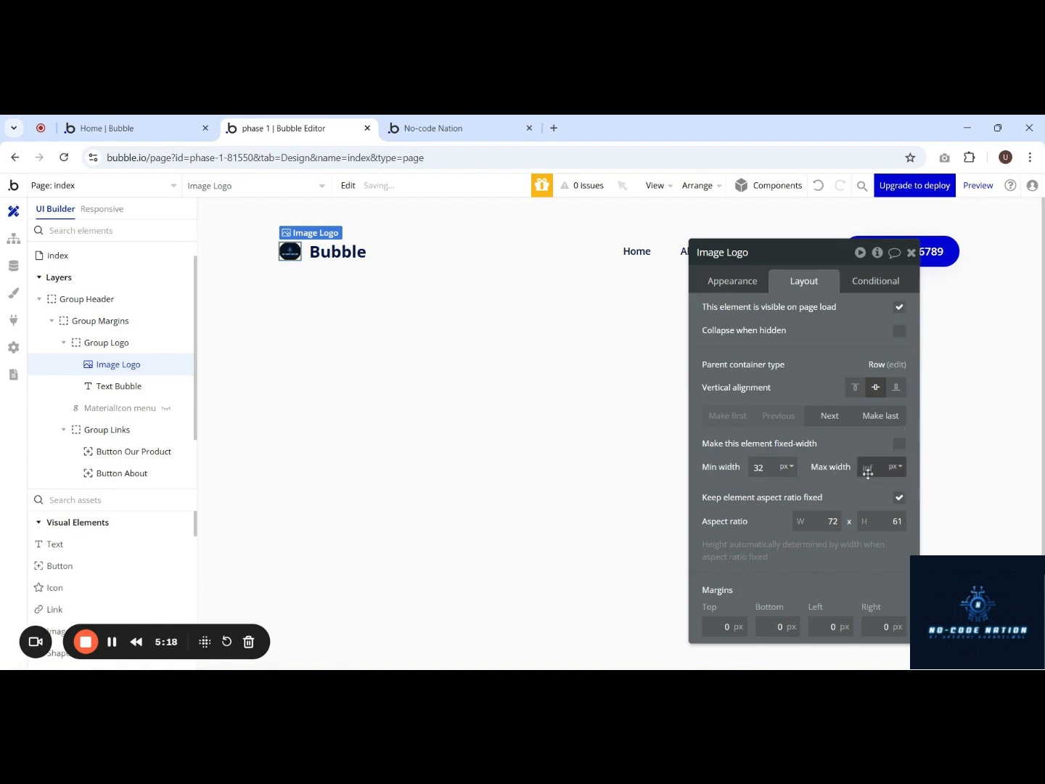
left_click(774, 471)
type("0")
left_click(748, 498)
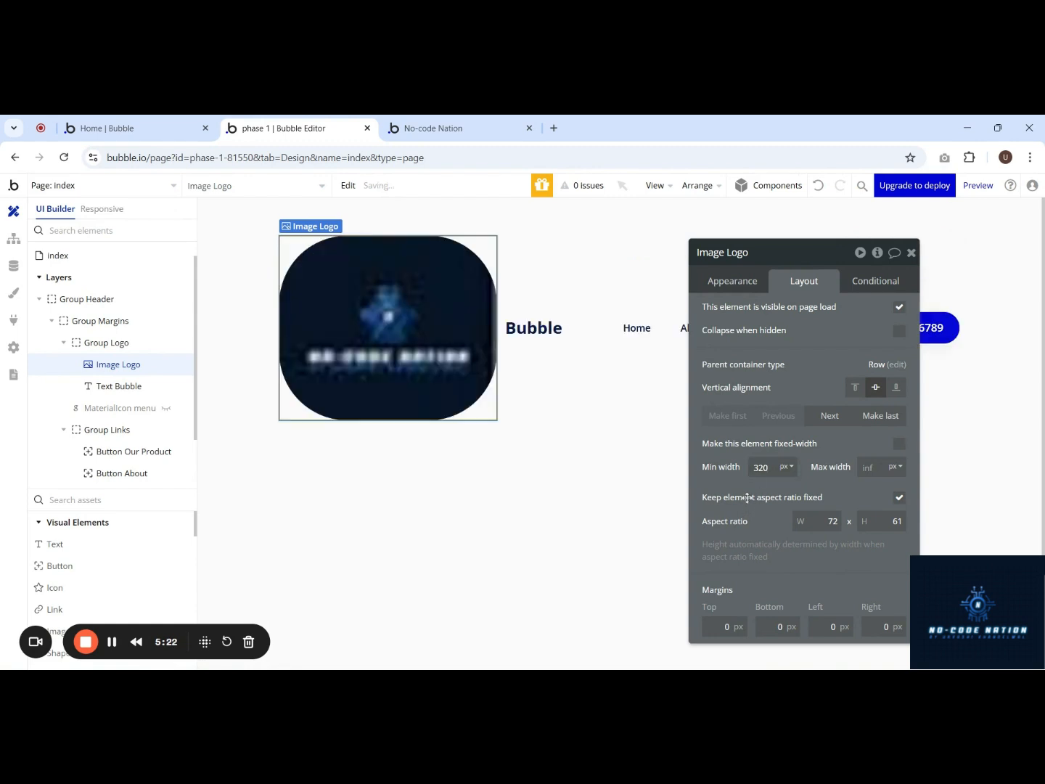
Step: Turn off the logo's fixed aspect ratio and fixed height, and set its minimum height and minimum width to 50 px
left_click(899, 497)
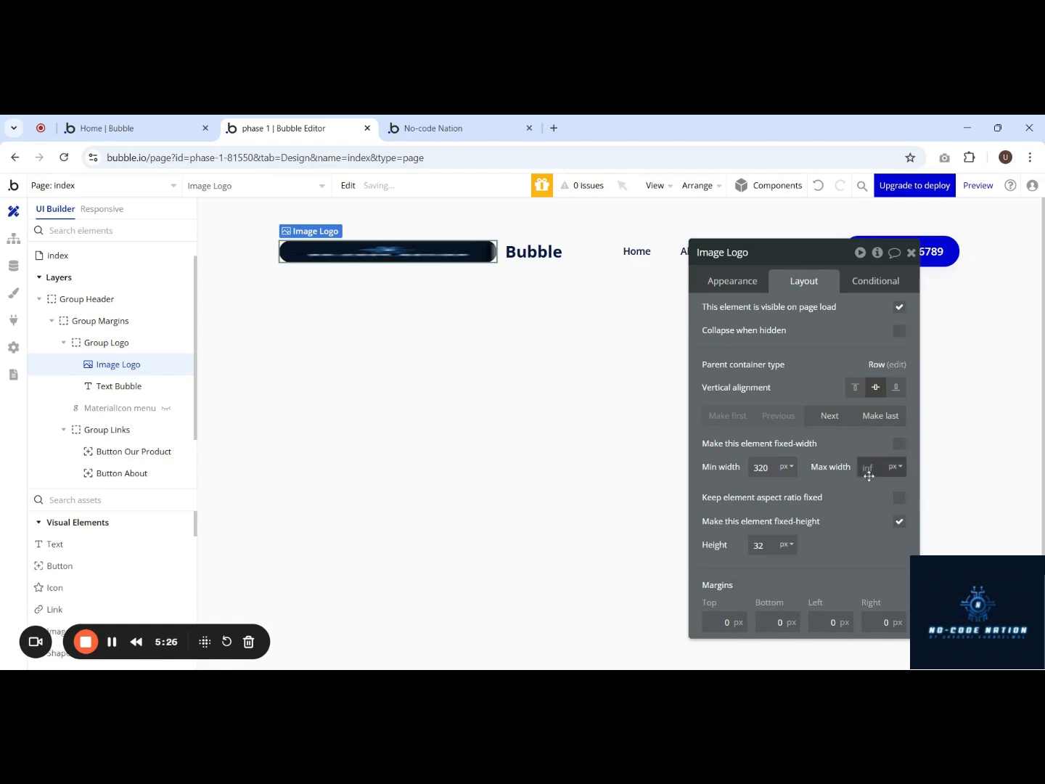
left_click(898, 521)
double_click(758, 546)
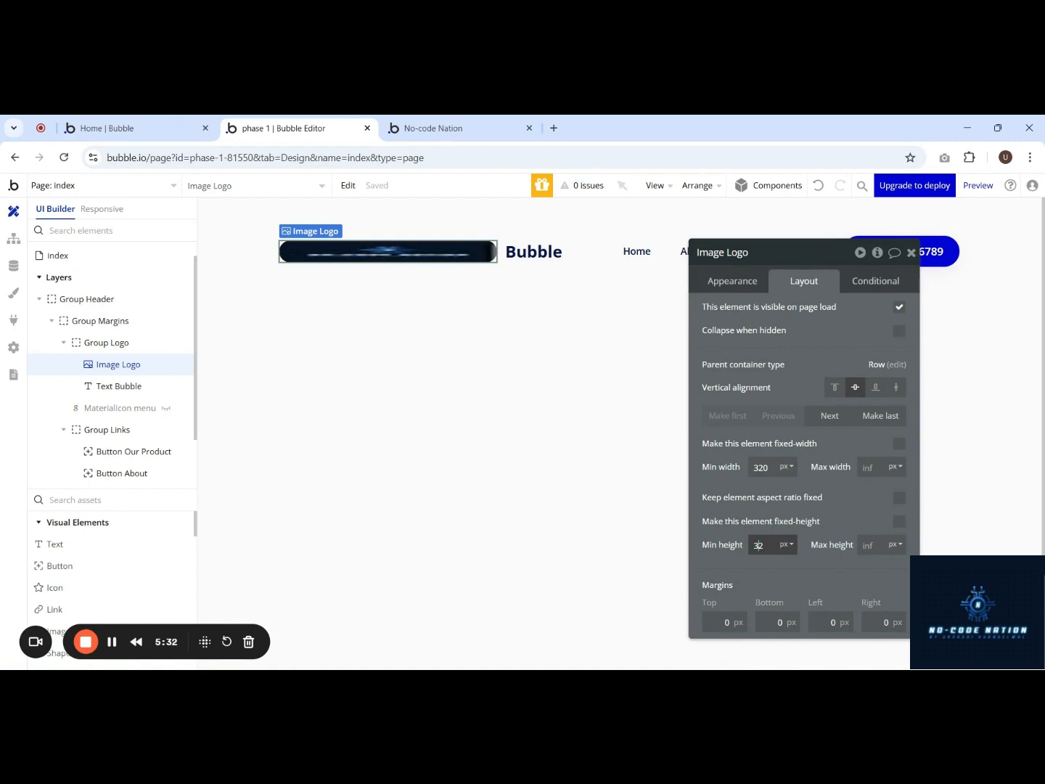
double_click(758, 545)
type("50")
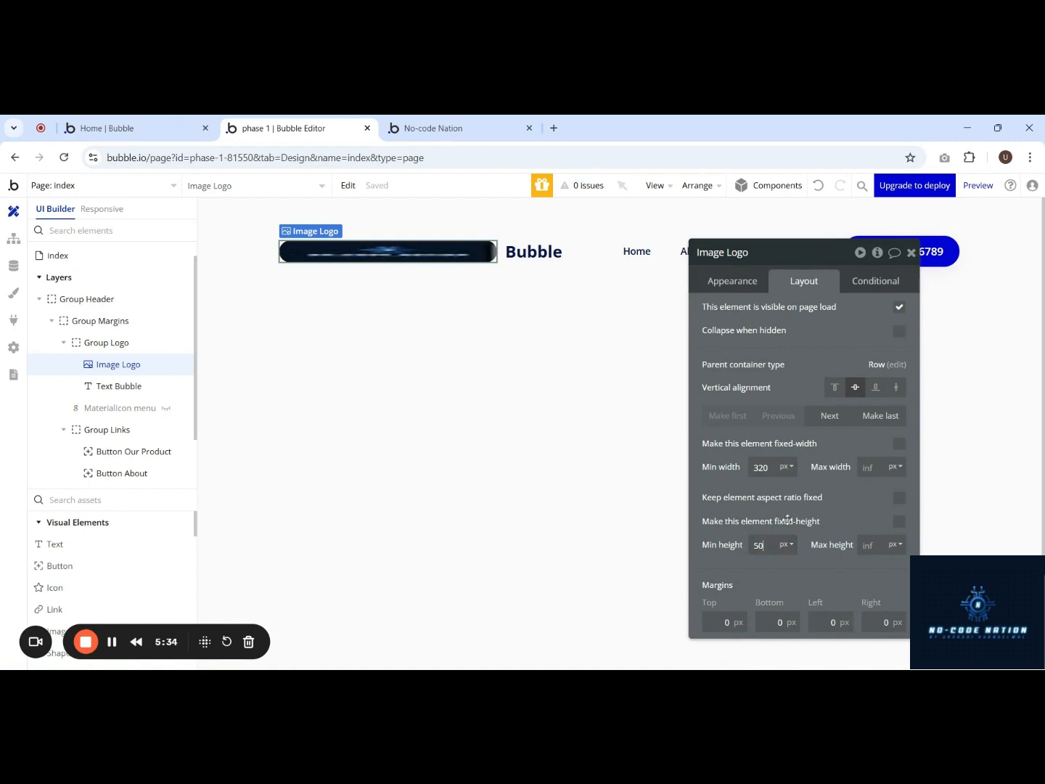
left_click(761, 467)
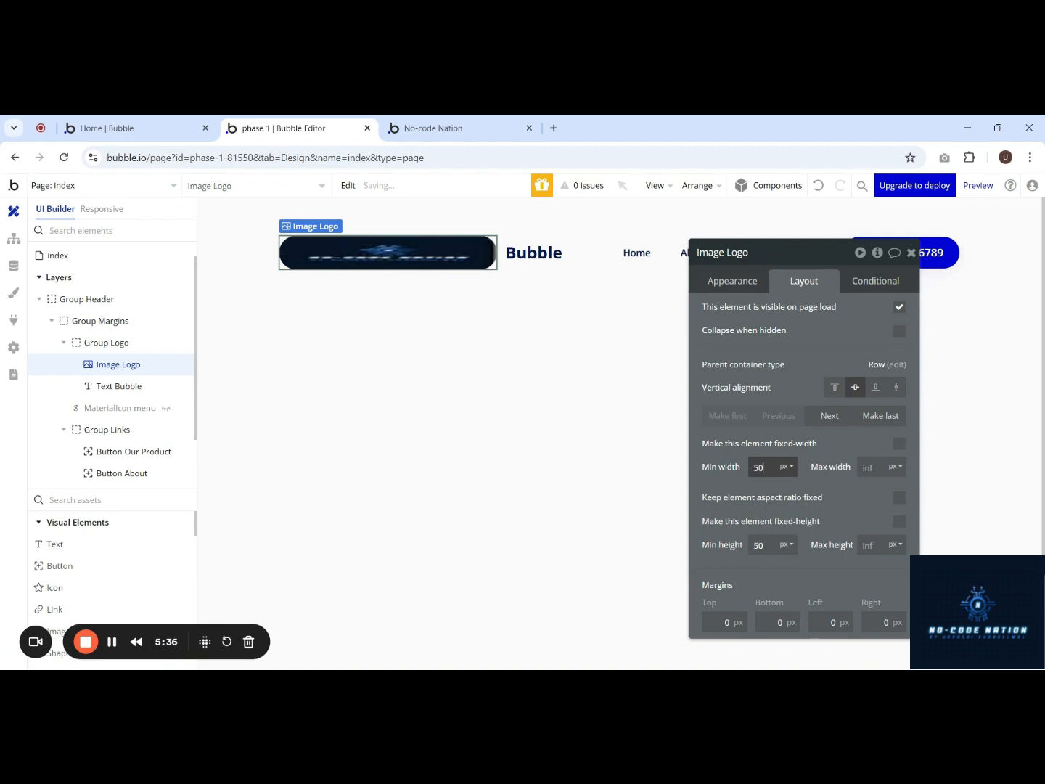
type("50")
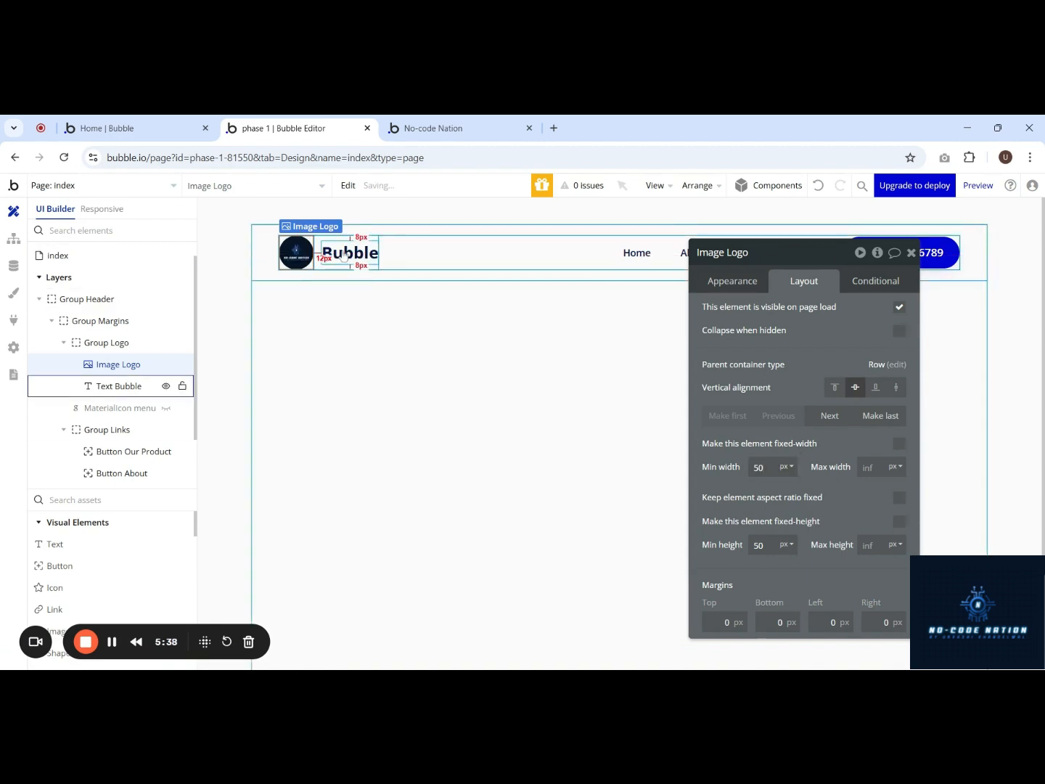
Step: Set the roundness of the logo image's borders to 0
left_click(728, 283)
scroll(770, 411, "down", 2)
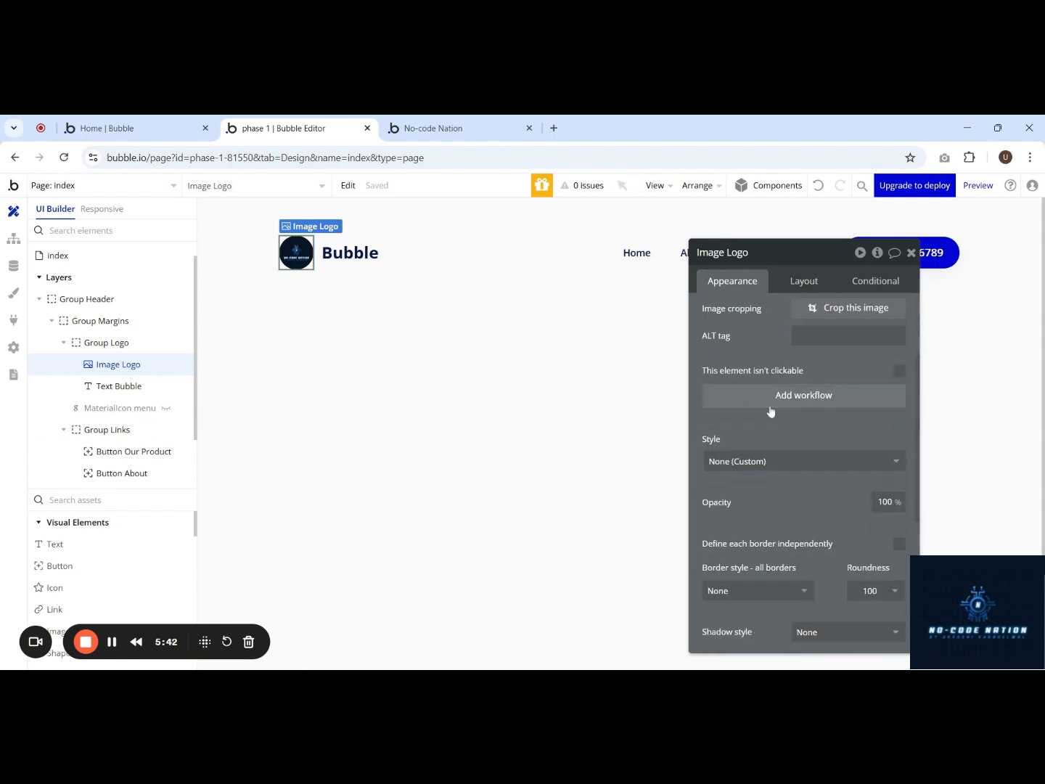
scroll(770, 411, "down", 3)
left_click(869, 389)
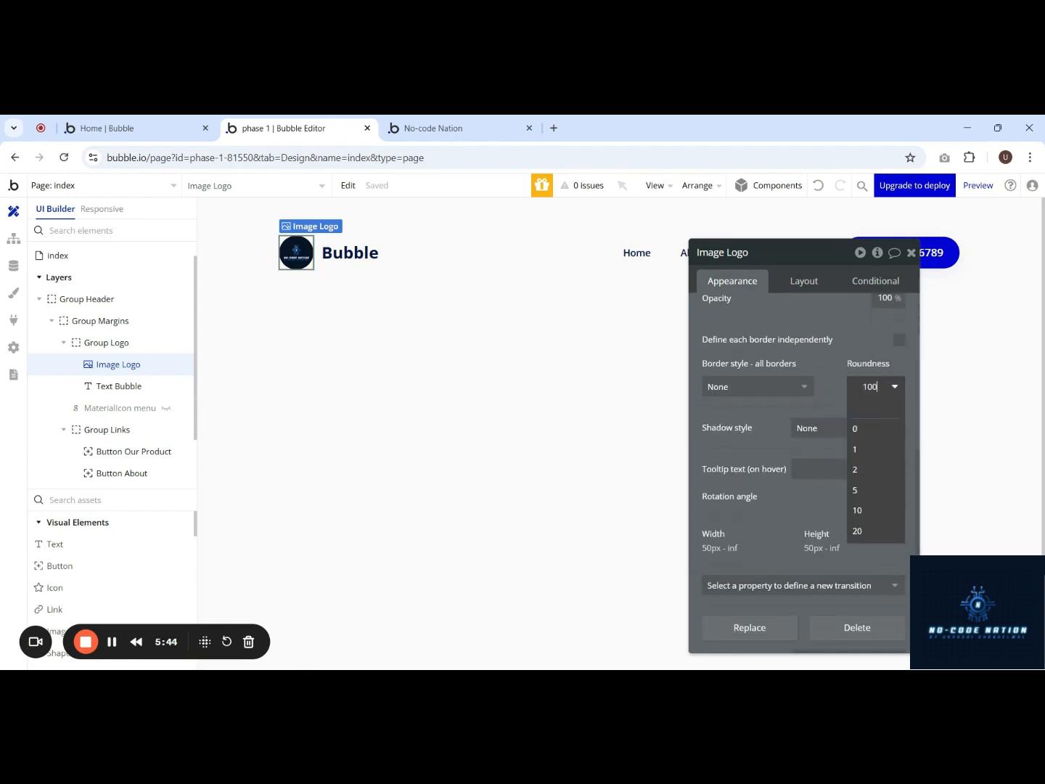
left_click(868, 432)
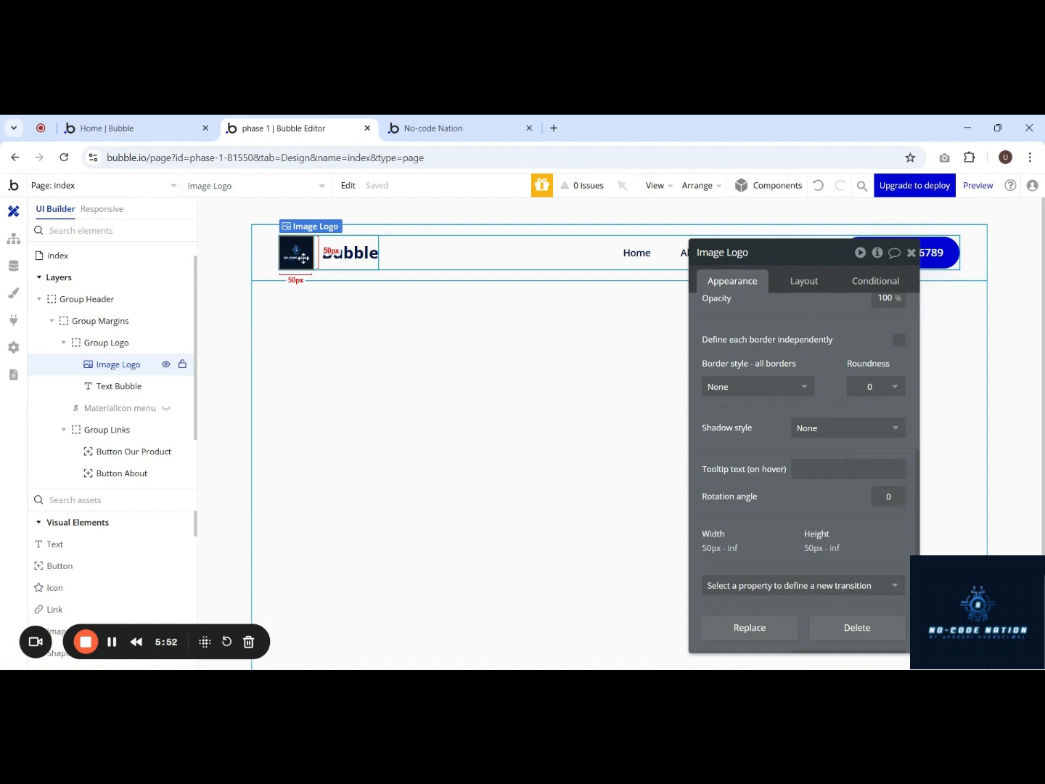
Step: Delete the Bubble text beside the logo in the header
left_click(340, 256)
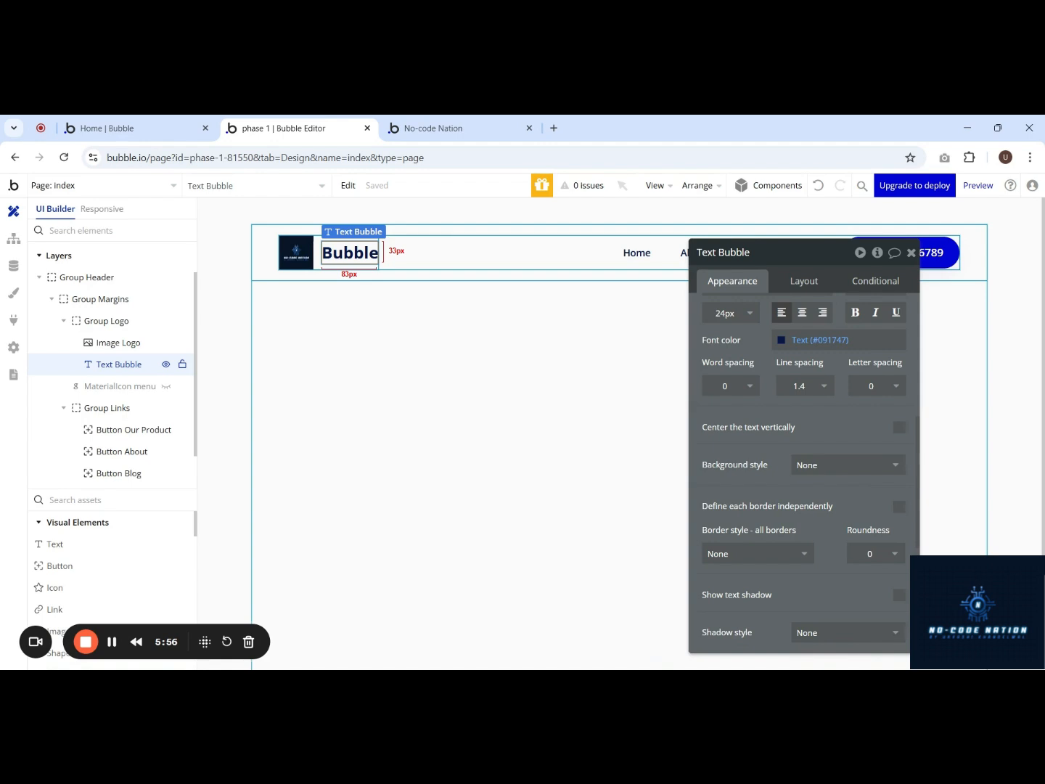
right_click(333, 252)
left_click(397, 284)
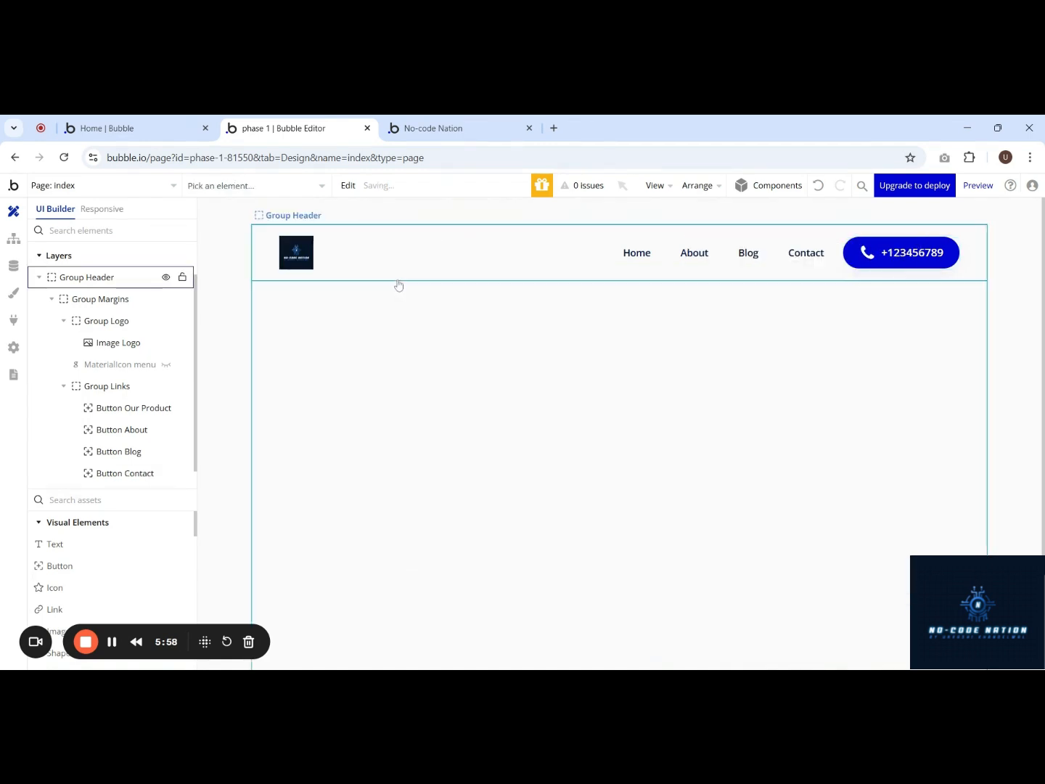
Step: Enlarge the logo image by setting its minimum width and minimum height to 100 px
left_click(314, 269)
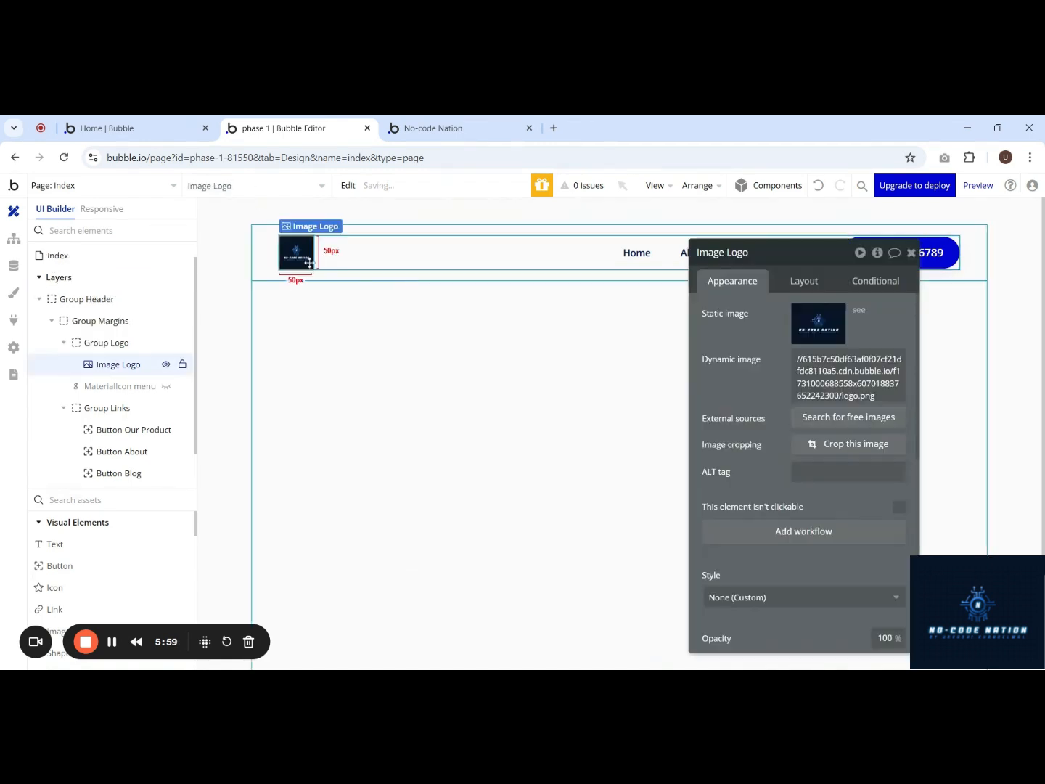
left_click(795, 285)
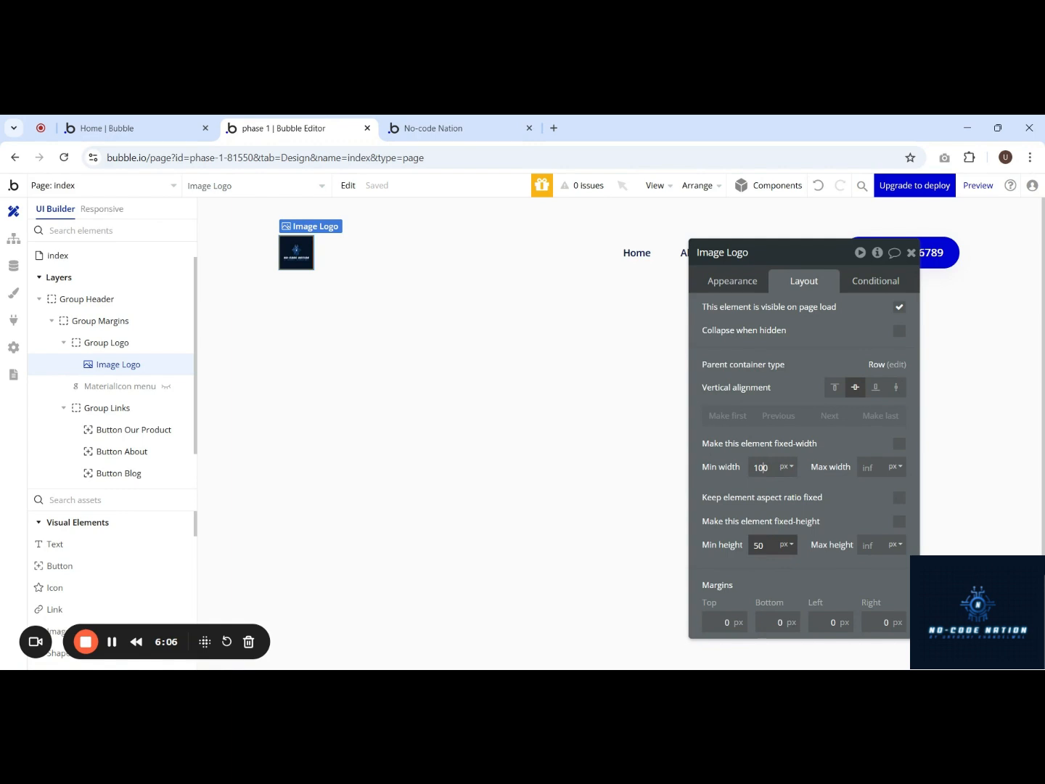
left_click(755, 544)
type("1000")
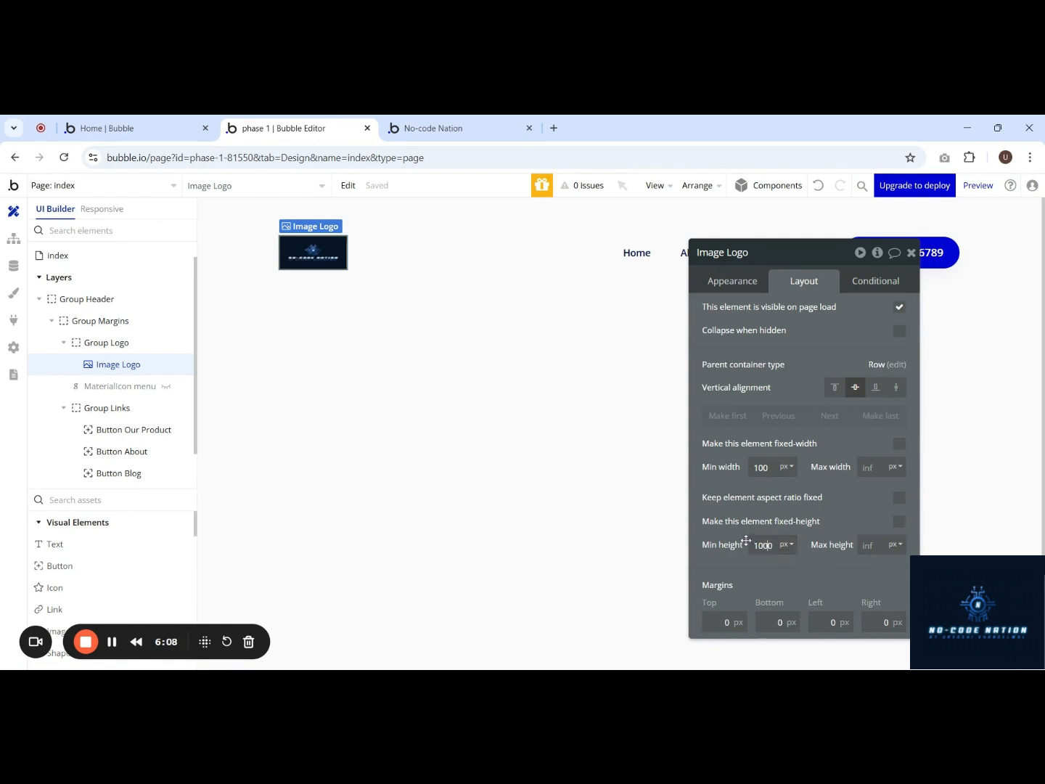
left_click(845, 527)
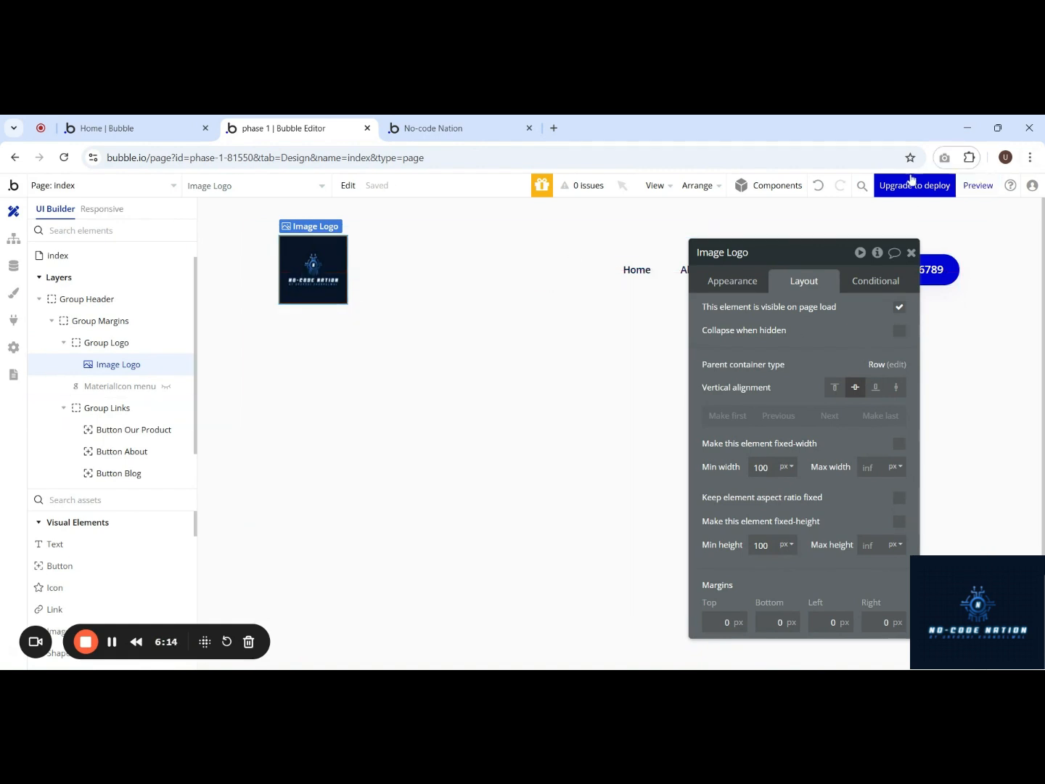
Step: Reload the No-code Nation preview page to check the updated header, and return to the editor
left_click(409, 123)
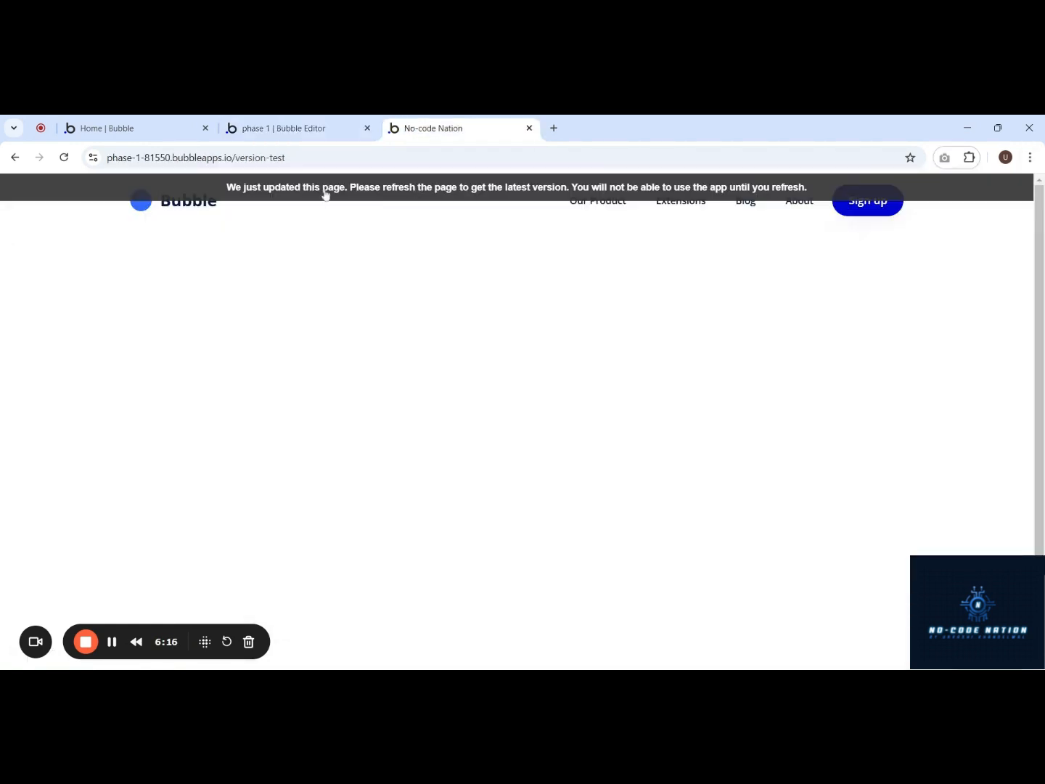
left_click(287, 161)
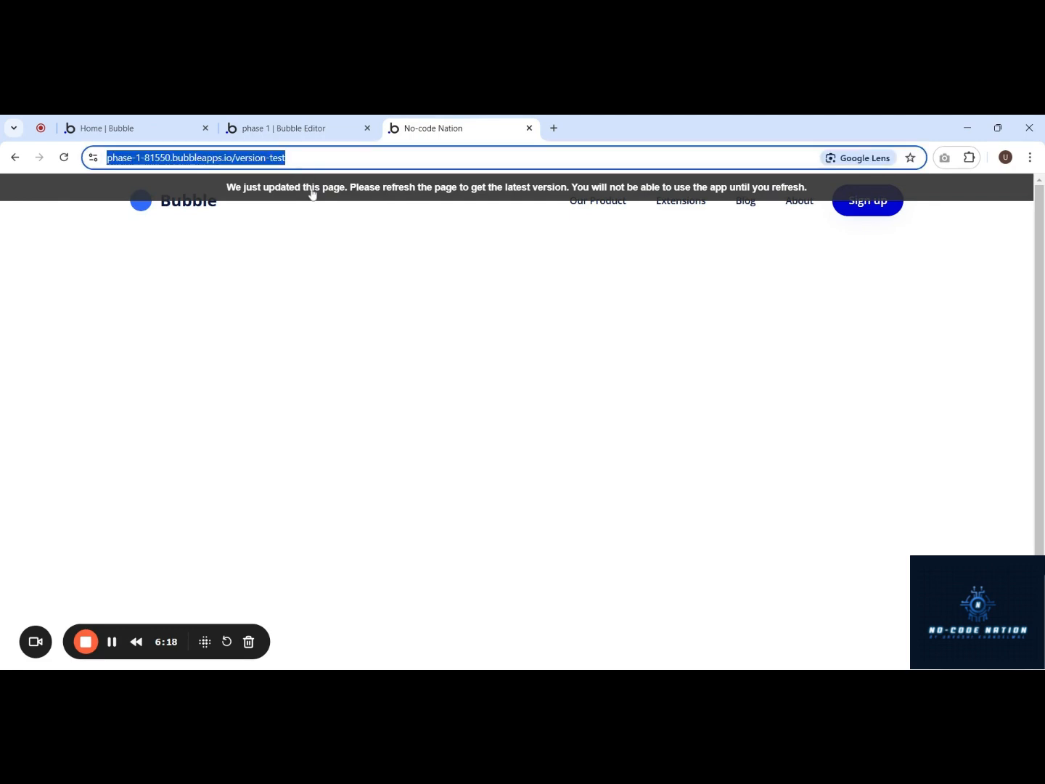
key("Return")
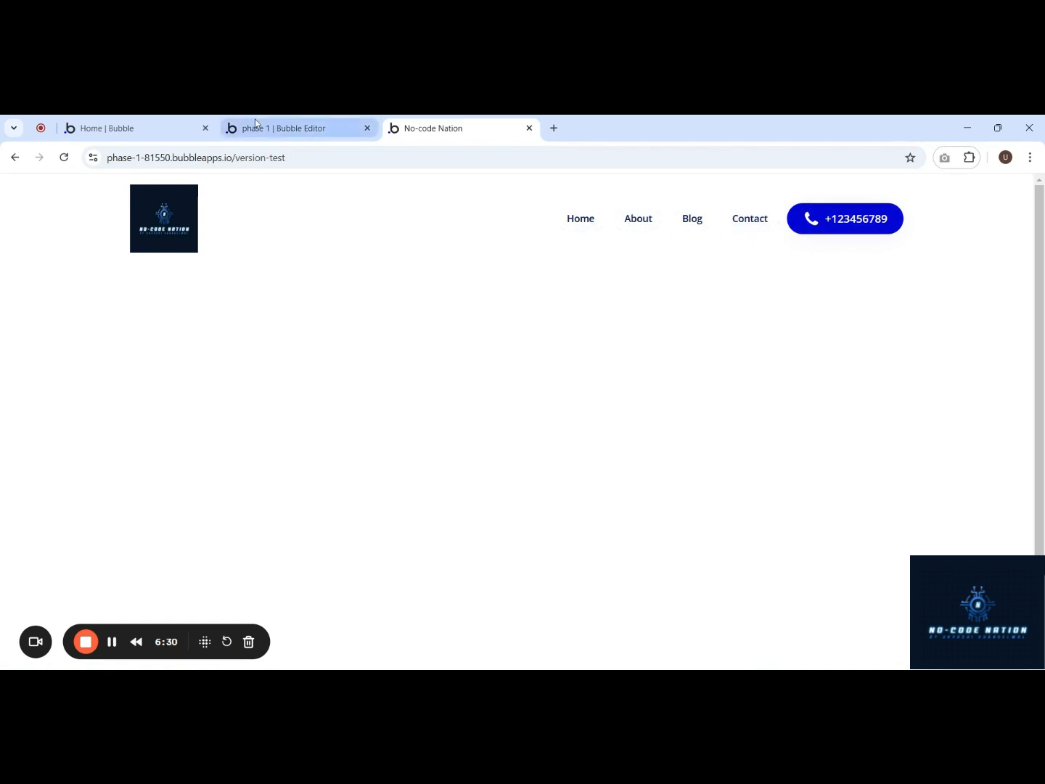
key("ctrl+shift+Tab")
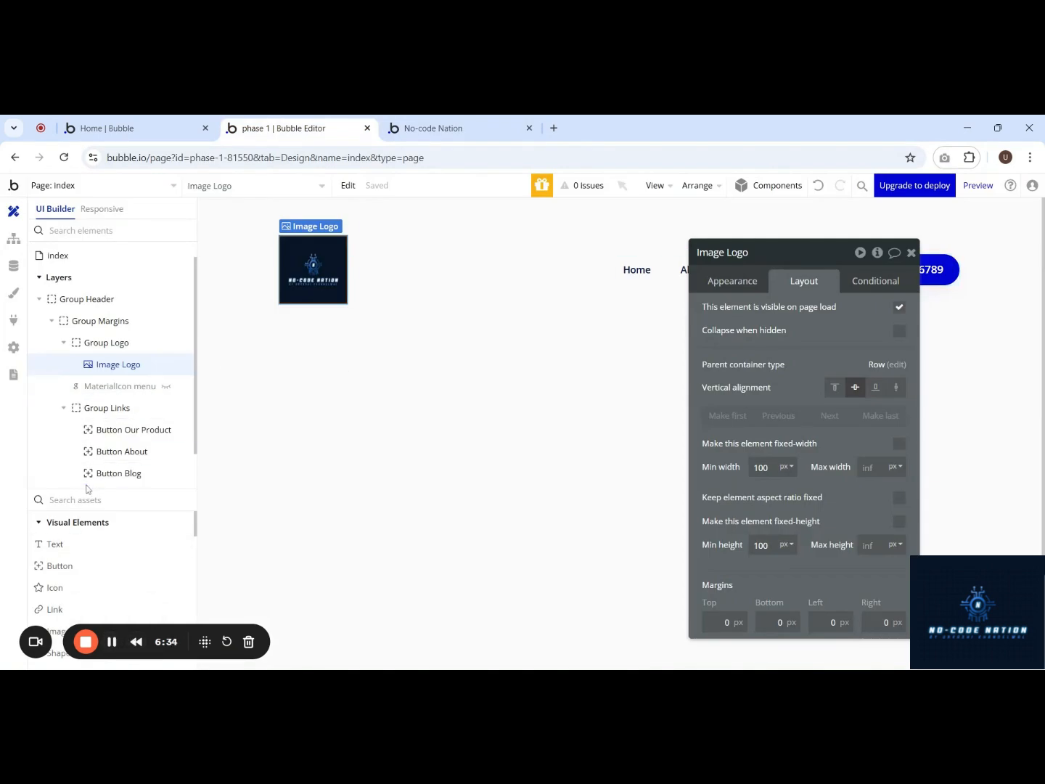
Step: Enlarge the elements tree and examine the layout of Group Header, Group Margins, Group Logo and Group Links
left_click_drag(77, 488, 66, 582)
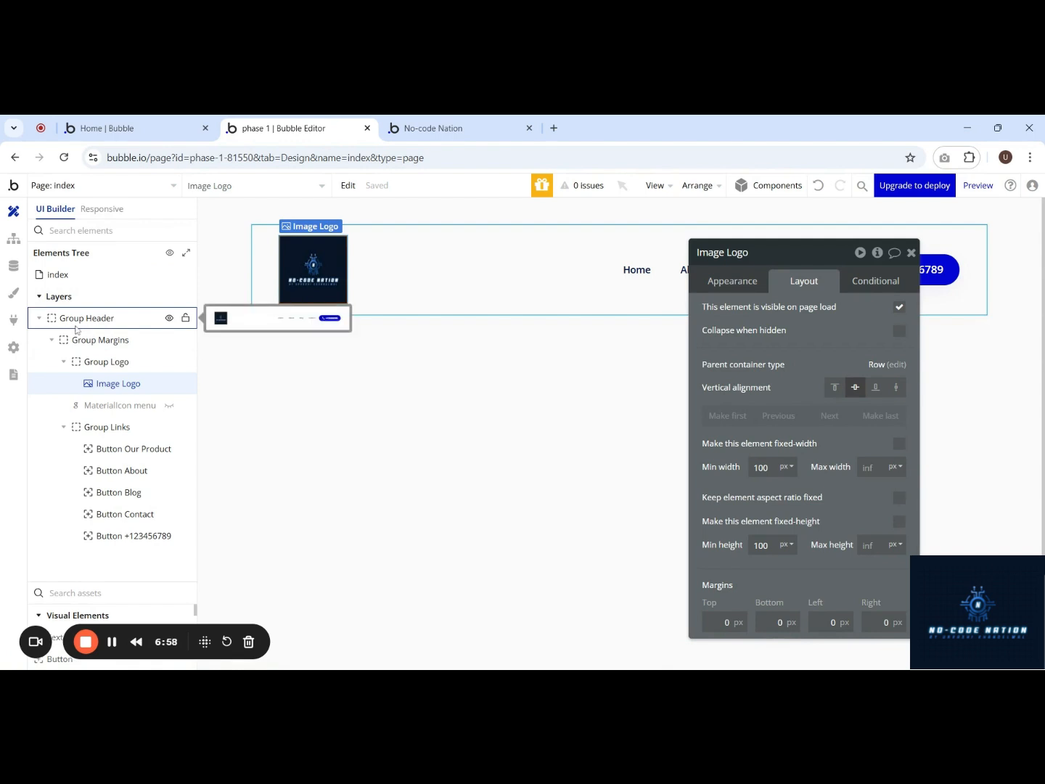
left_click(42, 323)
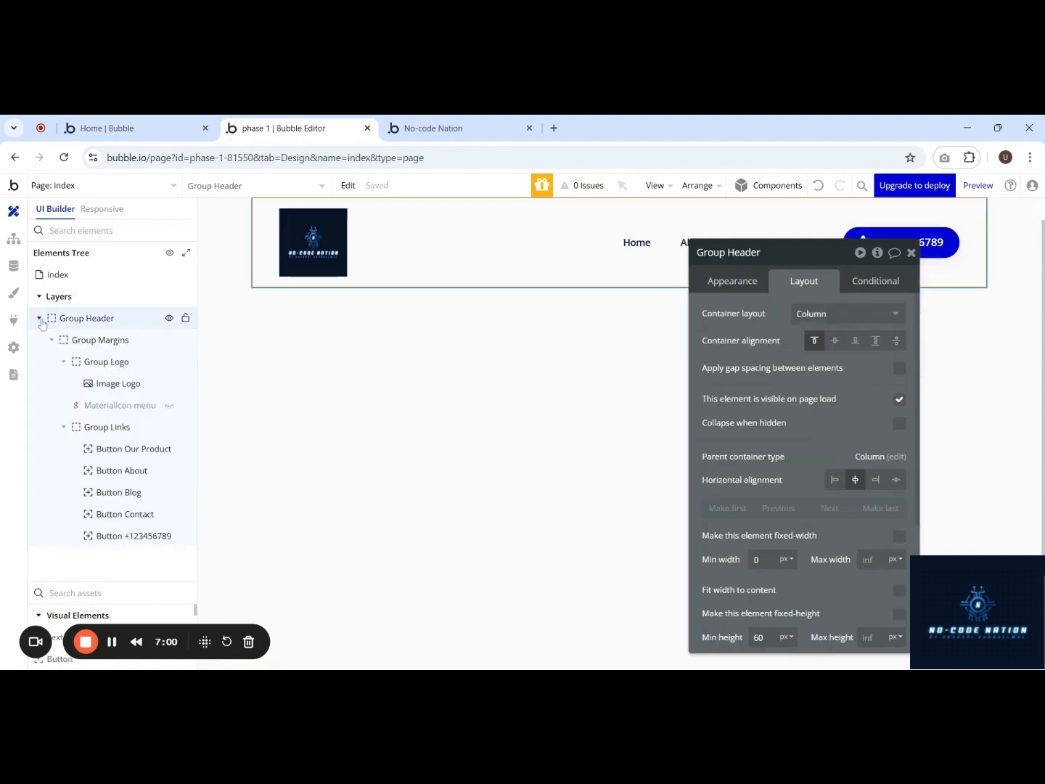
left_click(69, 343)
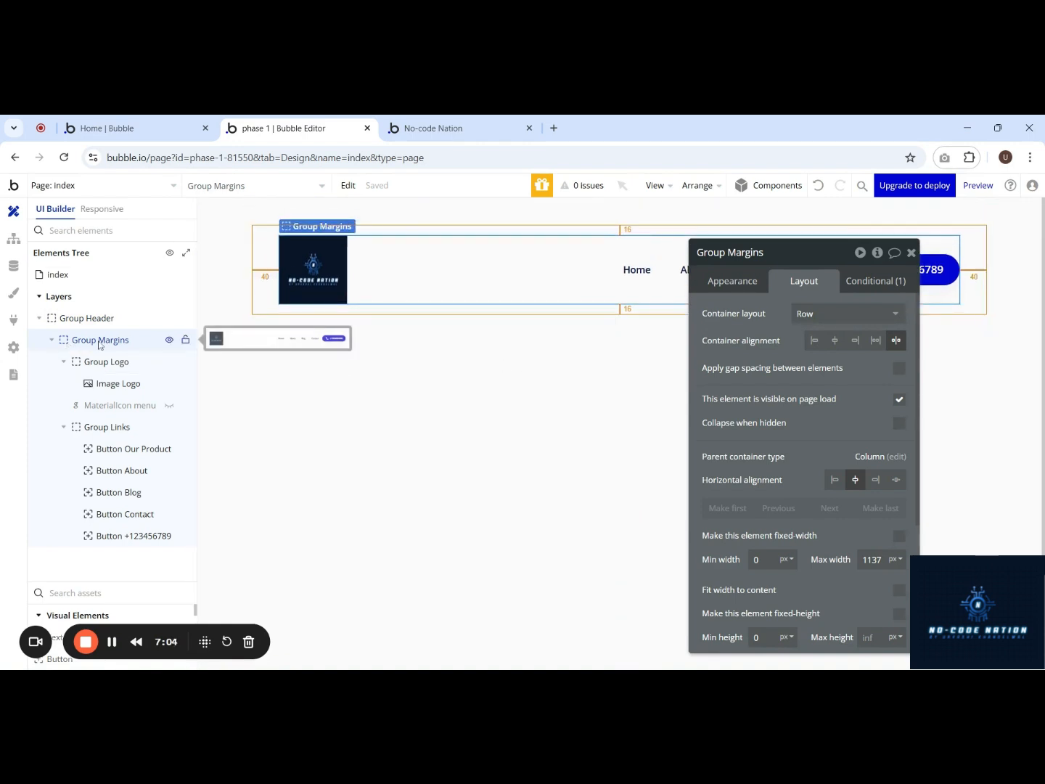
left_click(101, 362)
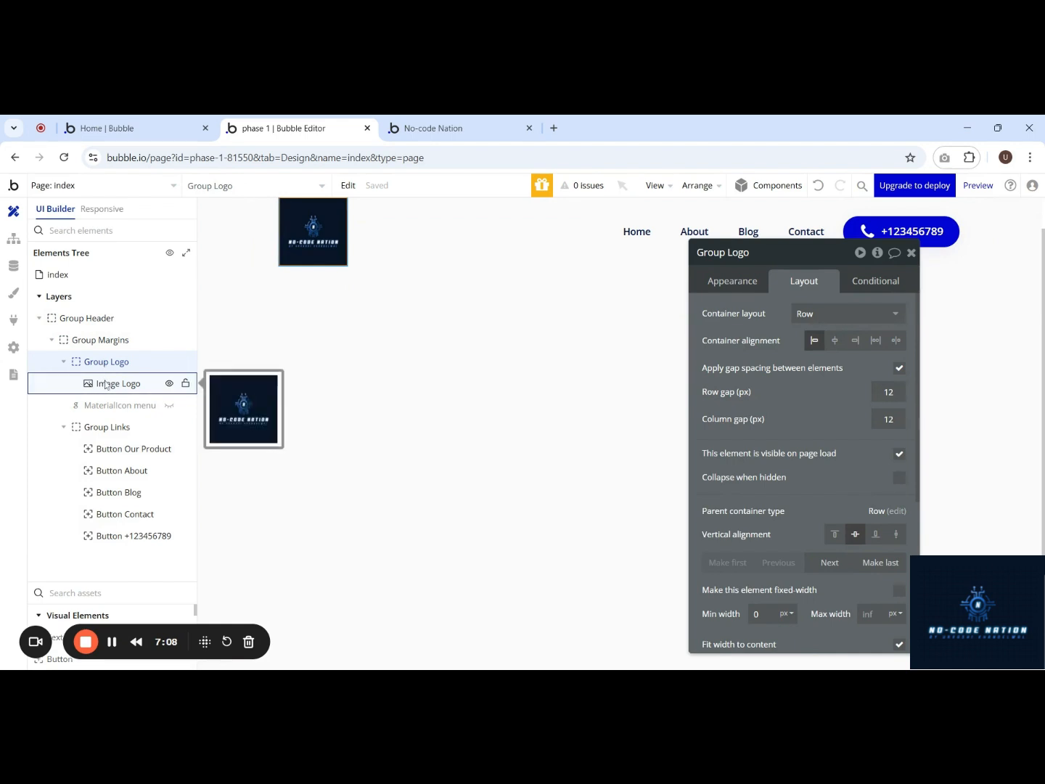
left_click(105, 383)
left_click(108, 429)
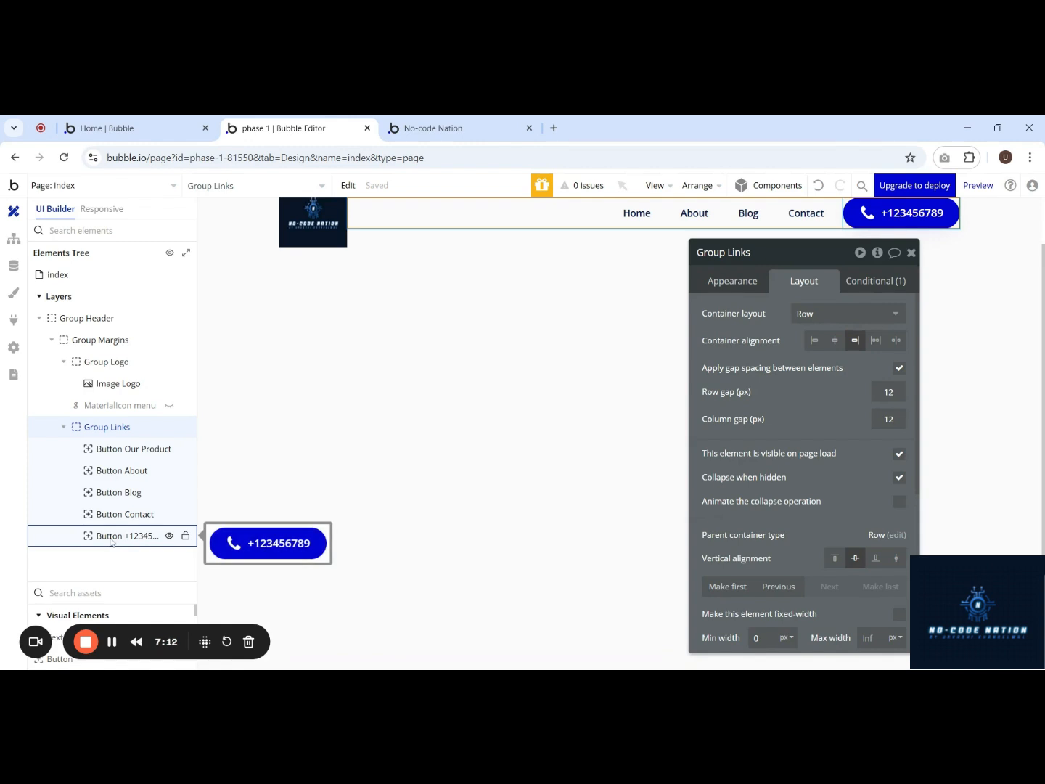
Step: Collapse Group Links and Group Header in the elements tree
left_click(64, 427)
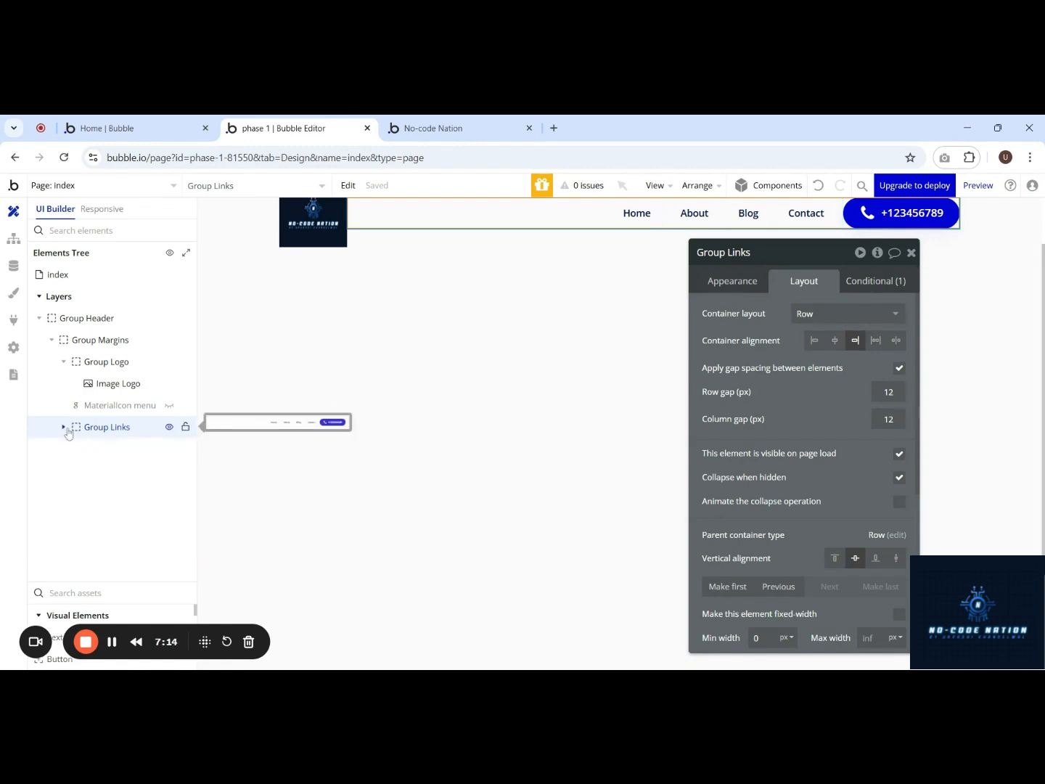
left_click(41, 319)
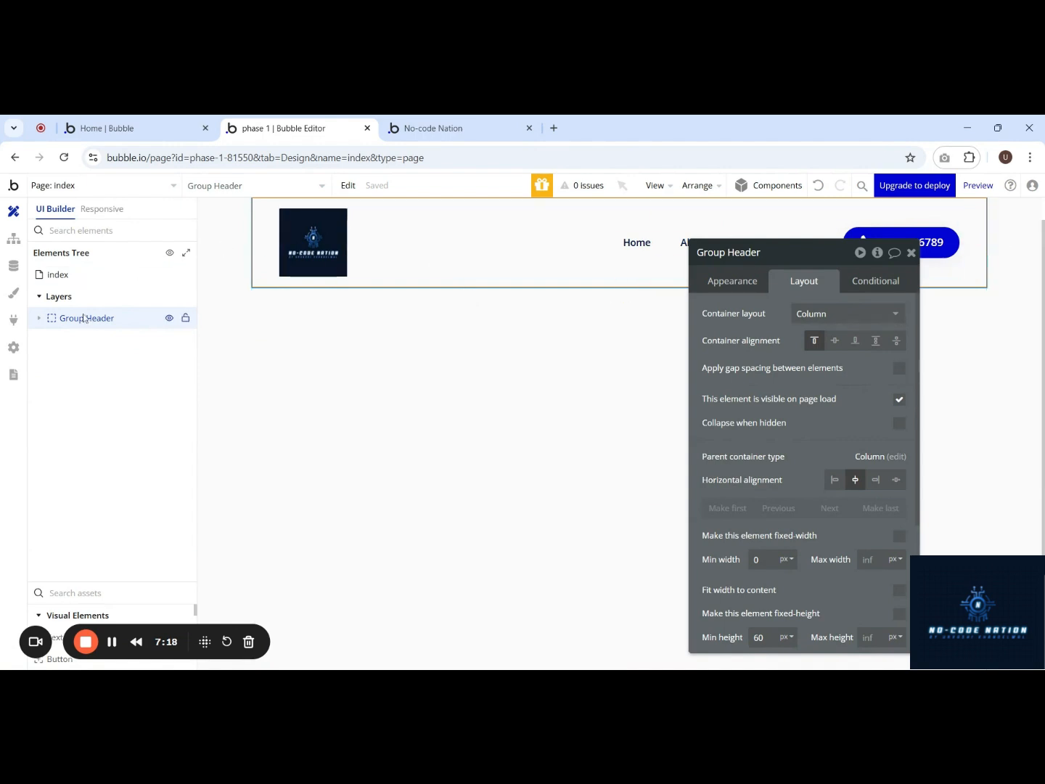
scroll(458, 399, "up", 1)
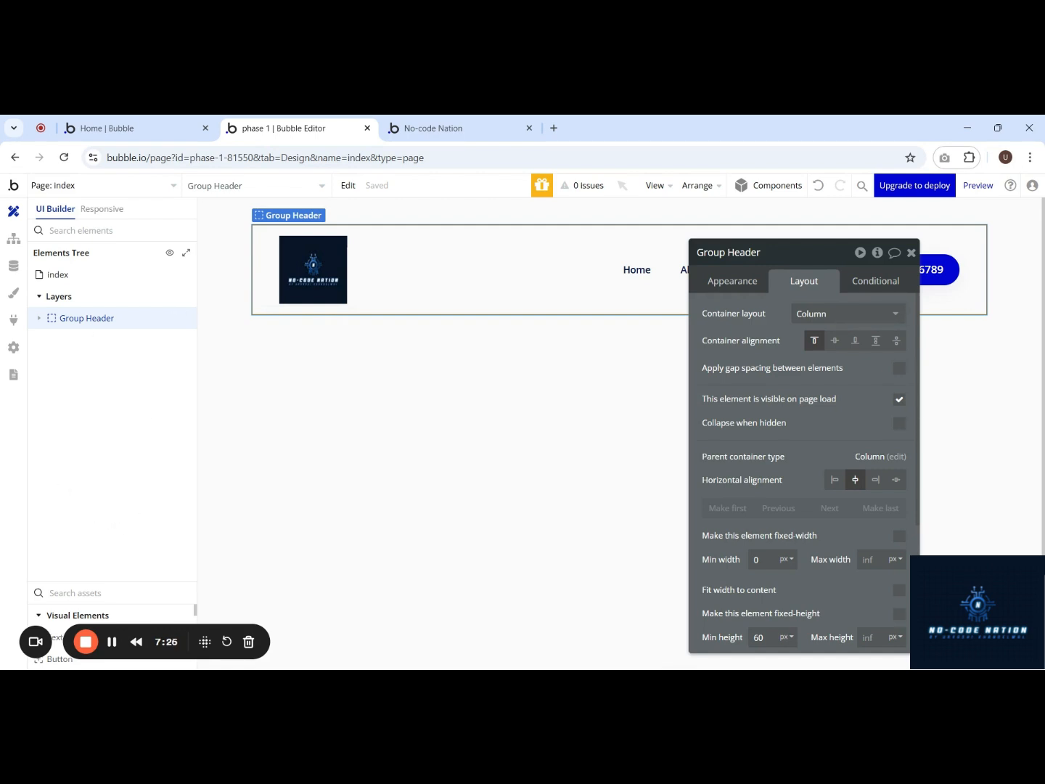
left_click(113, 643)
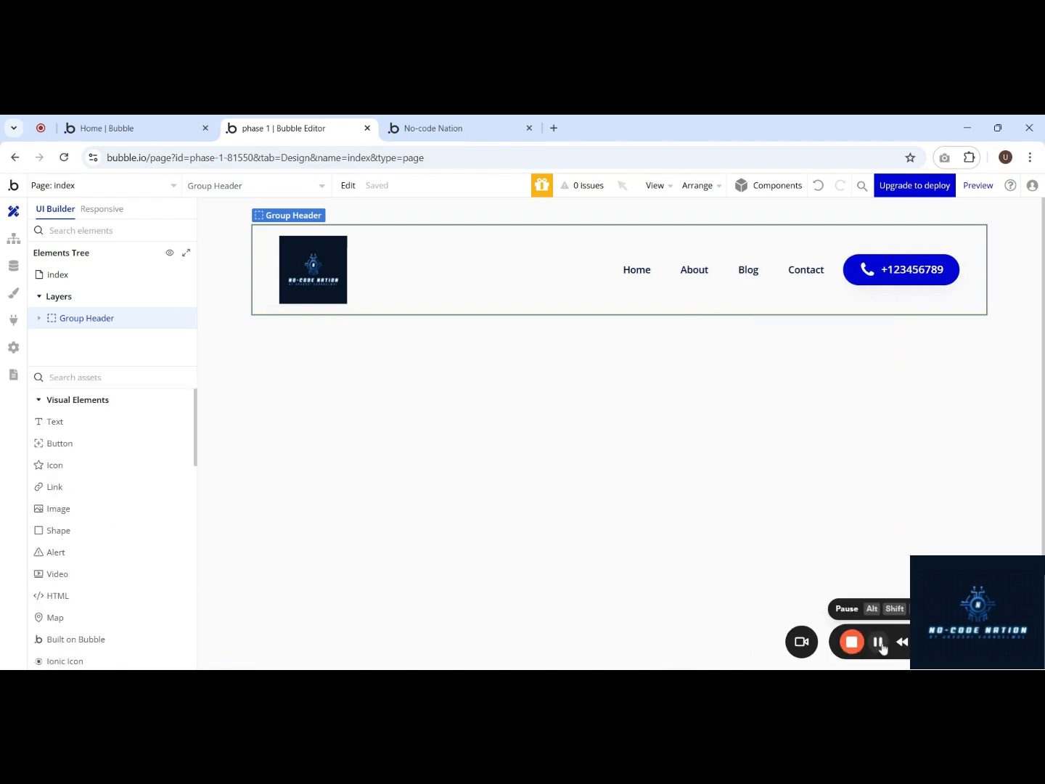
Step: Add a text element to the index page below the header and look at its style settings
left_click(72, 424)
left_click(466, 393)
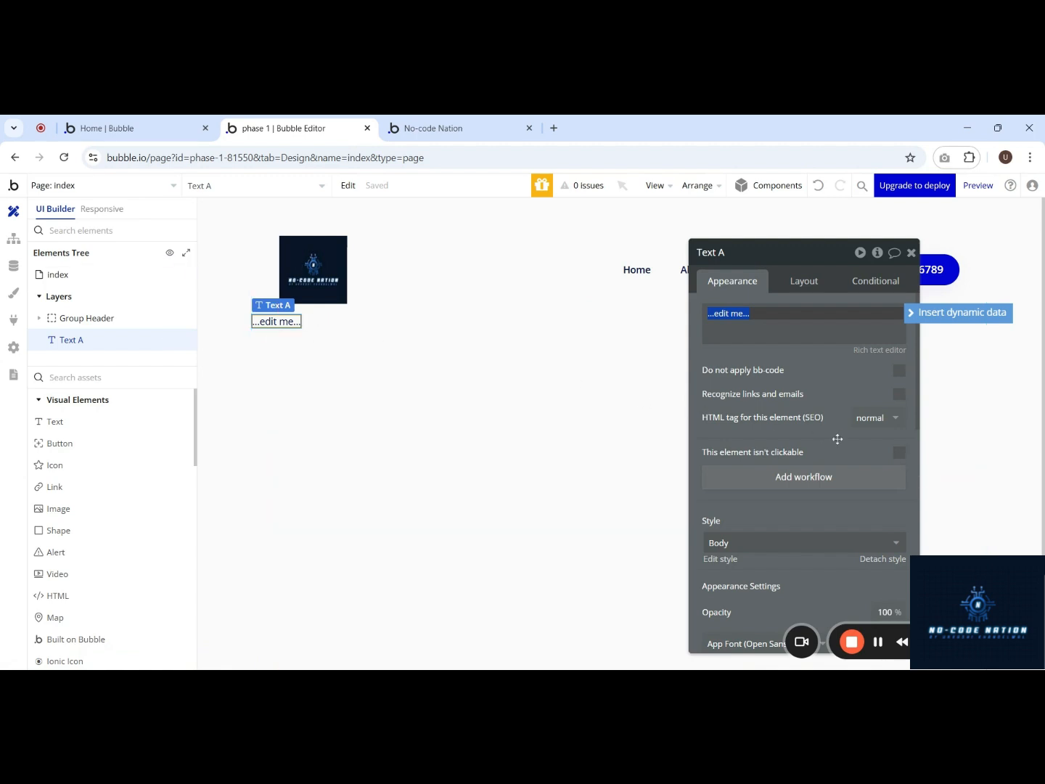
scroll(837, 439, "down", 2)
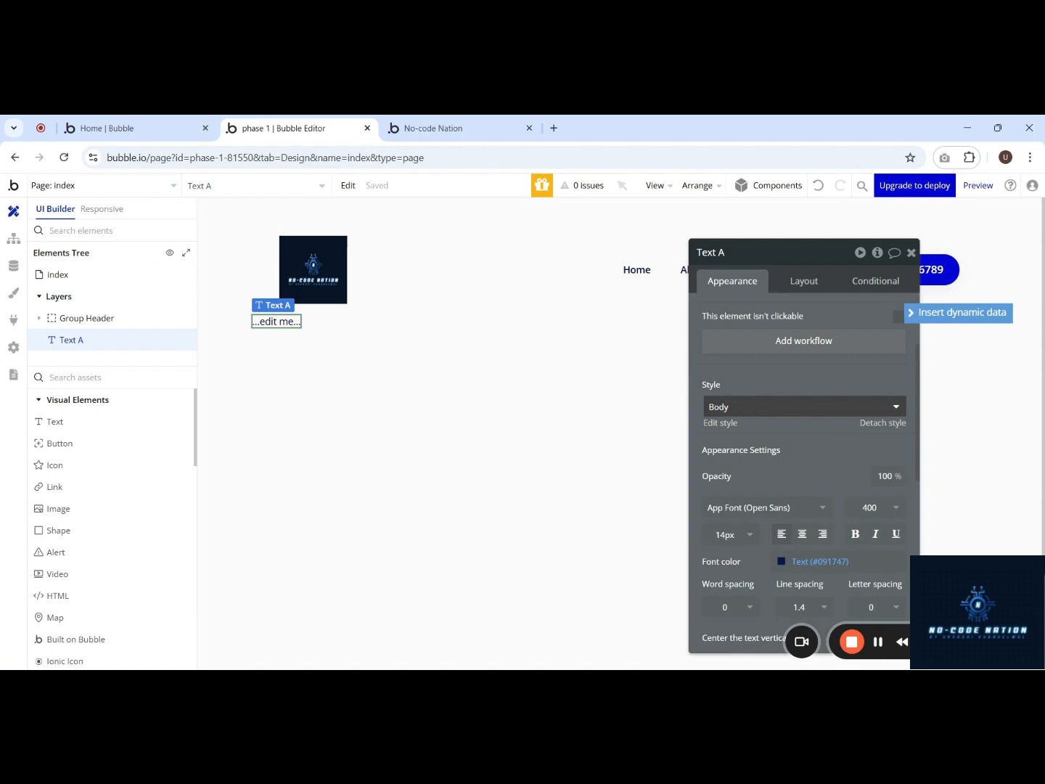
Step: Look through the list of the app's element styles and return to the page design
left_click(12, 293)
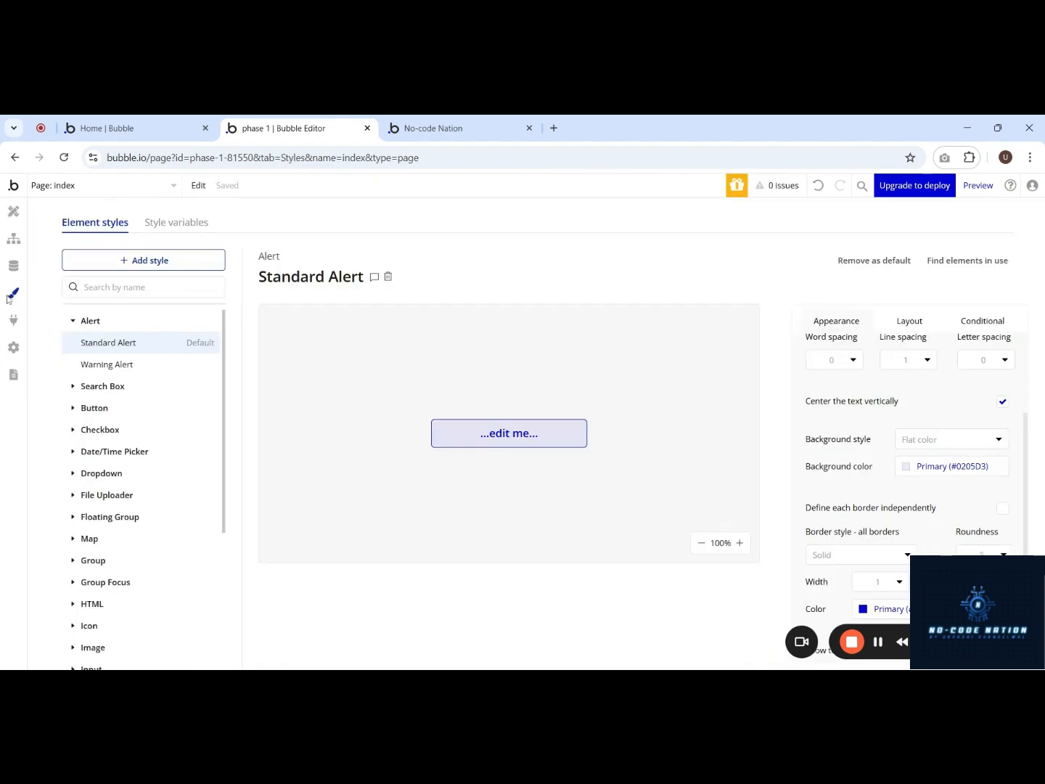
scroll(113, 508, "down", 3)
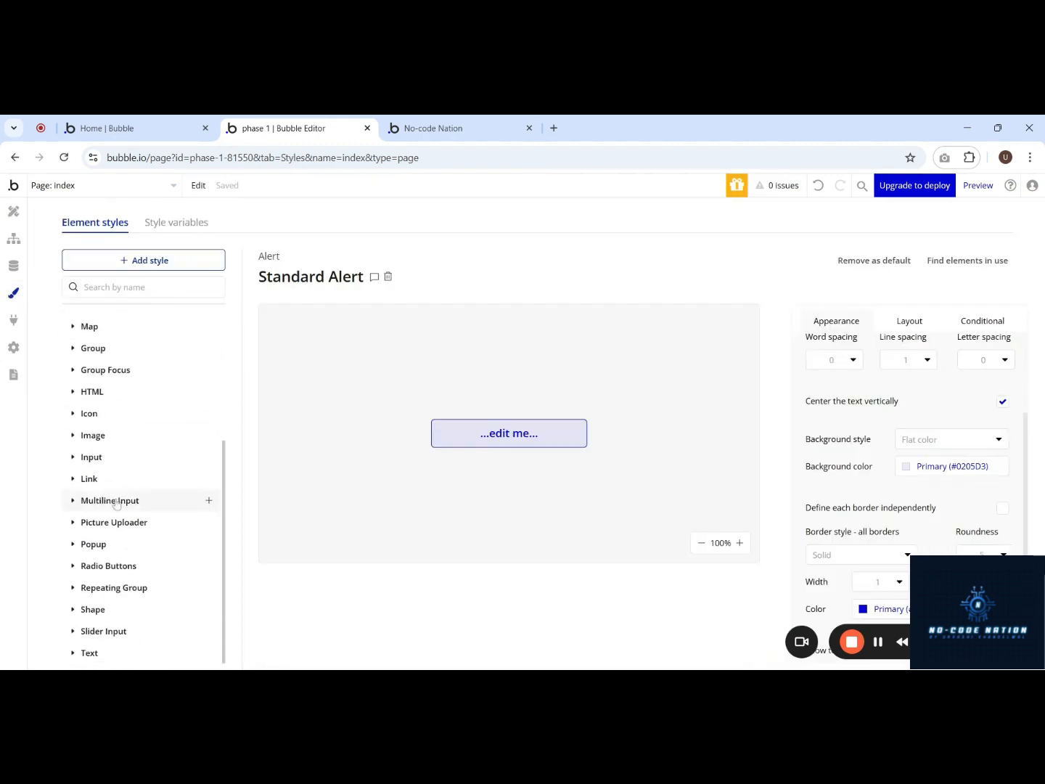
scroll(116, 504, "down", 1)
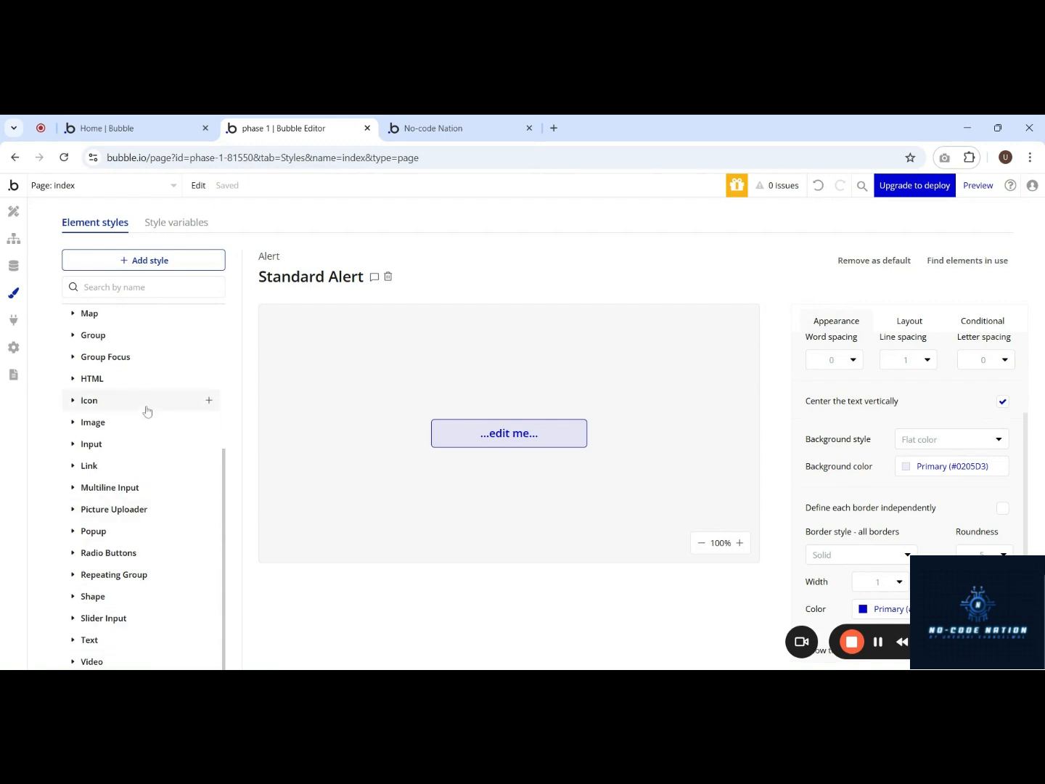
scroll(146, 410, "up", 4)
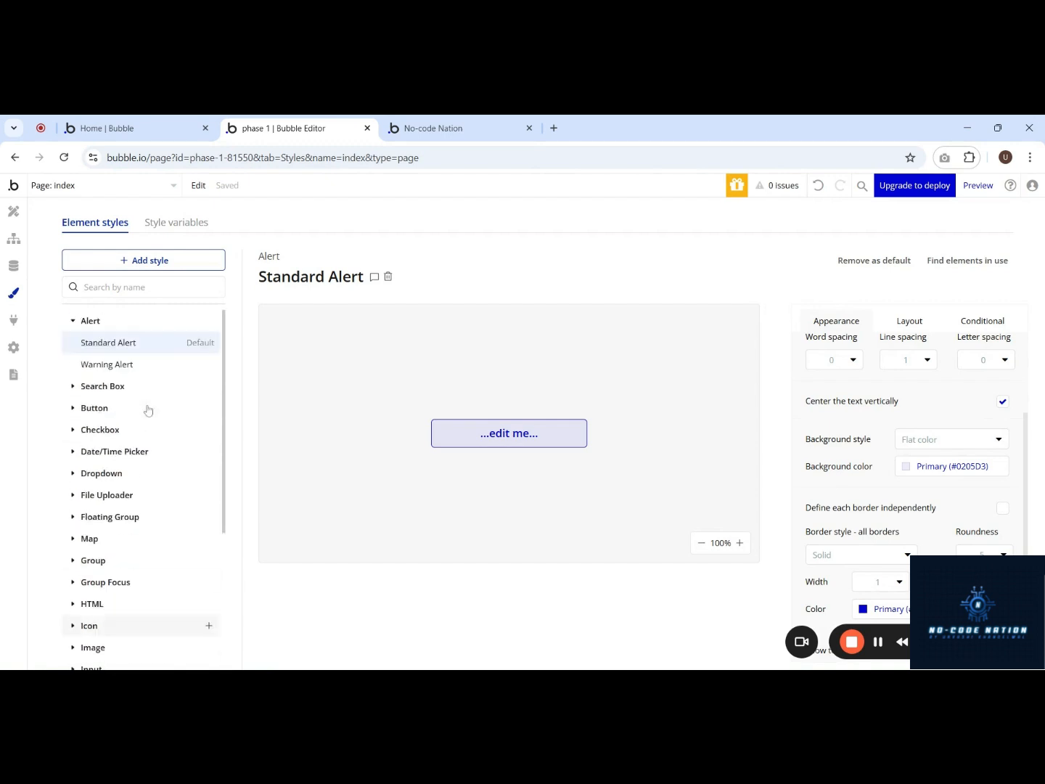
left_click(13, 211)
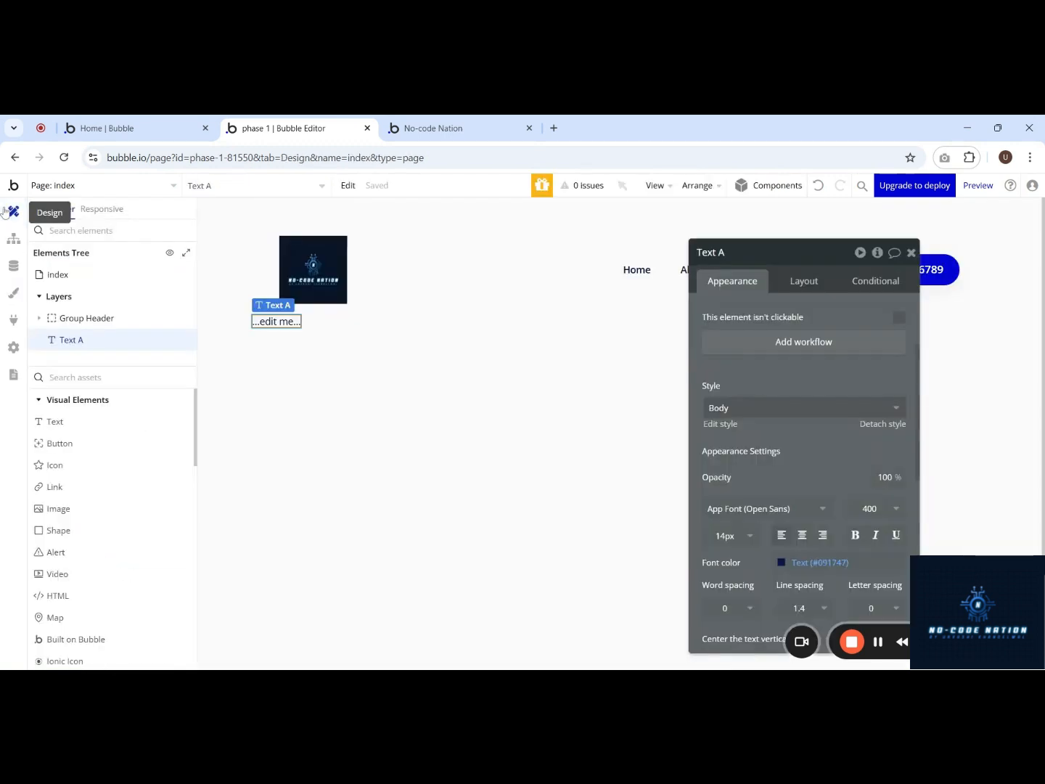
Step: Apply the Heading 1 style to the new text and set its content to "Welcome To NO-CODE NATION"
left_click(791, 416)
left_click(789, 493)
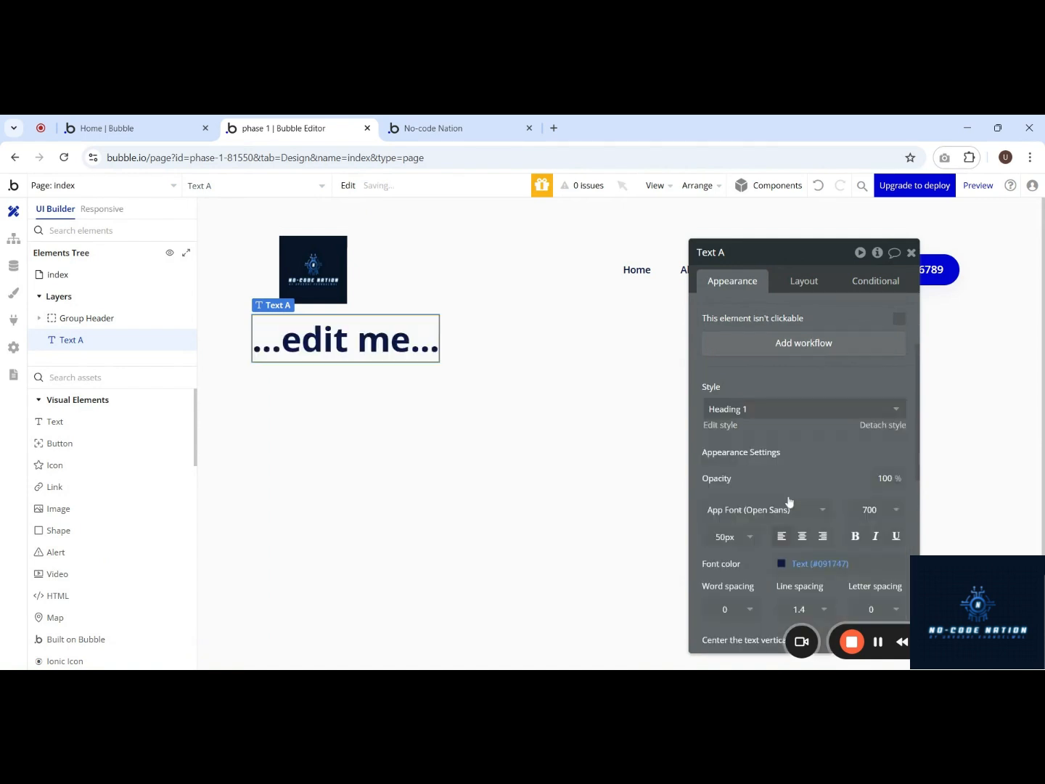
scroll(787, 490, "up", 3)
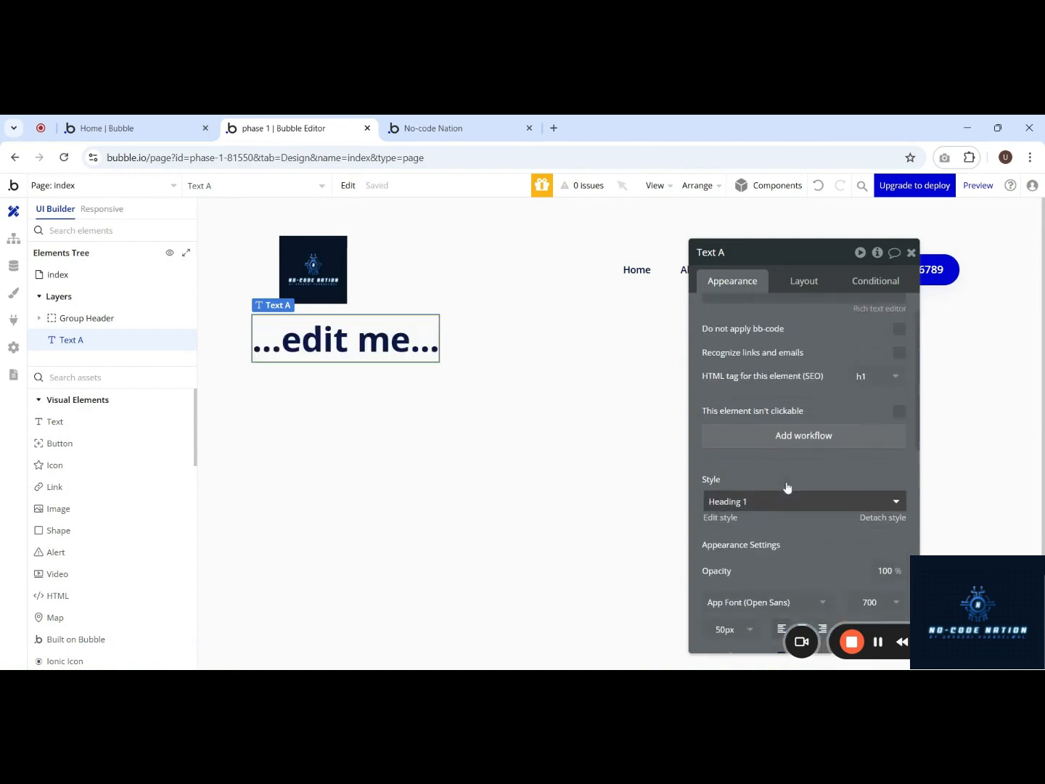
left_click(777, 321)
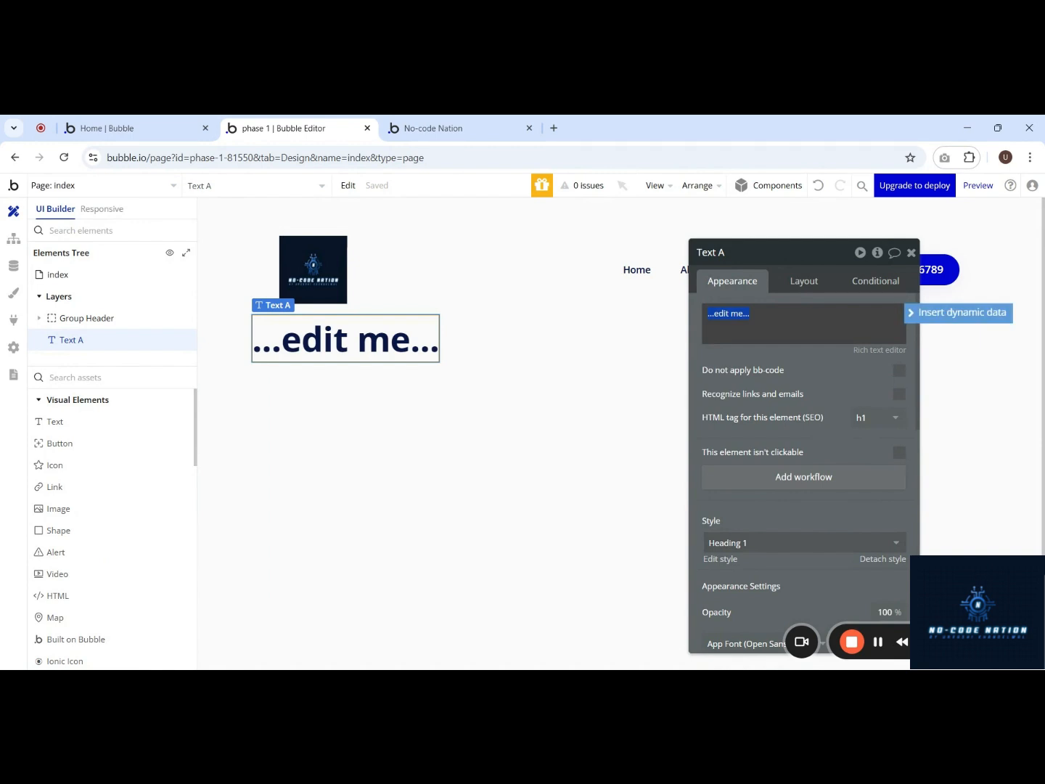
type("Welcome To")
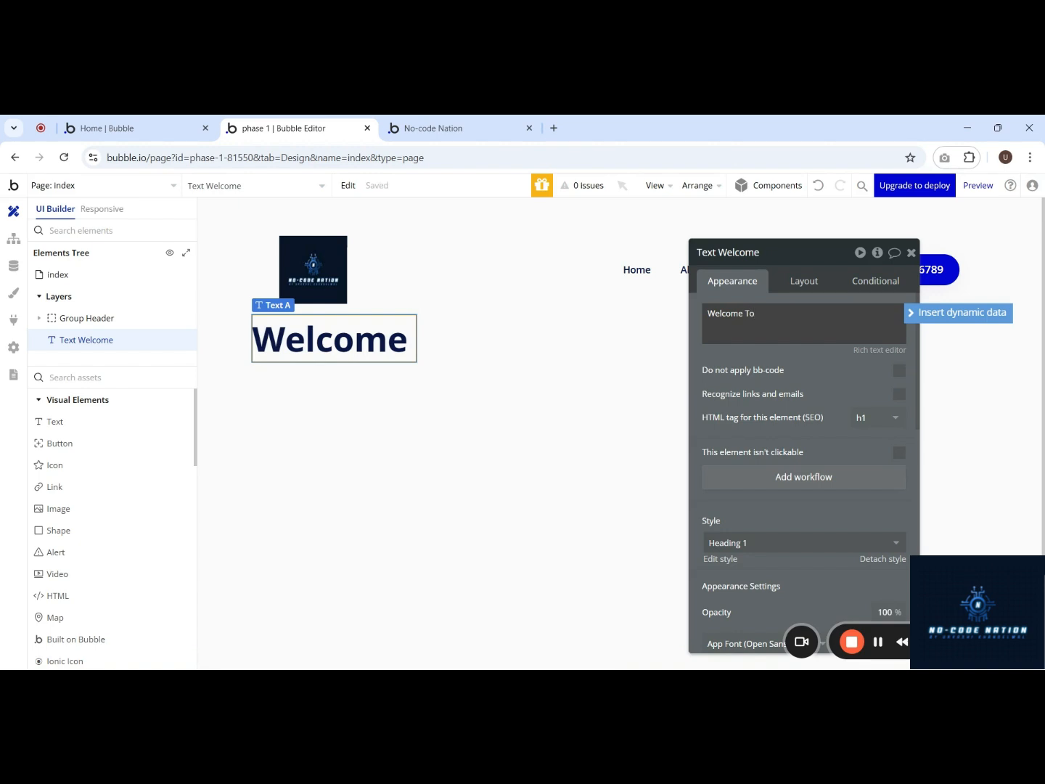
type(" NO_CODE NATION")
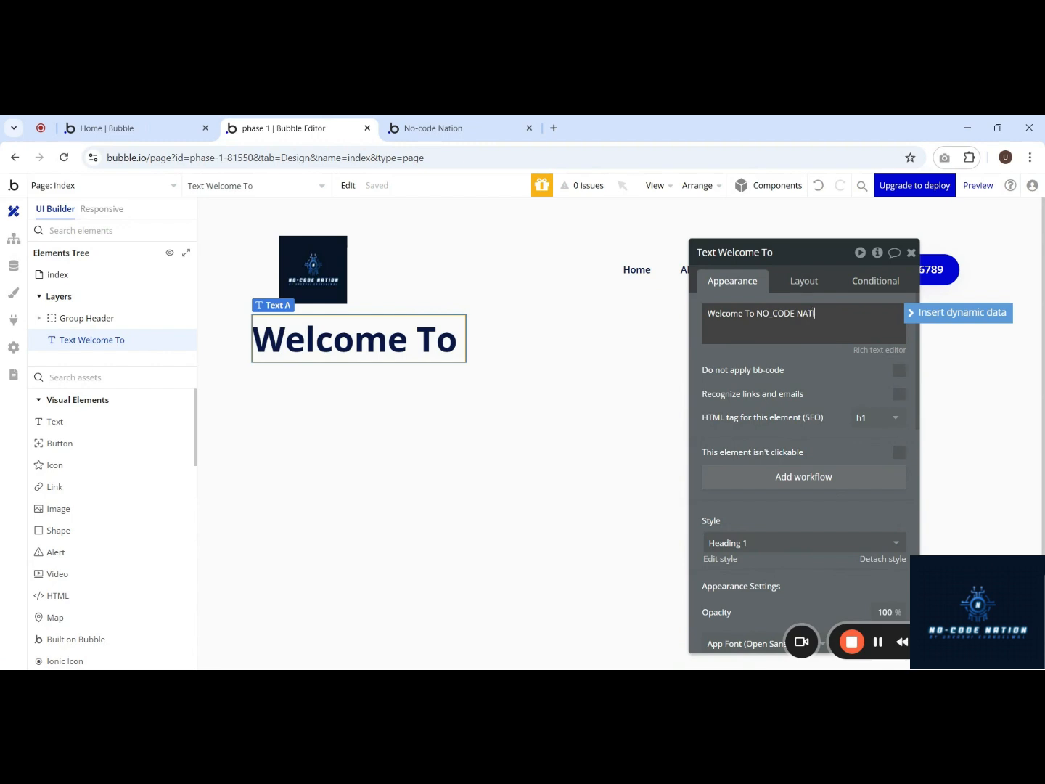
key("BackSpace")
type("-")
left_click(767, 352)
Step: Center the welcome heading horizontally on the page, moving its property editor clear of the canvas
left_click_drag(767, 351, 901, 495)
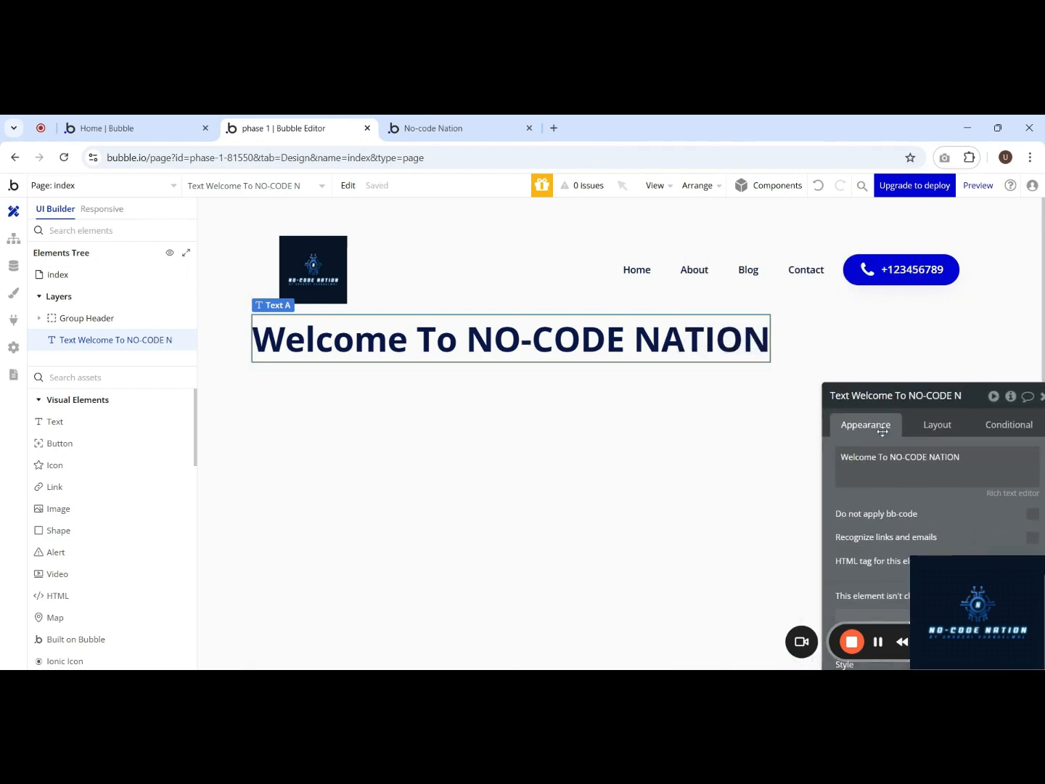
left_click_drag(911, 426, 930, 320)
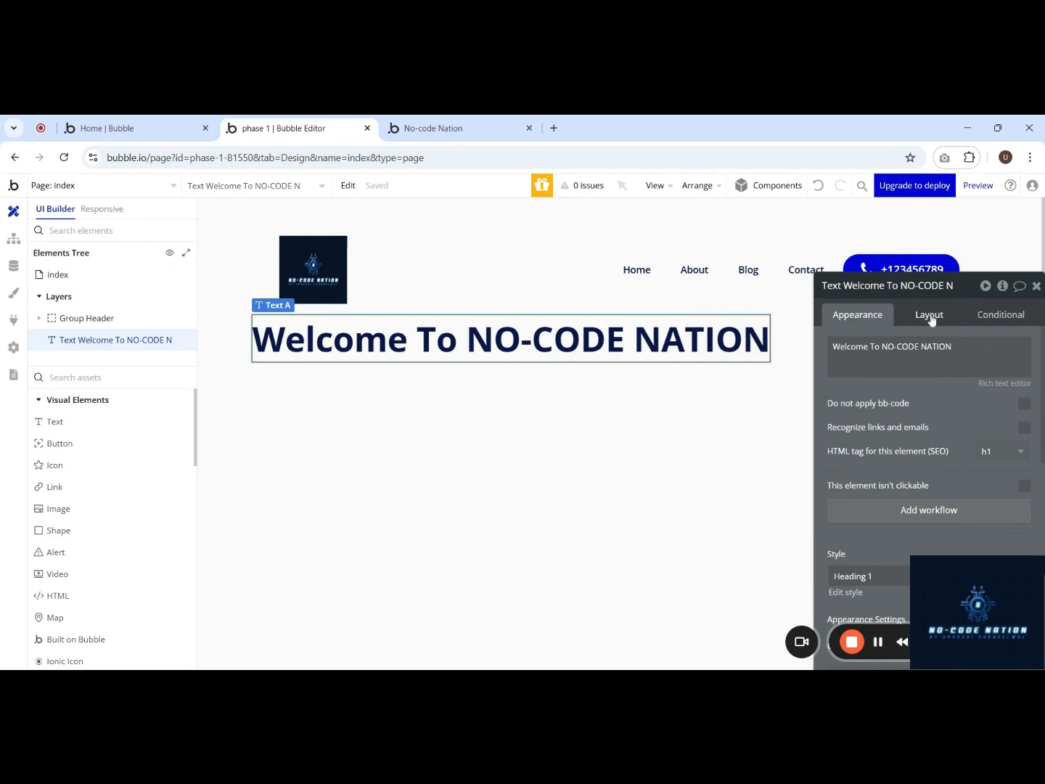
left_click(931, 319)
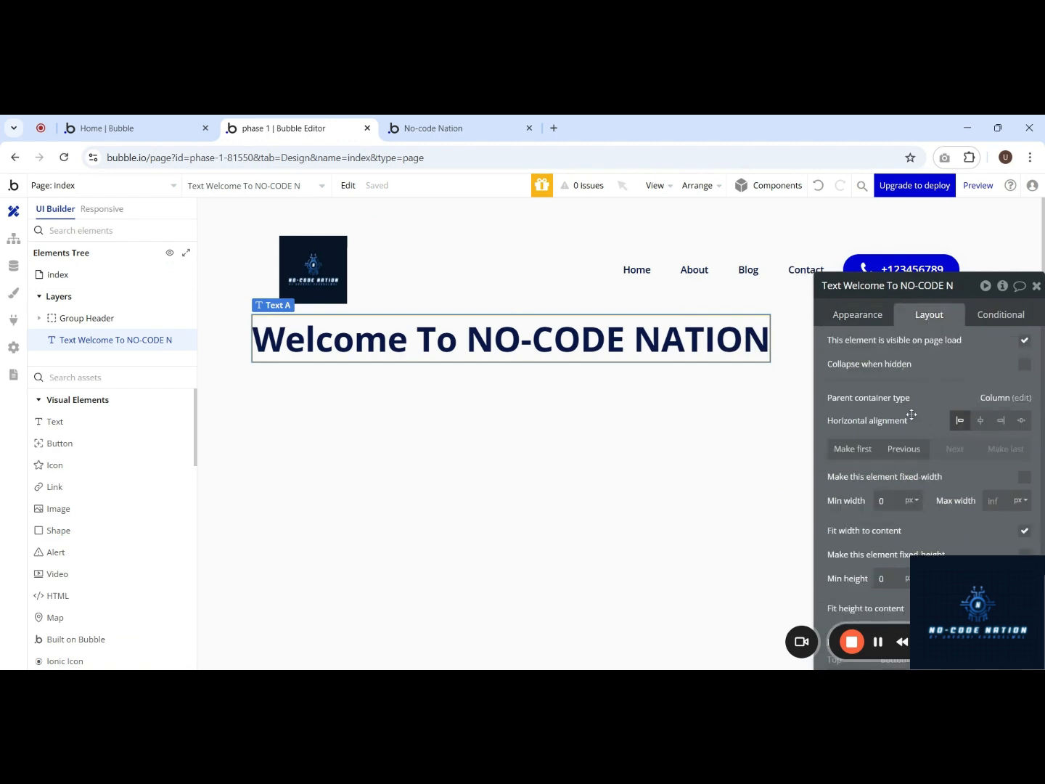
left_click(978, 421)
left_click_drag(947, 419, 140, 350)
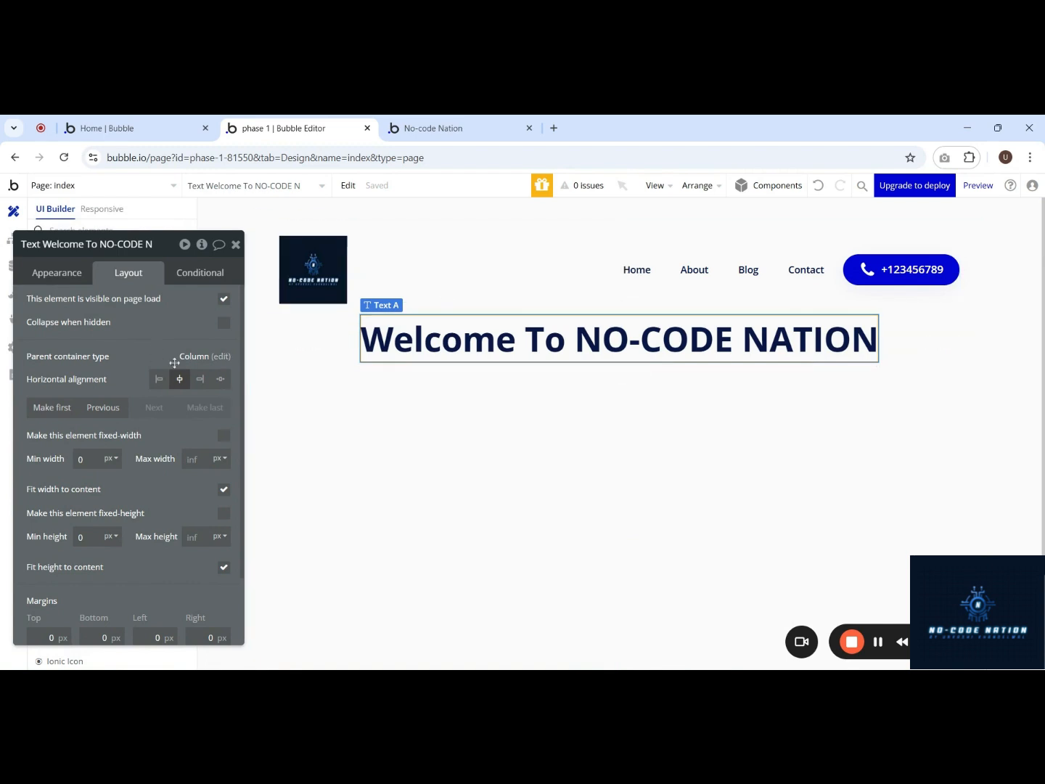
left_click_drag(161, 352, 761, 323)
Step: Add a second text element below the welcome heading and apply the Heading 6 style to it
left_click_drag(110, 422, 455, 392)
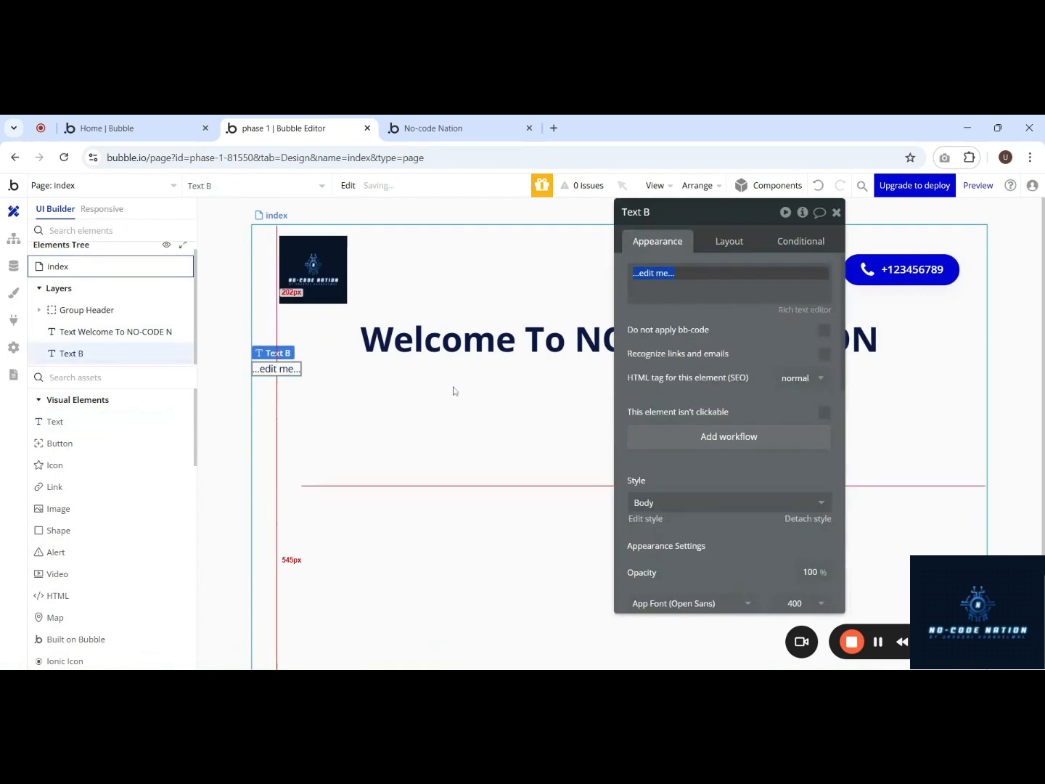
scroll(722, 444, "down", 1)
left_click(708, 435)
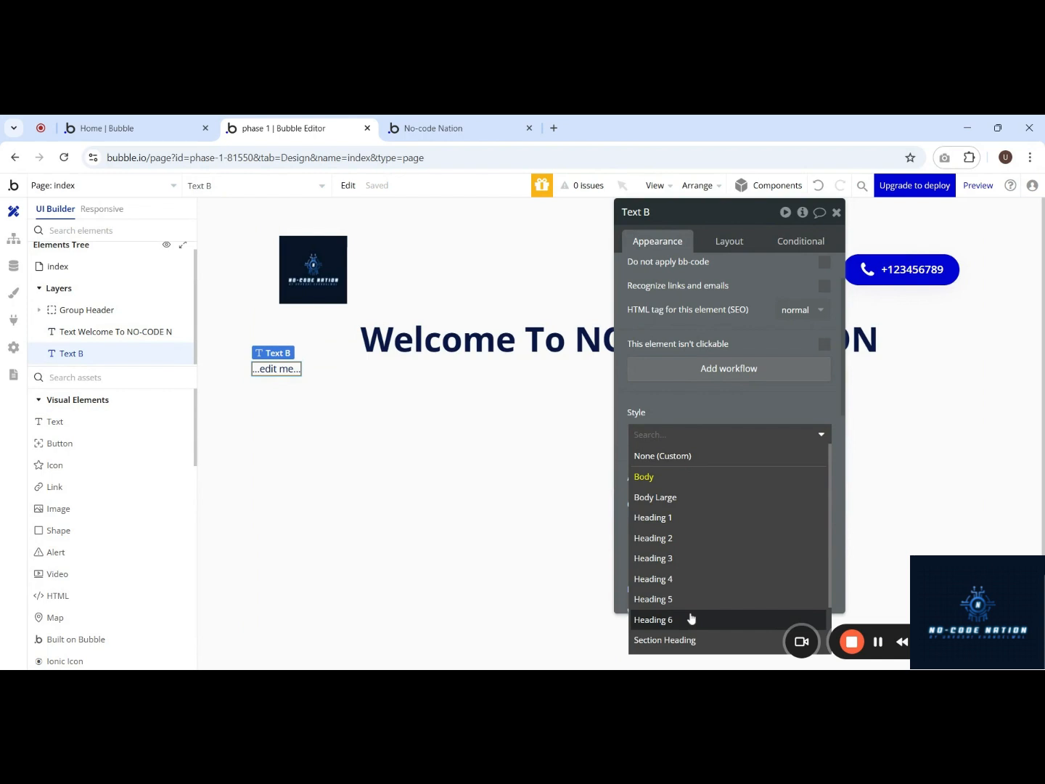
left_click(653, 618)
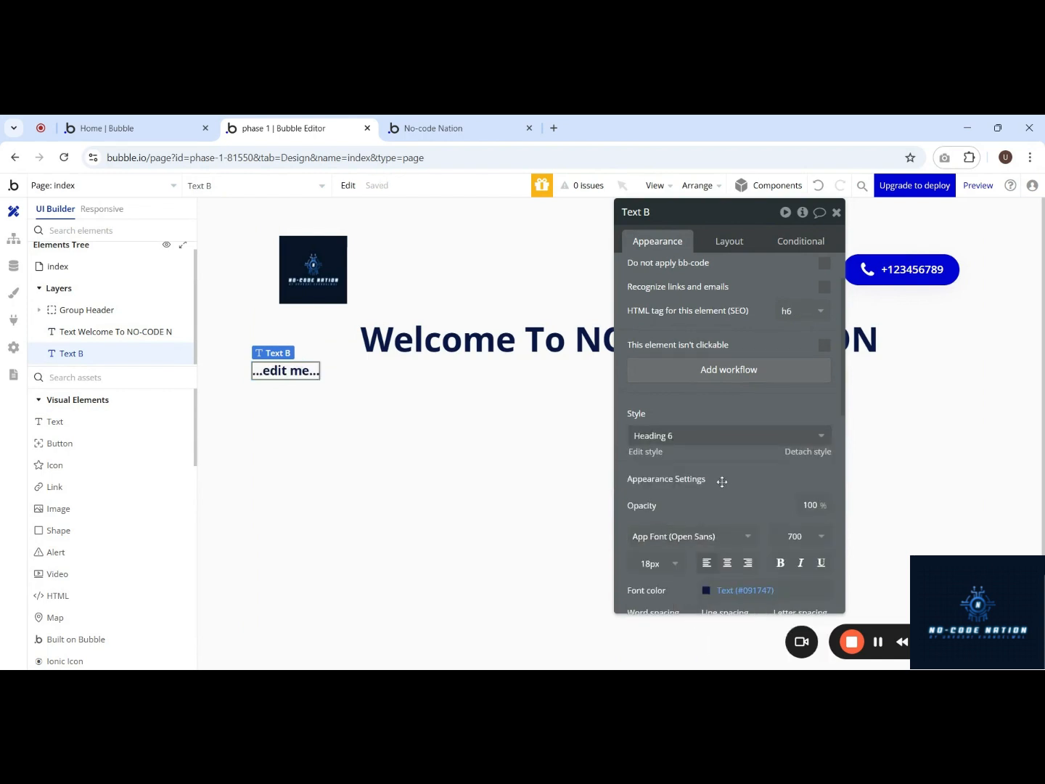
Step: Set the second text's font to Open Sans with weight 500 (Medium)
scroll(722, 481, "up", 1)
left_click(681, 285)
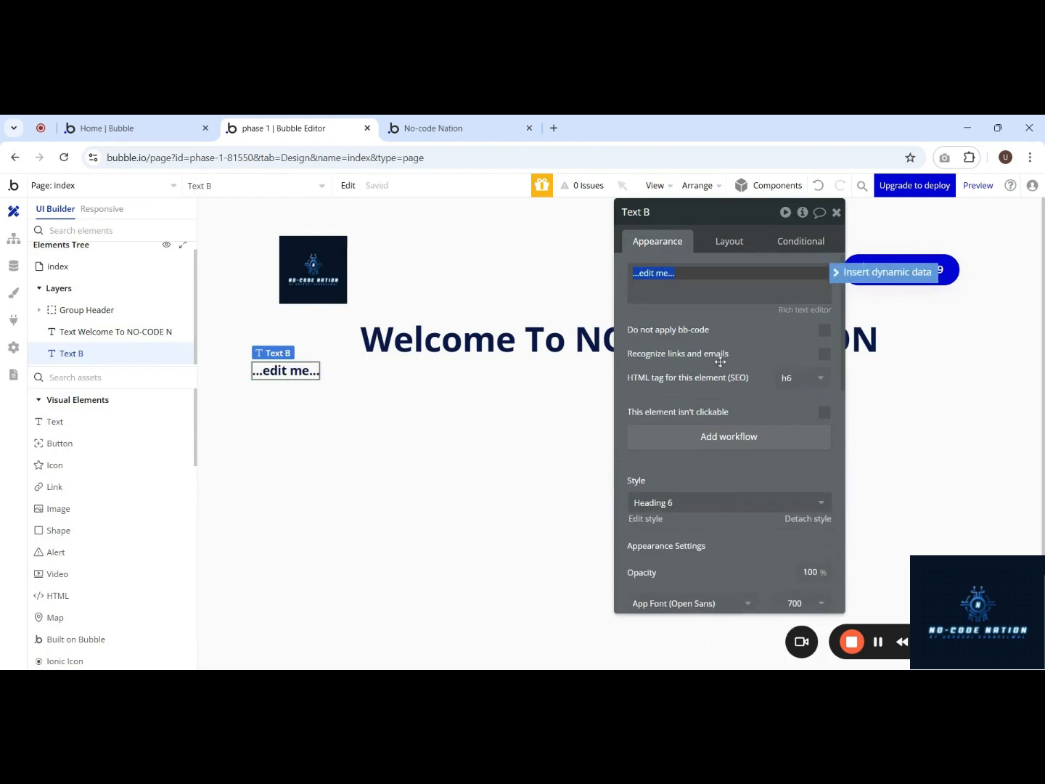
scroll(720, 361, "down", 1)
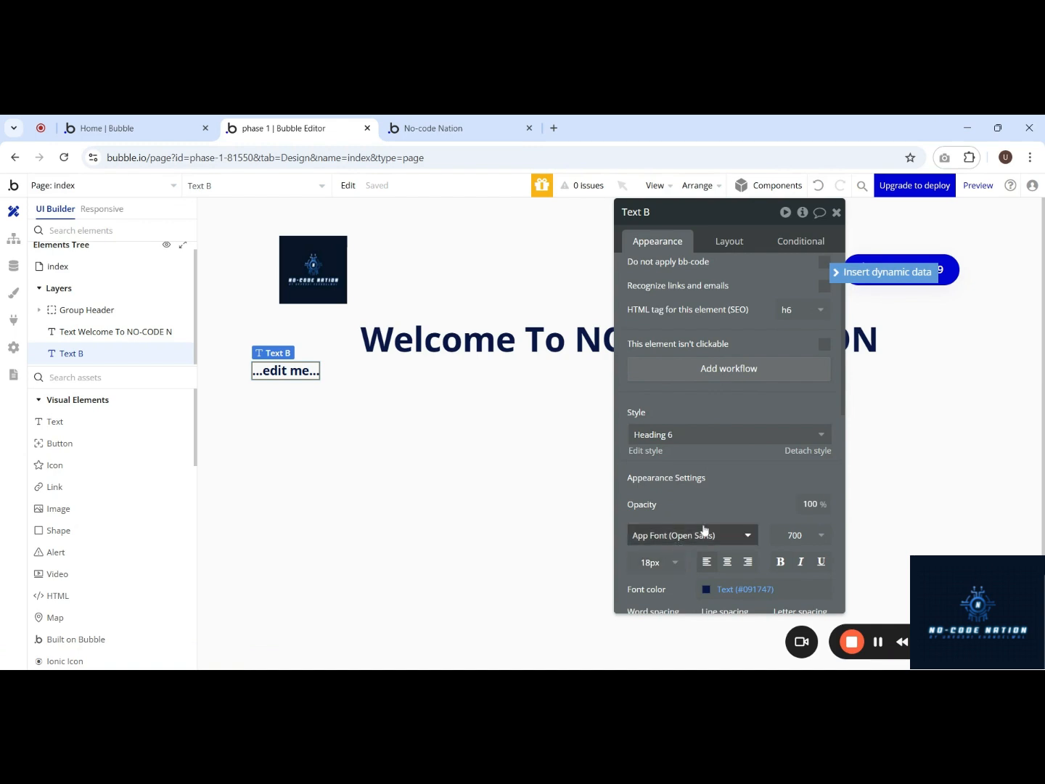
left_click(702, 536)
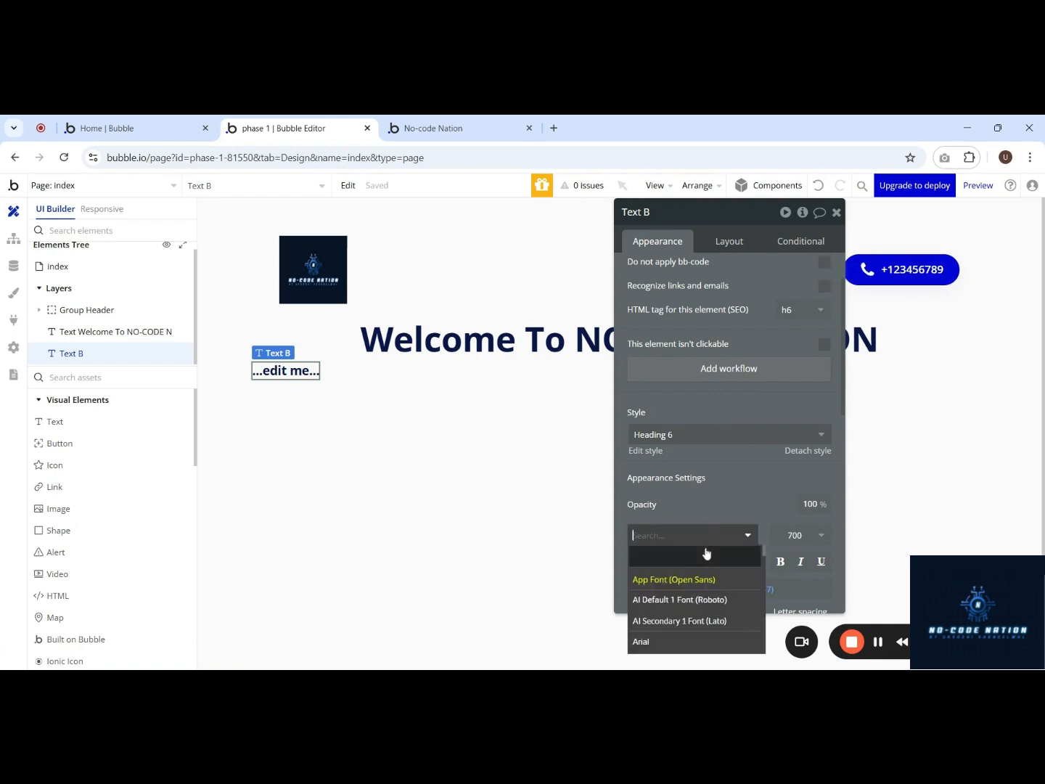
scroll(700, 611, "down", 2)
left_click_drag(690, 508, 702, 428)
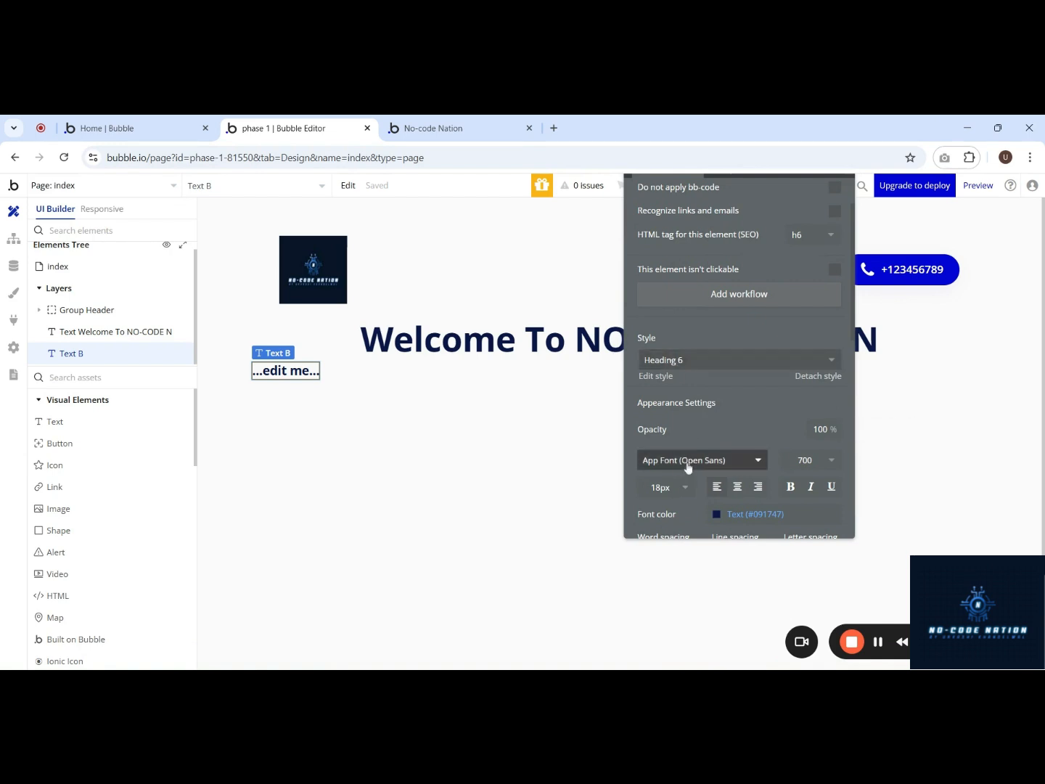
left_click(693, 463)
scroll(716, 552, "down", 1)
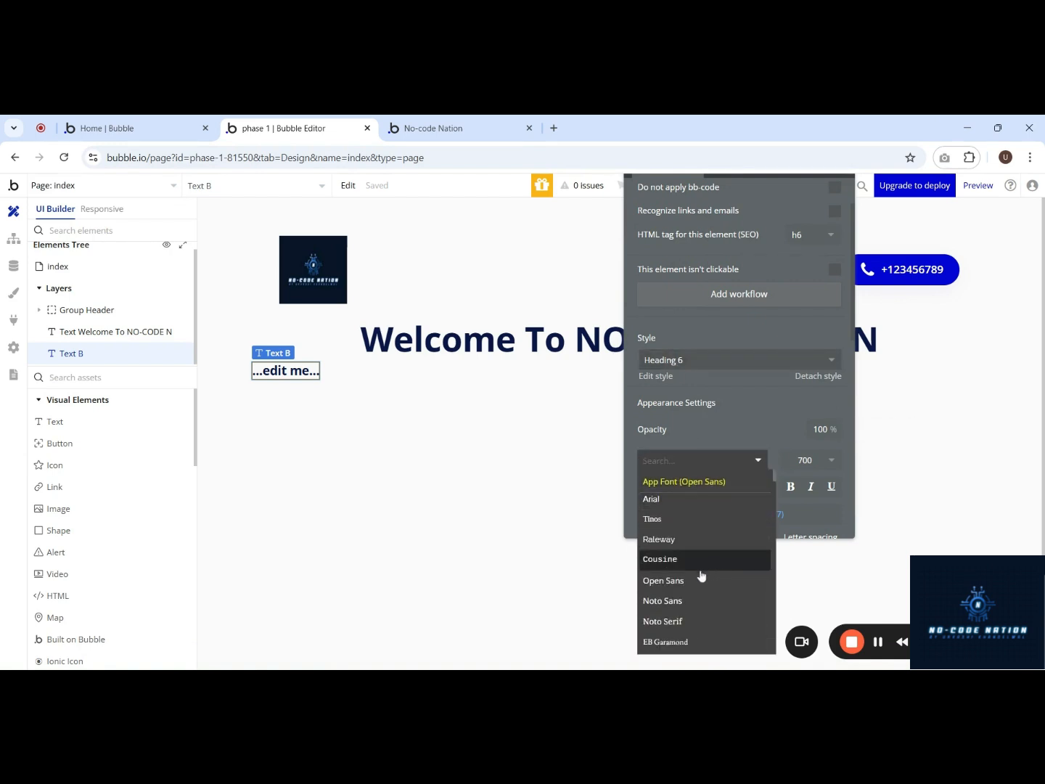
left_click(695, 584)
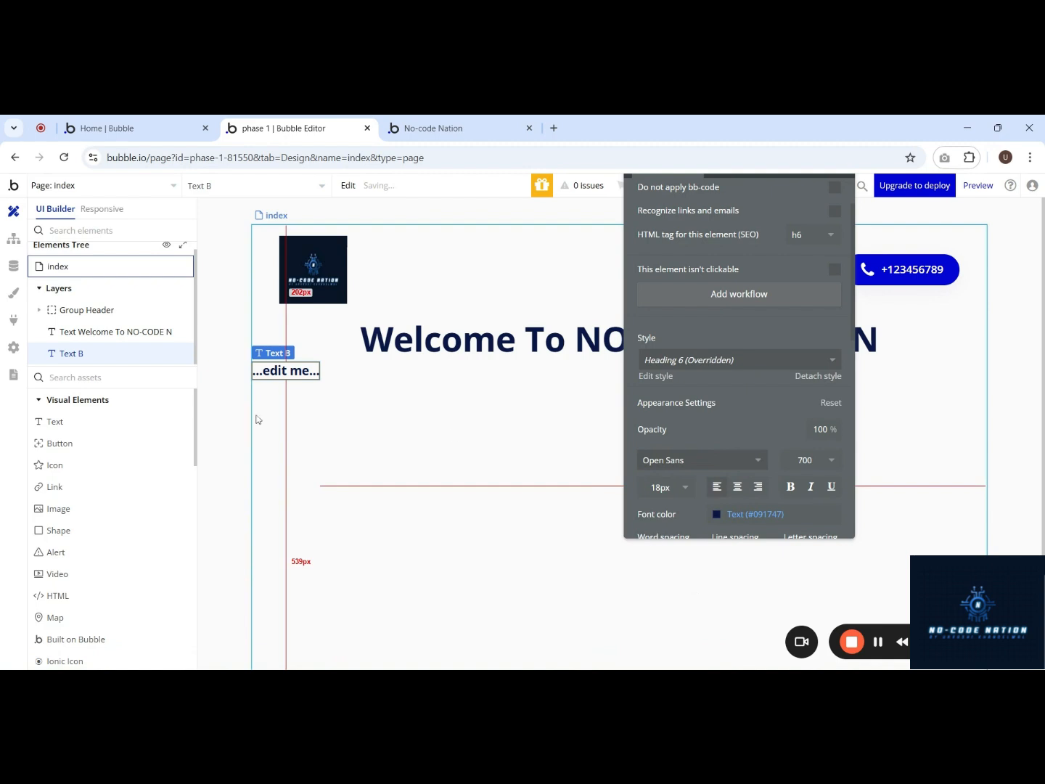
left_click(830, 460)
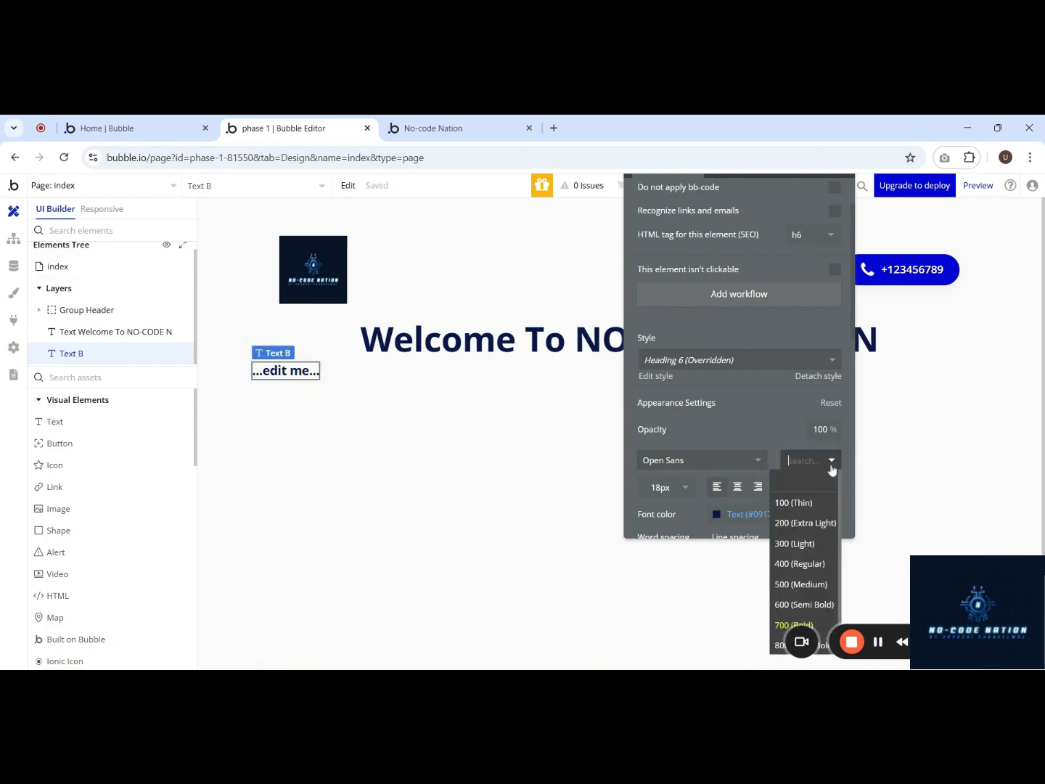
left_click(799, 585)
Step: Set the font size of the text below the welcome heading to 24 px
left_click(668, 488)
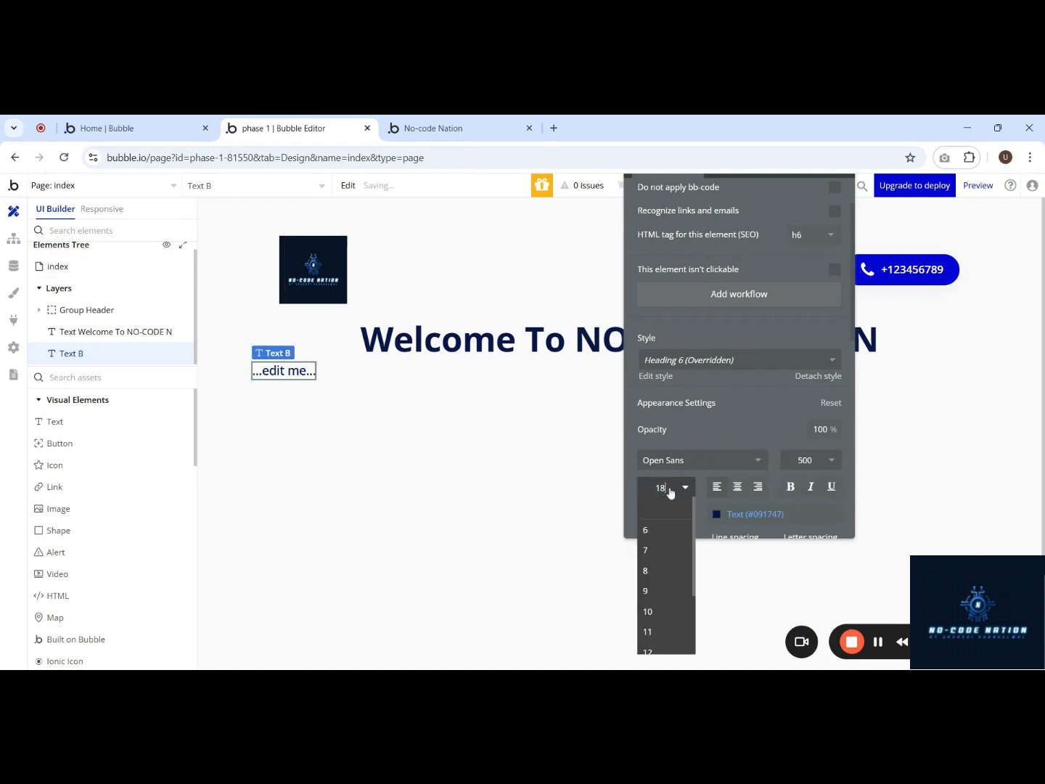
scroll(660, 598, "down", 2)
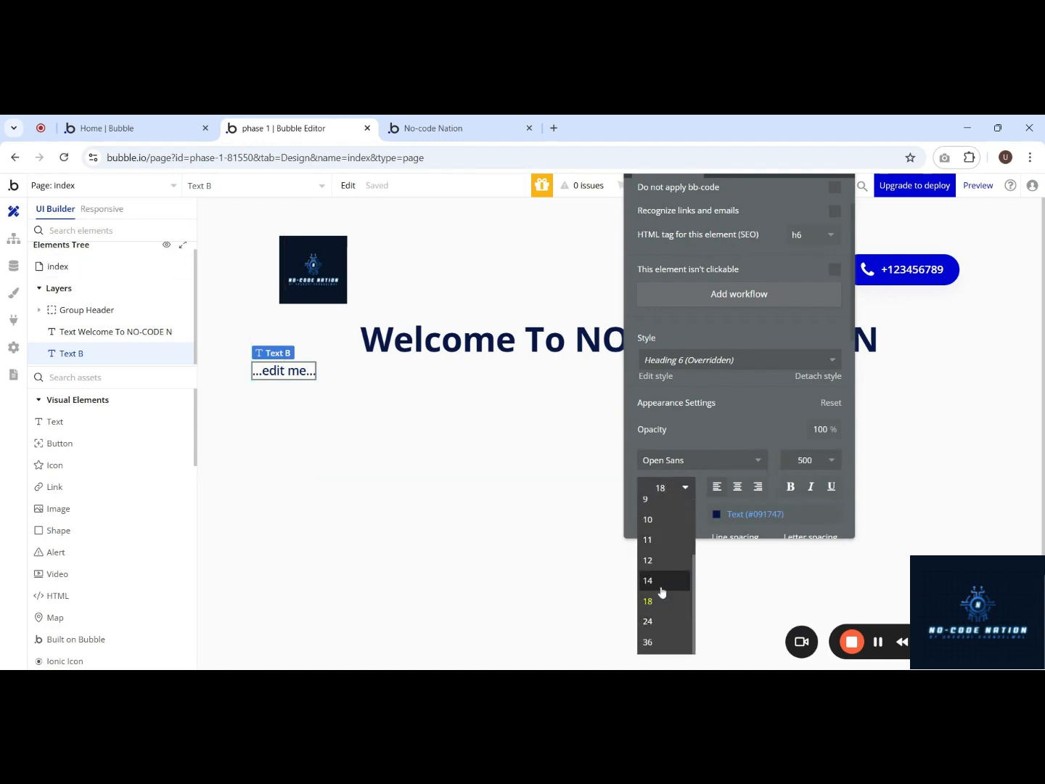
left_click(662, 592)
left_click(679, 497)
scroll(676, 593, "down", 2)
left_click(667, 624)
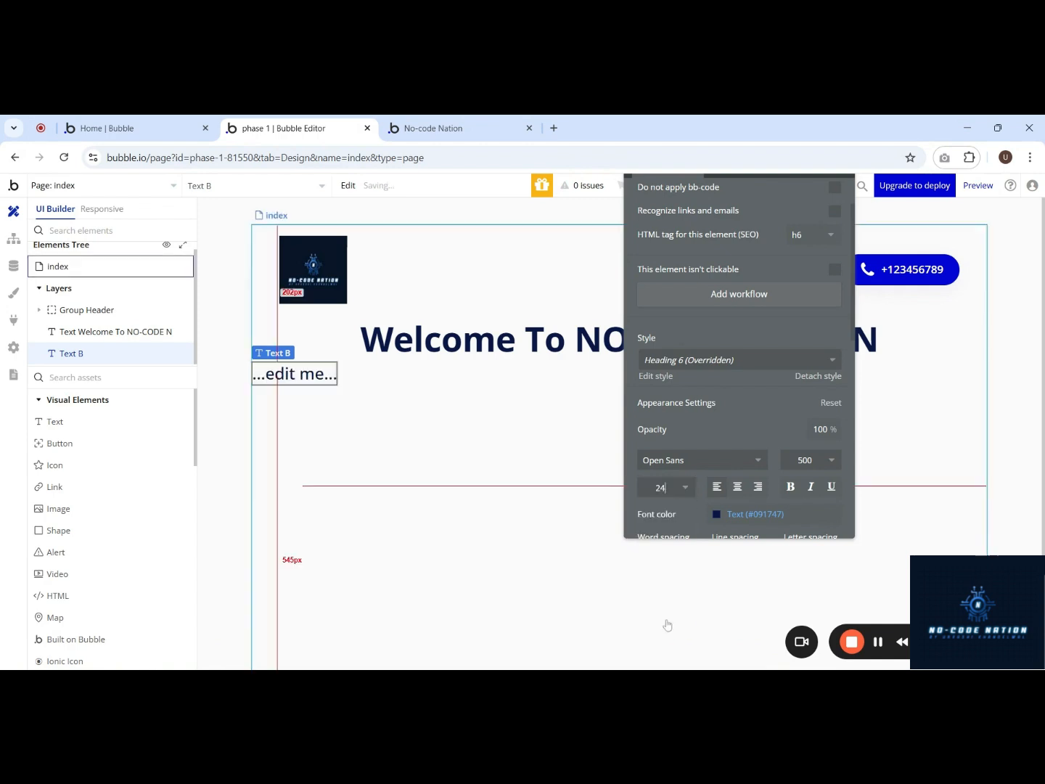
Step: Change the second text's font color to the blue Primary color variable
left_click(718, 519)
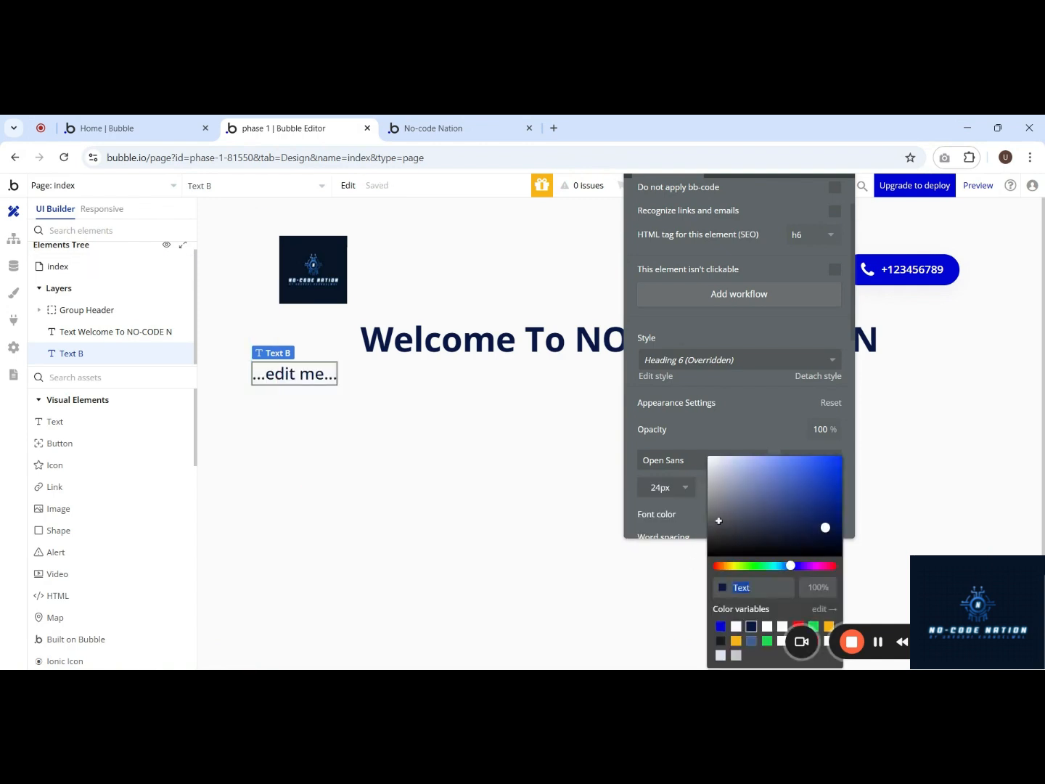
left_click(722, 625)
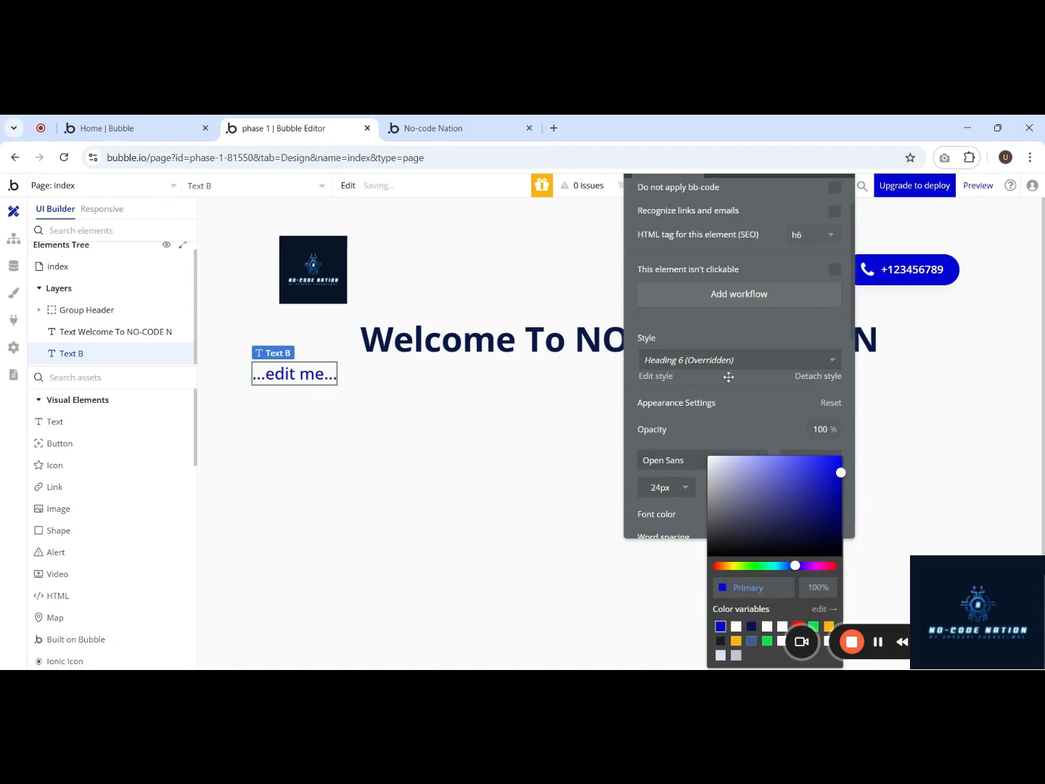
left_click(740, 413)
Step: Center the second text horizontally on the page below the welcome heading
scroll(734, 232, "up", 2)
scroll(733, 232, "up", 1)
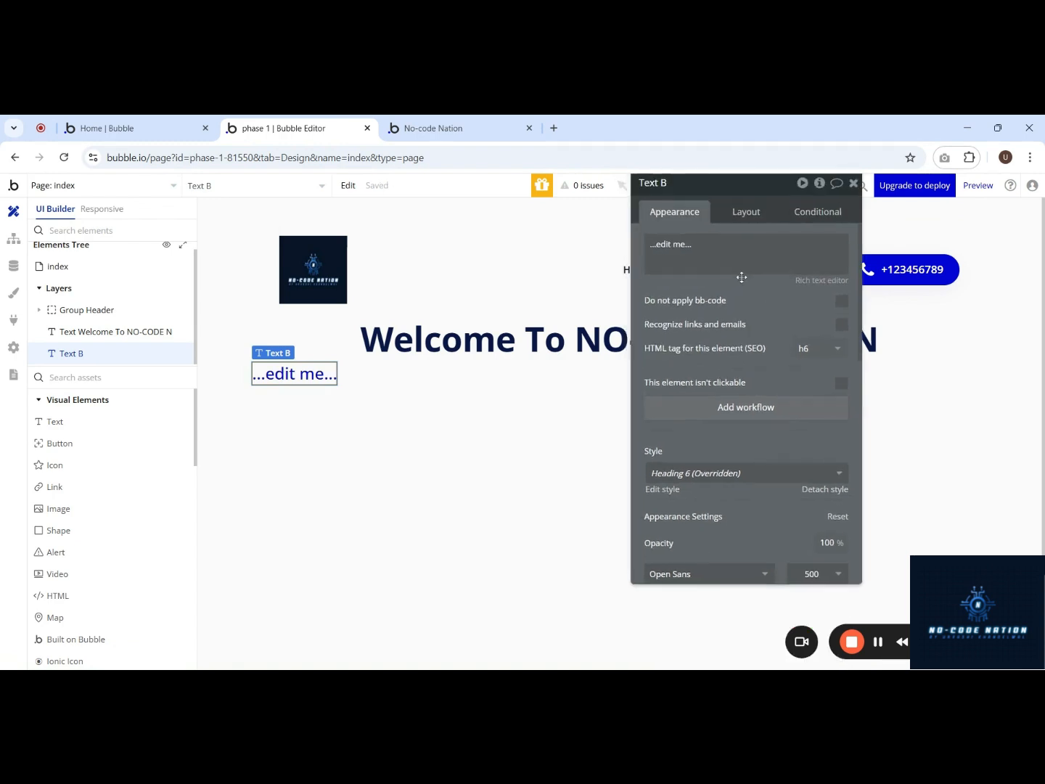
left_click(742, 212)
left_click(798, 318)
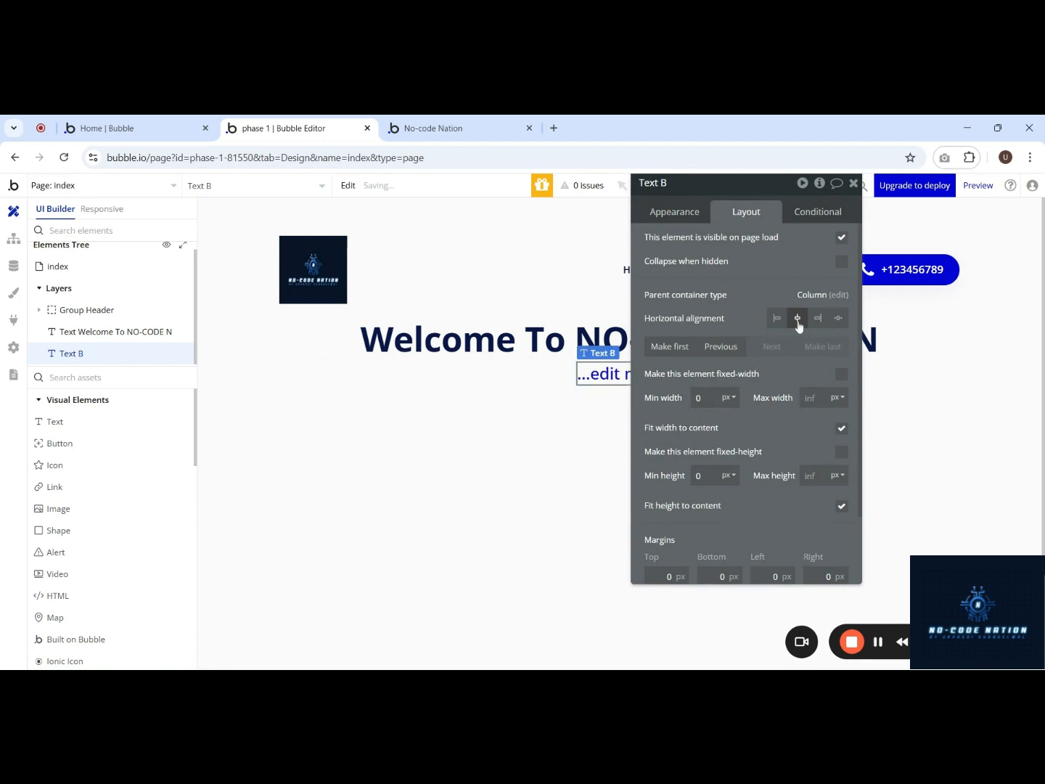
Step: Set the second text's content to "Subscribe to Learn more" and move its property editor clear of the page
left_click(675, 212)
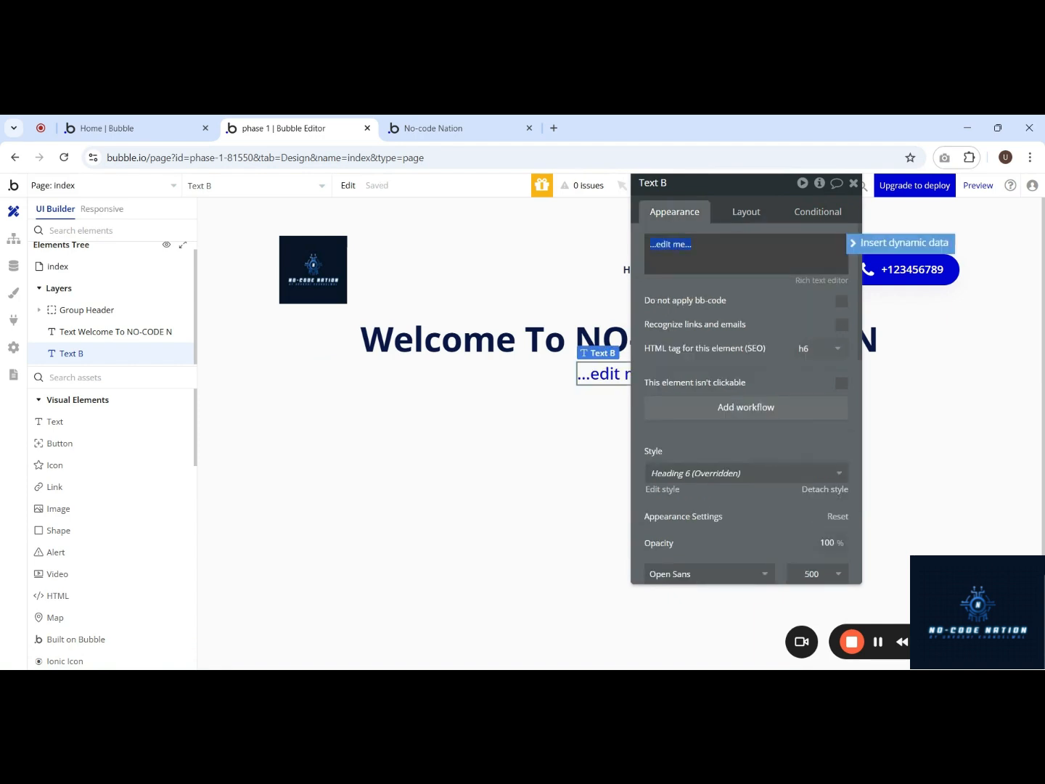
type("Subscribe to Learn more")
left_click_drag(755, 304, 177, 364)
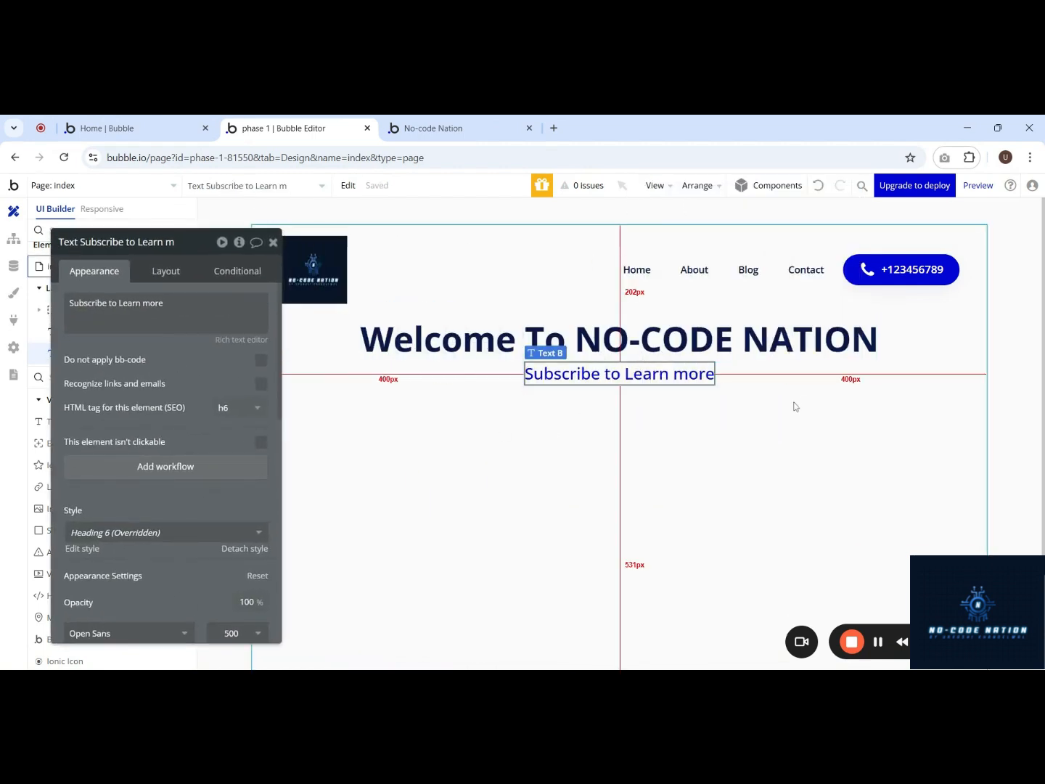
left_click(494, 349)
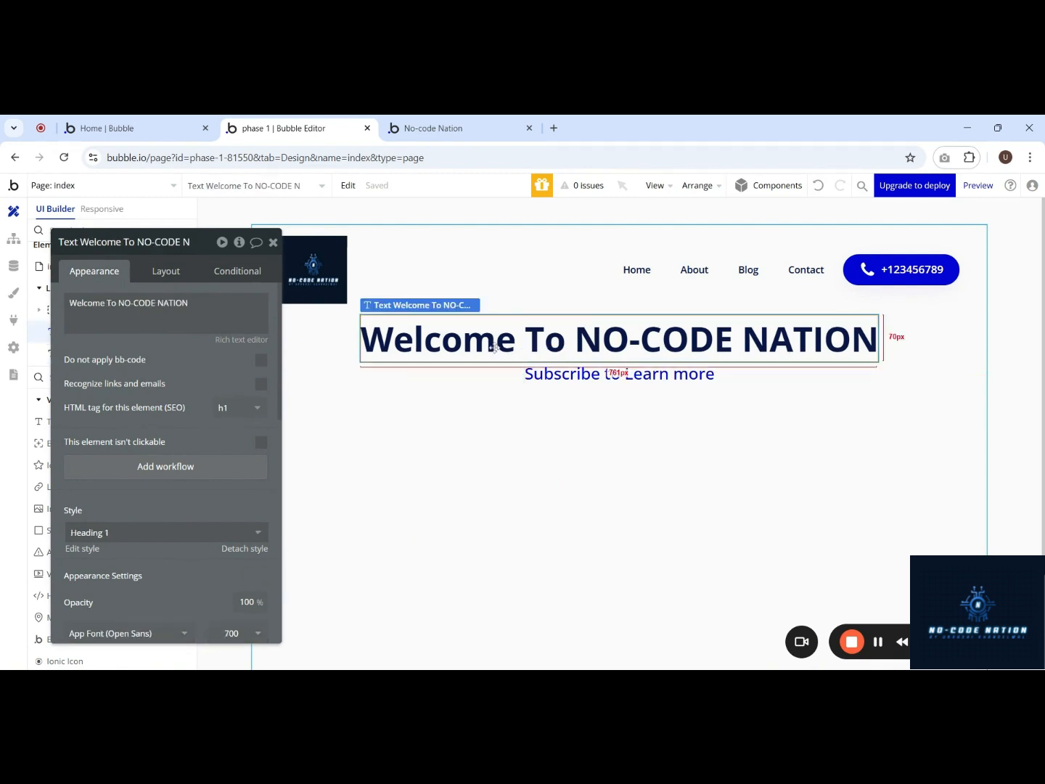
left_click(592, 382)
left_click(586, 335)
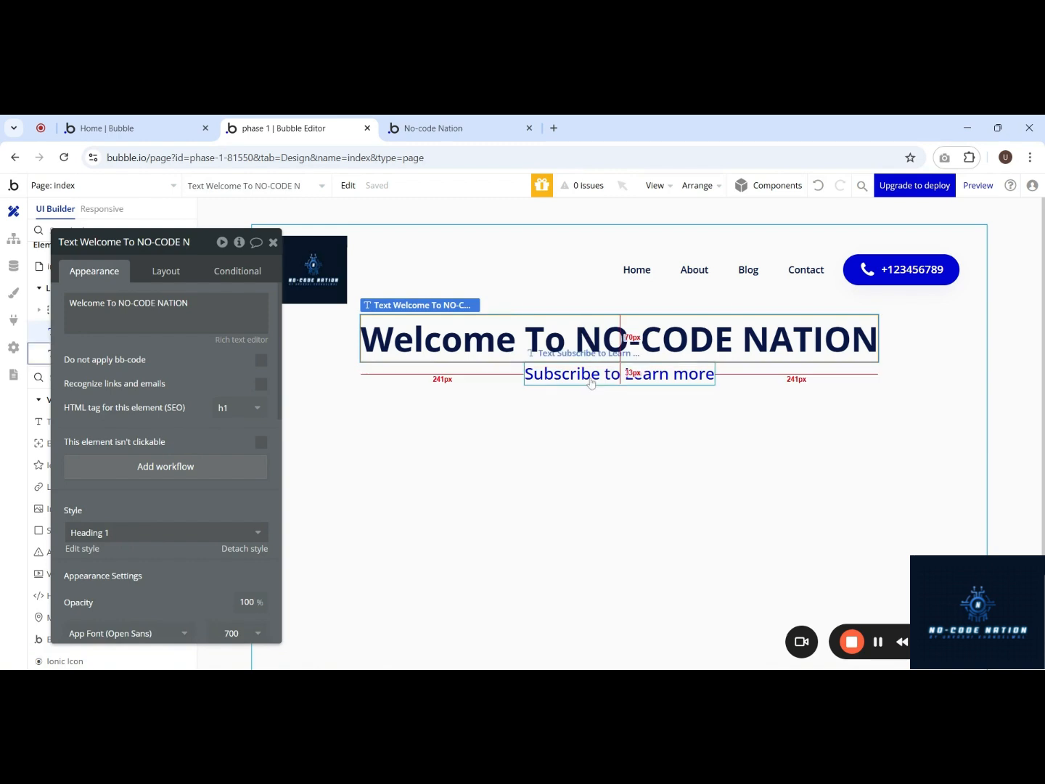
left_click(590, 377)
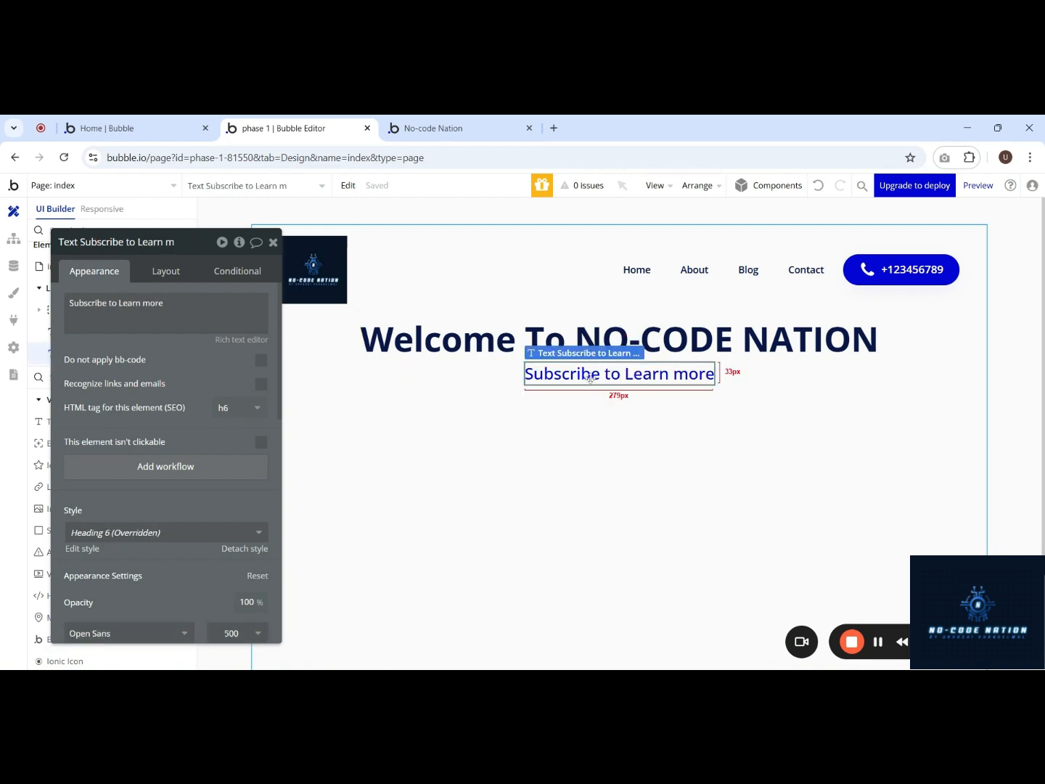
left_click(685, 342)
left_click(625, 370)
Step: Refresh the No-code Nation preview page to check the heading and the text below it, and return to the Bubble editor
left_click(477, 121)
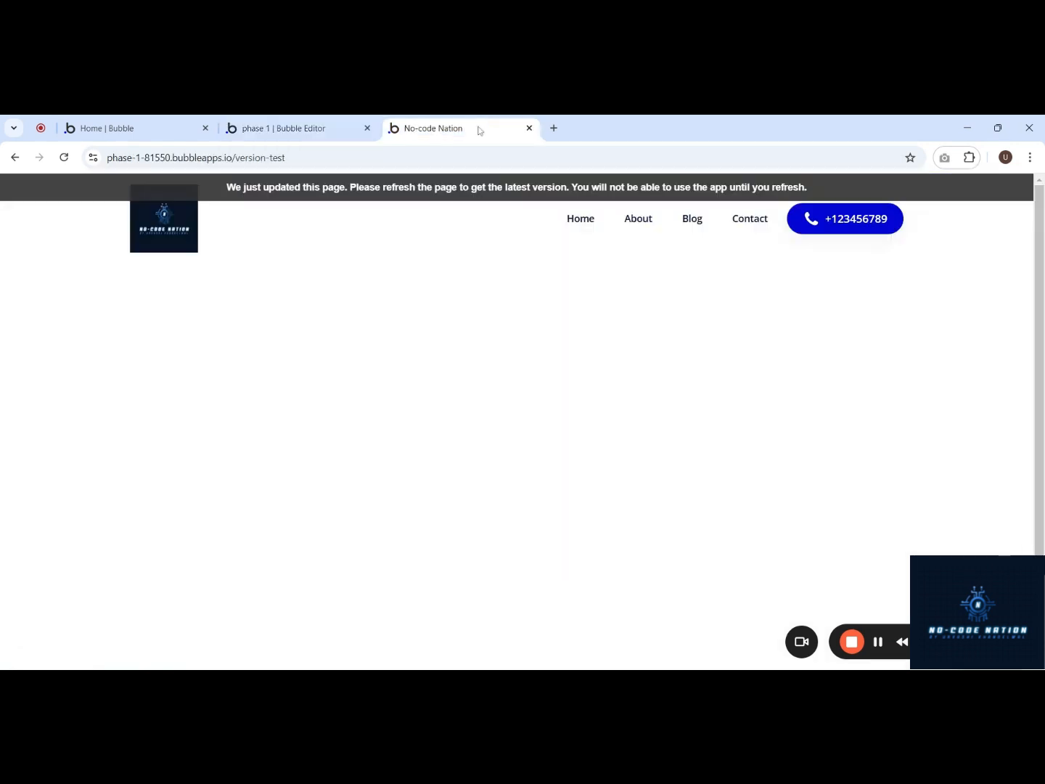
left_click(510, 190)
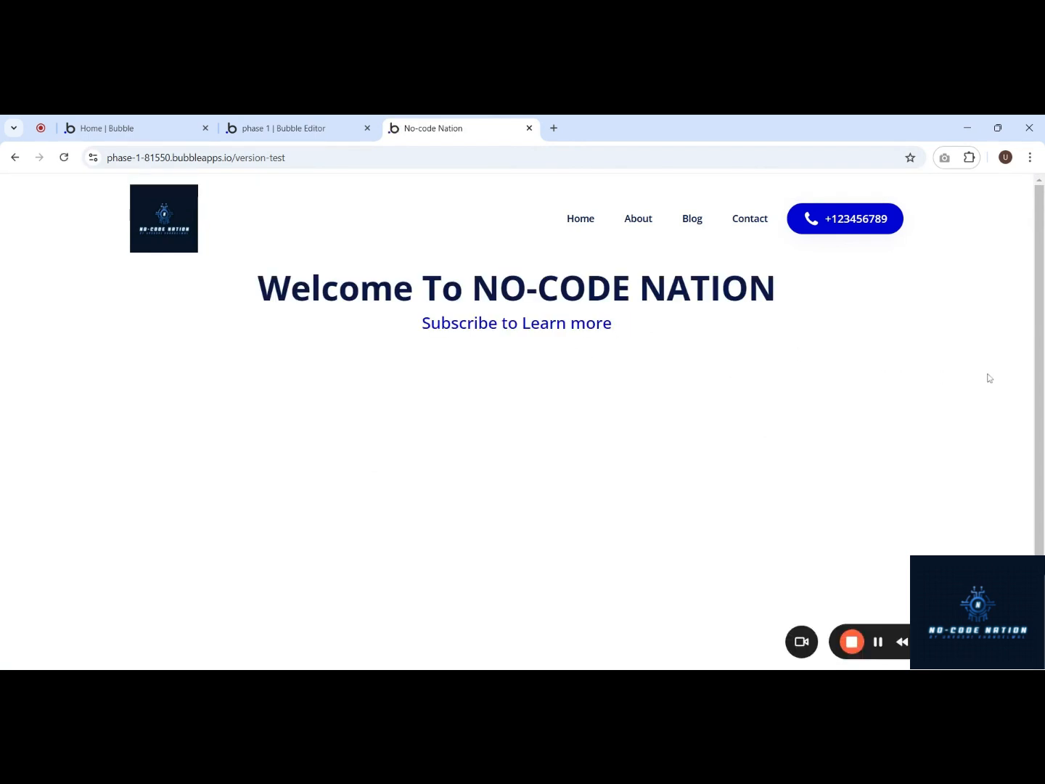
scroll(988, 381, "down", 1)
scroll(988, 380, "up", 1)
left_click(290, 129)
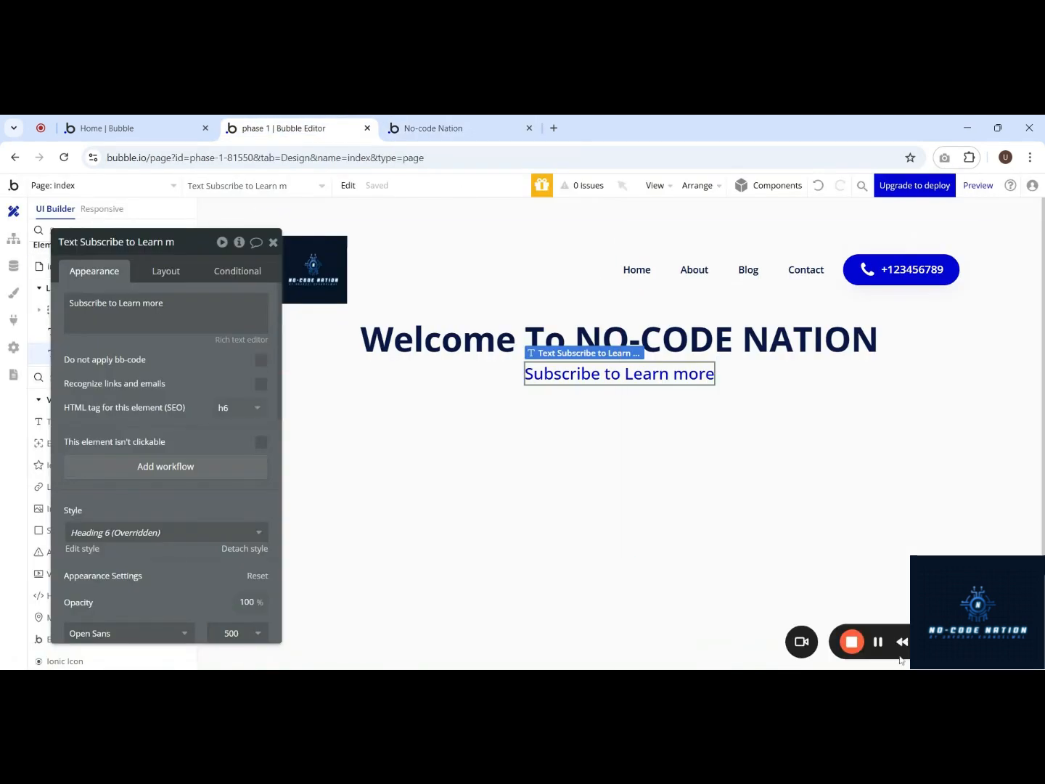
Step: Group the welcome heading and the "Subscribe to Learn more" text together in a column container
left_click(695, 341, "shift")
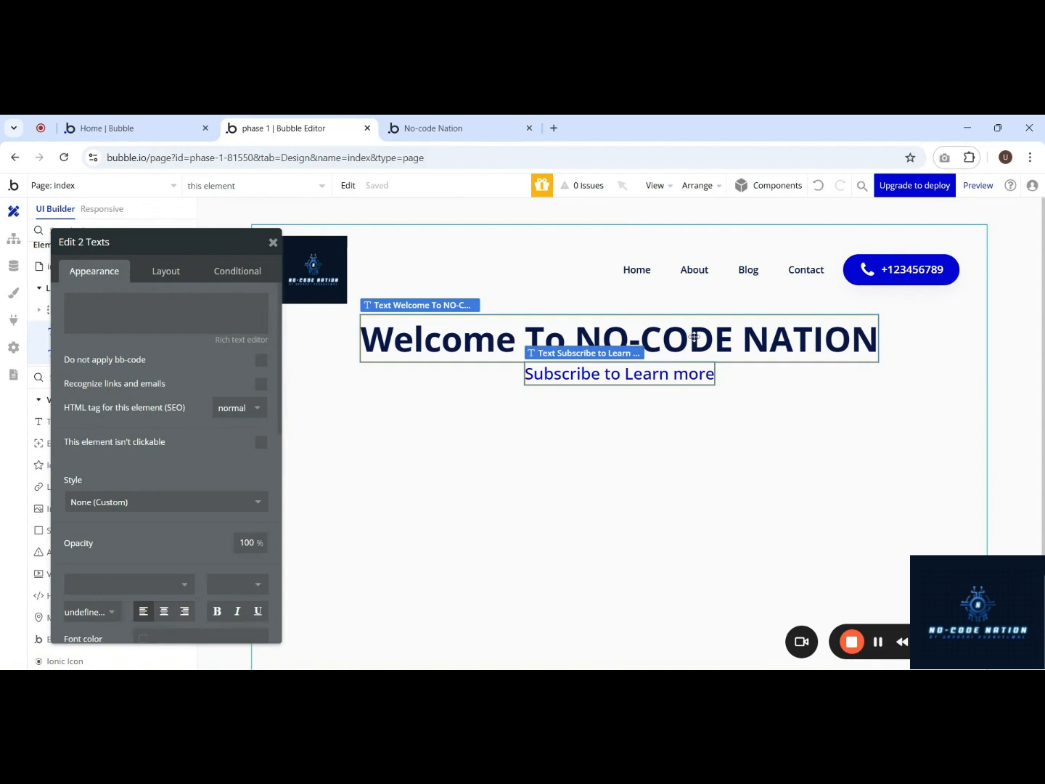
left_click(698, 441)
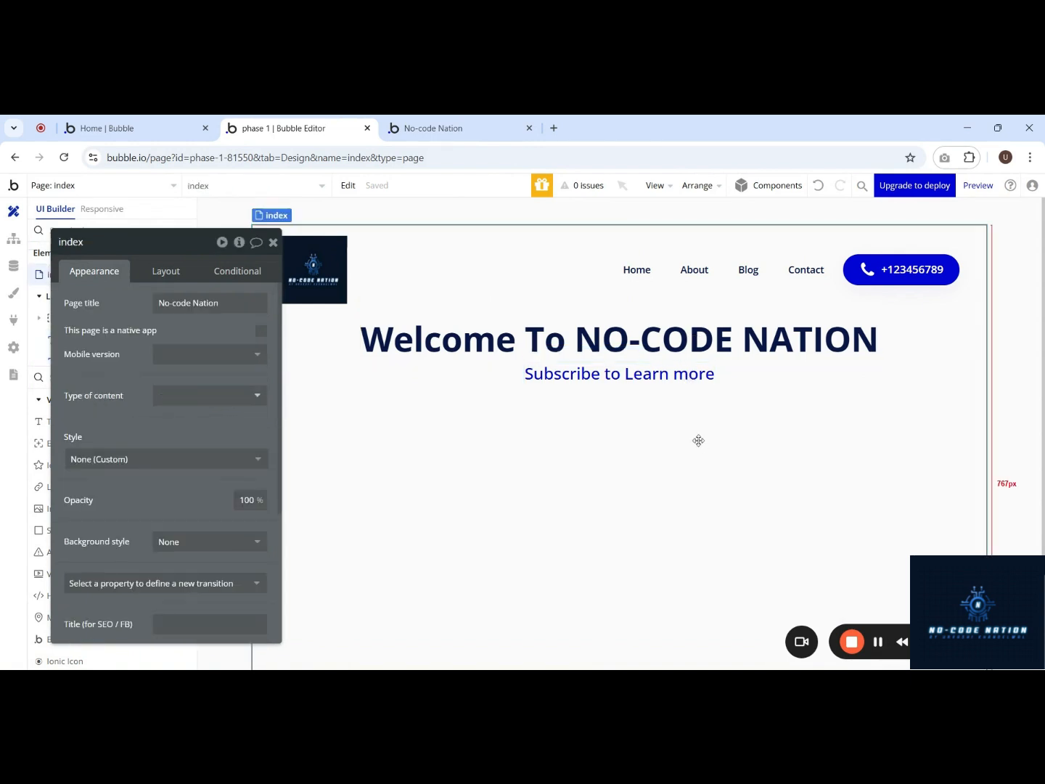
left_click(718, 355)
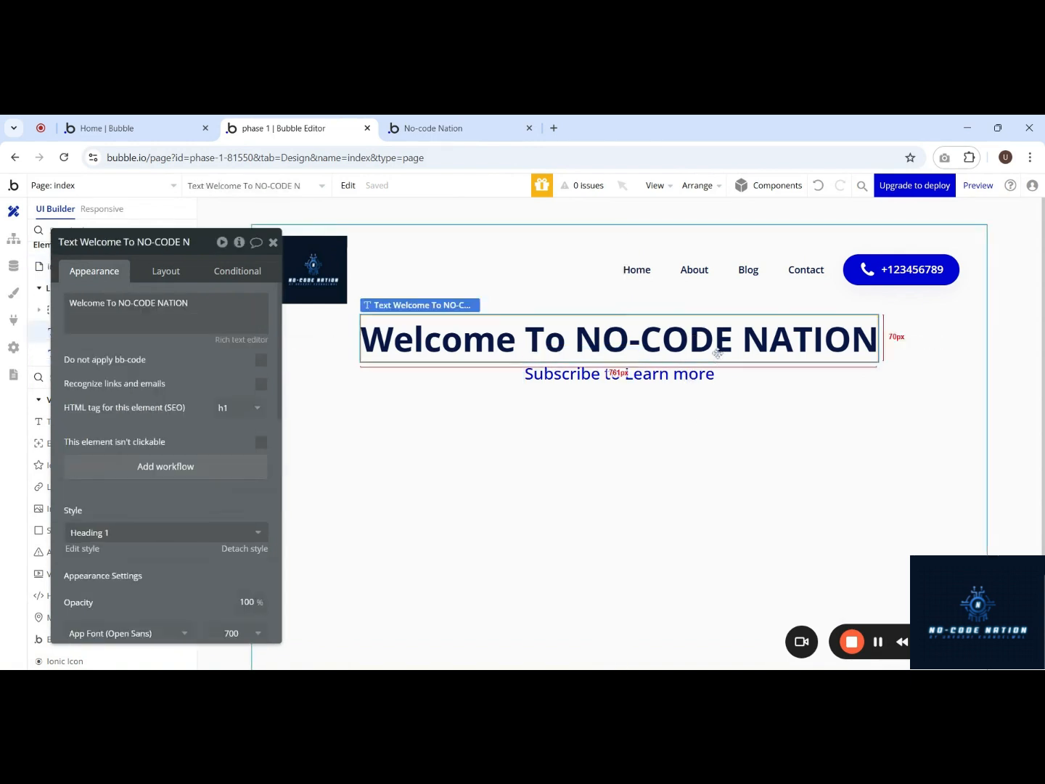
left_click(687, 377, "shift")
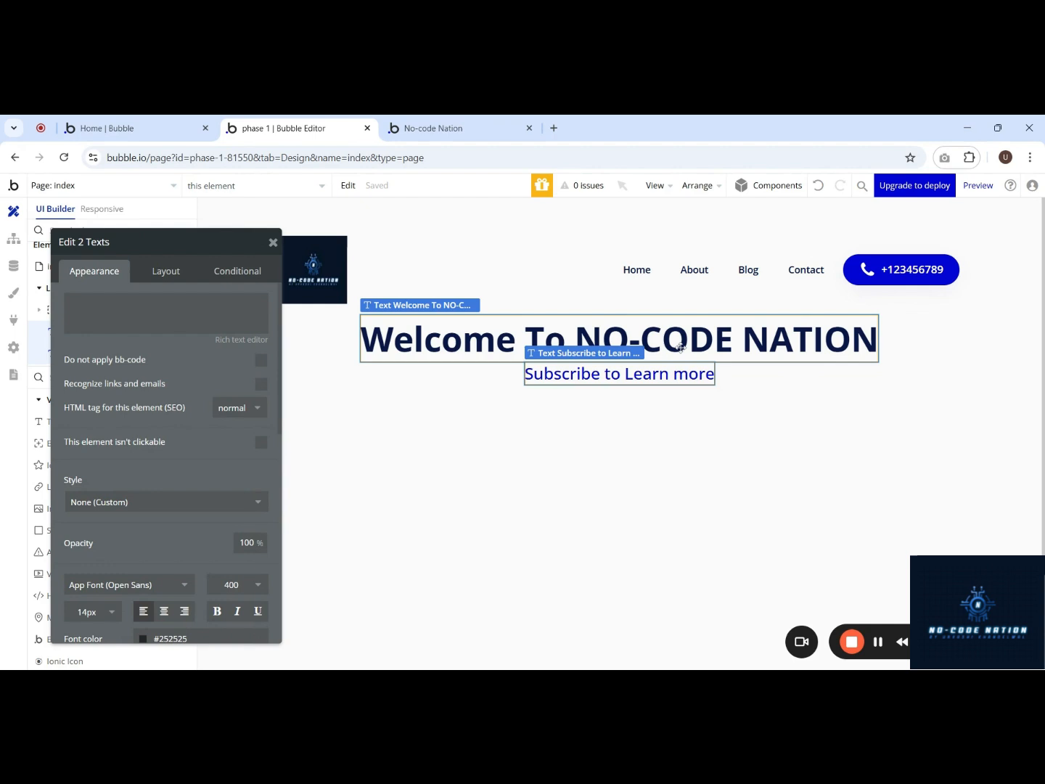
right_click(680, 347)
mouse_move(727, 435)
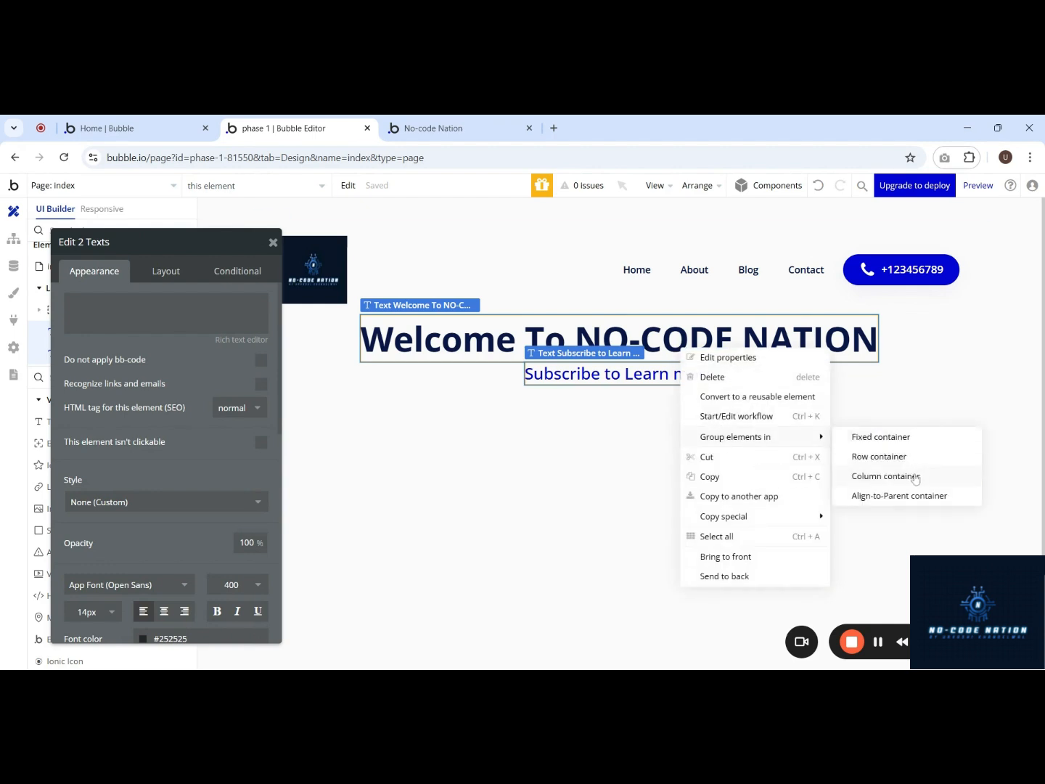
left_click(915, 477)
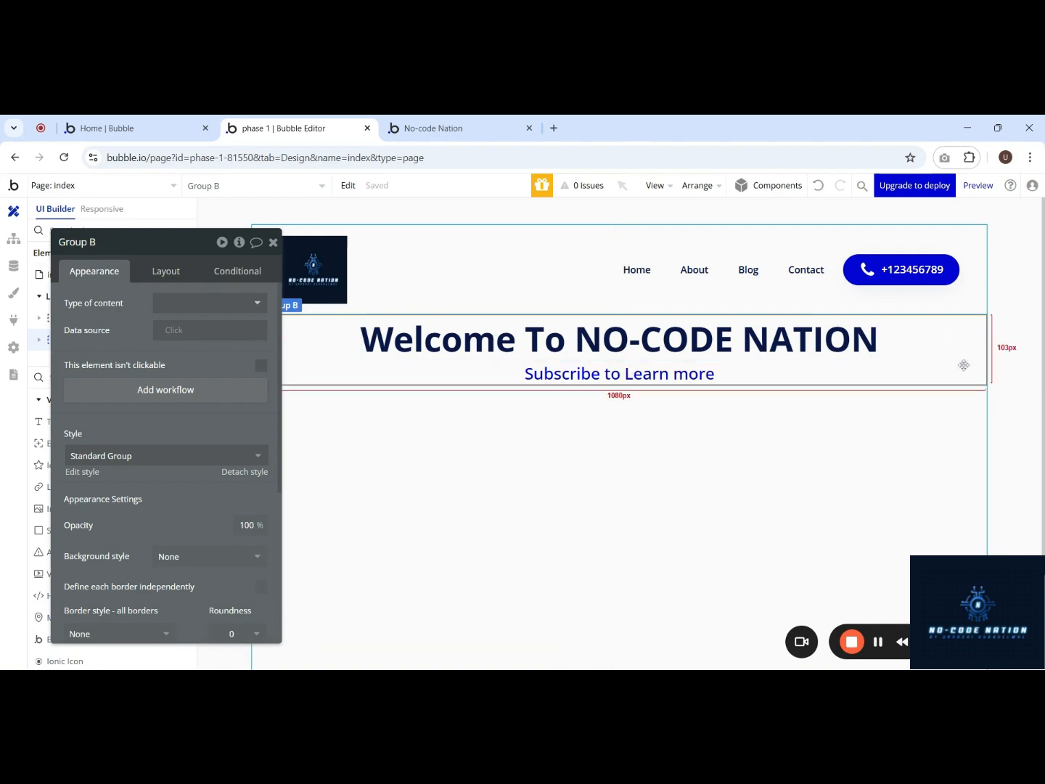
Step: Rename the new group containing the two texts as "home banner", keeping its property editor clear of the elements tree
left_click_drag(174, 246, 901, 270)
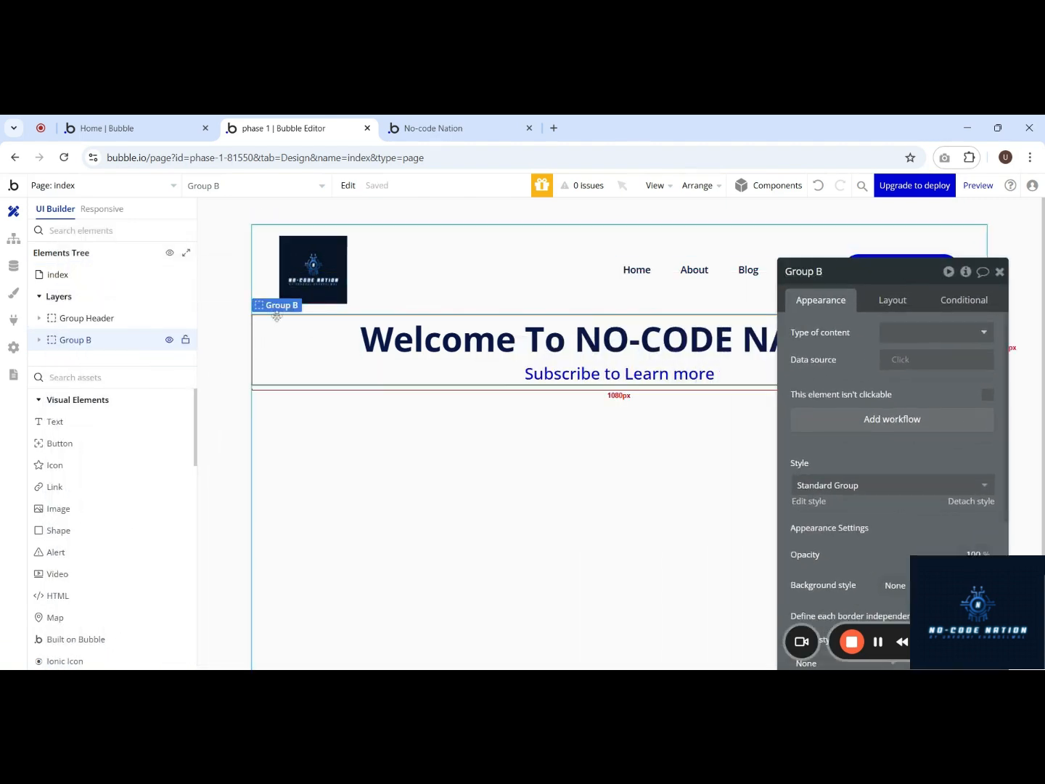
left_click(820, 271)
type("home banner")
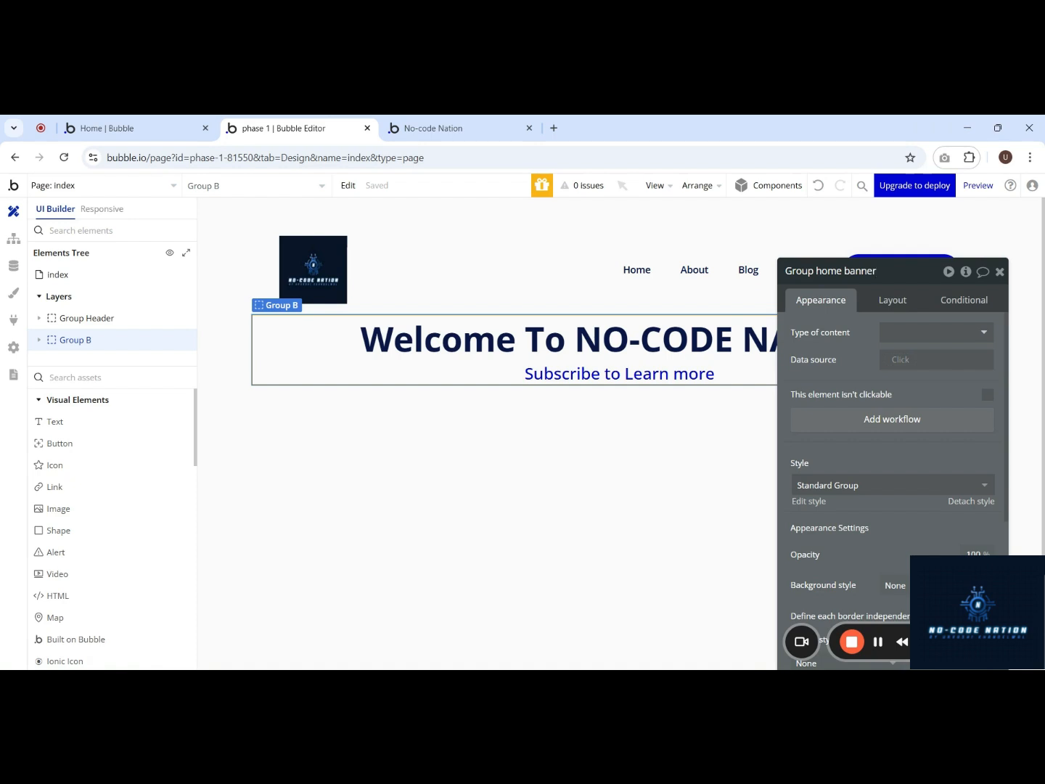
key("Return")
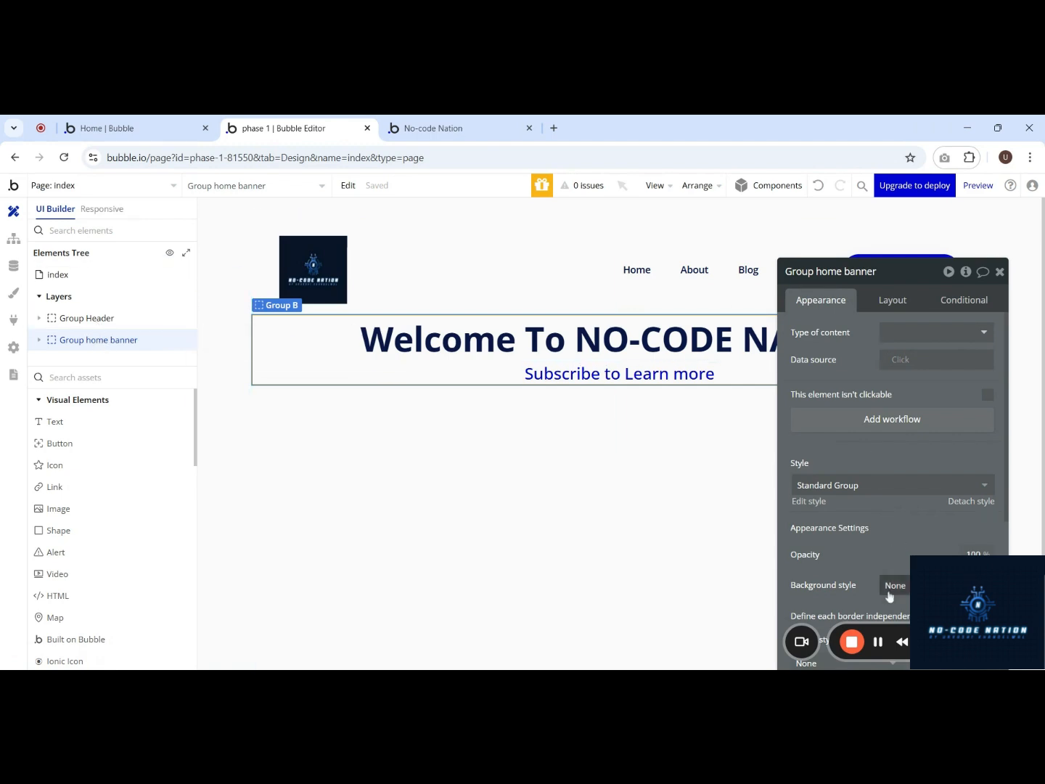
Step: Try limiting the home banner group's maximum width to 600 px and undo that change
left_click_drag(844, 461, 92, 397)
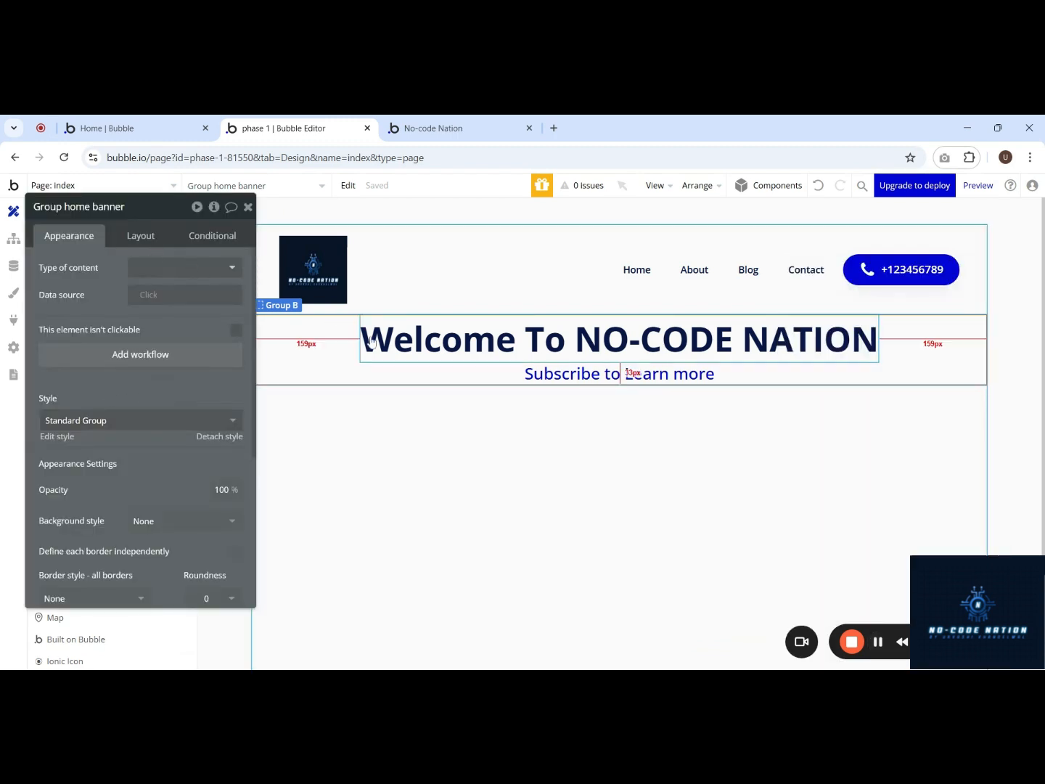
left_click(131, 242)
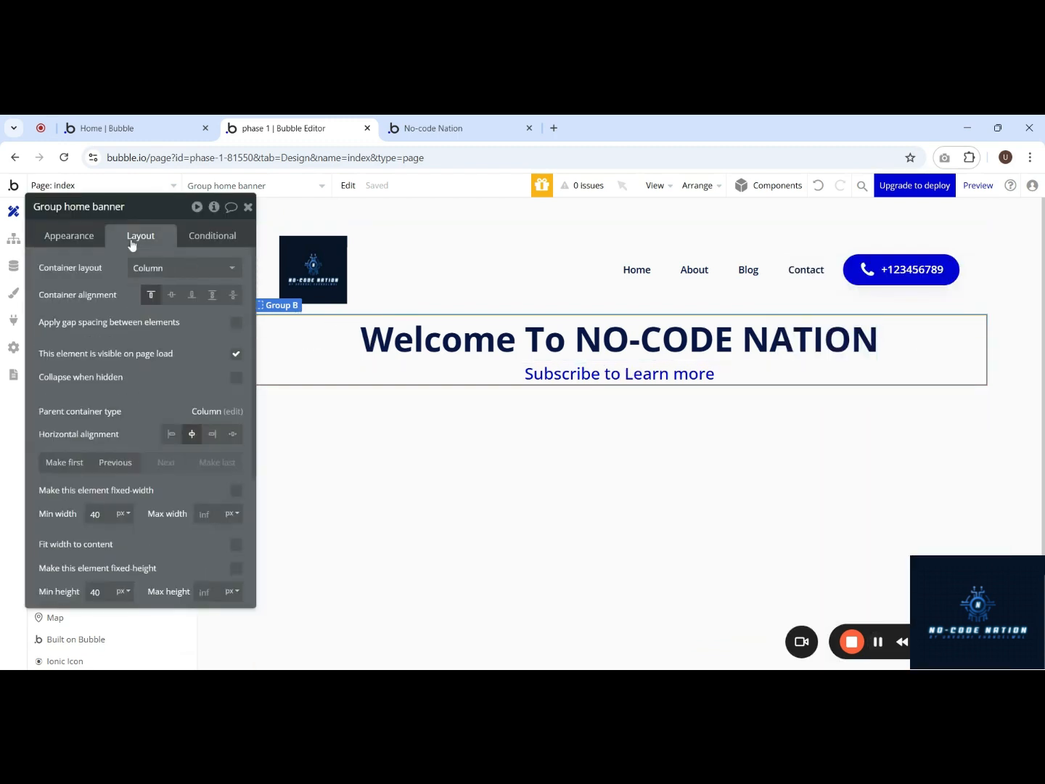
scroll(89, 350, "down", 1)
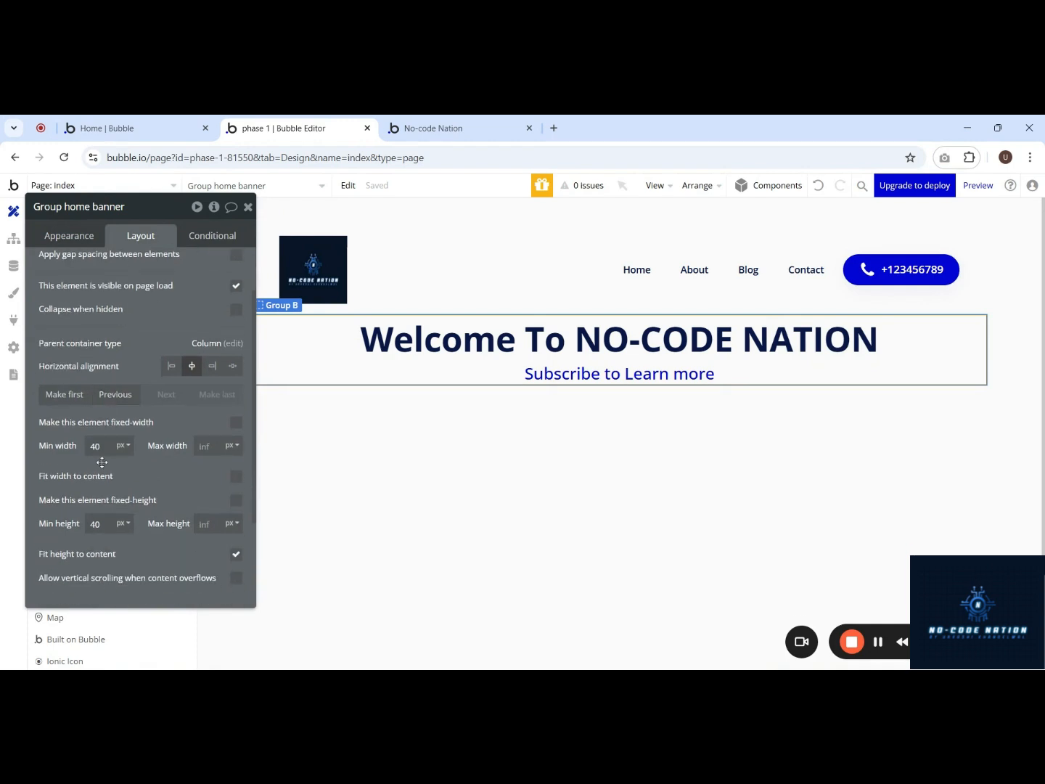
scroll(145, 464, "down", 2)
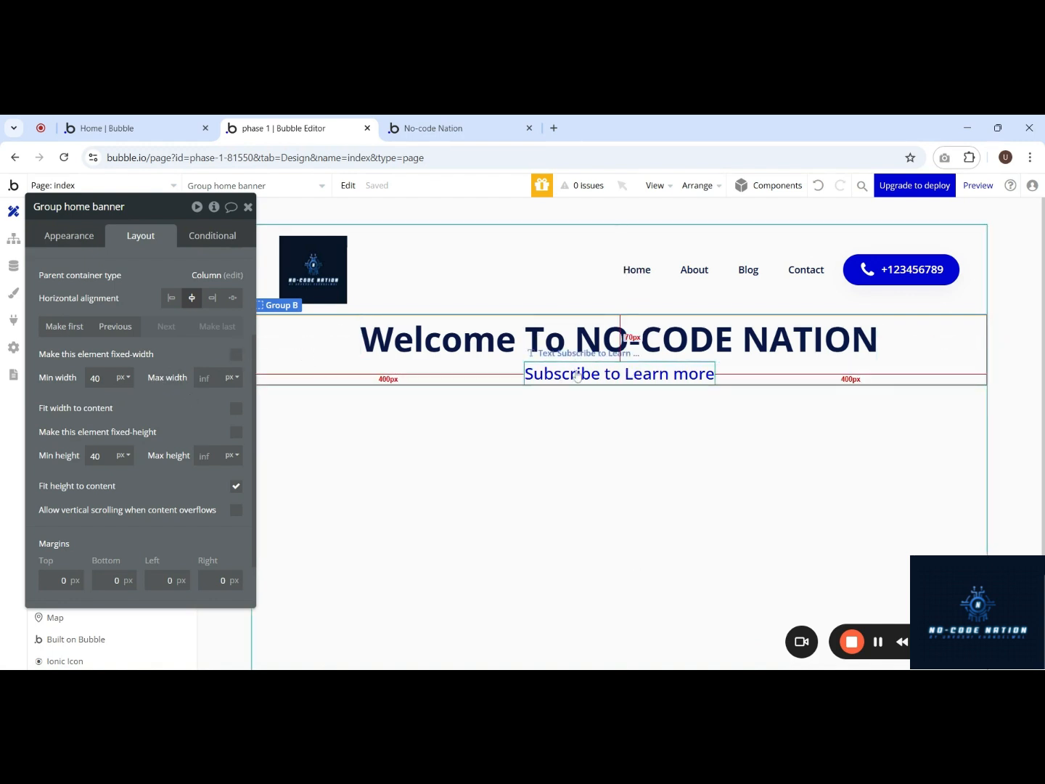
left_click(204, 378)
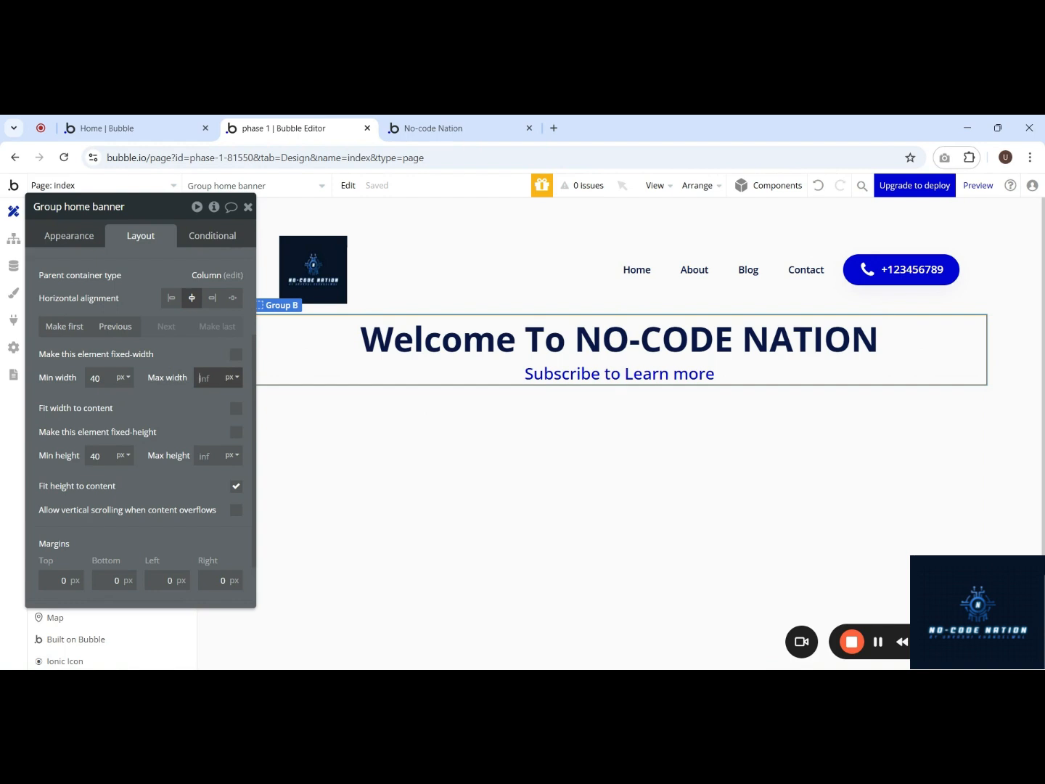
key("Return")
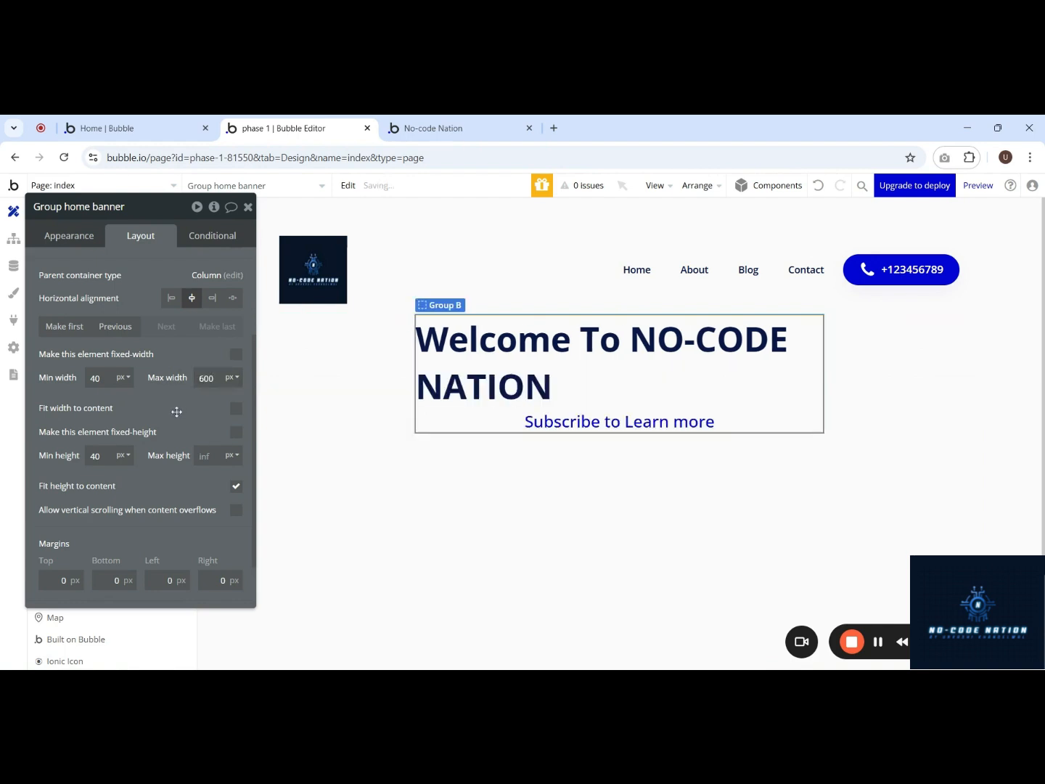
left_click(656, 388)
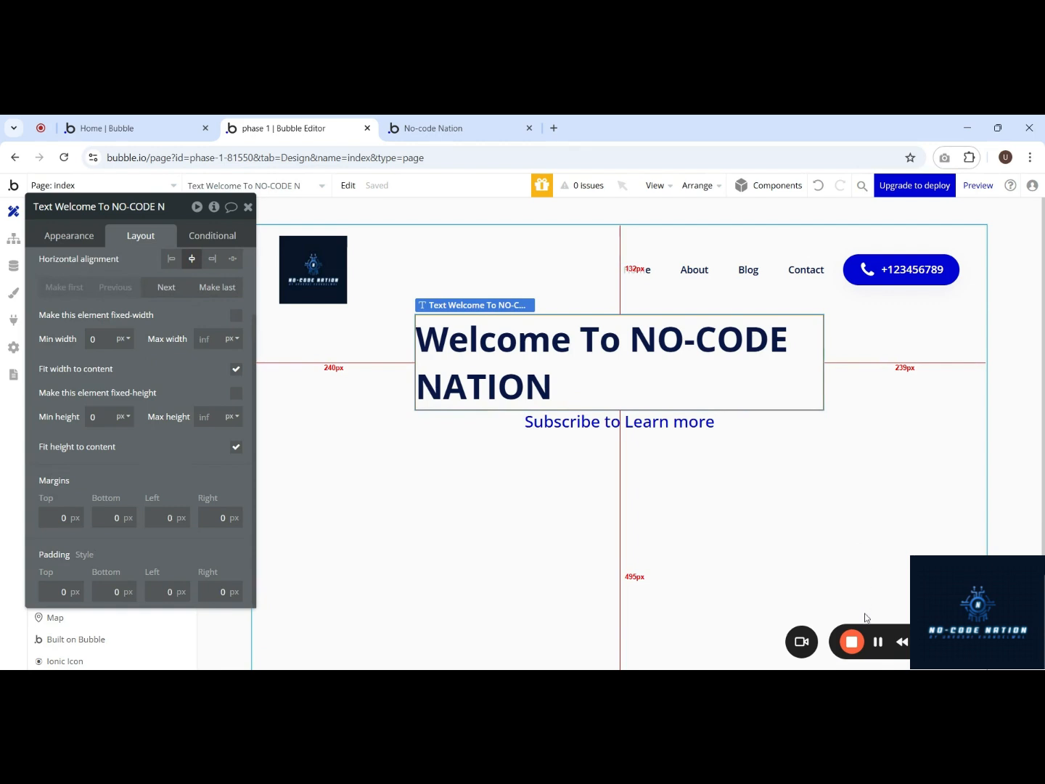
key("ctrl+z")
Step: Give the home banner group a maximum height of 600 px and turn off fitting its height to content
left_click_drag(81, 434, 96, 383)
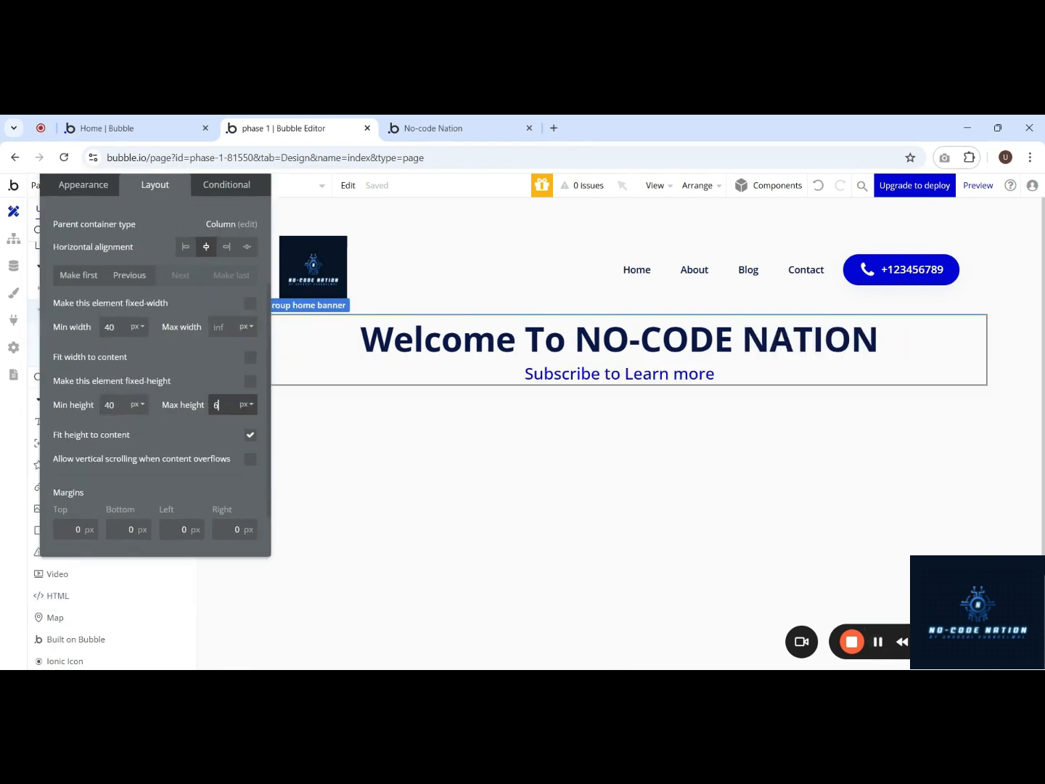
key("Return")
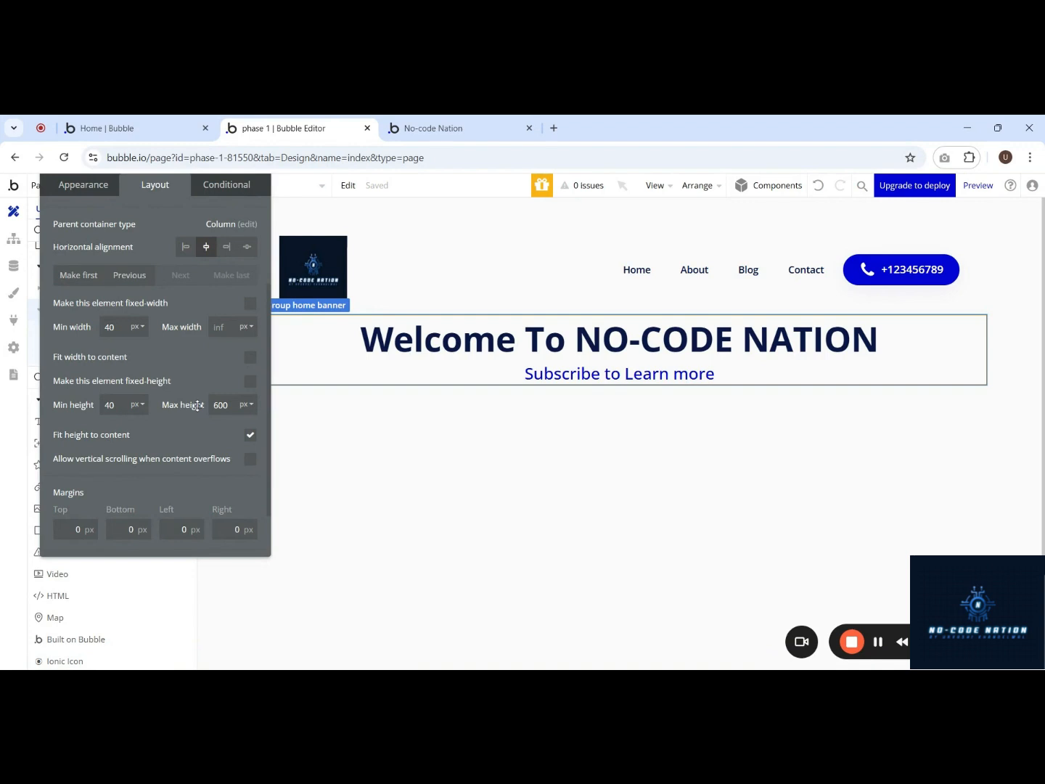
left_click(250, 437)
scroll(443, 389, "down", 3)
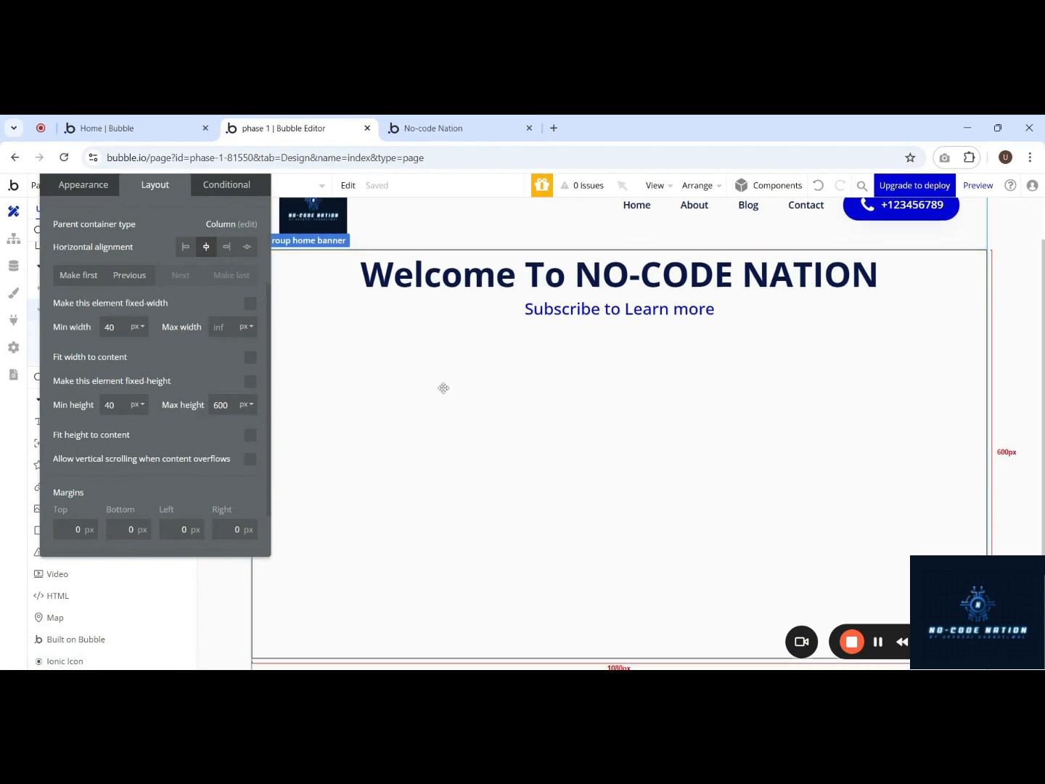
Step: Set the home banner group's maximum height to 550 px and check how it fits the page
scroll(443, 390, "up", 3)
scroll(435, 392, "down", 3)
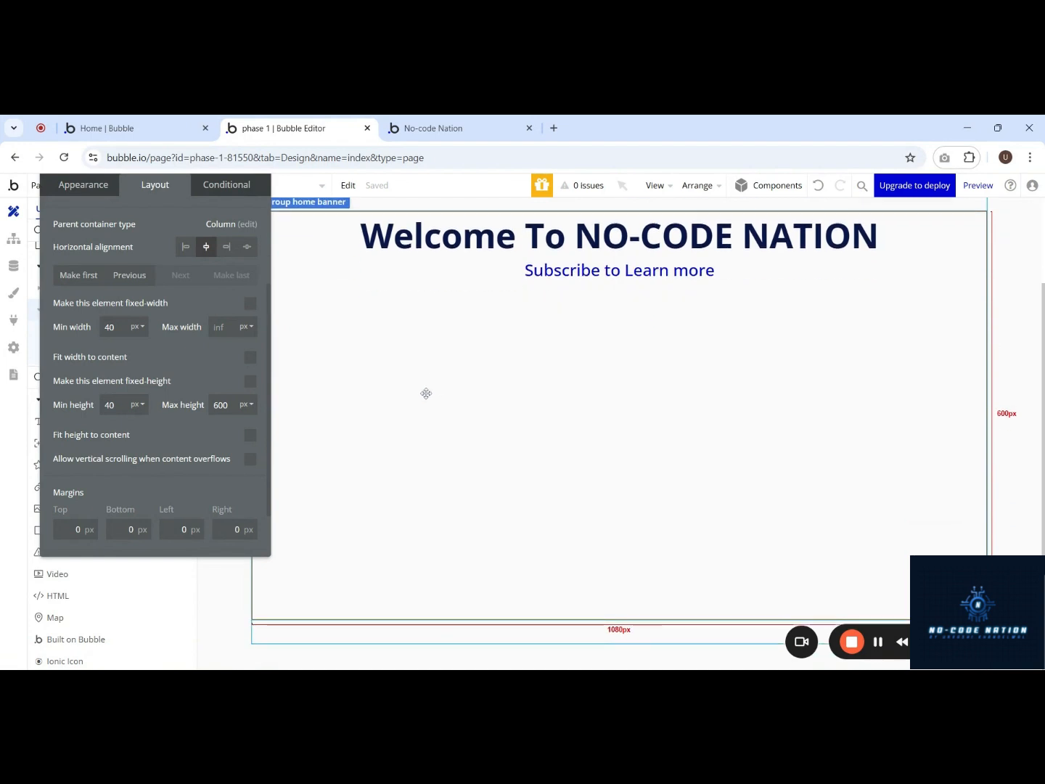
scroll(431, 393, "up", 2)
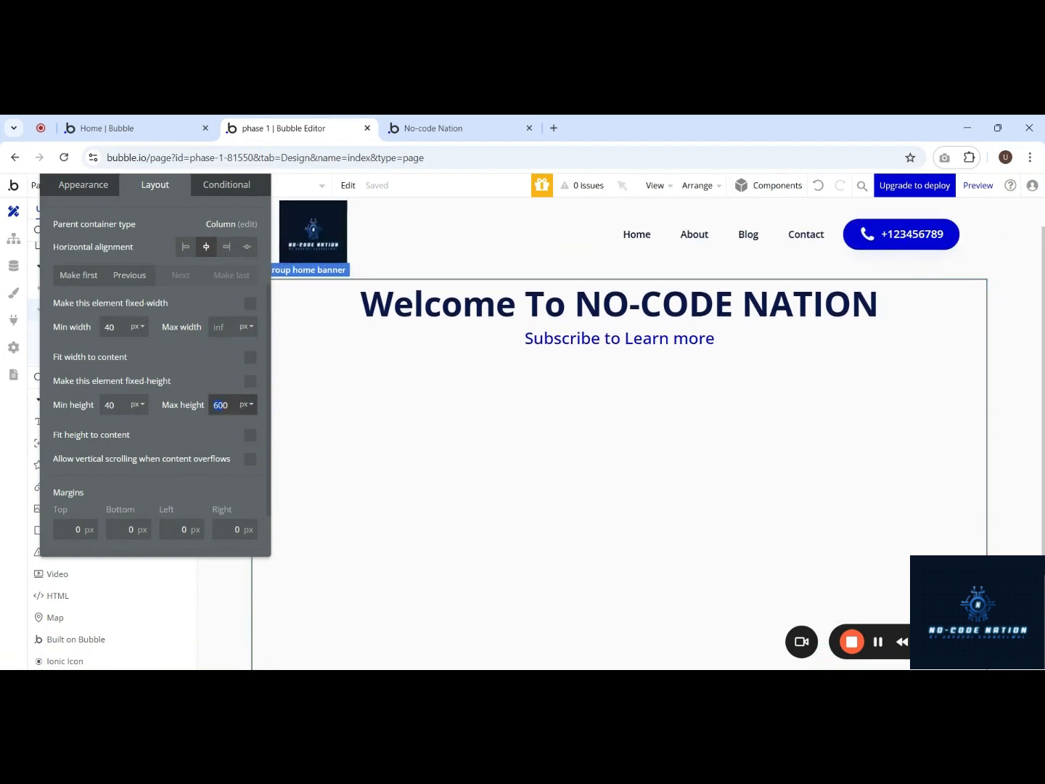
type("550")
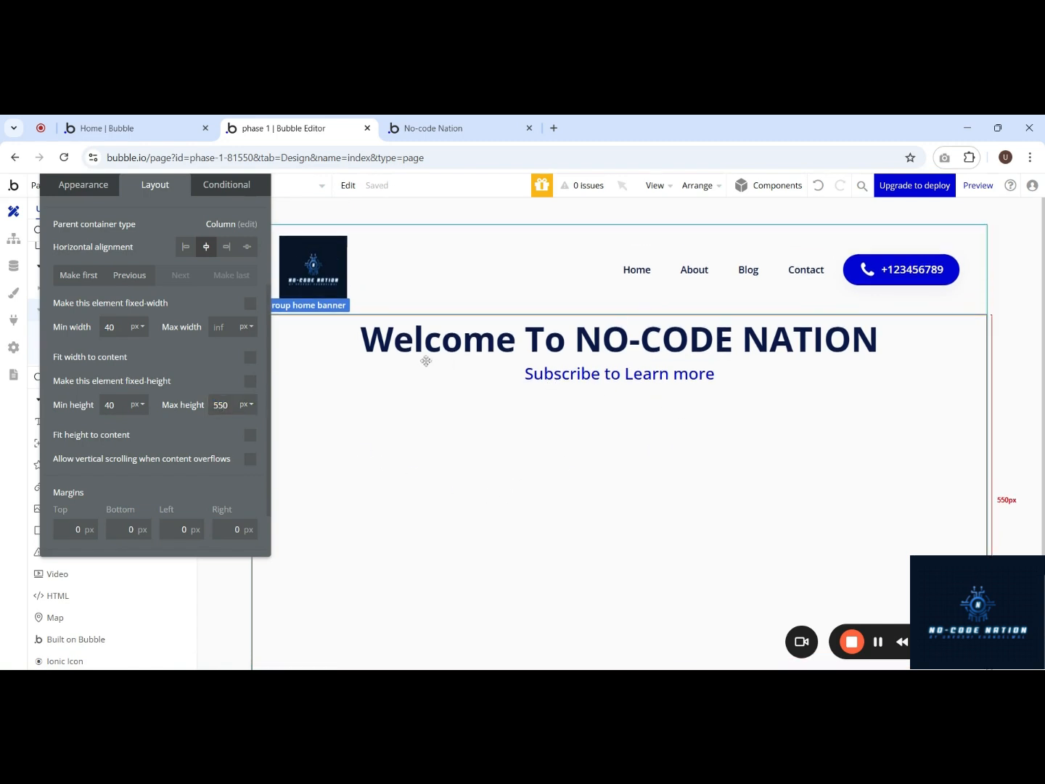
scroll(518, 399, "down", 1)
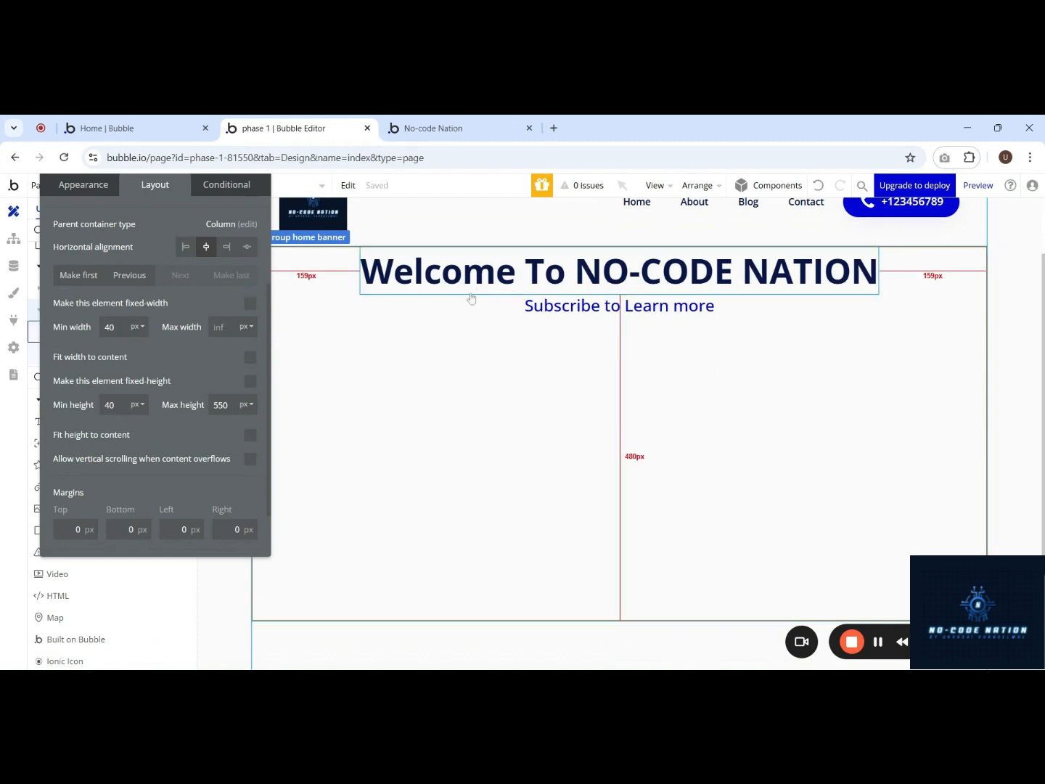
Step: Set the home banner group's container alignment to center so its two texts sit vertically in the middle
left_click(589, 270)
left_click(603, 304)
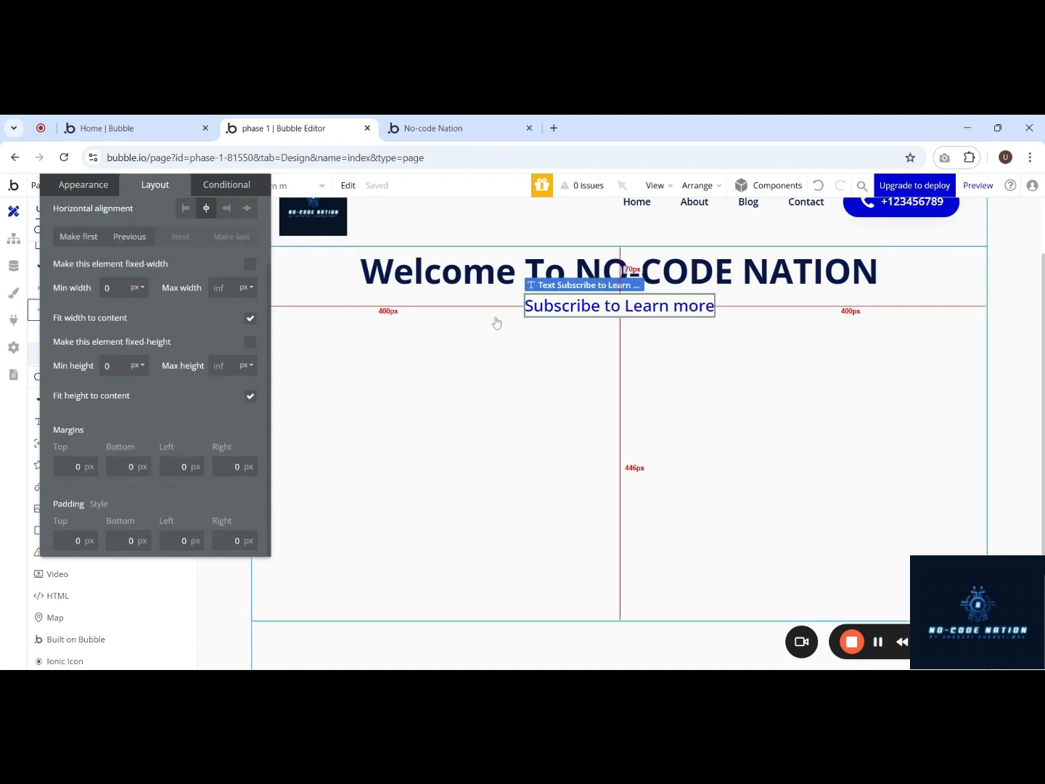
left_click(469, 321)
left_click_drag(199, 311, 186, 378)
scroll(145, 326, "up", 2)
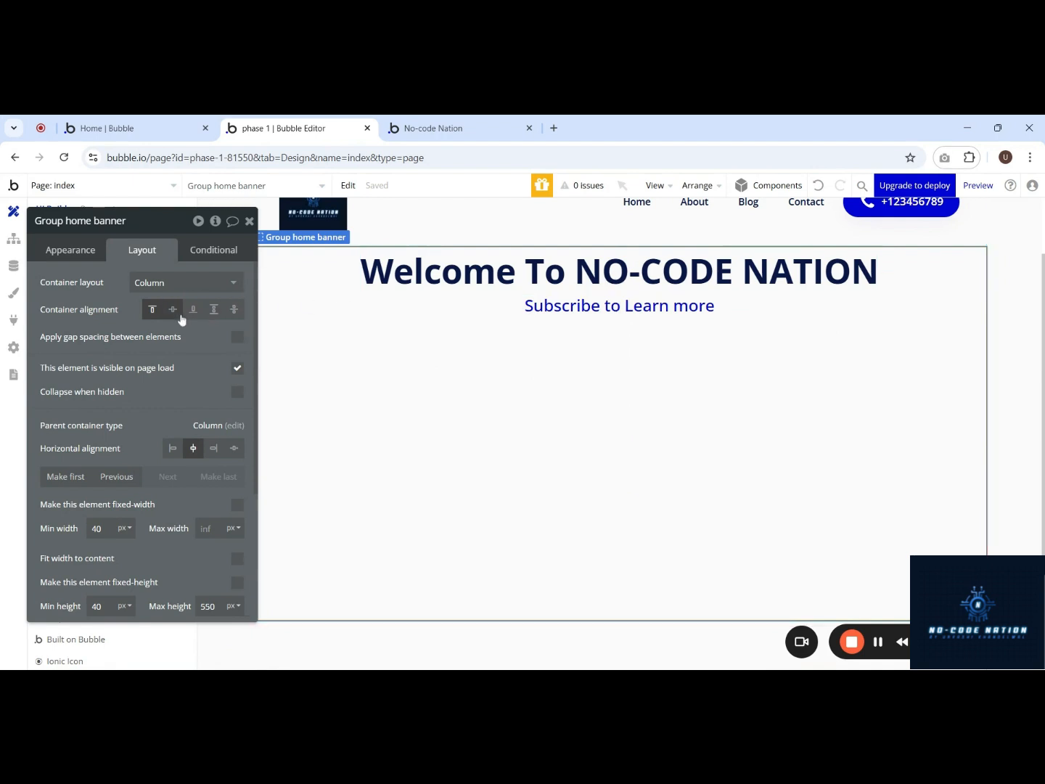
left_click(174, 311)
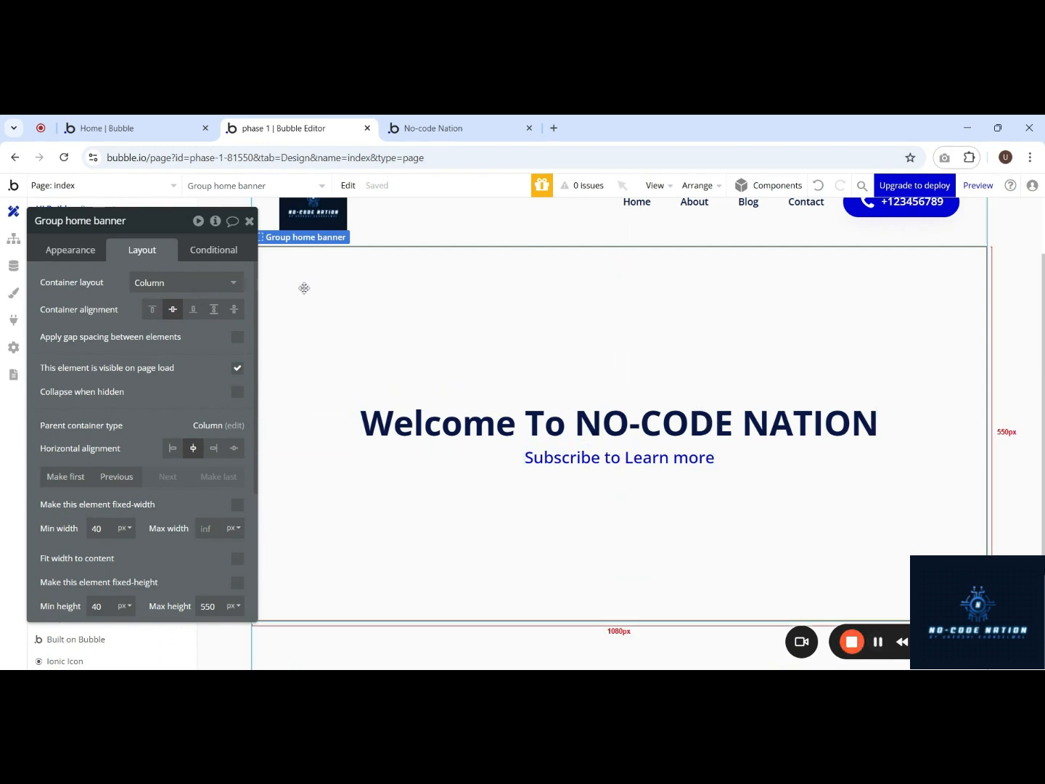
Step: Add a button below the "Subscribe to Learn more" text inside the home banner group and center it horizontally
left_click_drag(172, 368, 926, 372)
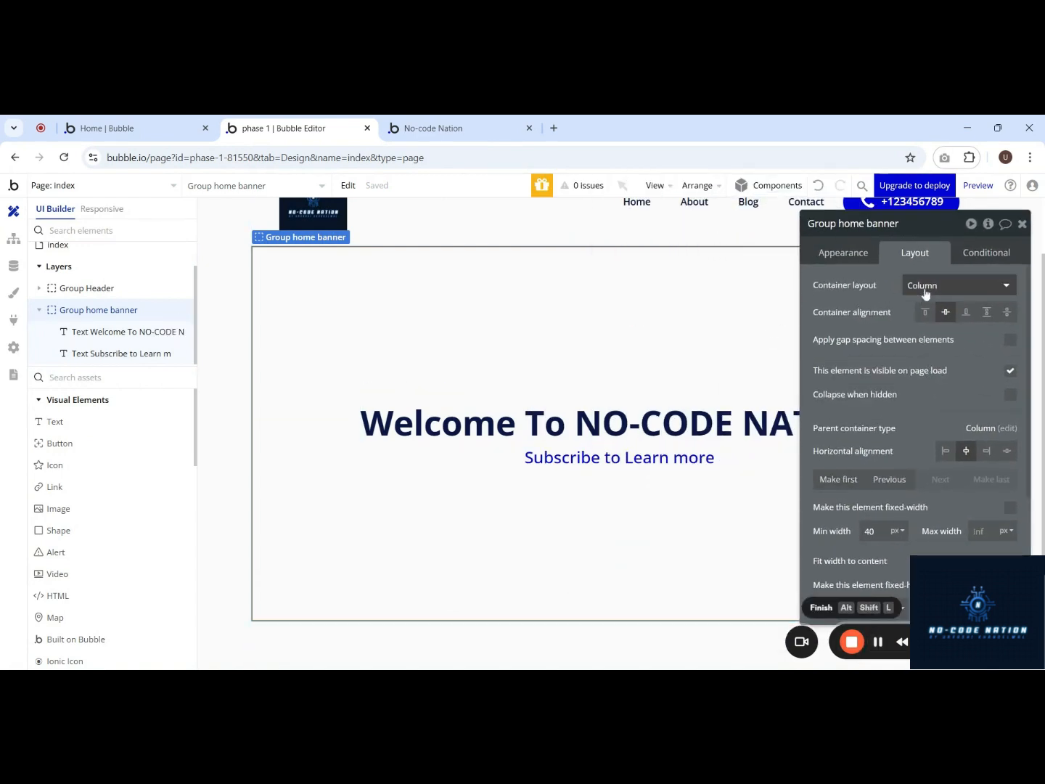
left_click(120, 442)
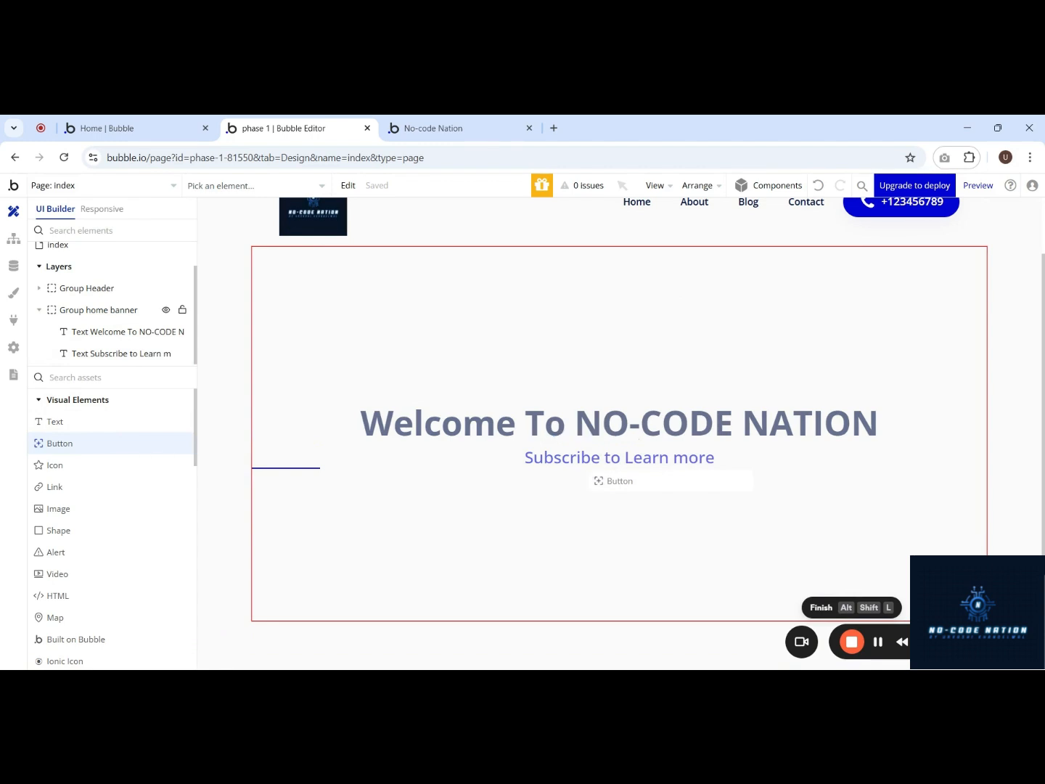
left_click(589, 476)
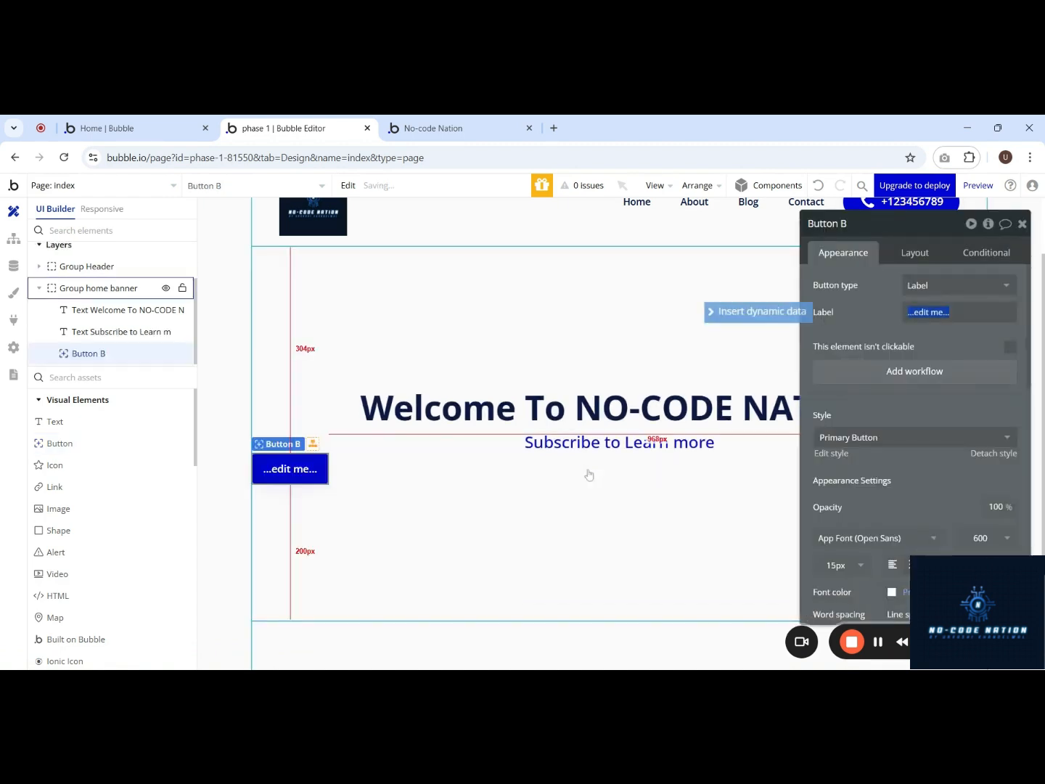
left_click(917, 255)
left_click(966, 359)
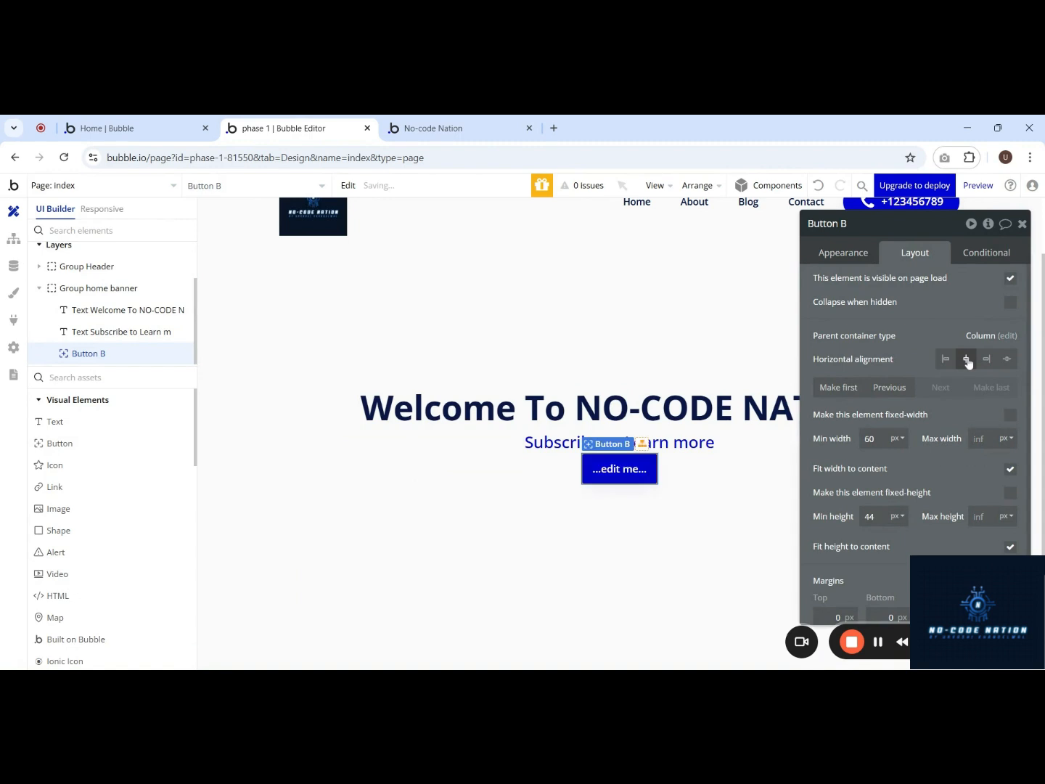
Step: Set the font color of the "Subscribe to Learn more" text to black (#000000)
left_click_drag(928, 317, 207, 337)
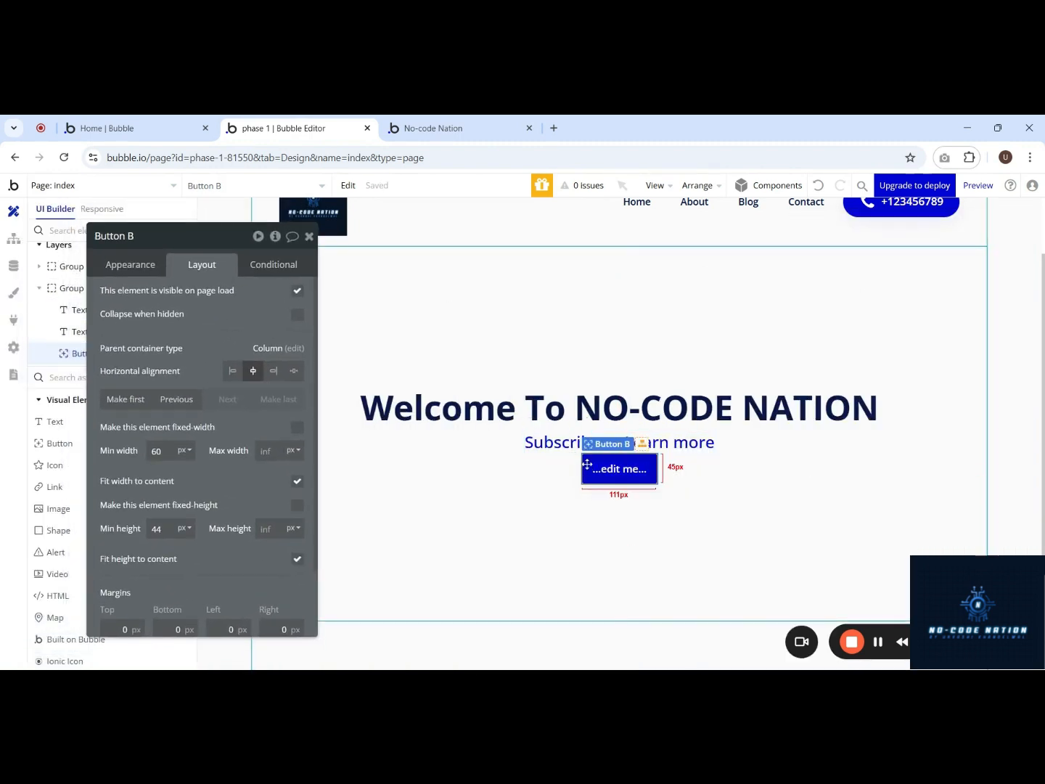
left_click(132, 266)
scroll(181, 357, "down", 3)
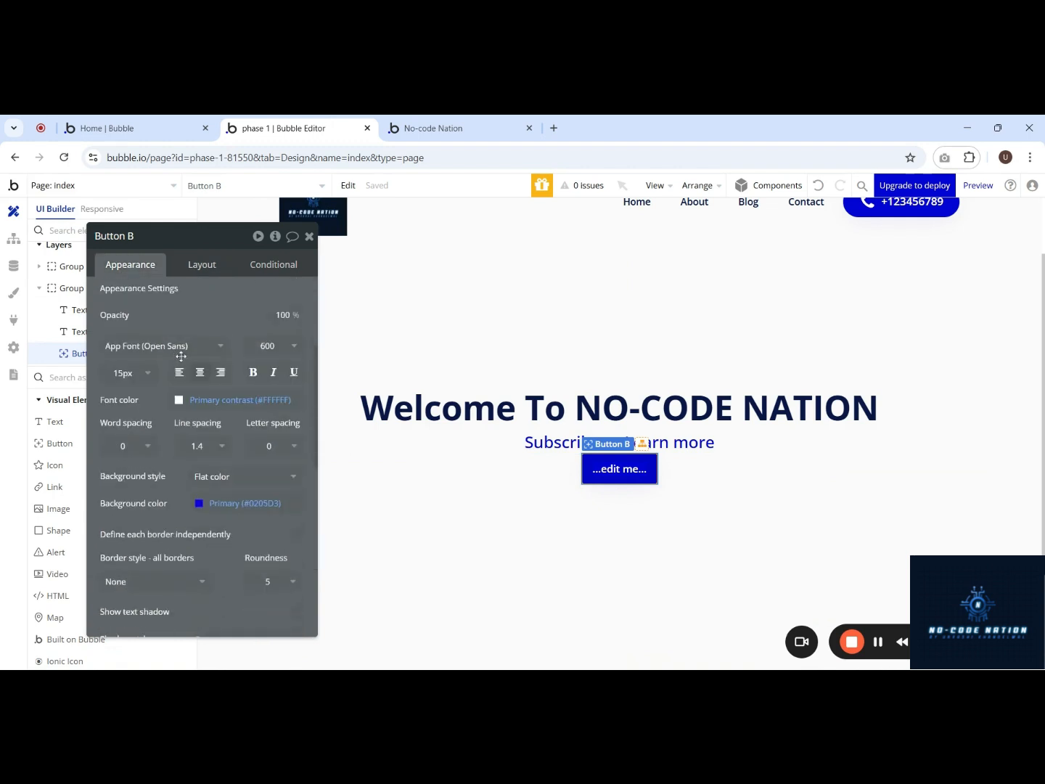
left_click(536, 449)
left_click(190, 481)
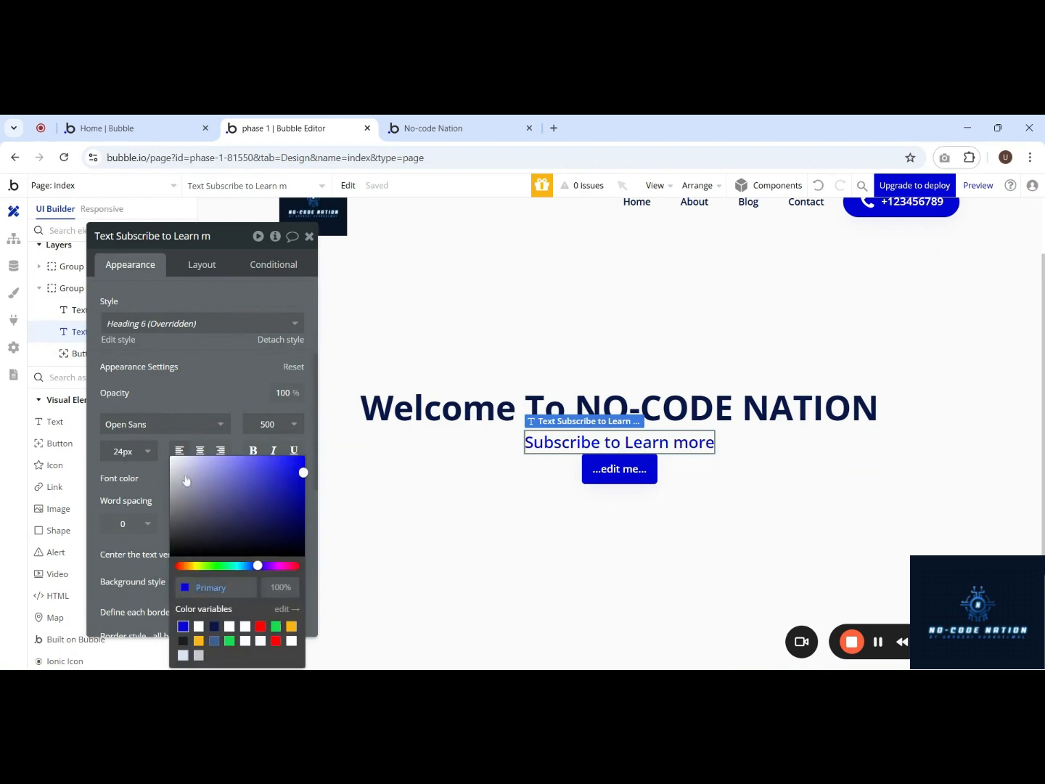
left_click_drag(186, 499, 171, 559)
left_click(198, 384)
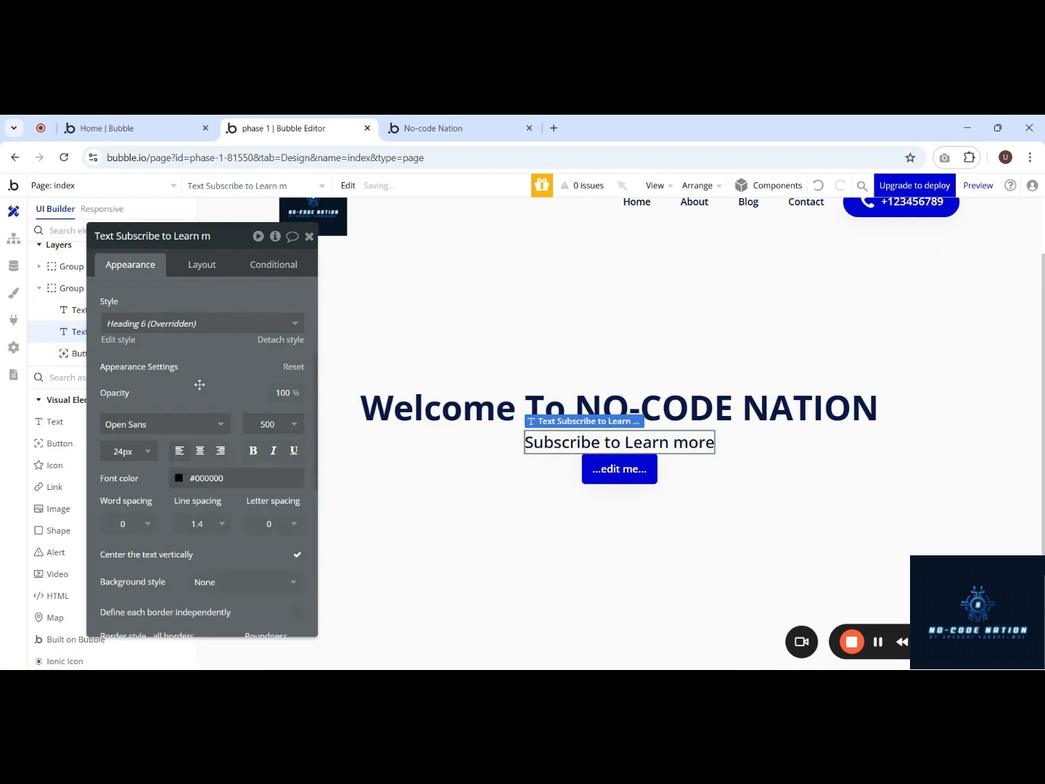
Step: Set the label of the button in the home banner to "Read more"
left_click(617, 475)
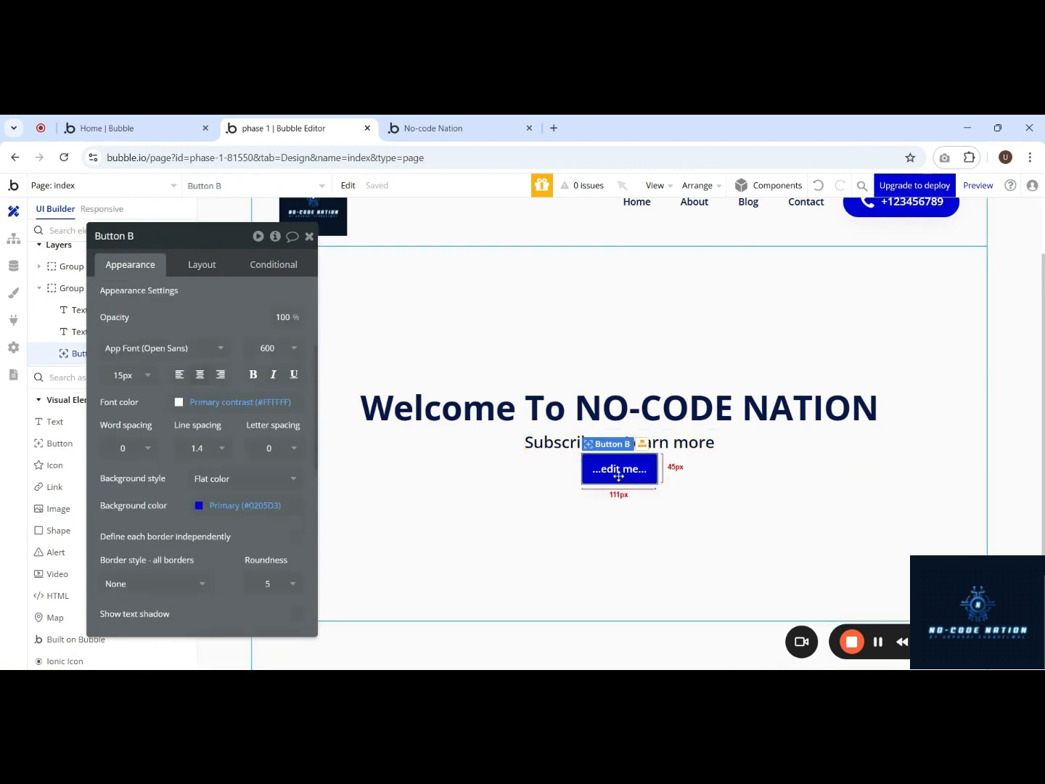
scroll(150, 312, "up", 3)
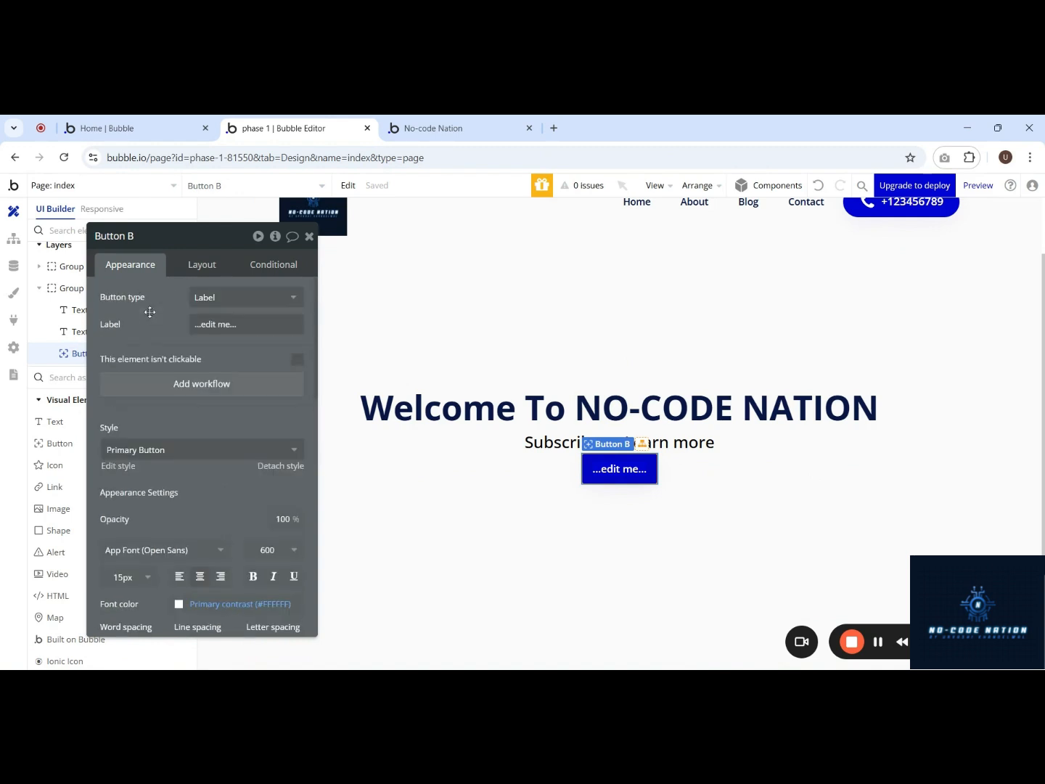
left_click(218, 324)
type("R")
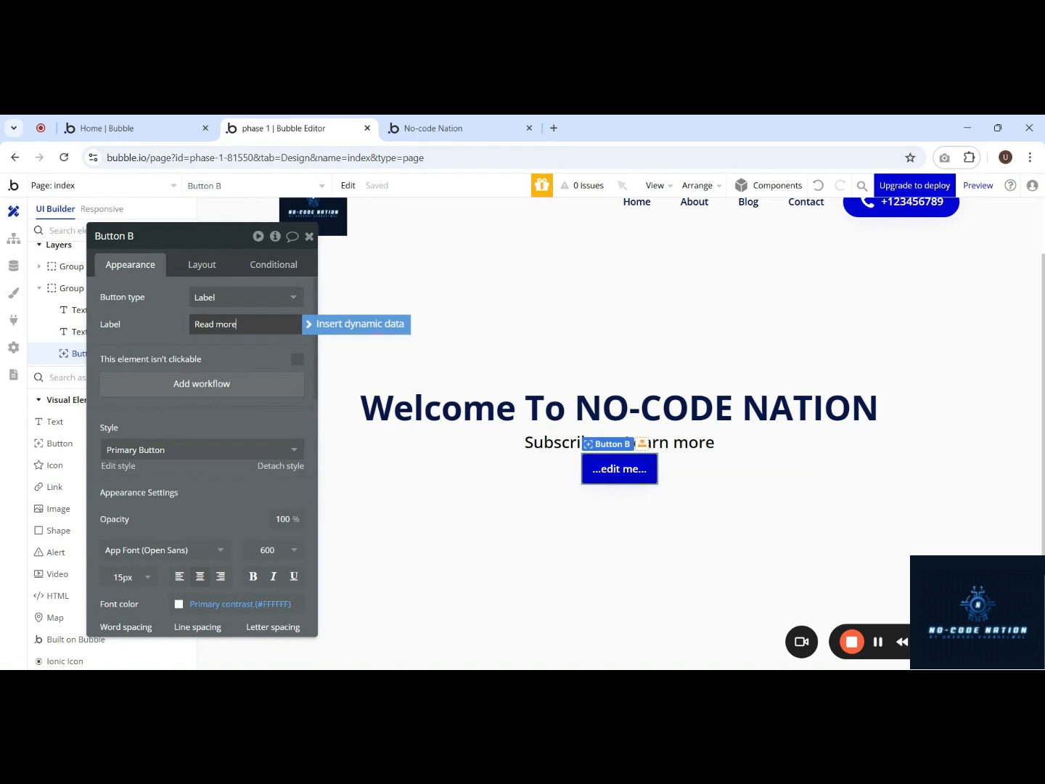
type("ead more")
left_click(708, 518)
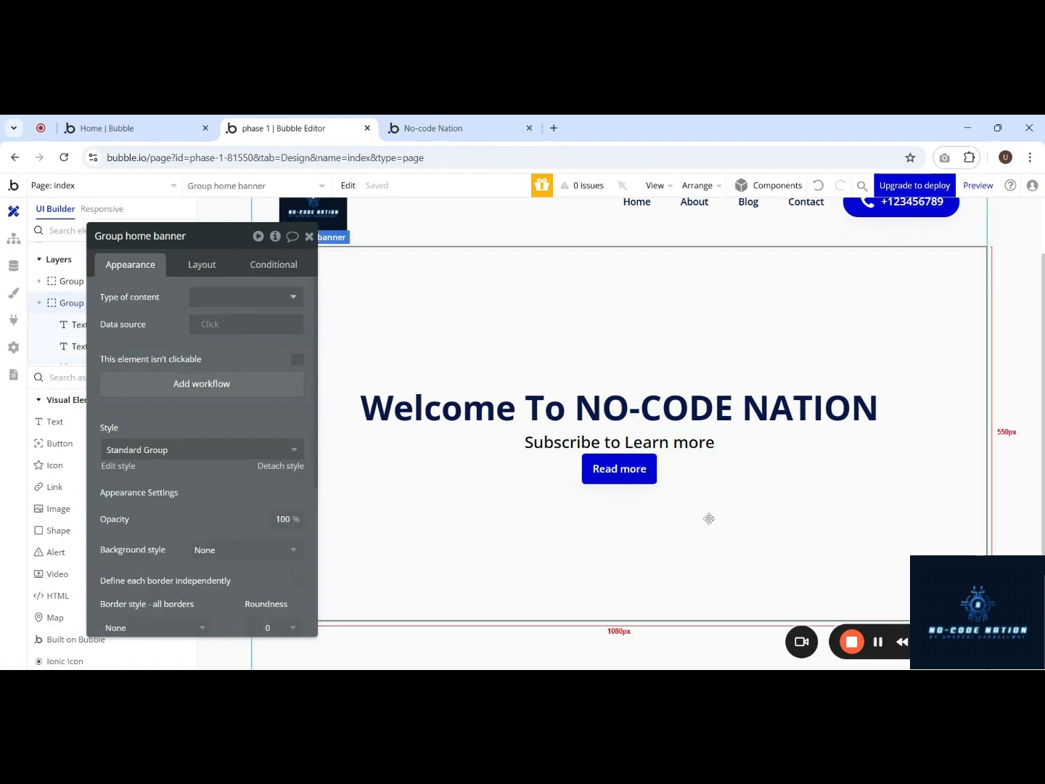
Step: Refresh the No-code Nation preview page to check the centered banner and its button, and return to the Bubble editor
left_click(450, 120)
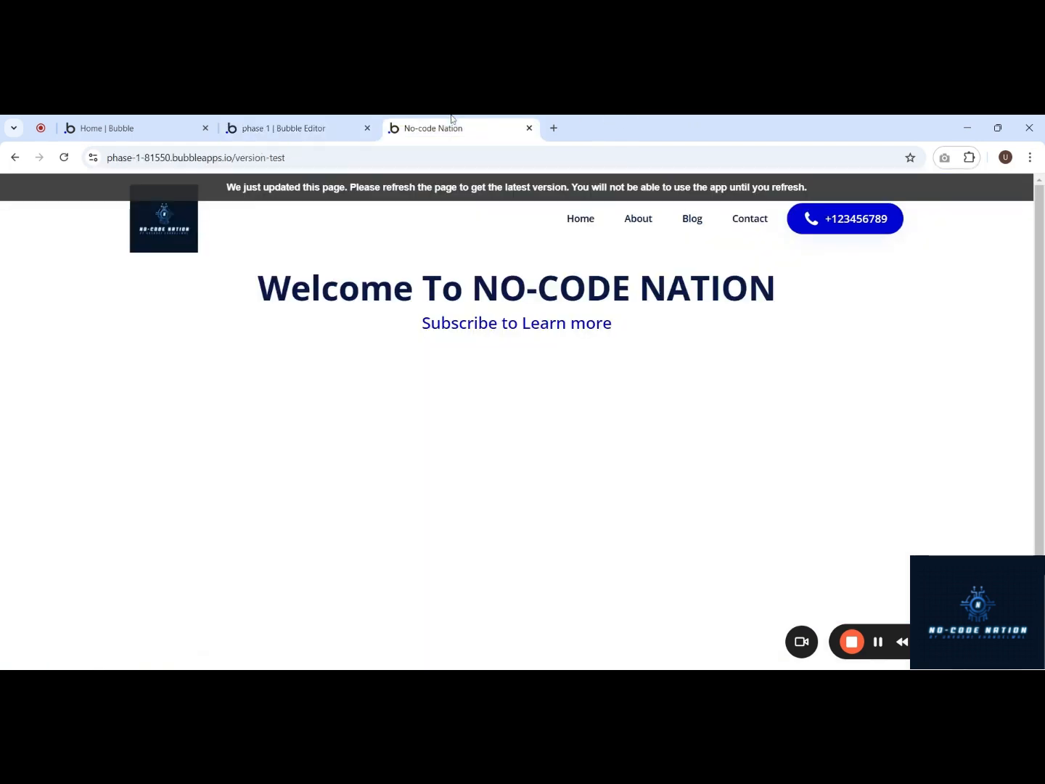
left_click(499, 191)
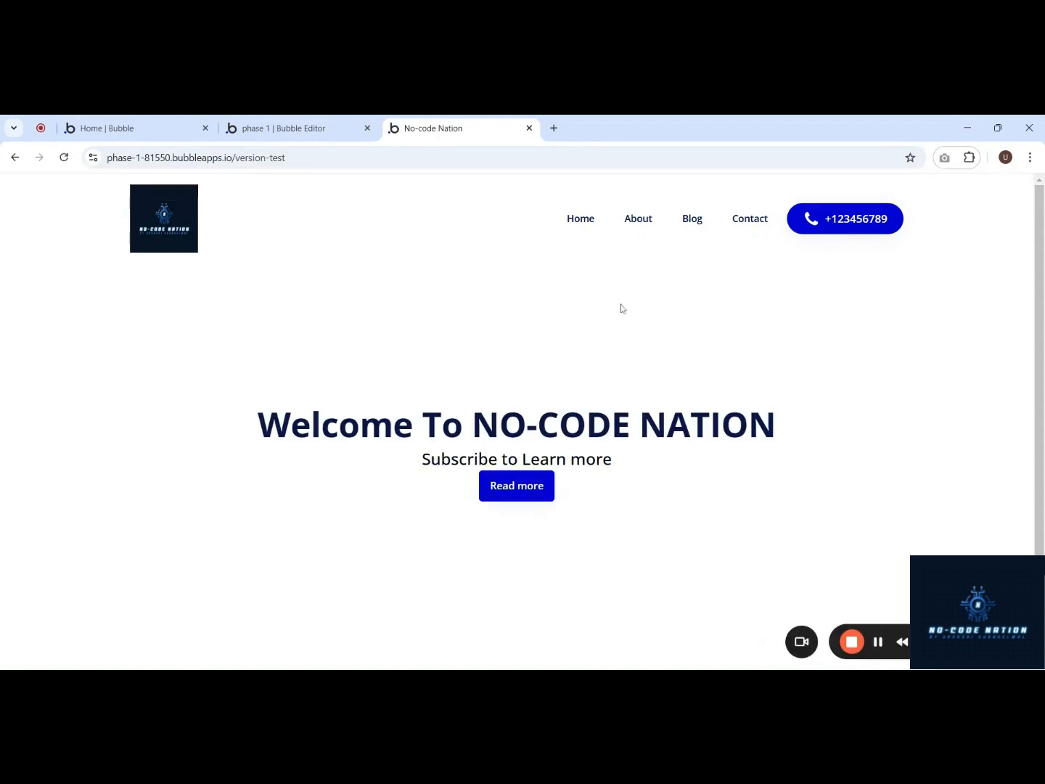
left_click(283, 127)
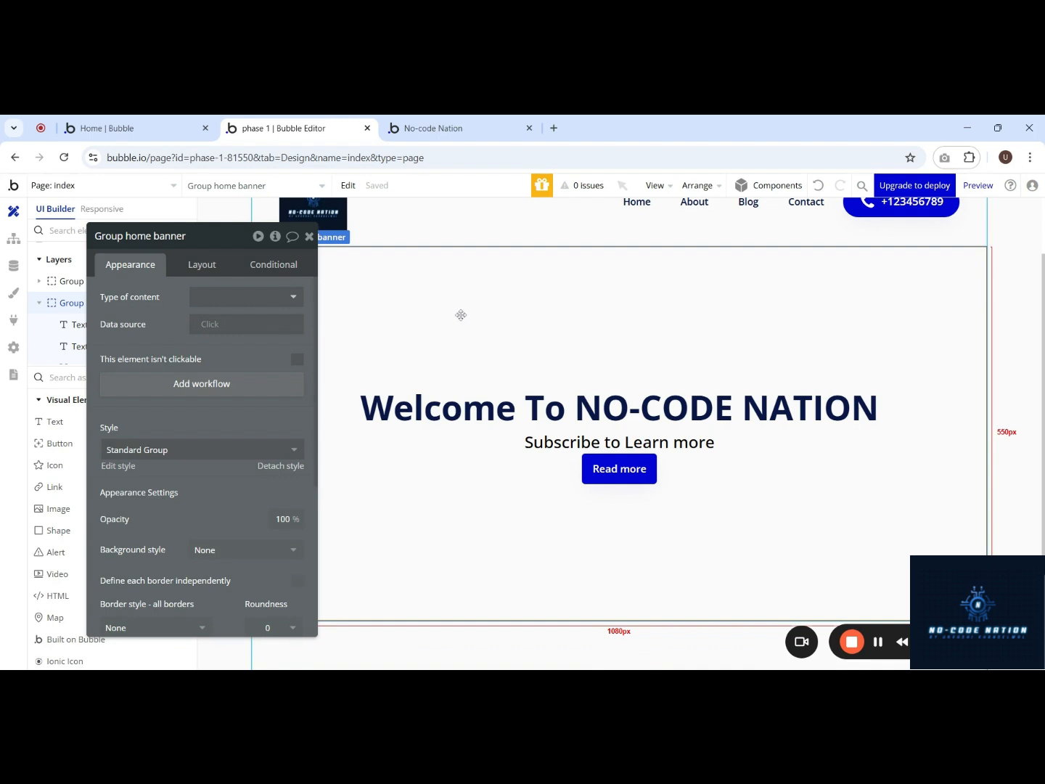
Step: Give the home banner group a flat color background of red #E03D3D
left_click_drag(180, 313, 747, 274)
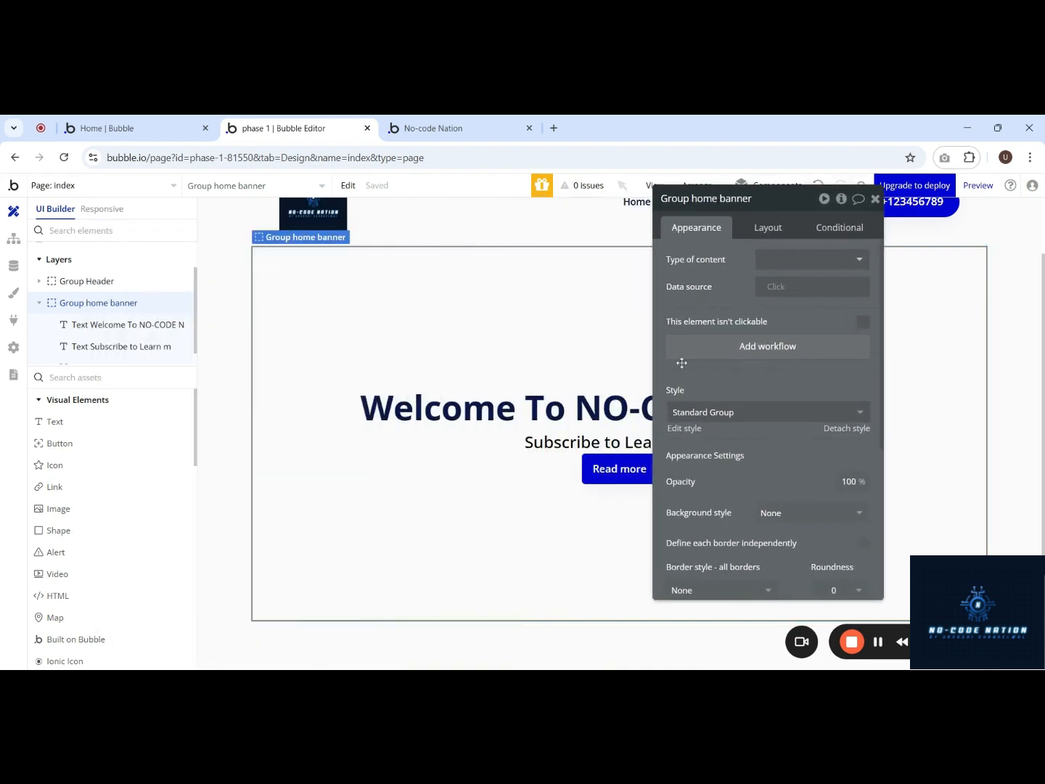
scroll(818, 408, "down", 5)
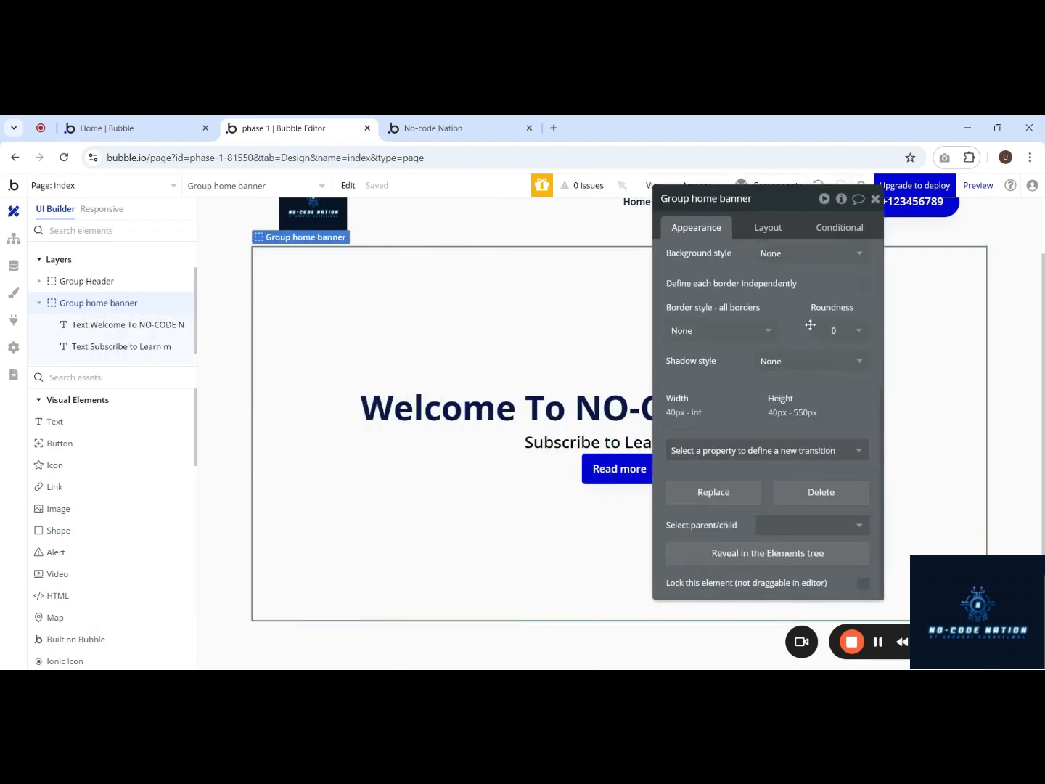
scroll(807, 330, "up", 5)
left_click(799, 389)
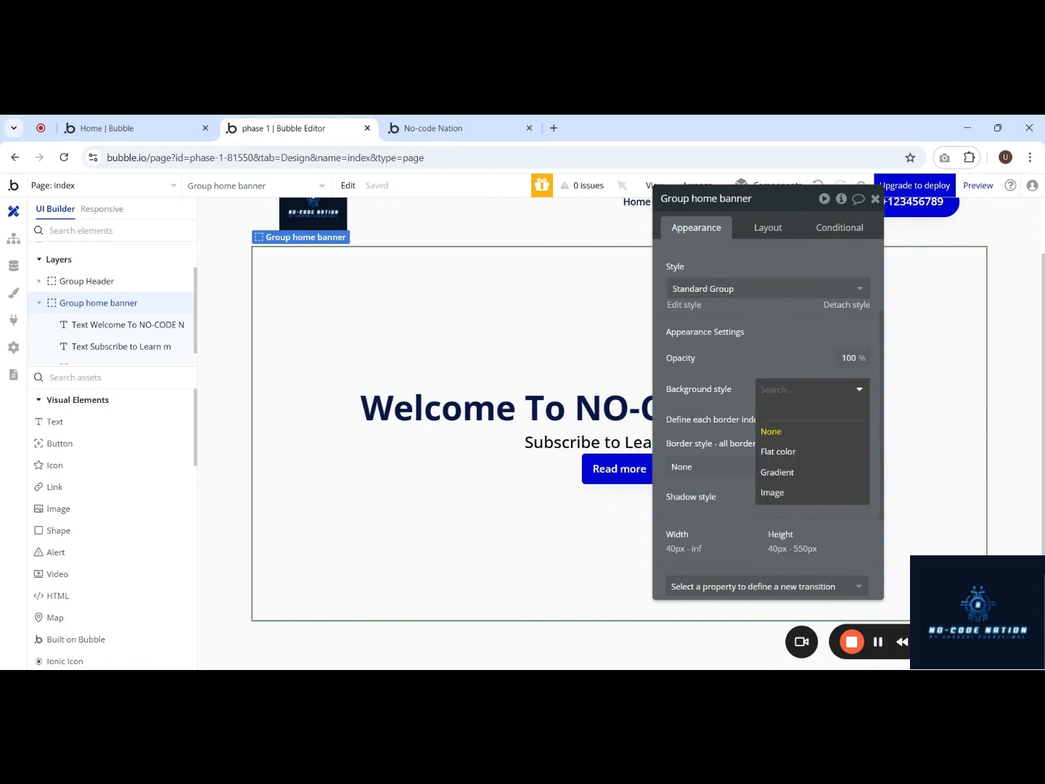
left_click(796, 451)
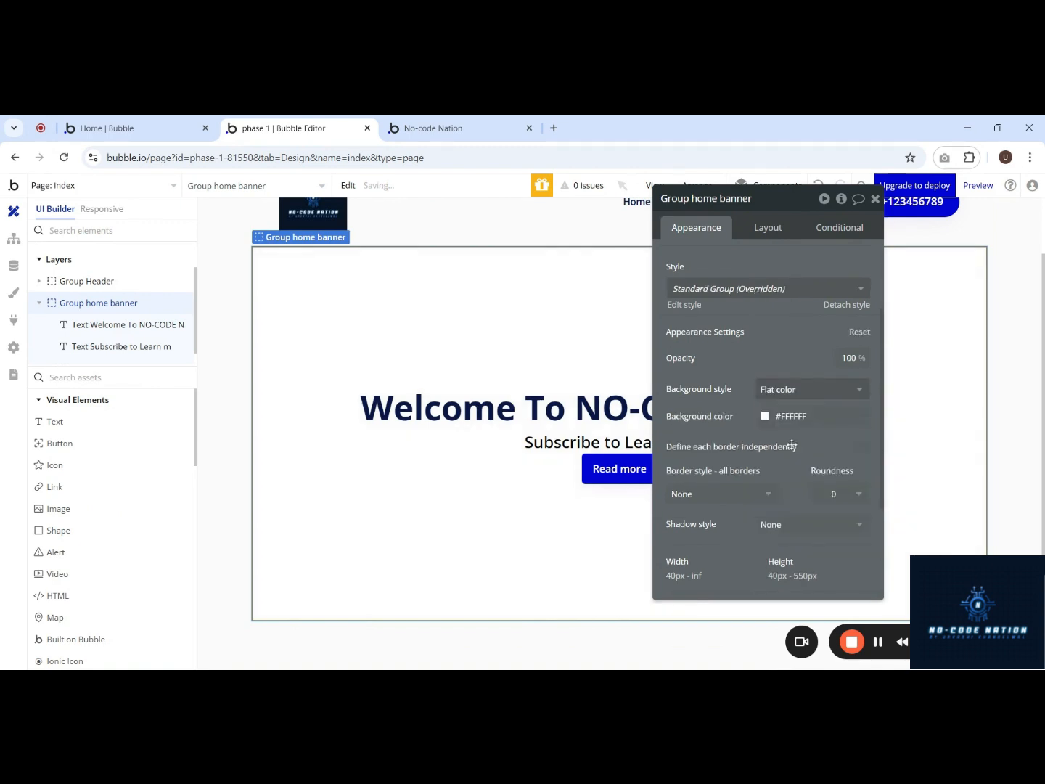
left_click(791, 416)
left_click(778, 452)
left_click(833, 450)
left_click_drag(833, 450, 852, 439)
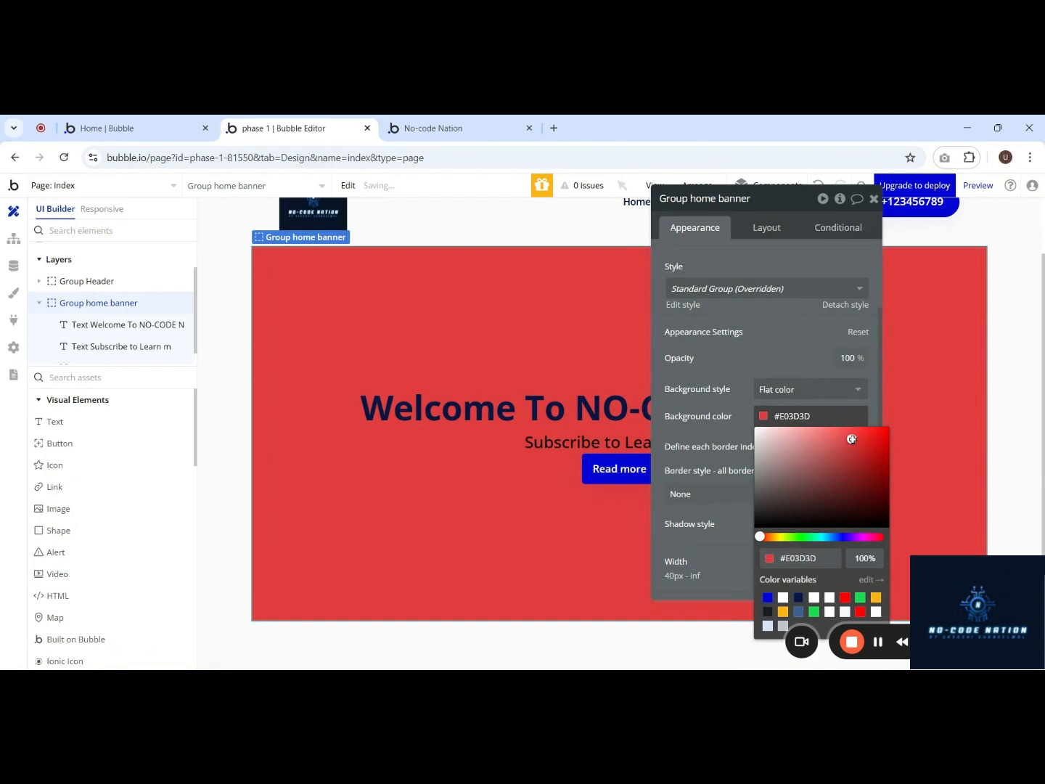
Step: Set the opacity of the home banner's flat background color to 50%
left_click(798, 558)
left_click(814, 563)
type("50")
key("Return")
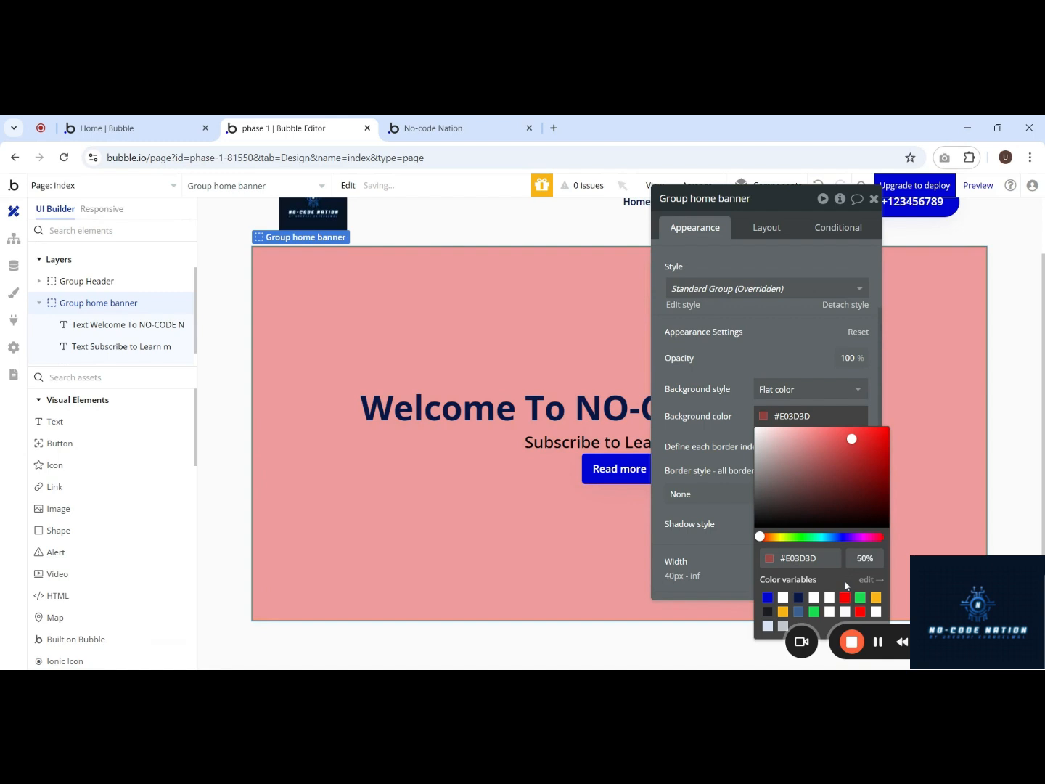
left_click(745, 409)
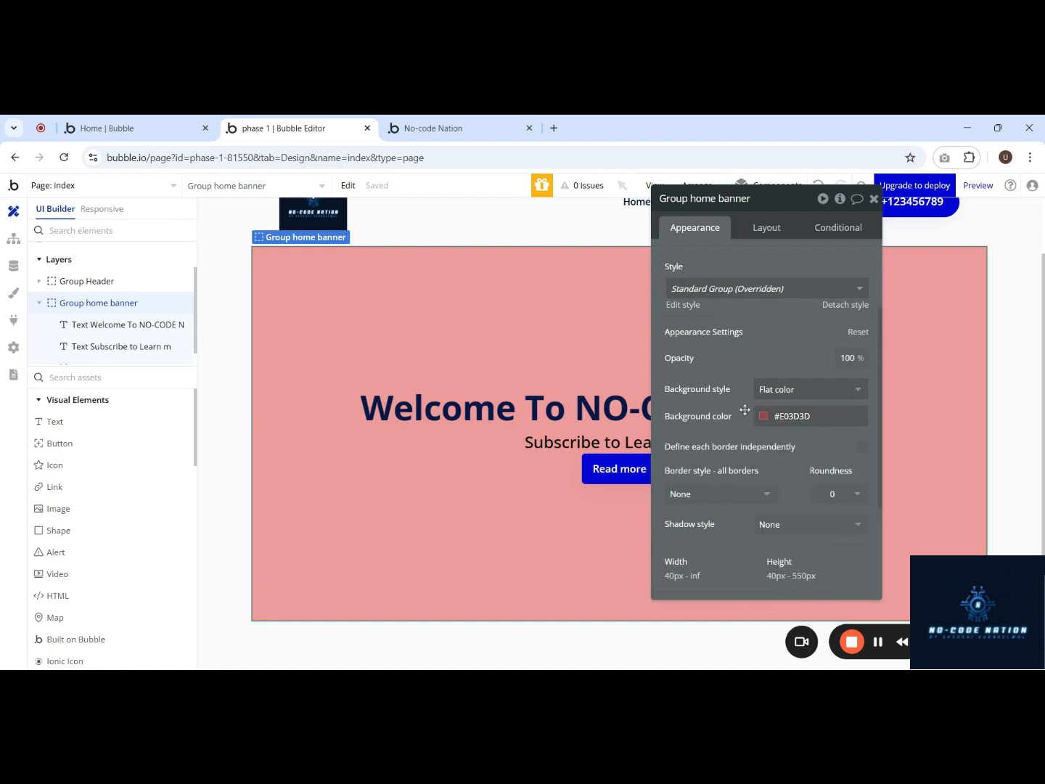
left_click(796, 415)
Step: Change the home banner's background style to Gradient and set its starting color to the Primary color variable
left_click(806, 389)
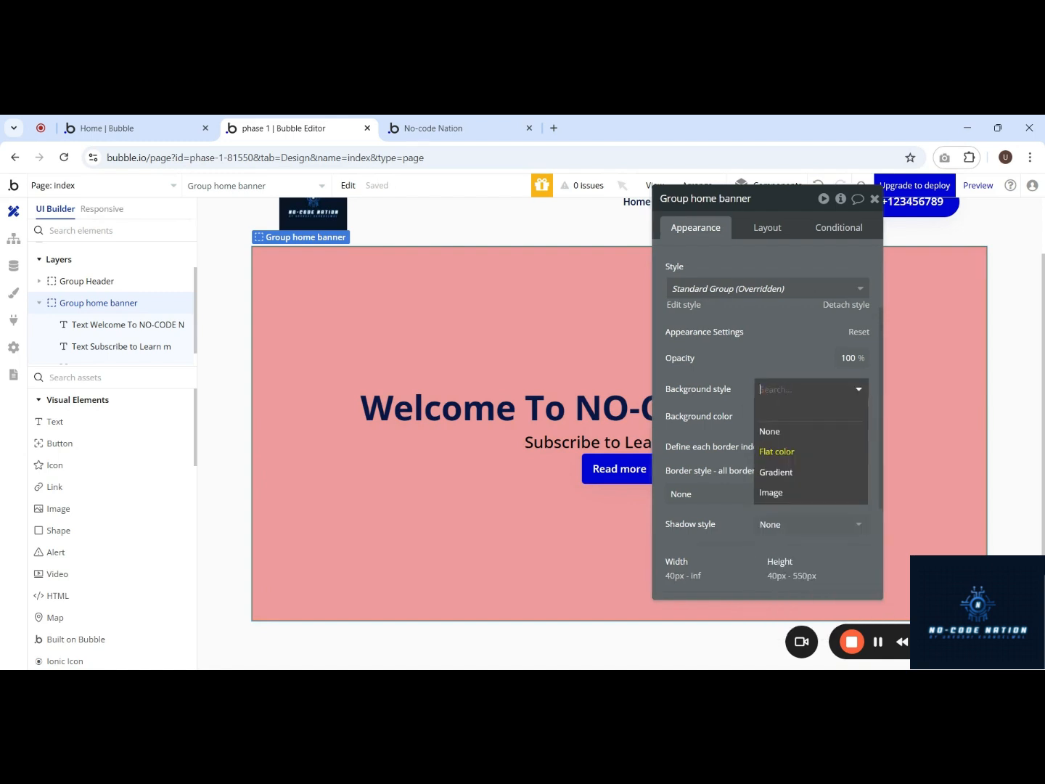
left_click(794, 472)
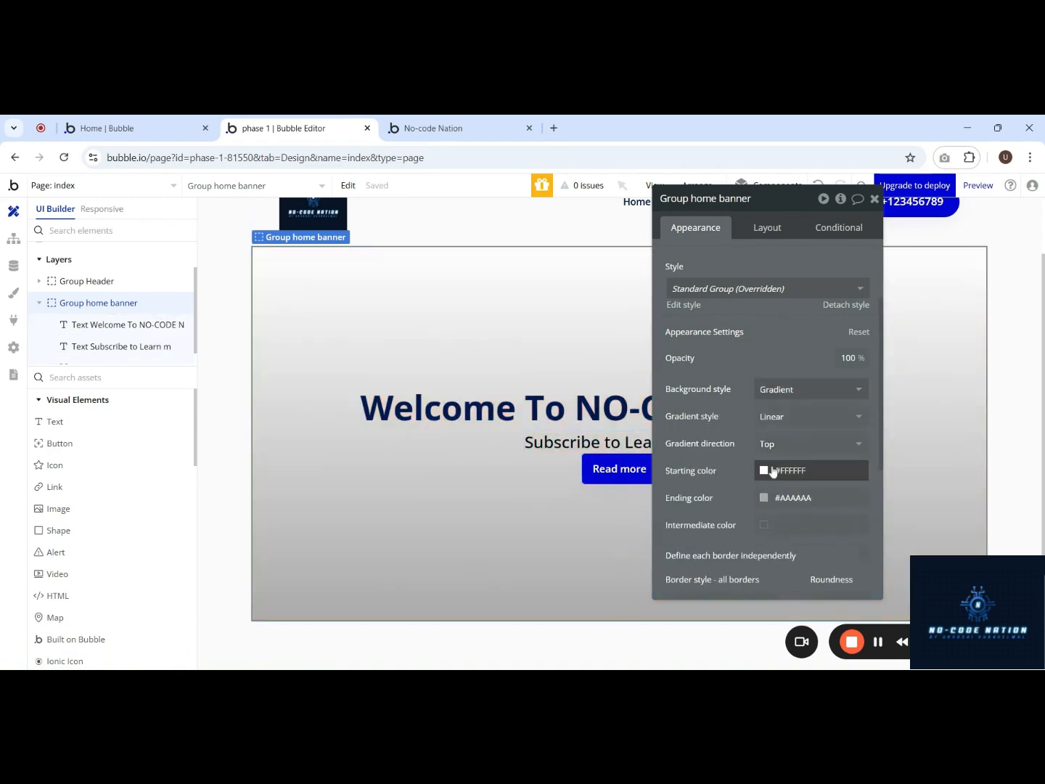
left_click(770, 473)
left_click(768, 626)
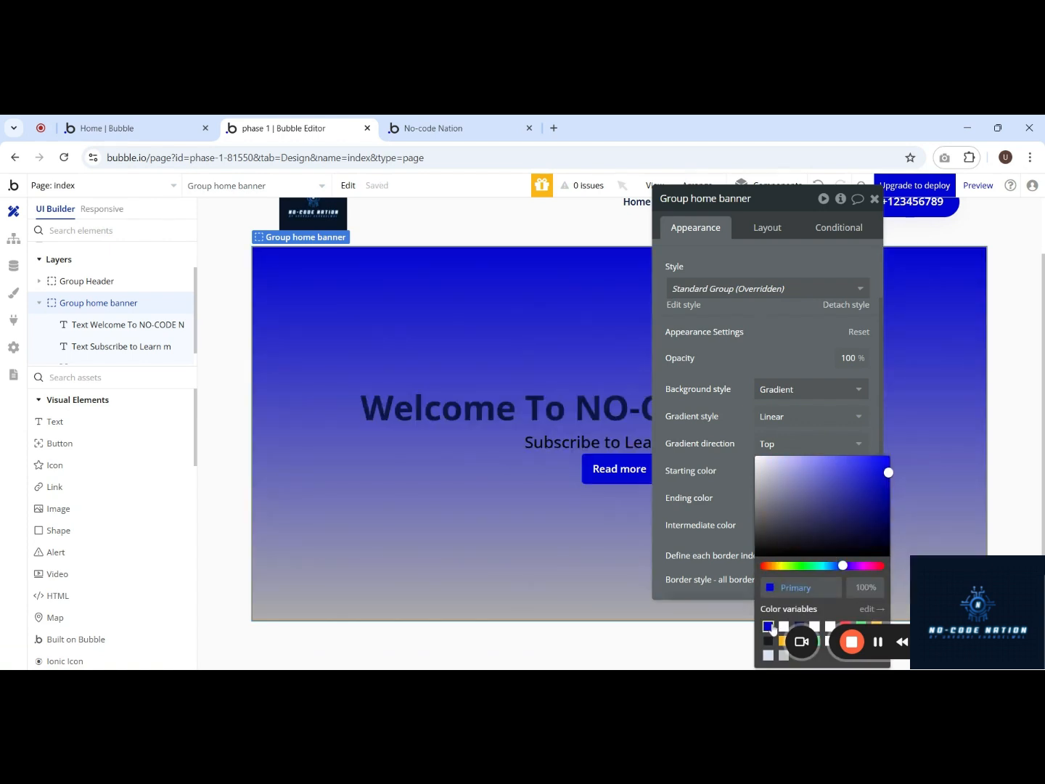
left_click(738, 471)
Step: Set the banner gradient to run from #F3F3FF to the Primary color, and check it on the No-code Nation preview page
left_click(761, 500)
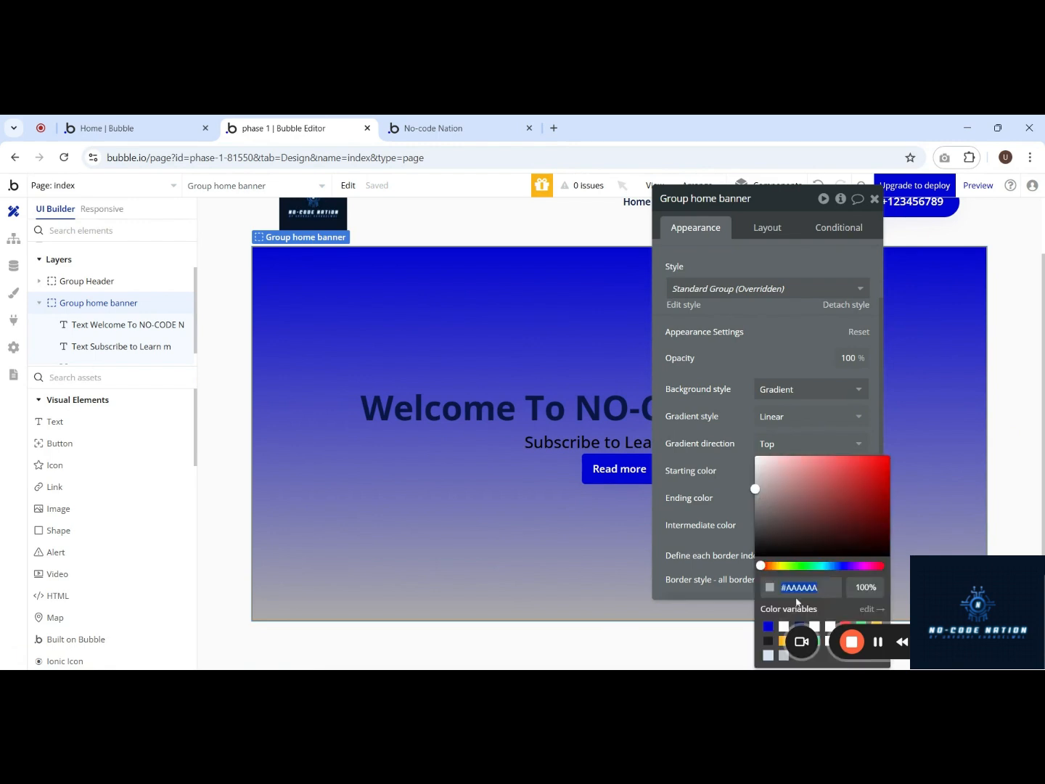
left_click(767, 626)
left_click(730, 480)
left_click(765, 473)
left_click_drag(767, 484, 757, 455)
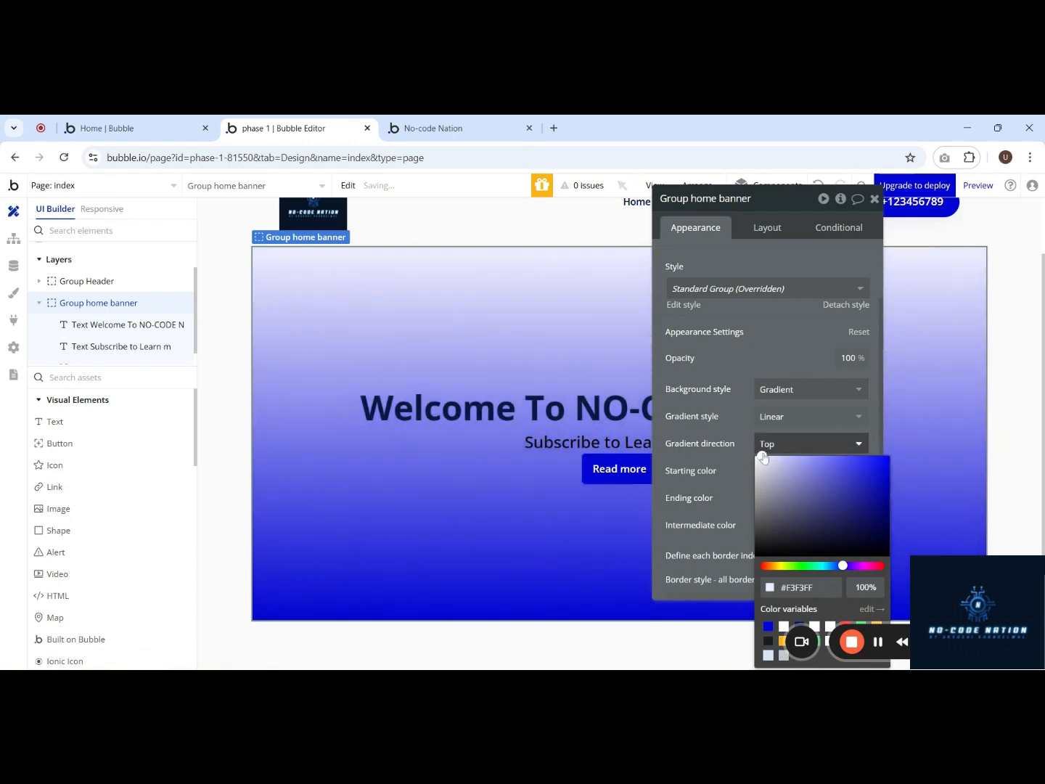
left_click(720, 367)
left_click(498, 135)
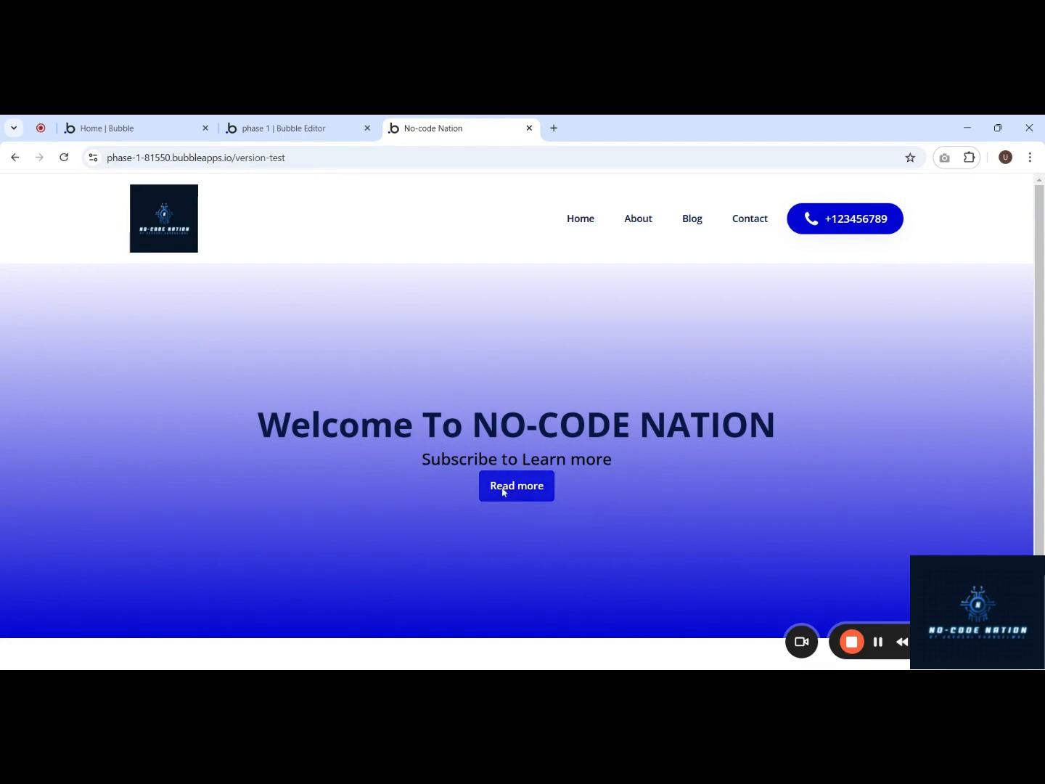
left_click(271, 127)
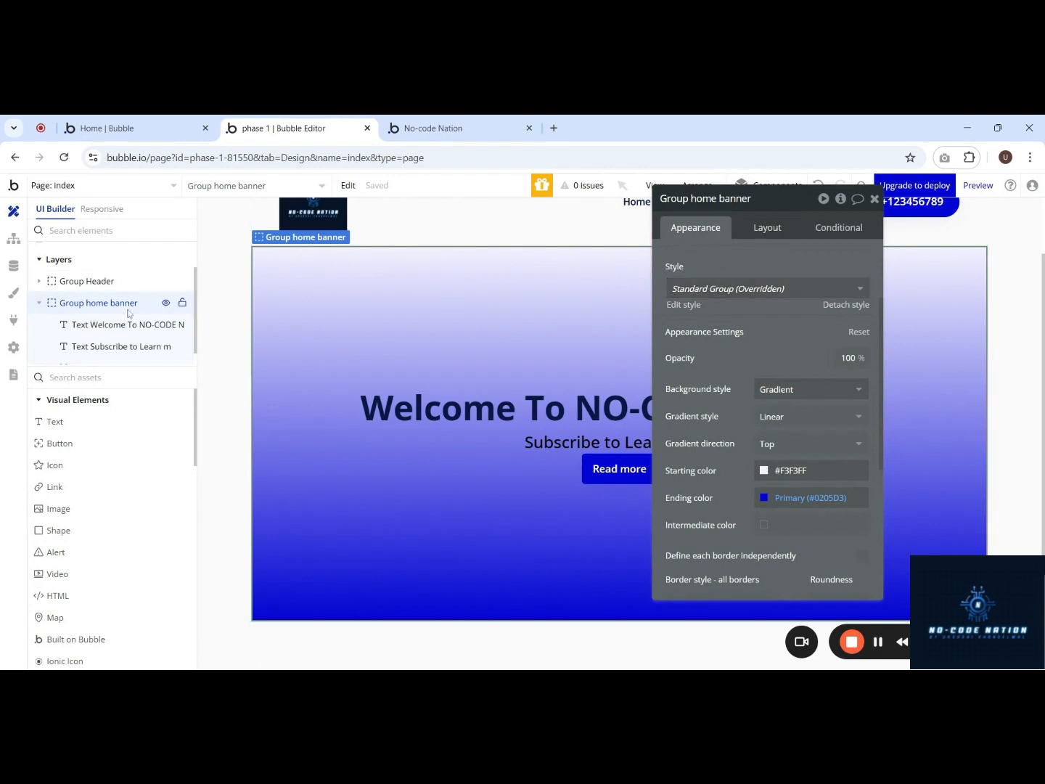
Step: Apply gap spacing between the home banner's elements with a 20 px row gap, and check it on the preview page
left_click(771, 230)
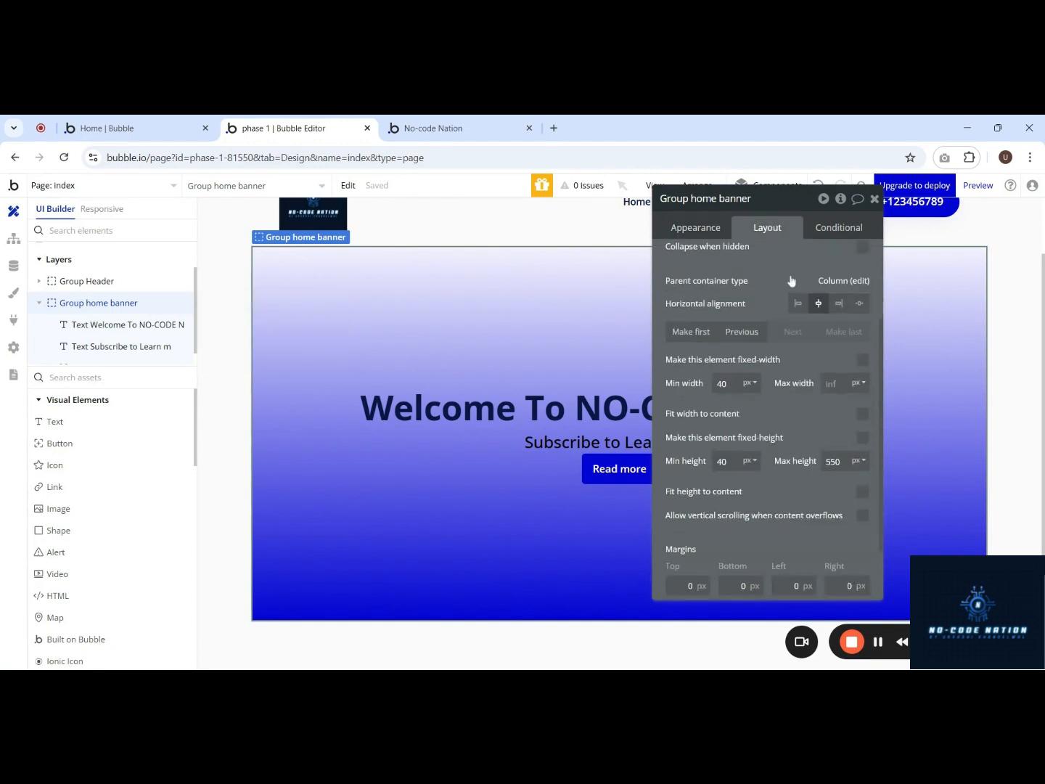
scroll(793, 282, "up", 2)
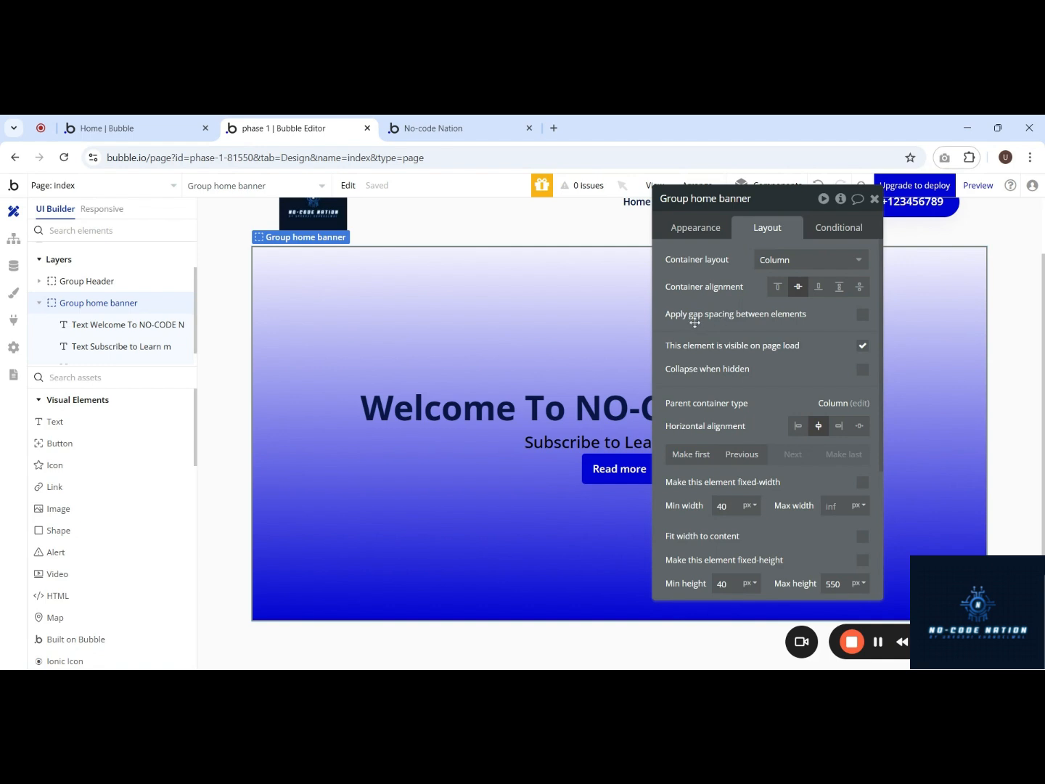
left_click(862, 317)
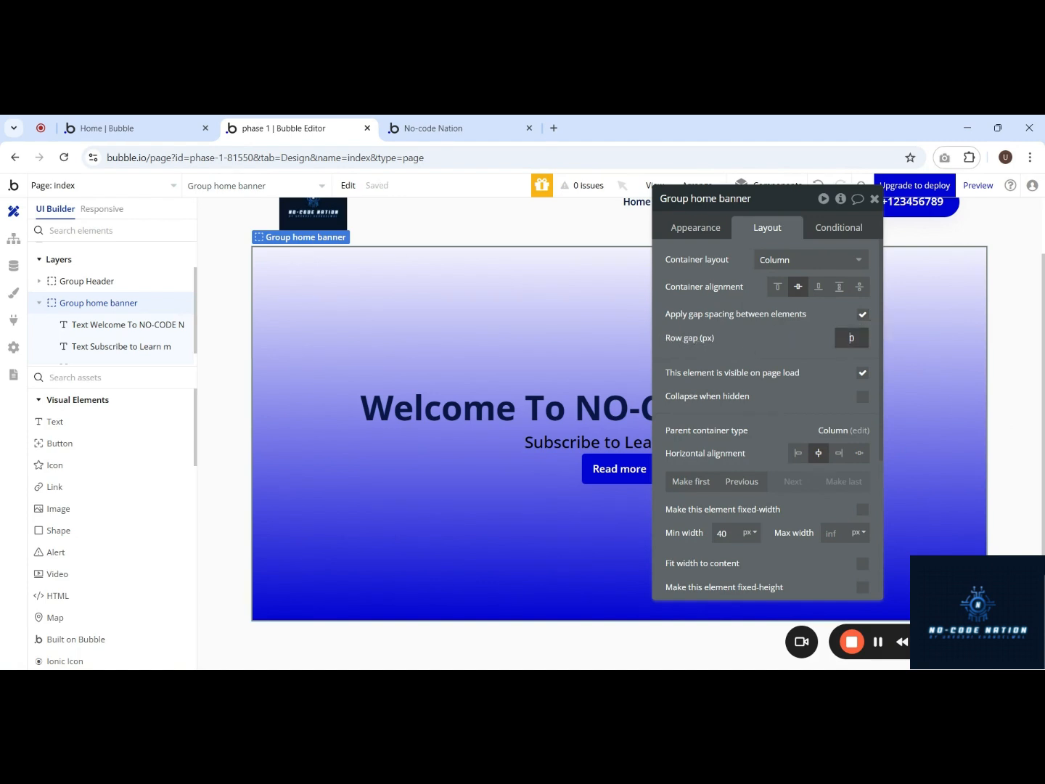
left_click(809, 340)
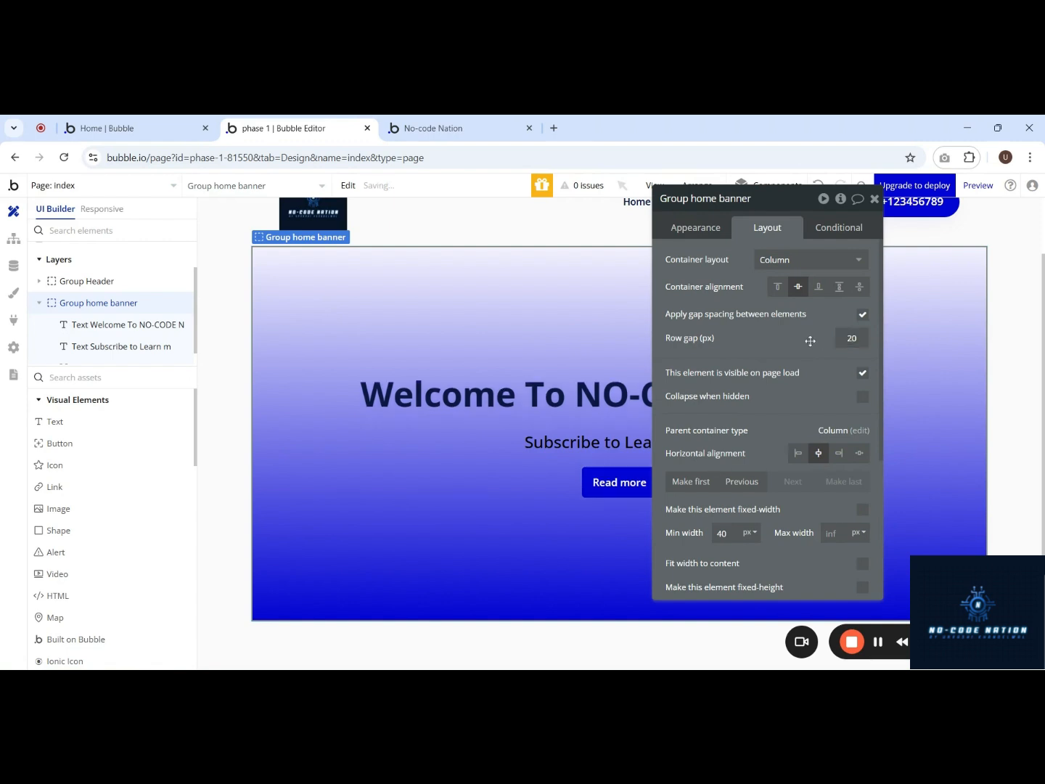
left_click_drag(810, 341, 286, 351)
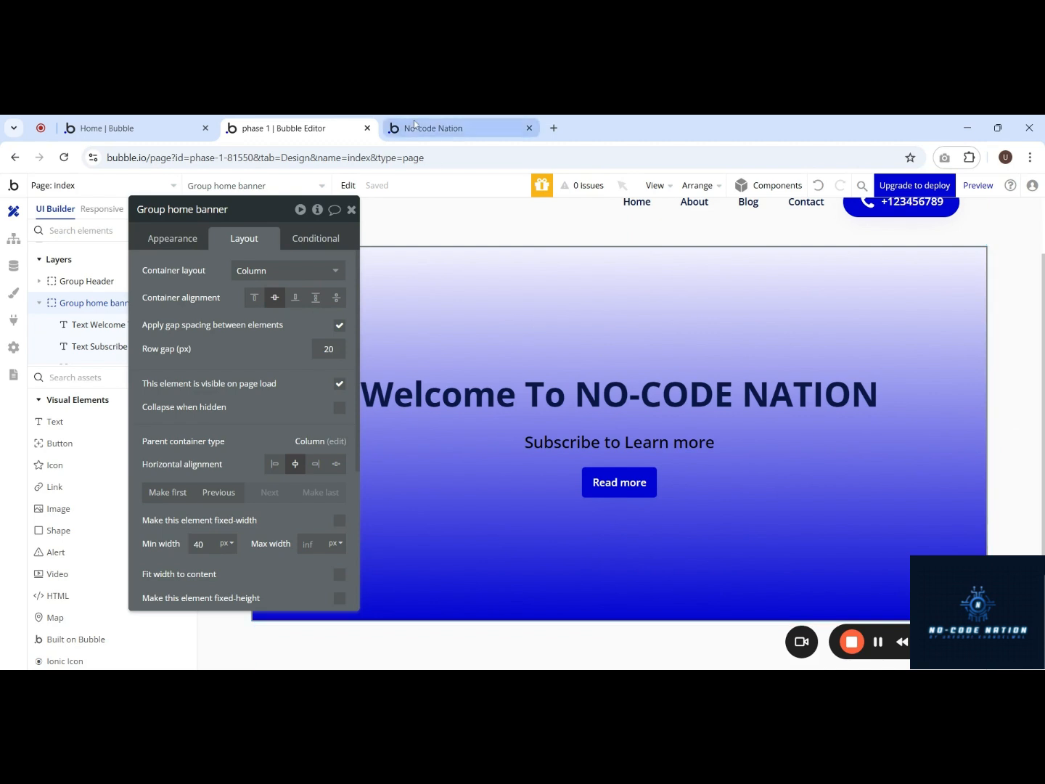
left_click(436, 128)
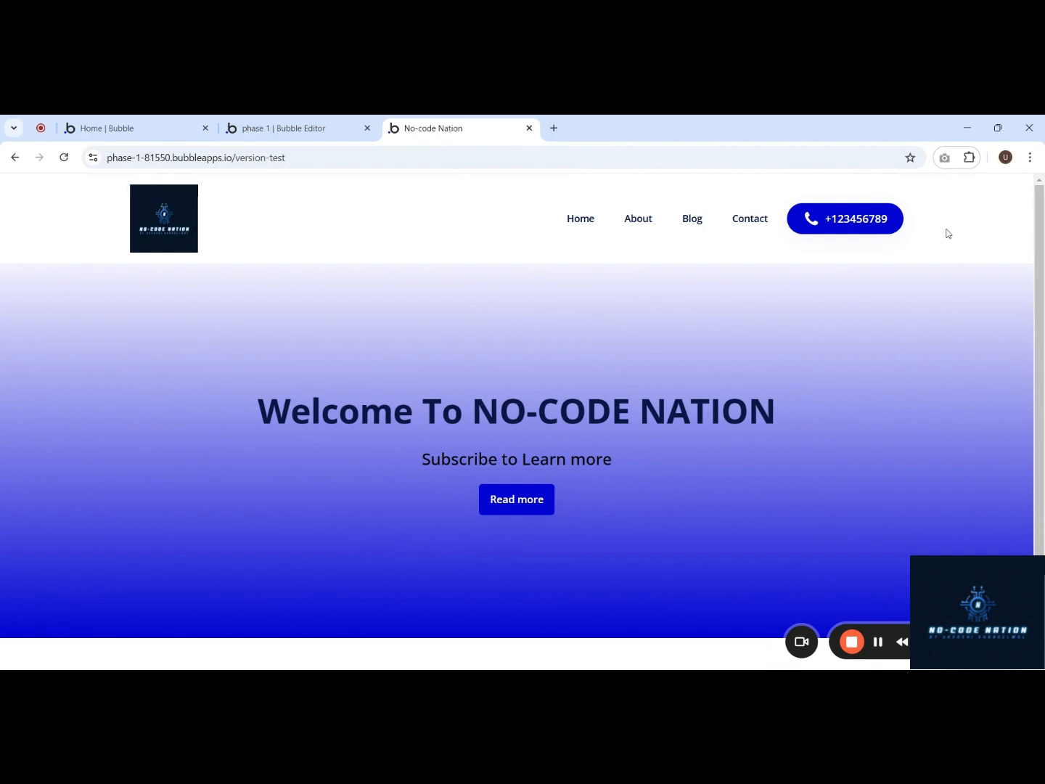
left_click(317, 116)
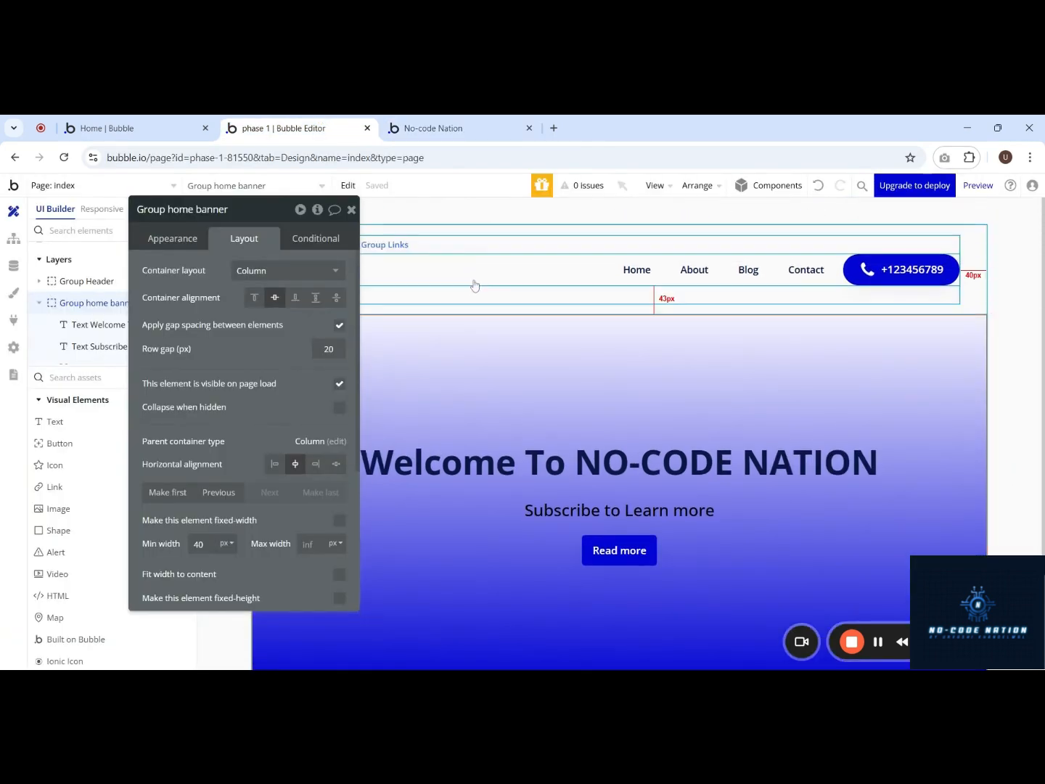
Step: Set the max width of Group Margins in the header to 1450 px
left_click_drag(287, 217, 1031, 258)
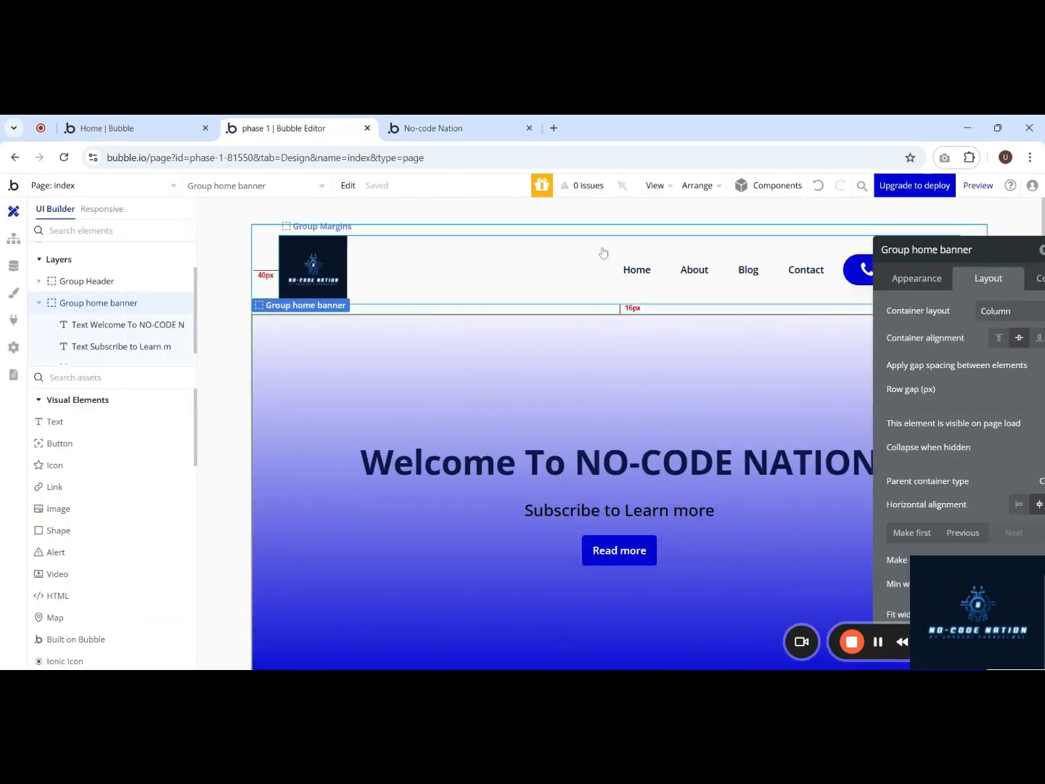
left_click(420, 301)
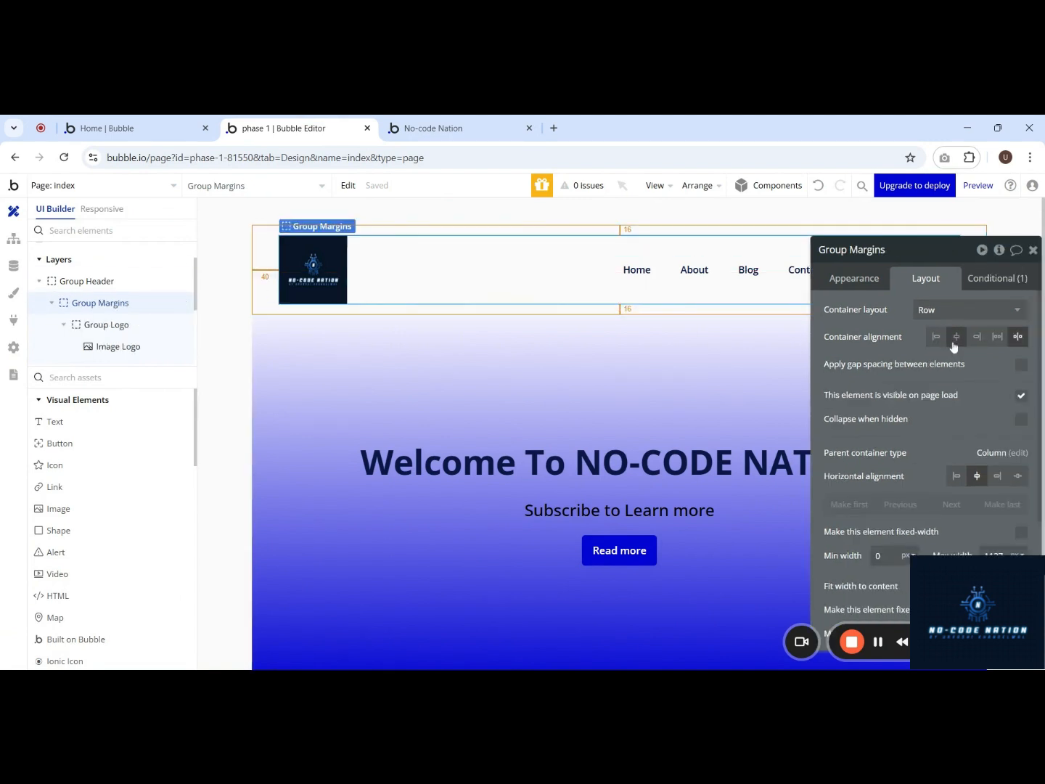
scroll(952, 363, "down", 1)
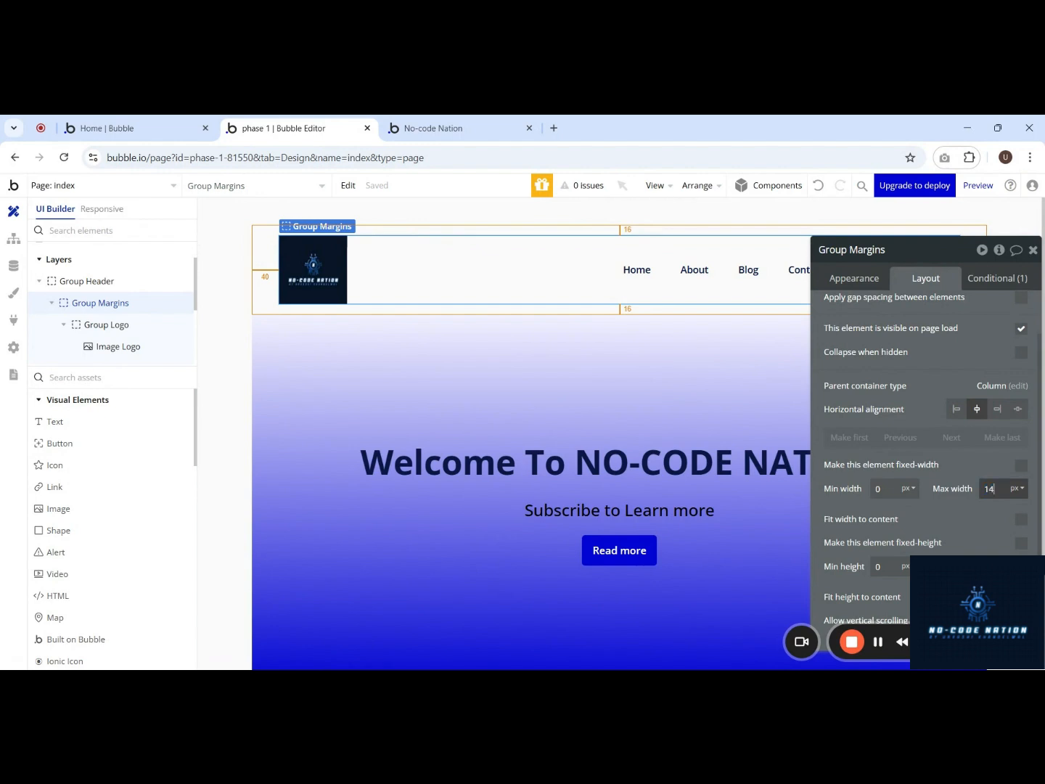
type("0")
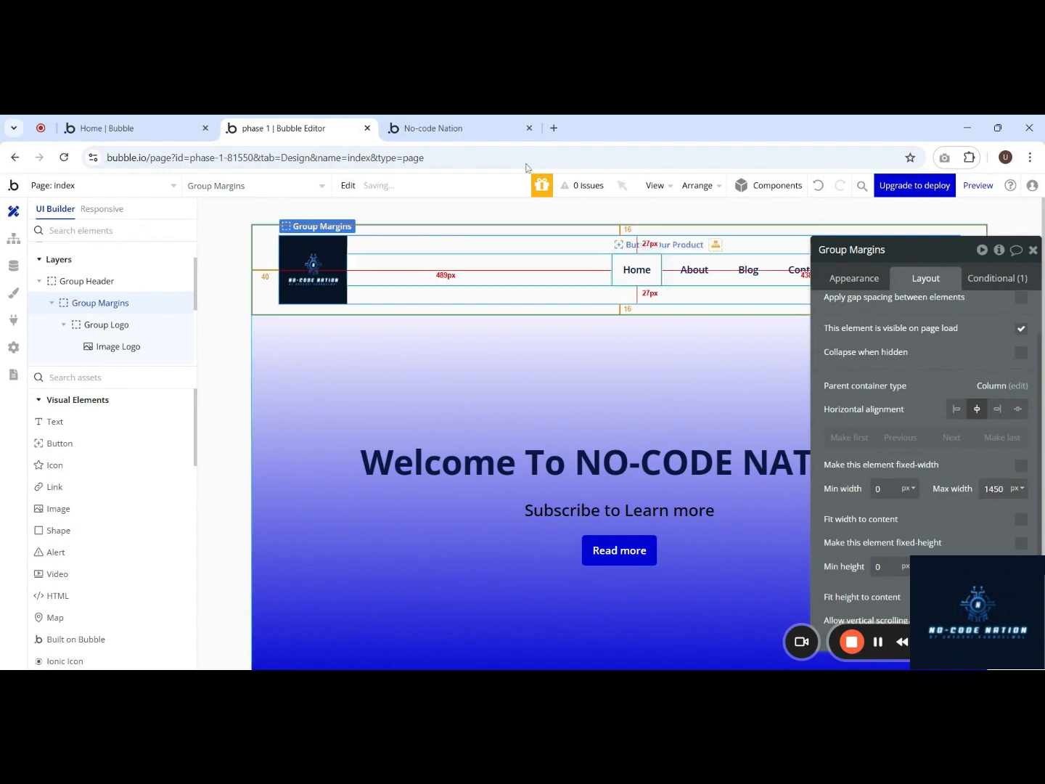
Step: Check the header's width and the banner on the No-code Nation preview page, and return to the Bubble editor
left_click(405, 122)
left_click(440, 193)
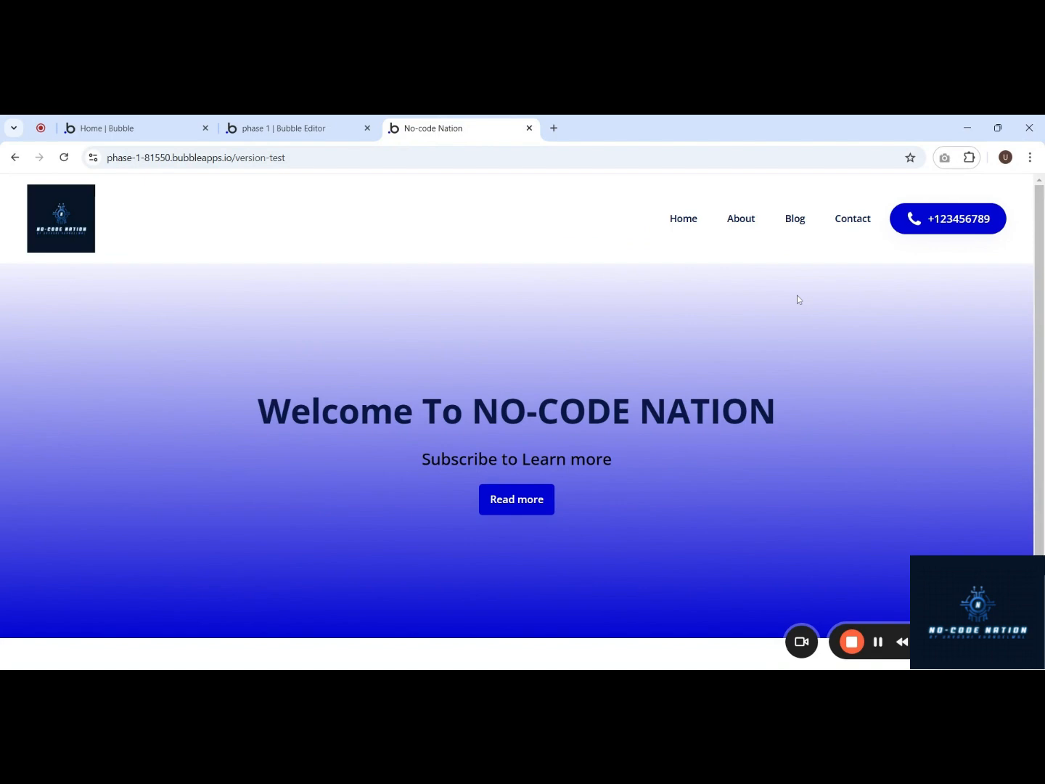
scroll(692, 329, "down", 1)
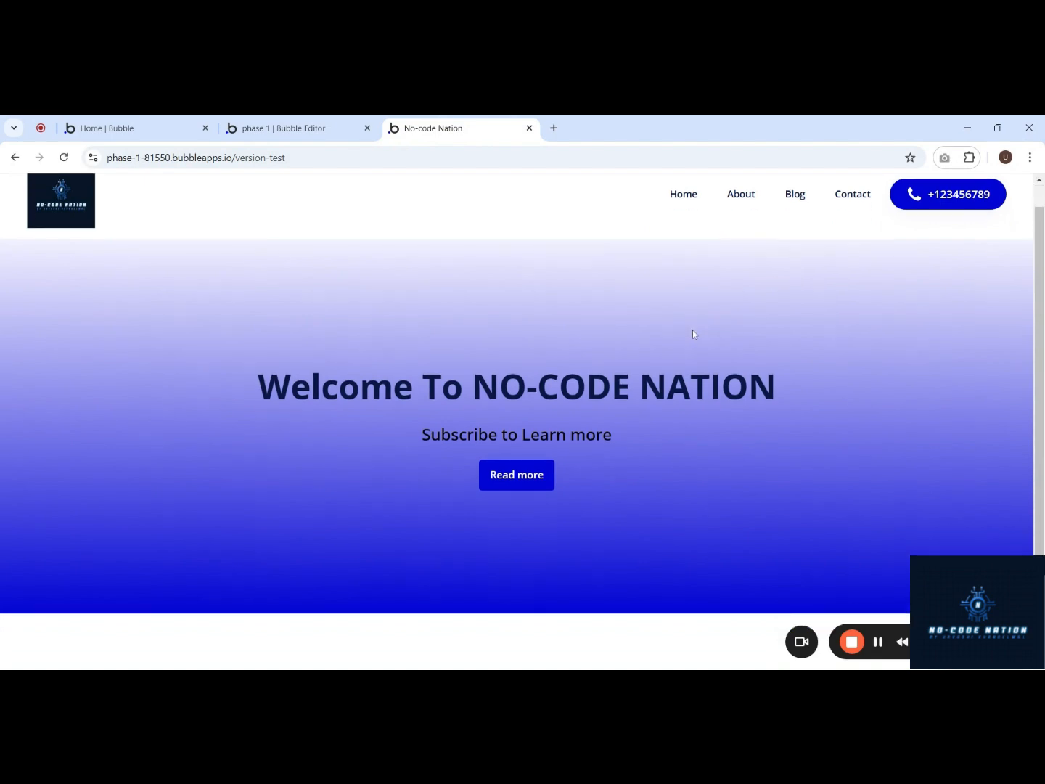
scroll(692, 329, "up", 1)
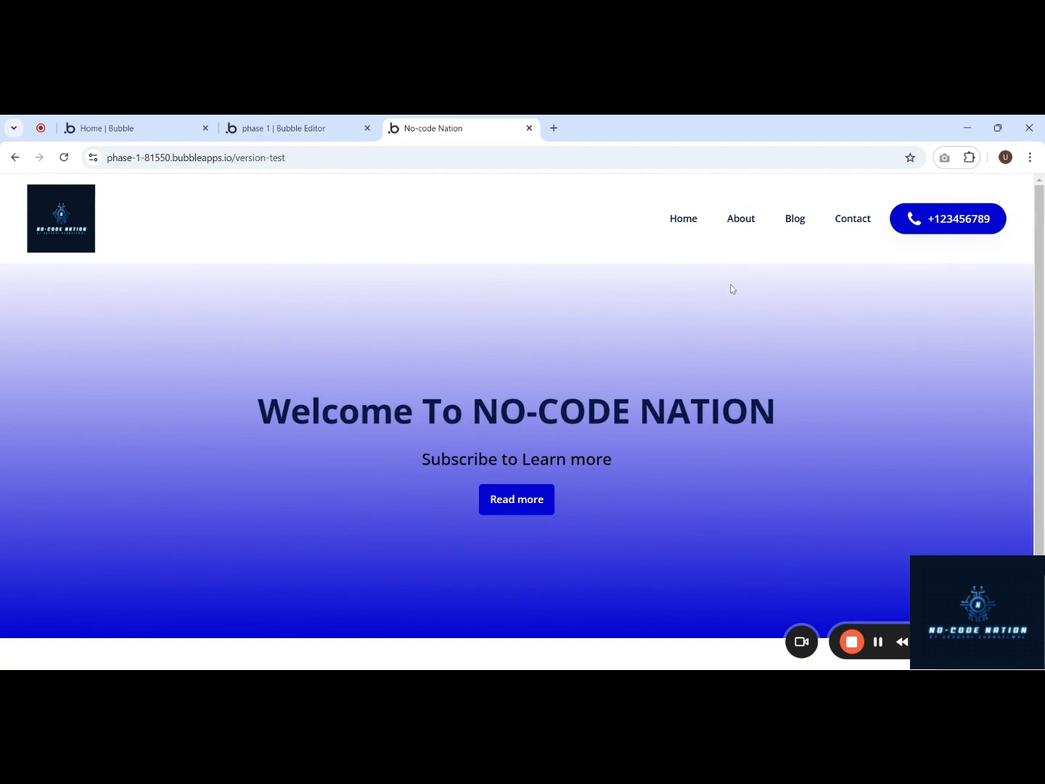
left_click(294, 129)
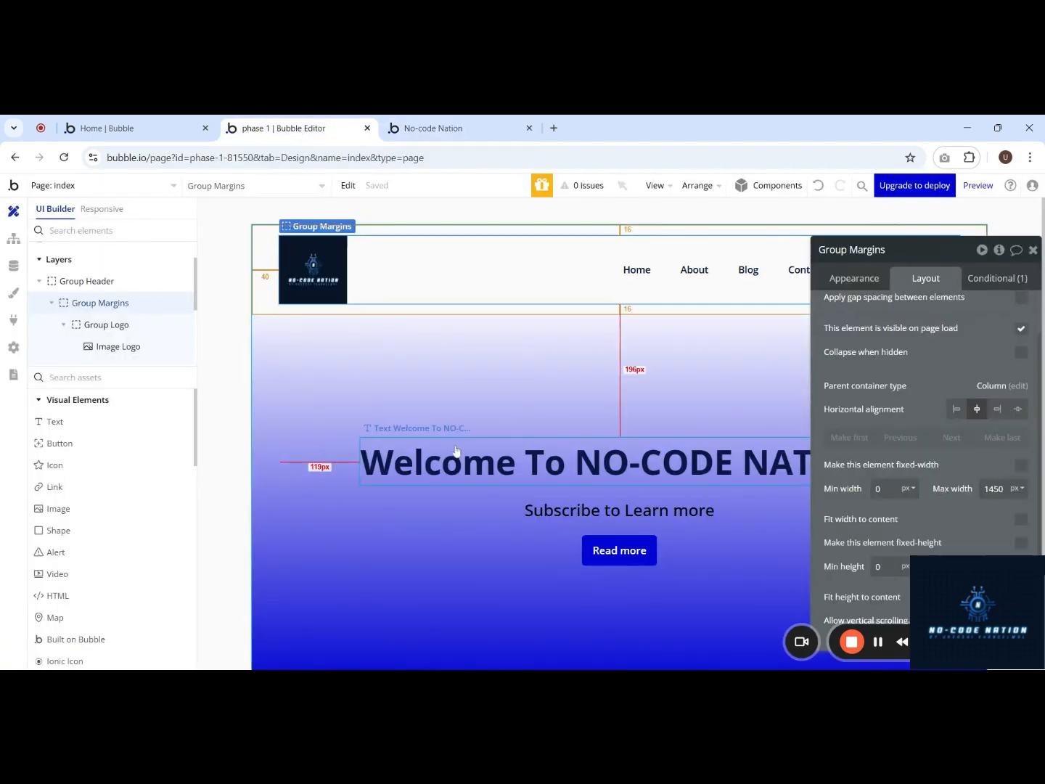
scroll(480, 462, "down", 2)
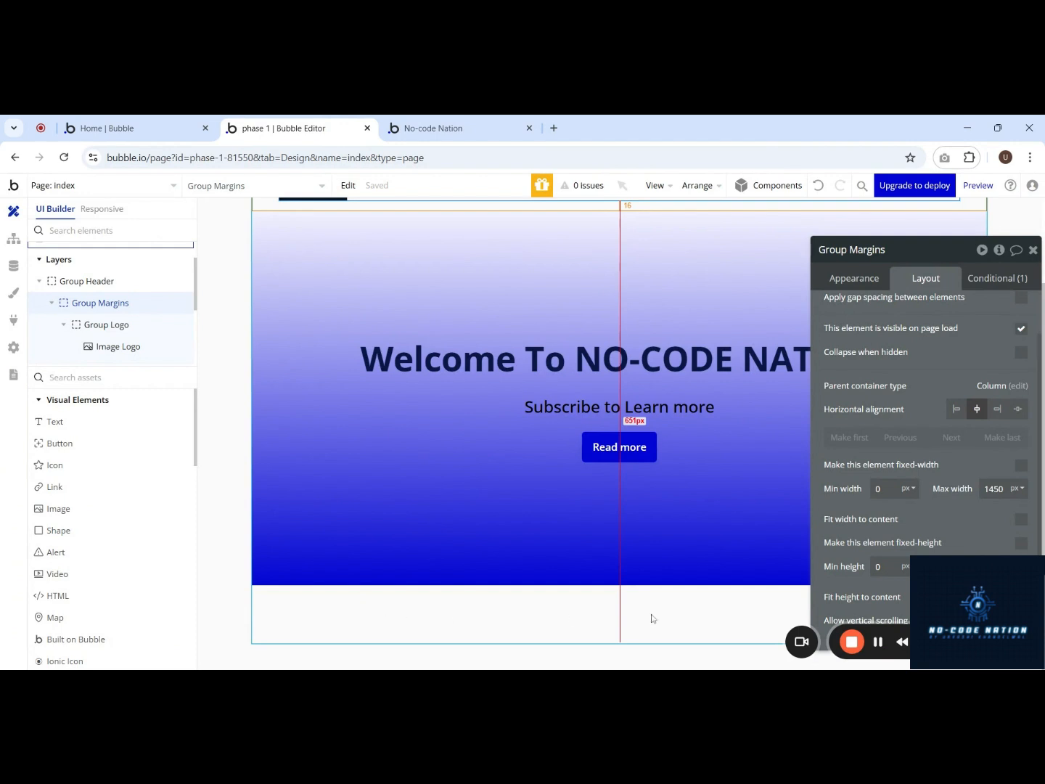
left_click(879, 643)
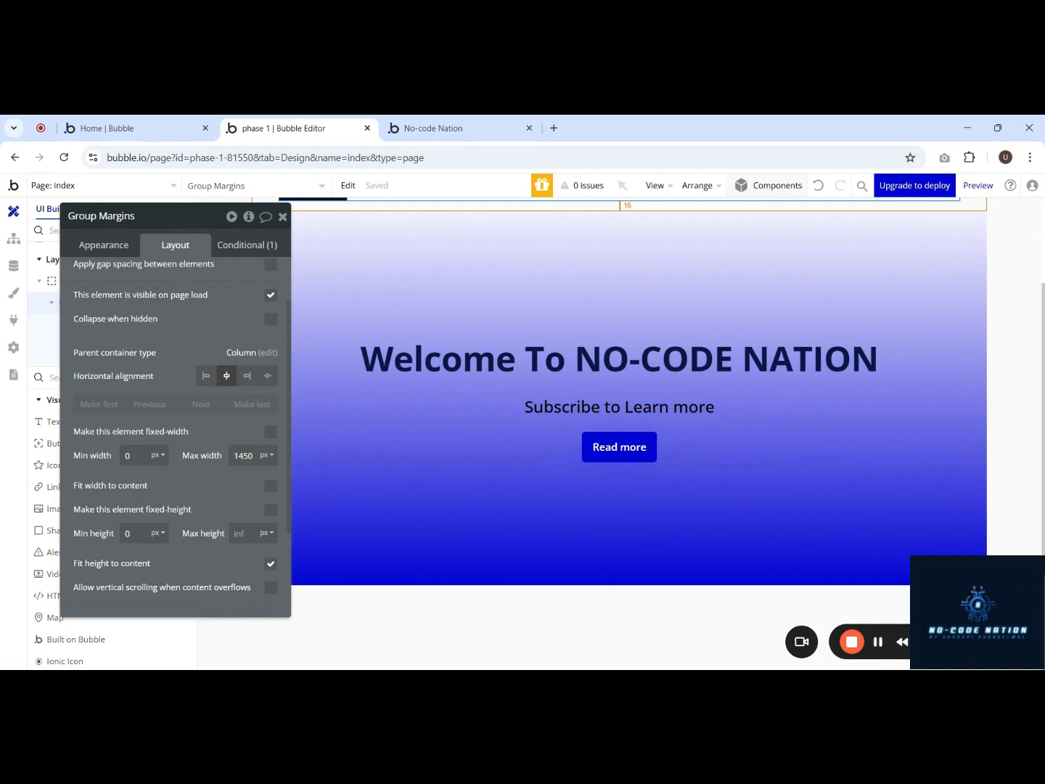
scroll(734, 359, "up", 2)
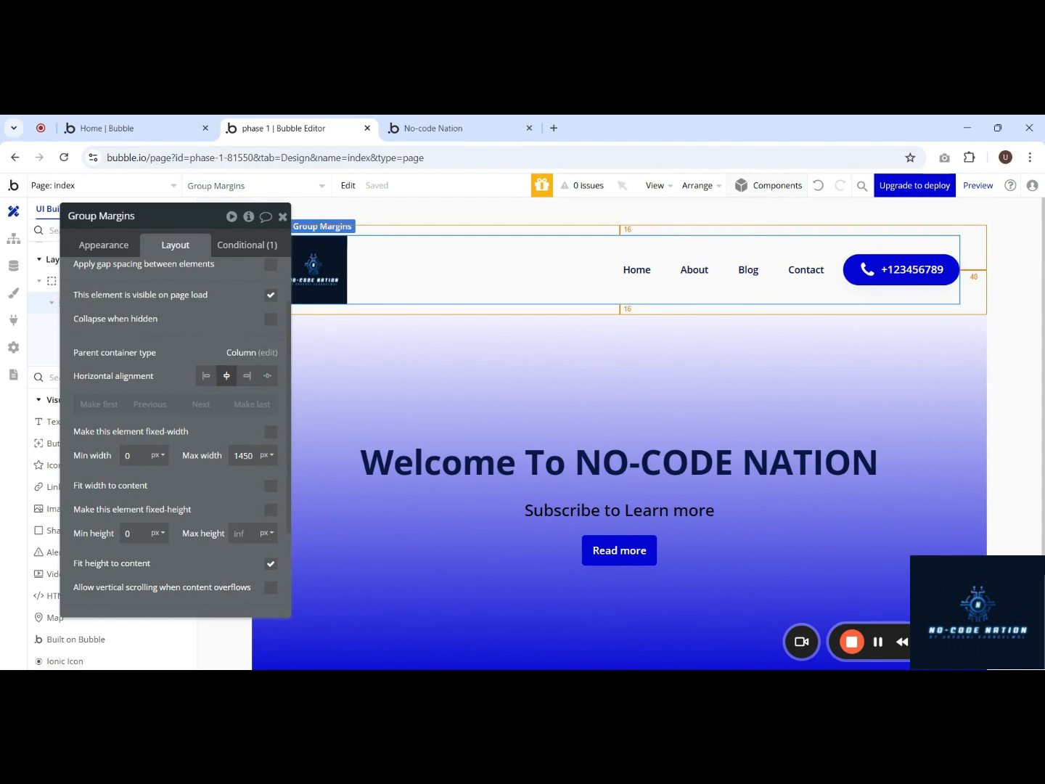
Step: Open the component library and expand the Headers and Marketing categories to browse their components
left_click(770, 188)
scroll(896, 356, "down", 10)
scroll(911, 421, "down", 5)
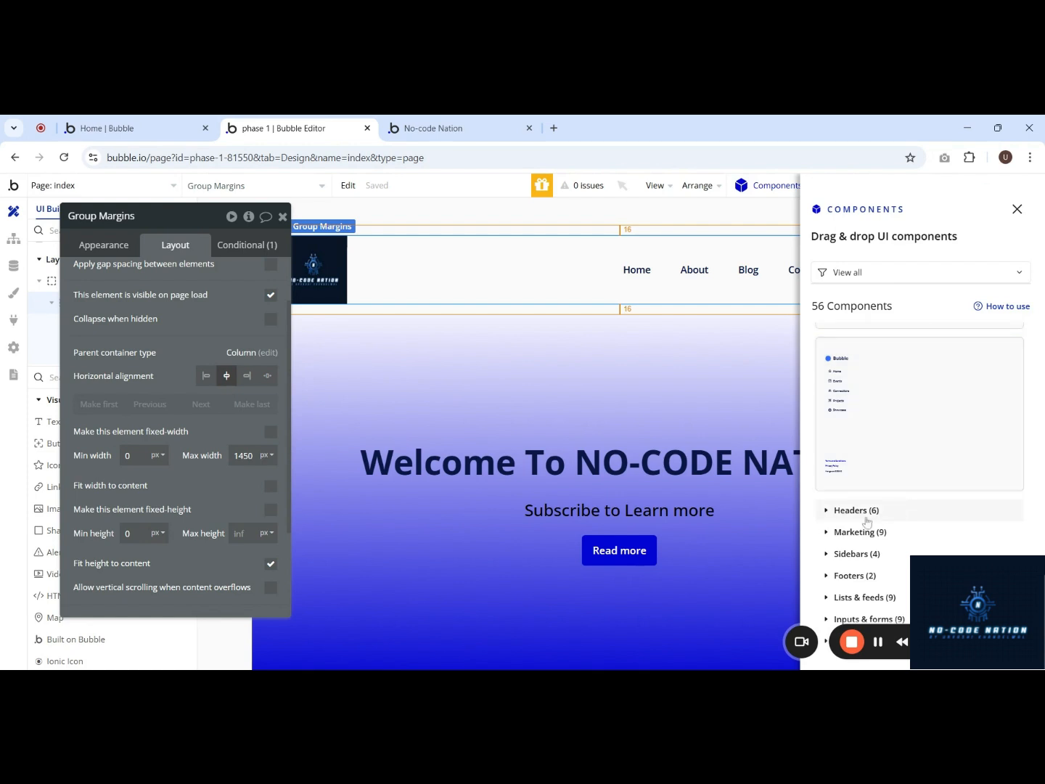
left_click(865, 514)
scroll(950, 510, "down", 5)
left_click(912, 535)
scroll(950, 432, "down", 5)
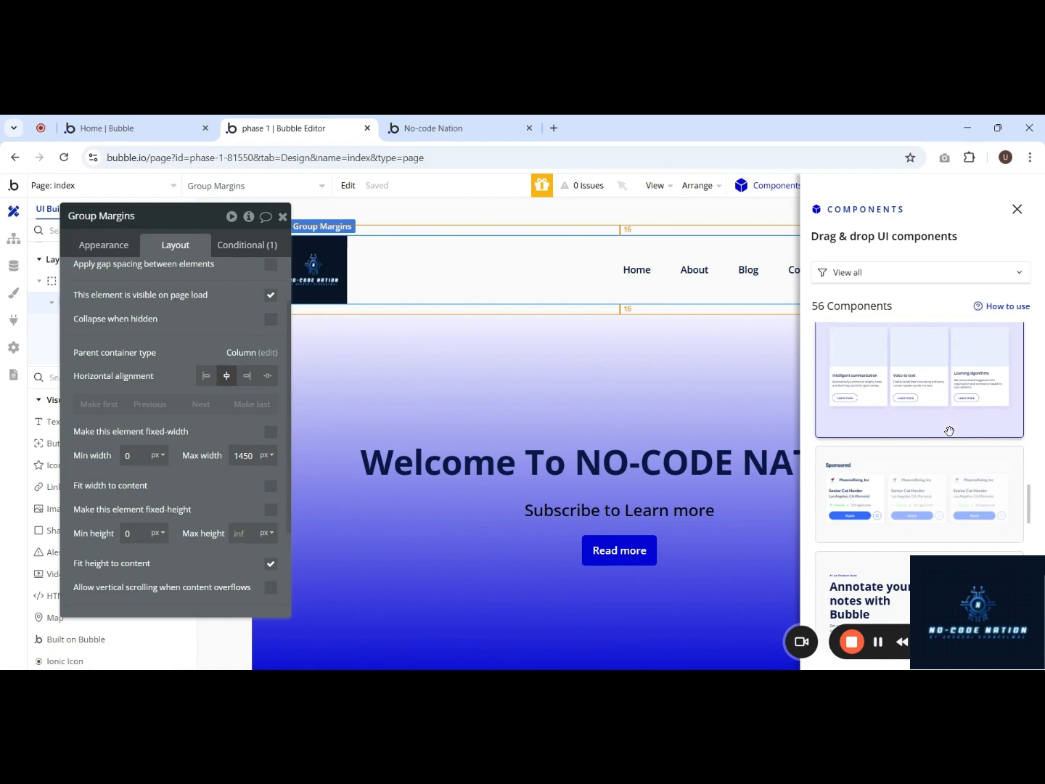
Step: Try to add the "Unleash the power of AI in your workflow" Marketing component below the home banner, and close the component library
scroll(935, 403, "down", 3)
scroll(947, 506, "down", 3)
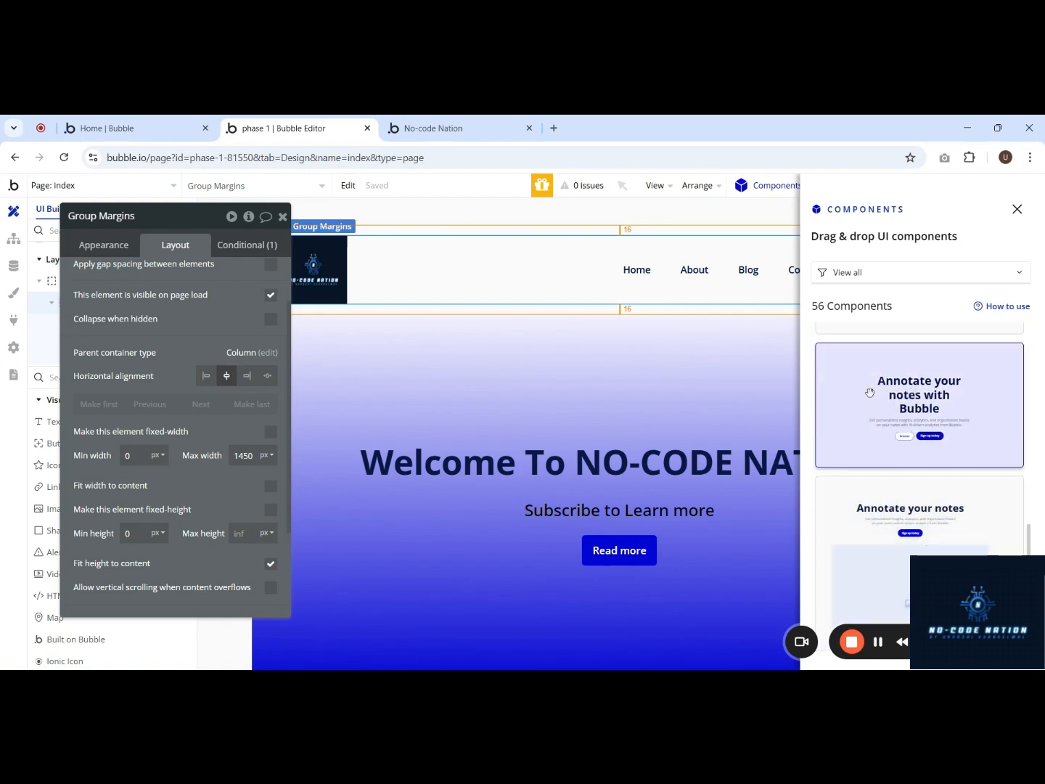
scroll(916, 403, "up", 2)
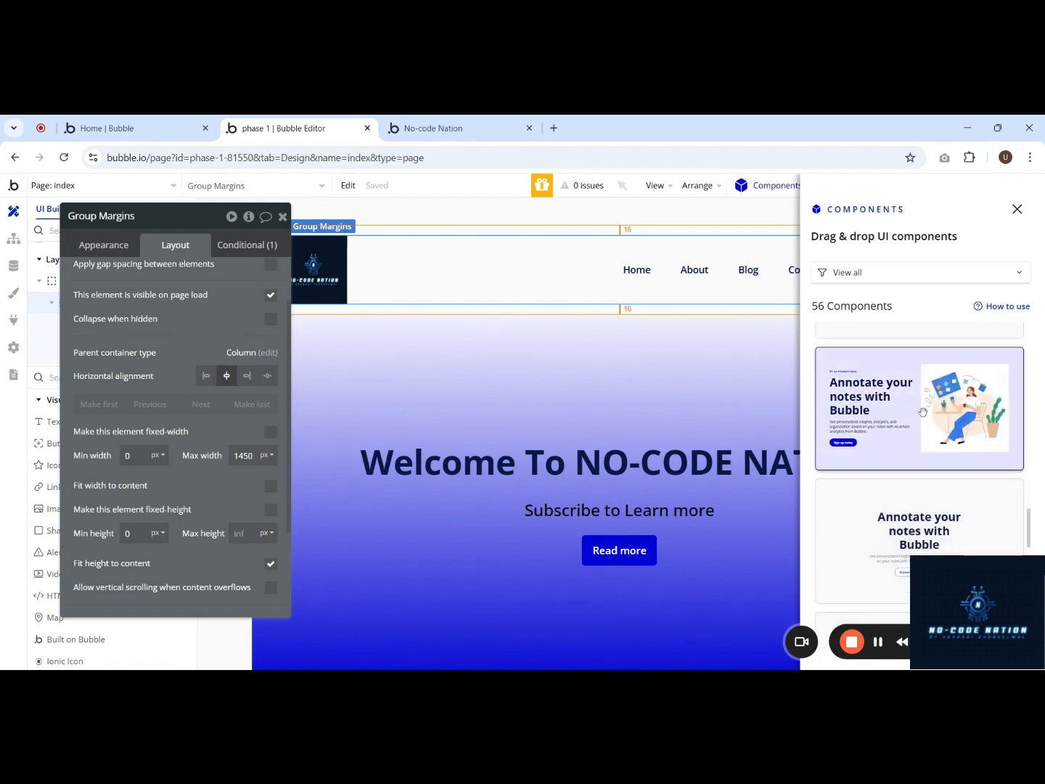
scroll(894, 422, "up", 1)
scroll(895, 422, "up", 1)
scroll(929, 432, "up", 2)
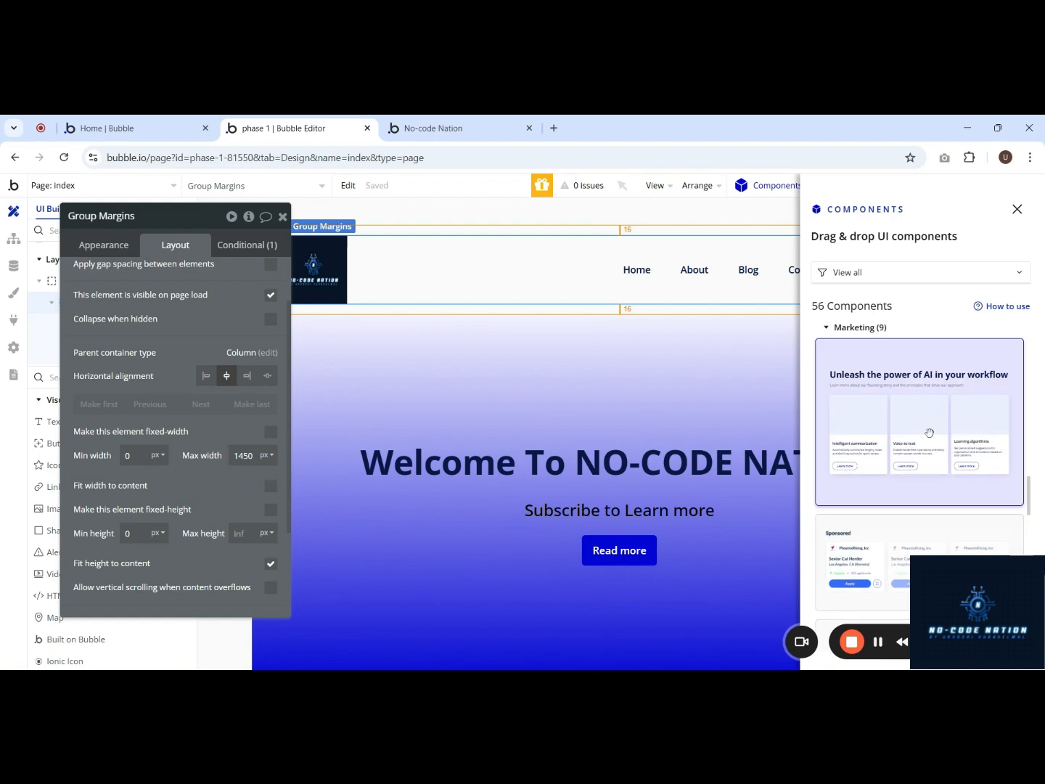
scroll(687, 402, "down", 3)
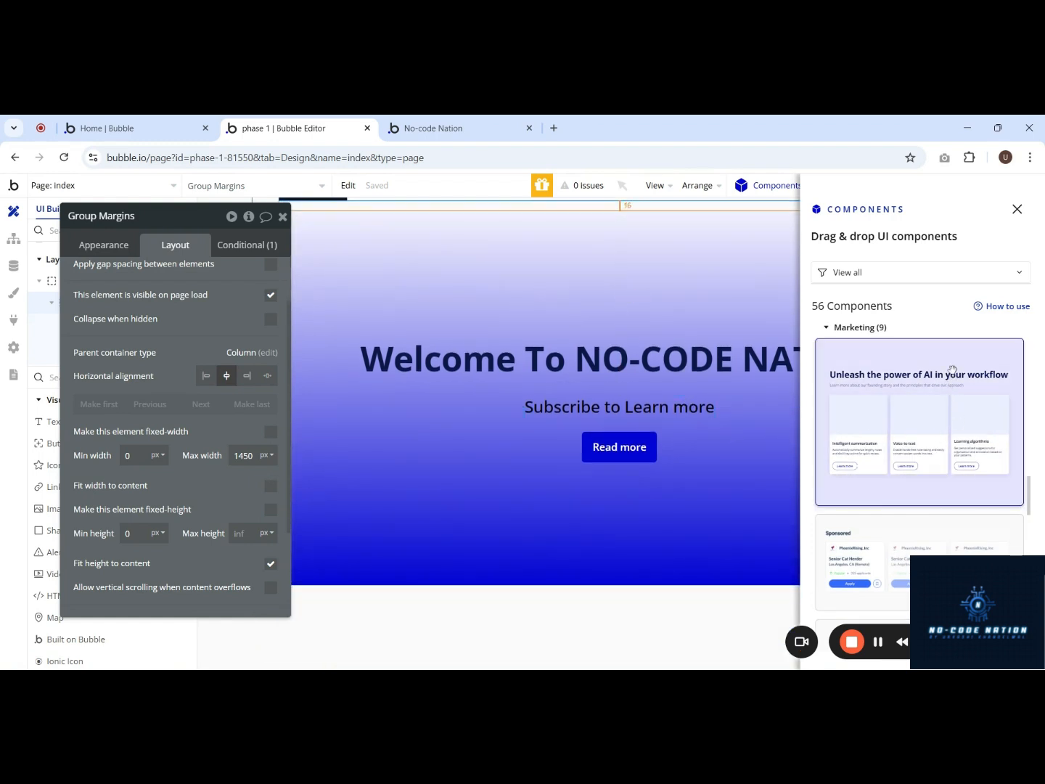
left_click_drag(951, 370, 618, 576)
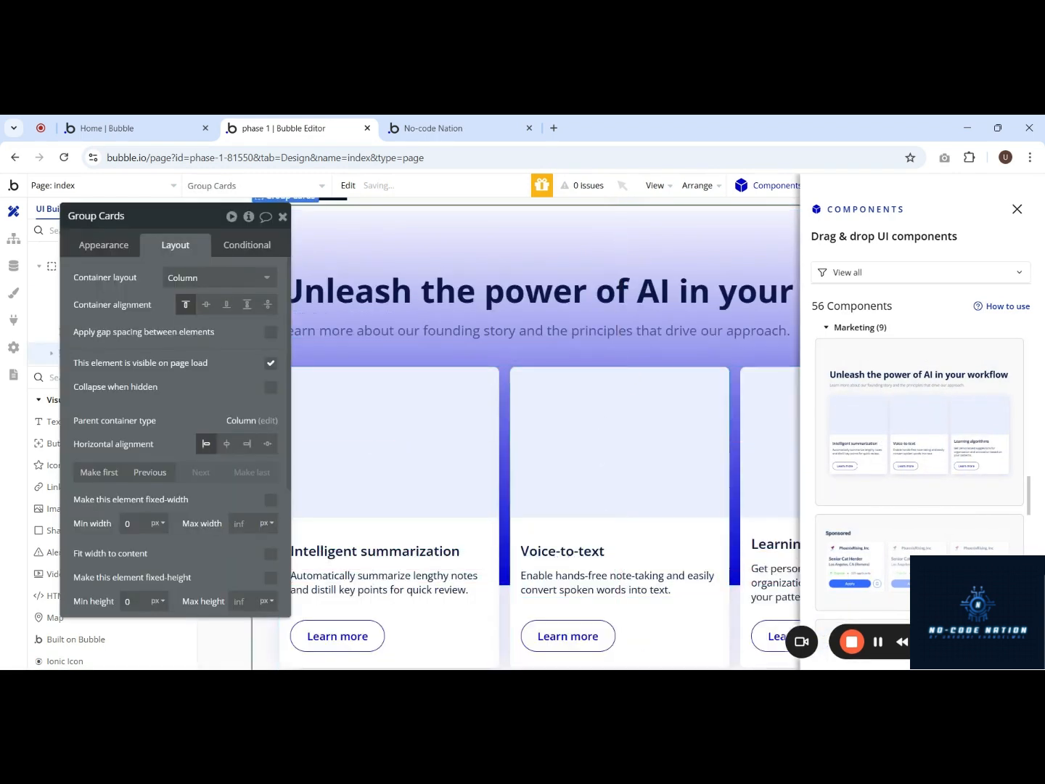
left_click(1017, 213)
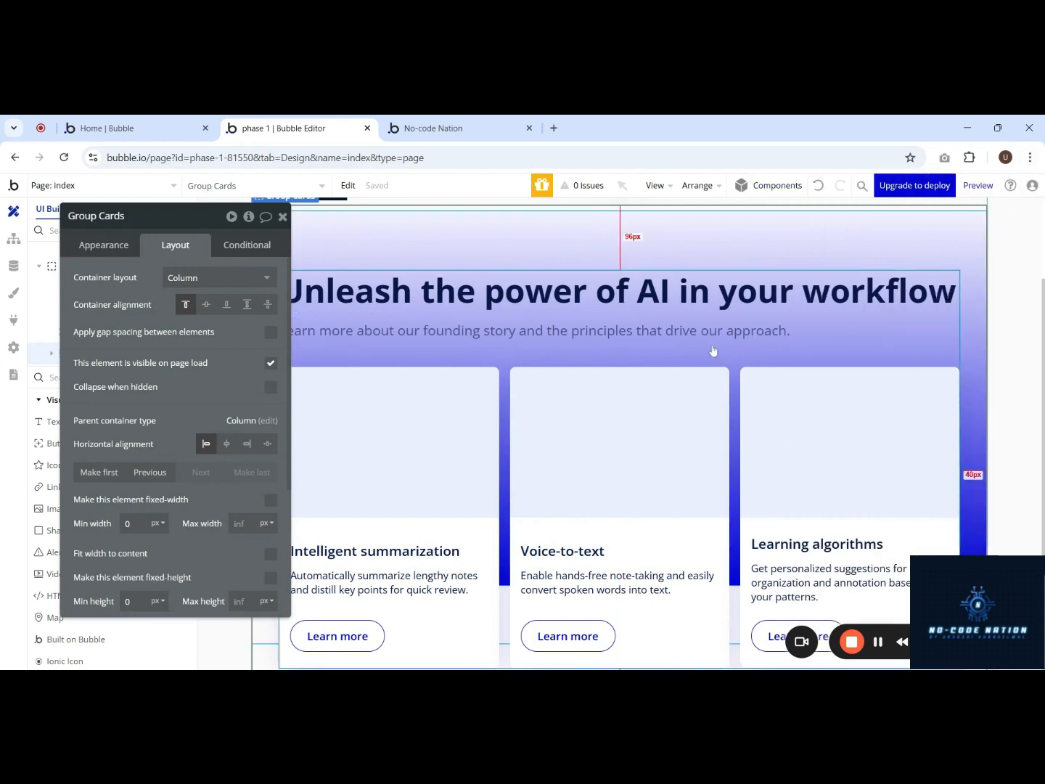
Step: Inspect the layout of the added card section's Group Content, and undo the insertion of that component
scroll(833, 343, "down", 1)
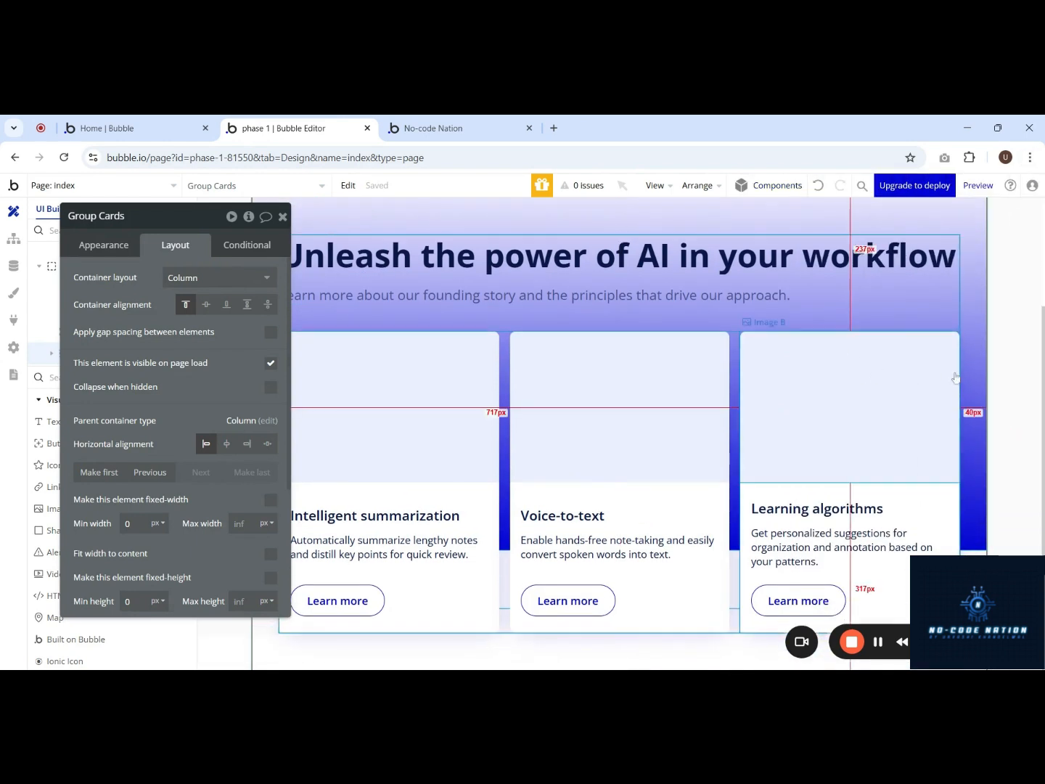
left_click(736, 358)
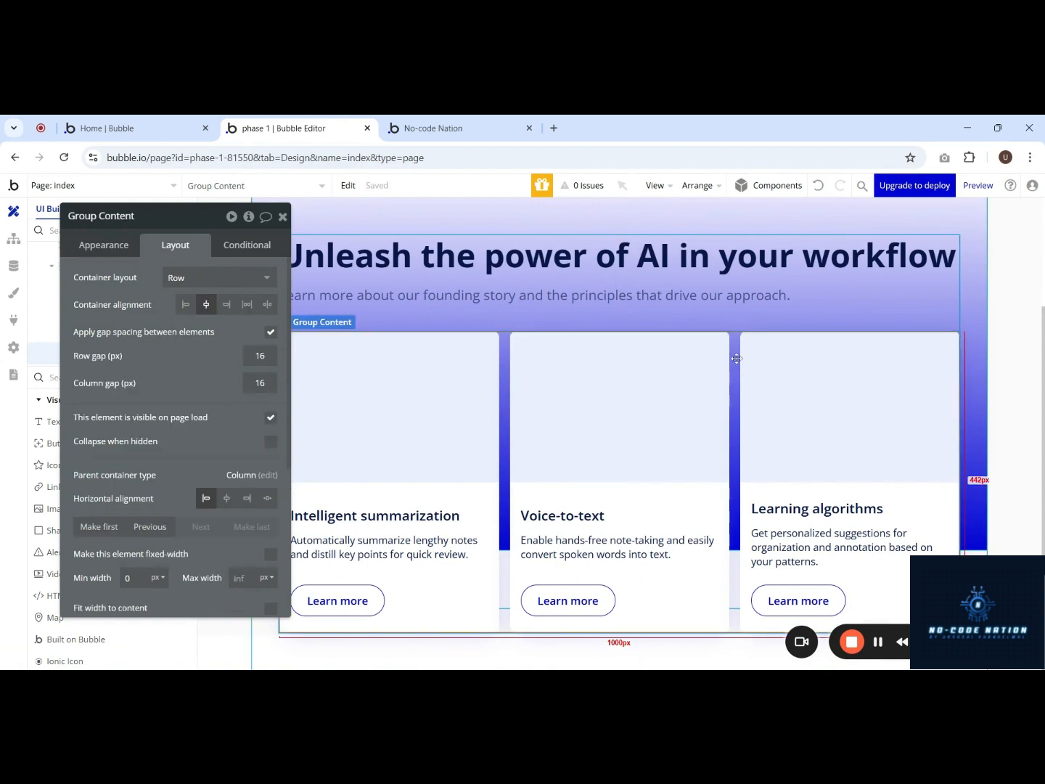
left_click(819, 187)
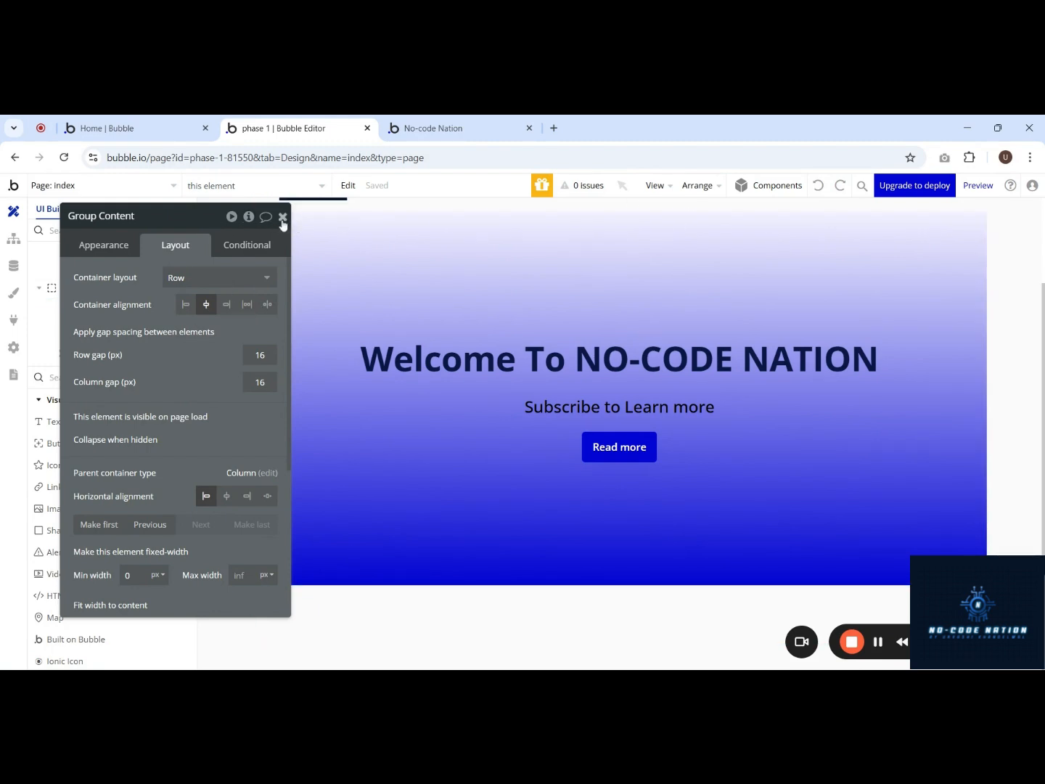
Step: Add the "Explore all our features" component from the library's Marketing category to the index page, aiming below the home banner
left_click(774, 190)
scroll(919, 460, "down", 3)
scroll(917, 461, "down", 5)
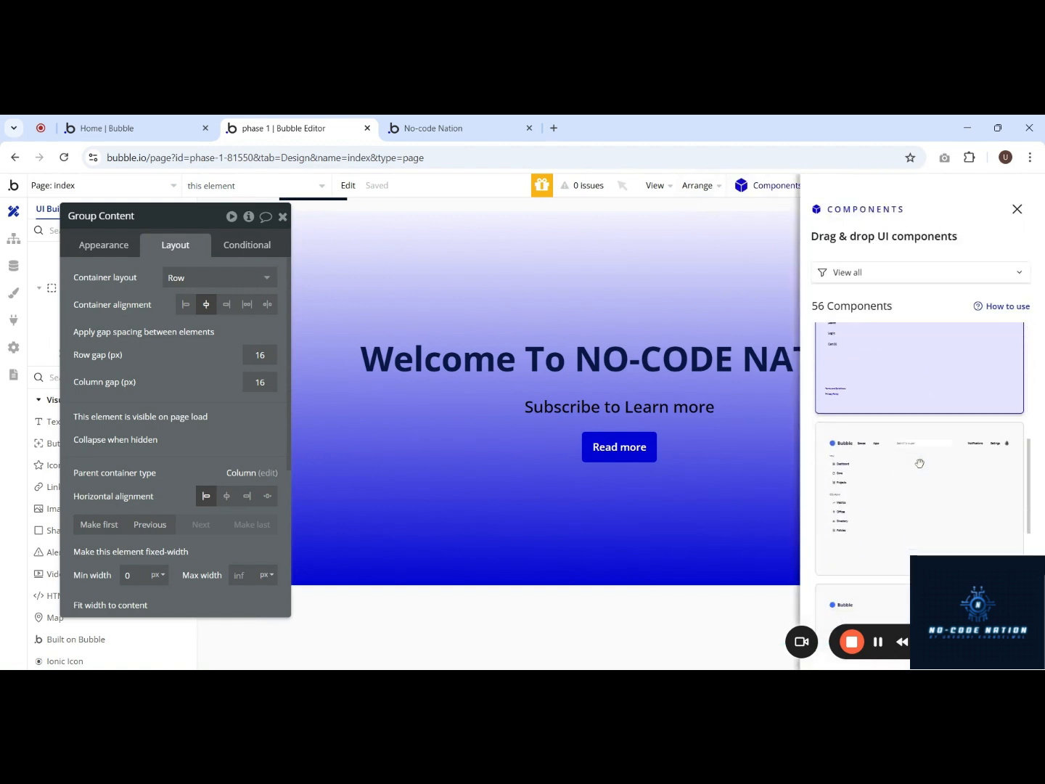
left_click(857, 510)
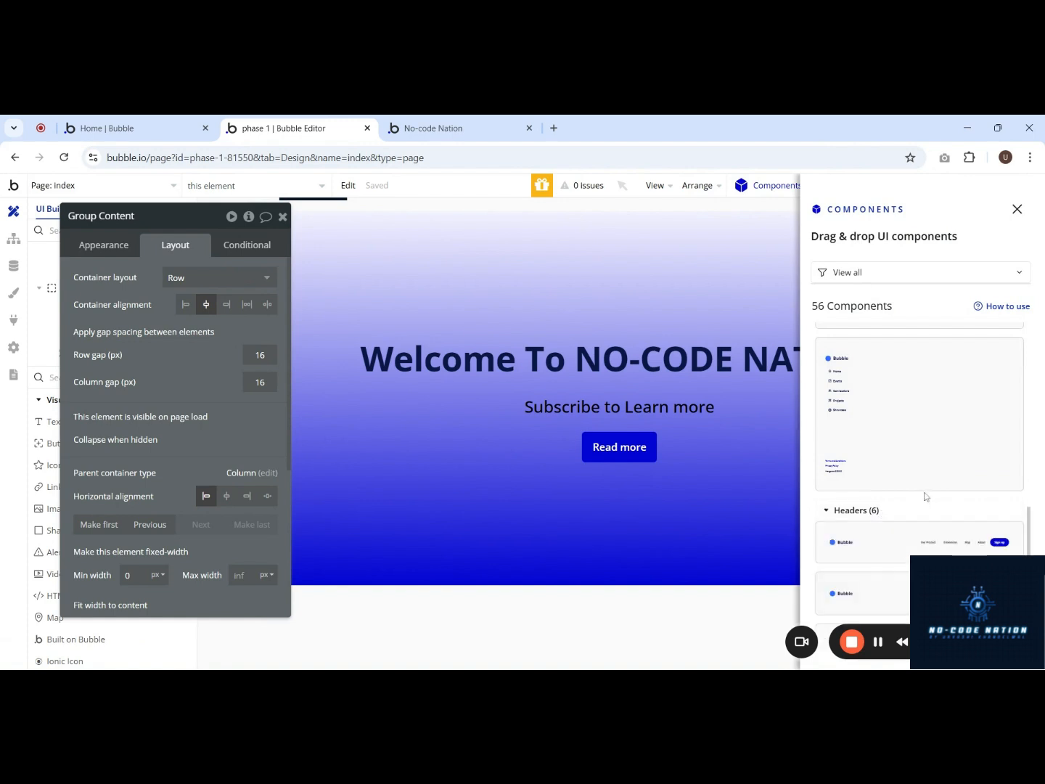
scroll(922, 493, "down", 4)
left_click(891, 540)
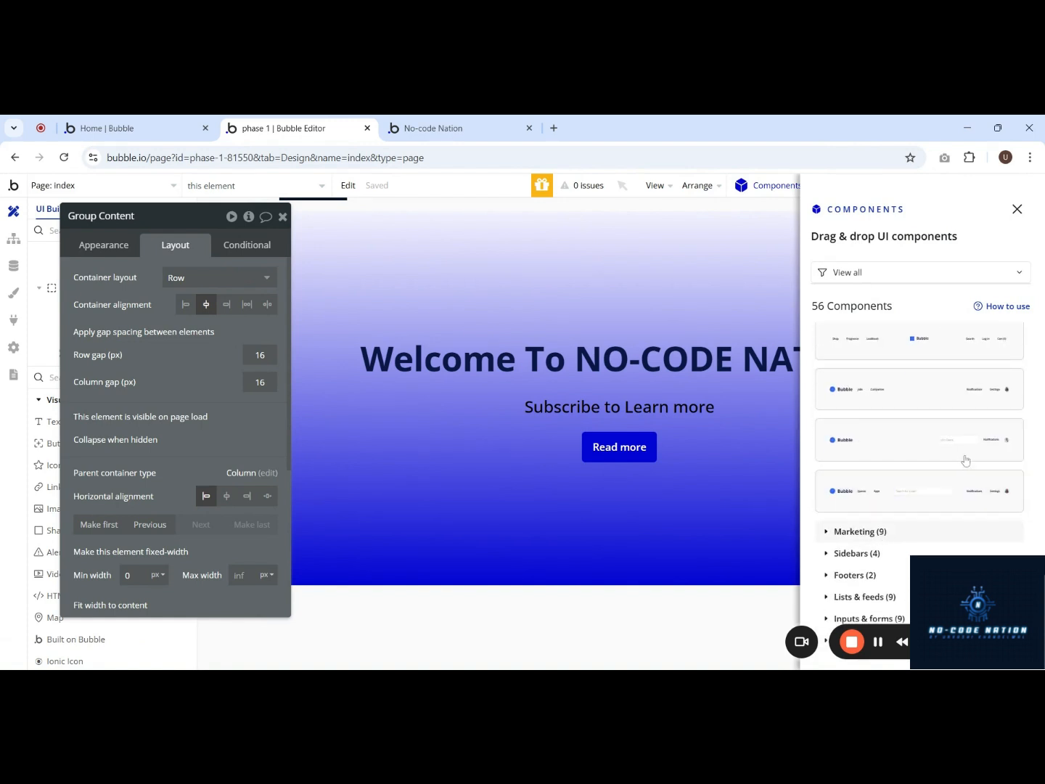
scroll(960, 455, "down", 5)
scroll(961, 455, "down", 8)
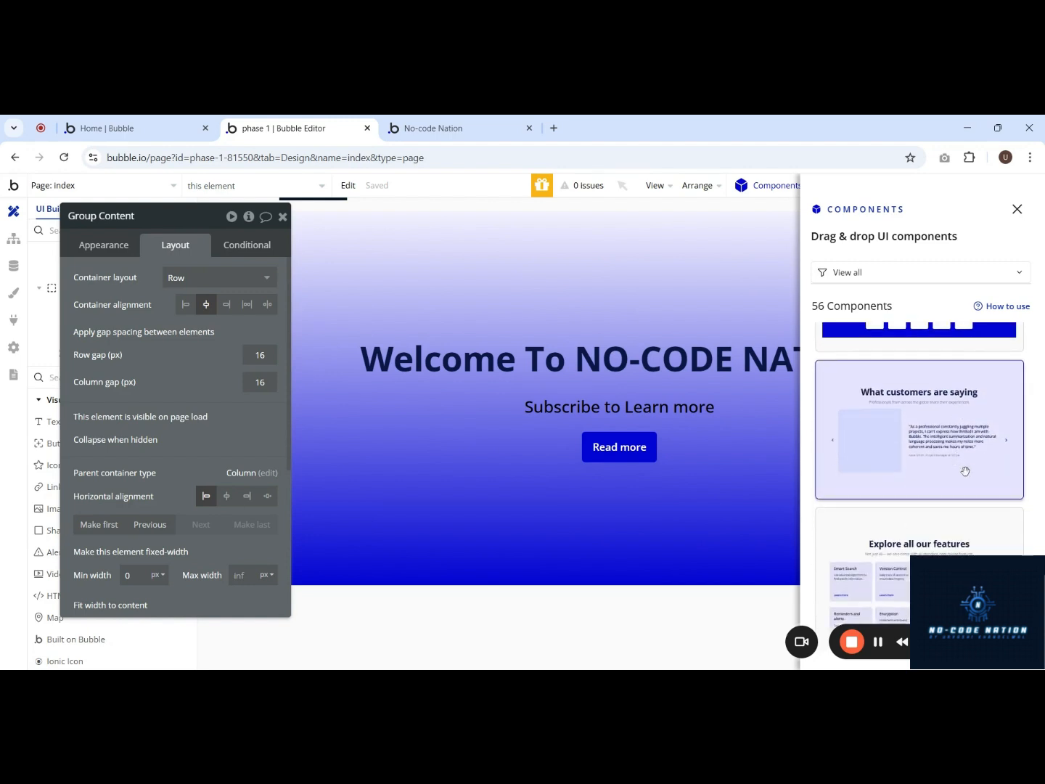
scroll(897, 458, "down", 2)
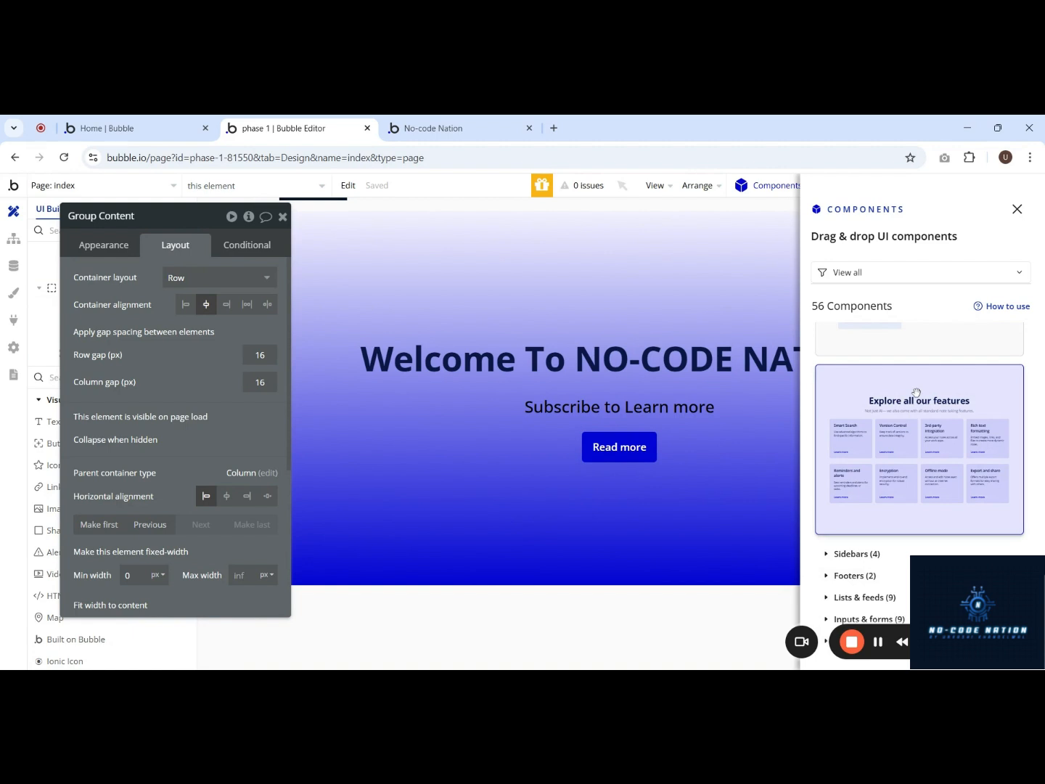
left_click_drag(911, 395, 692, 542)
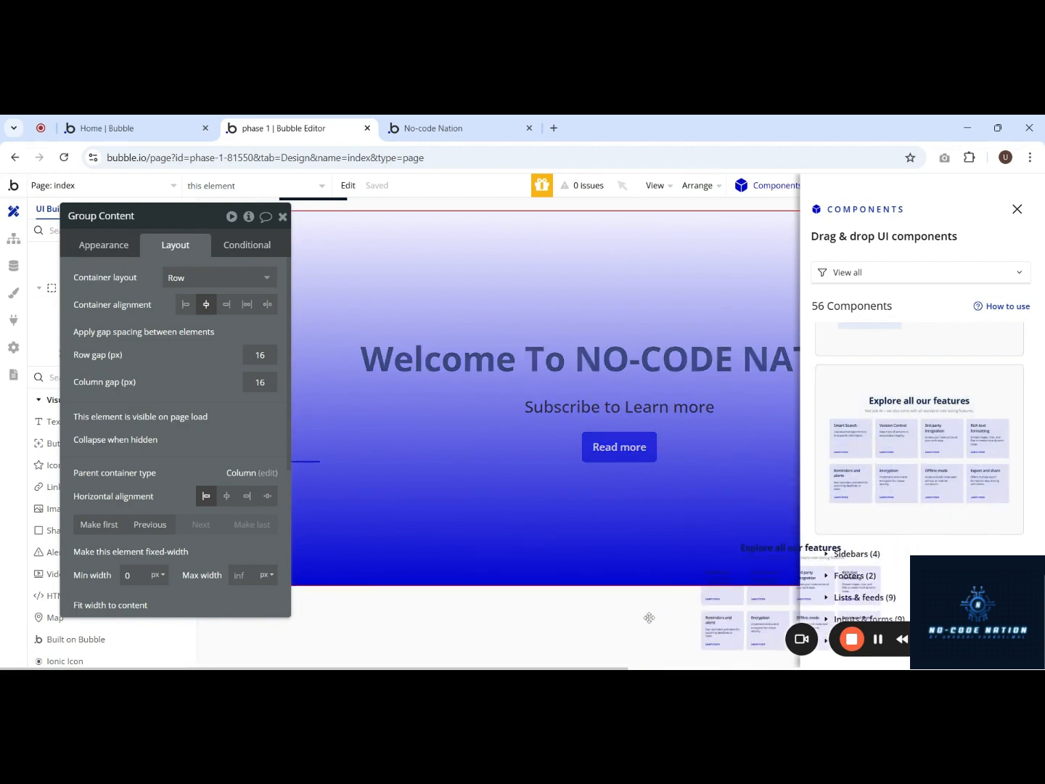
left_click_drag(624, 621, 625, 625)
right_click(625, 625)
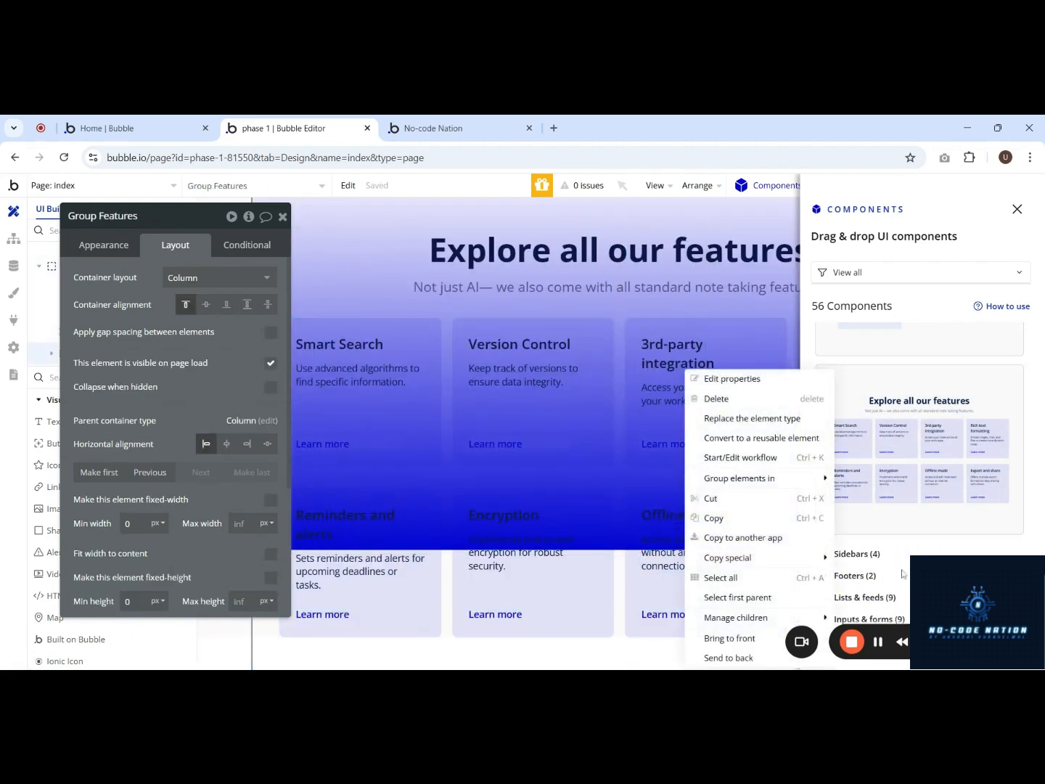
Step: Move Group Features out of Group home banner so it sits at the same level, below the banner
left_click(765, 327)
left_click_drag(766, 329, 741, 228)
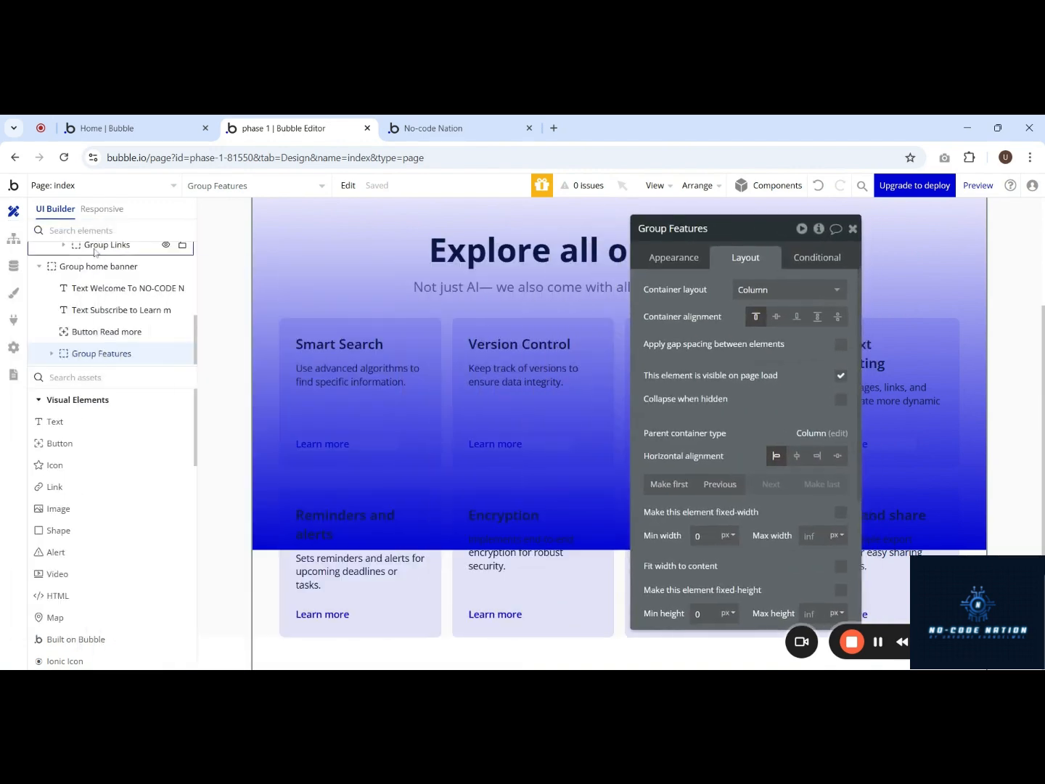
left_click(39, 267)
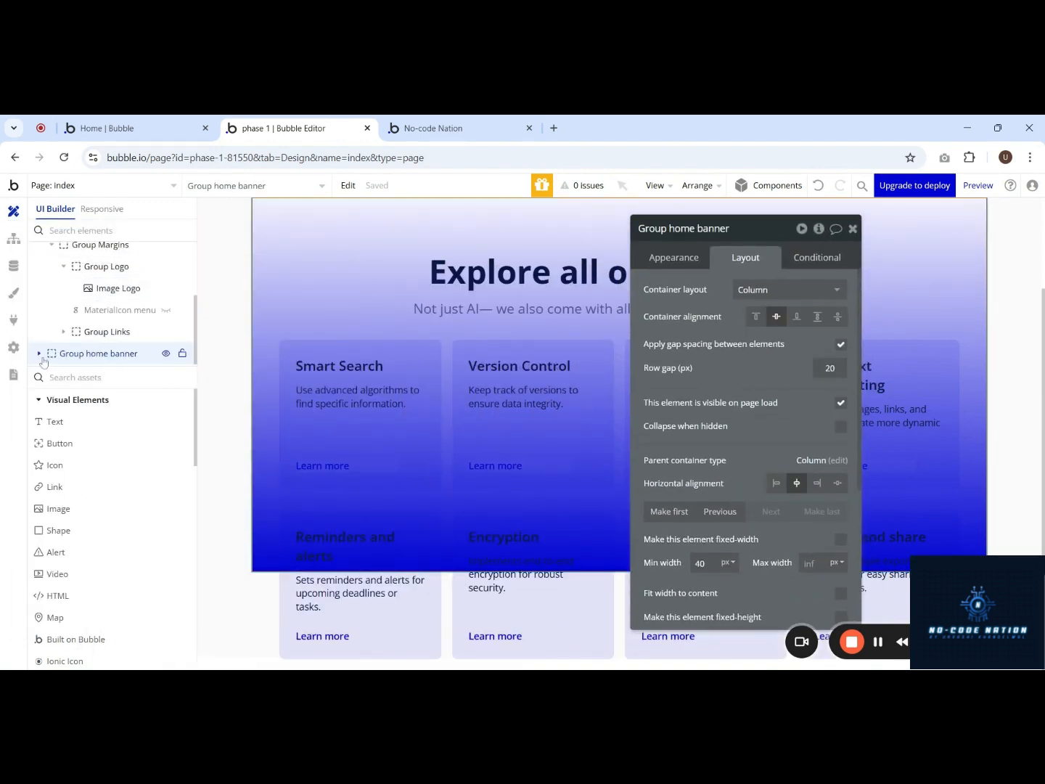
mouse_move(43, 362)
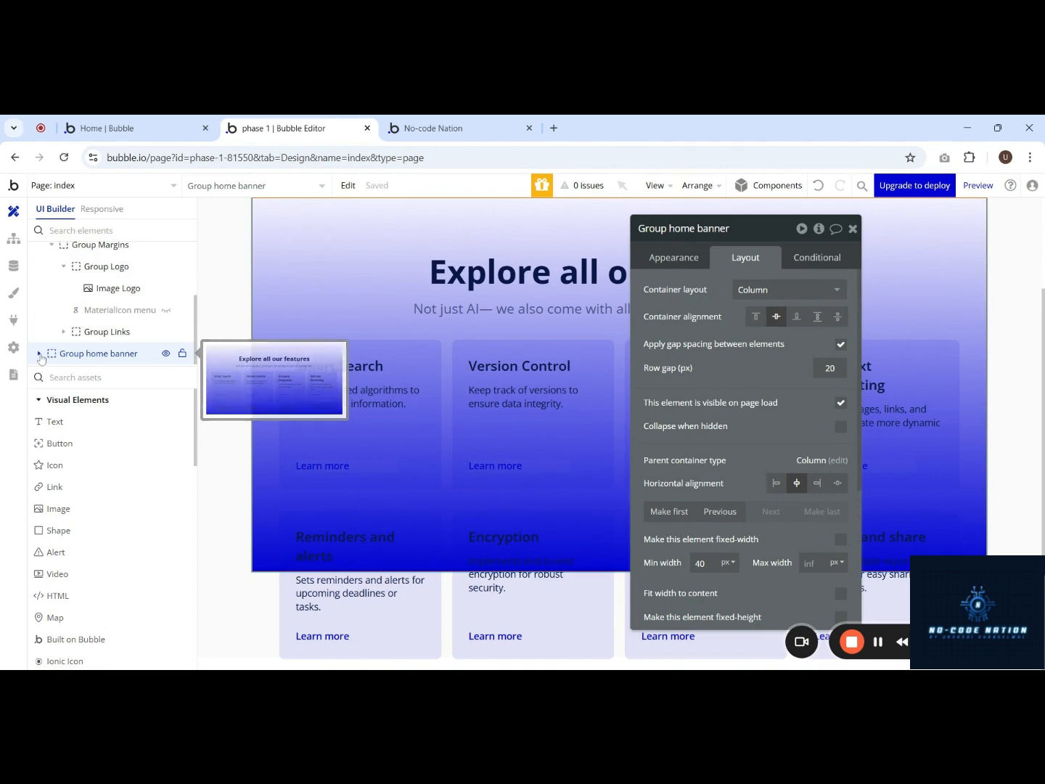
left_click(39, 354)
mouse_move(86, 356)
left_mouse_down()
mouse_move(87, 264)
mouse_move(81, 366)
left_mouse_up()
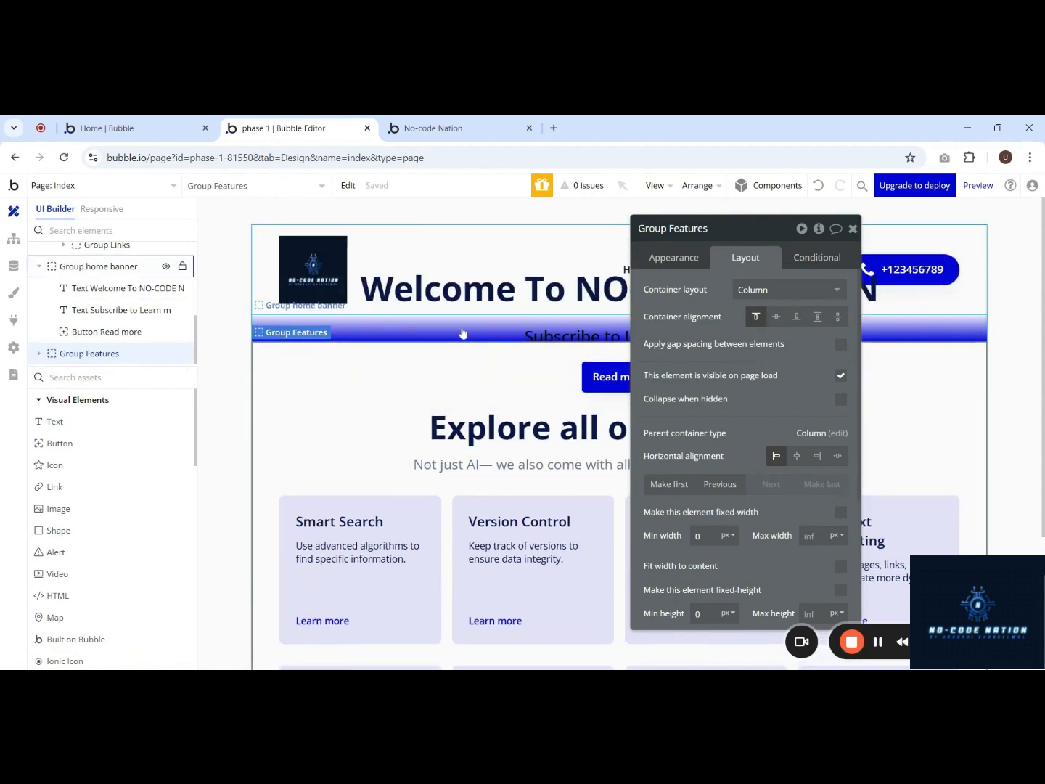
Step: Reorder Group Features above Group home banner in the elements tree
left_click_drag(70, 356, 63, 262)
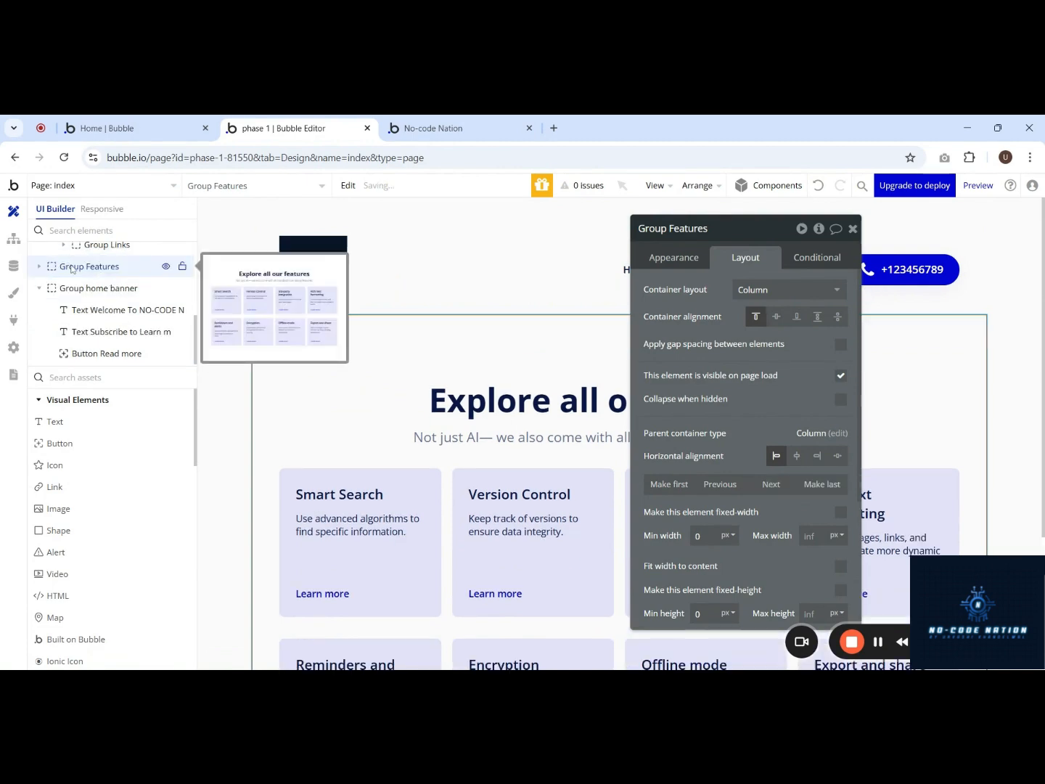
scroll(578, 396, "down", 4)
scroll(454, 388, "up", 3)
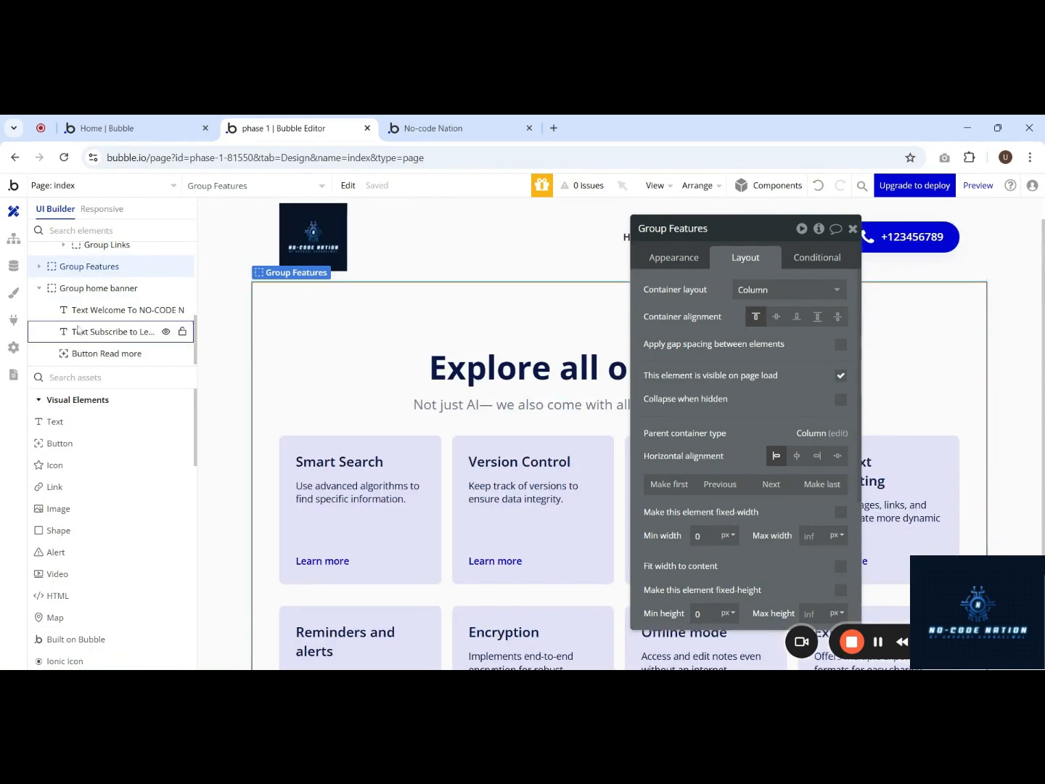
Step: Collapse Group home banner in the elements tree and reorder Group Features below it
left_click_drag(80, 266, 121, 336)
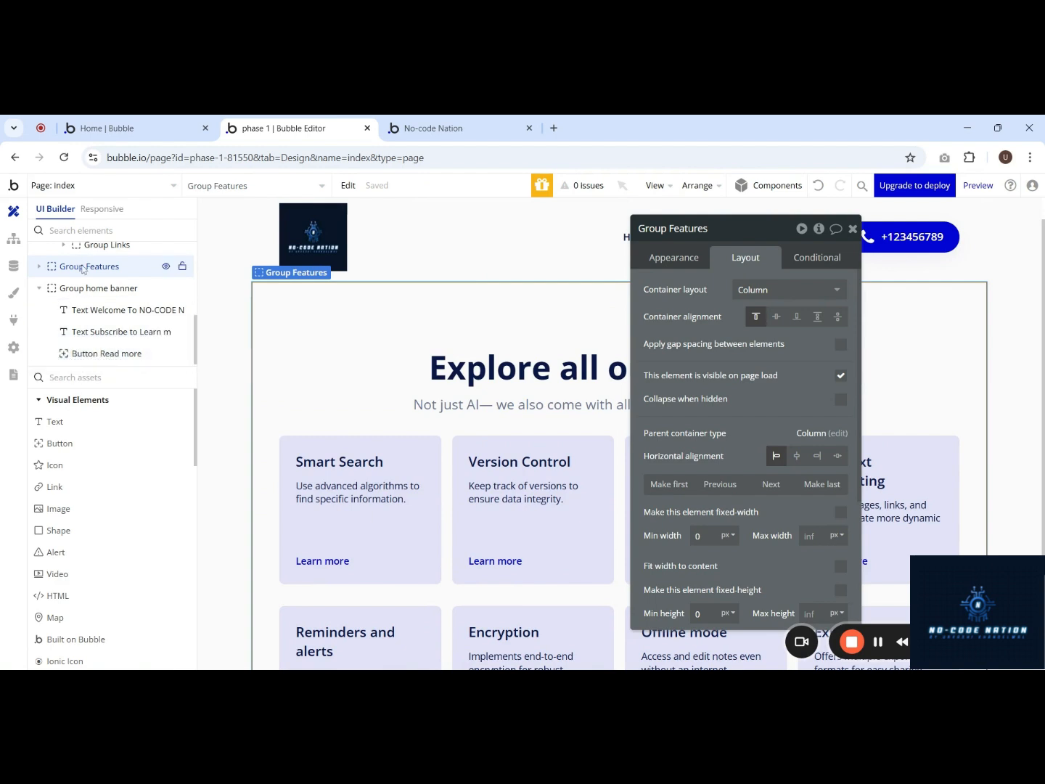
mouse_move(49, 277)
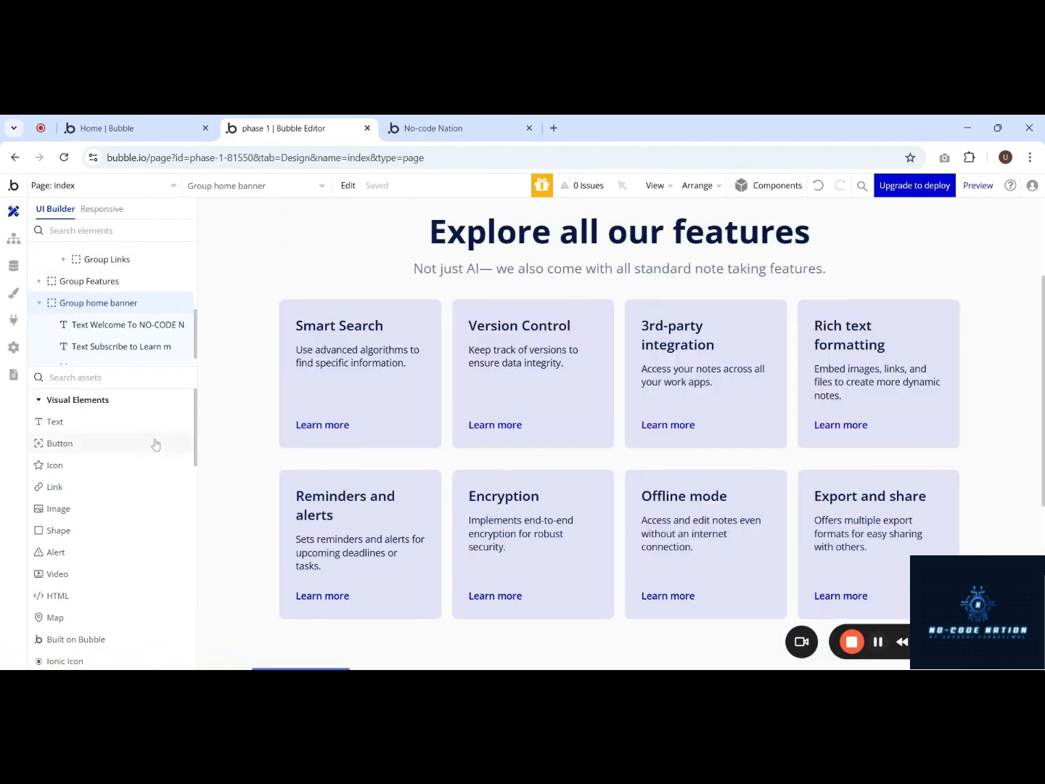
left_click(45, 304)
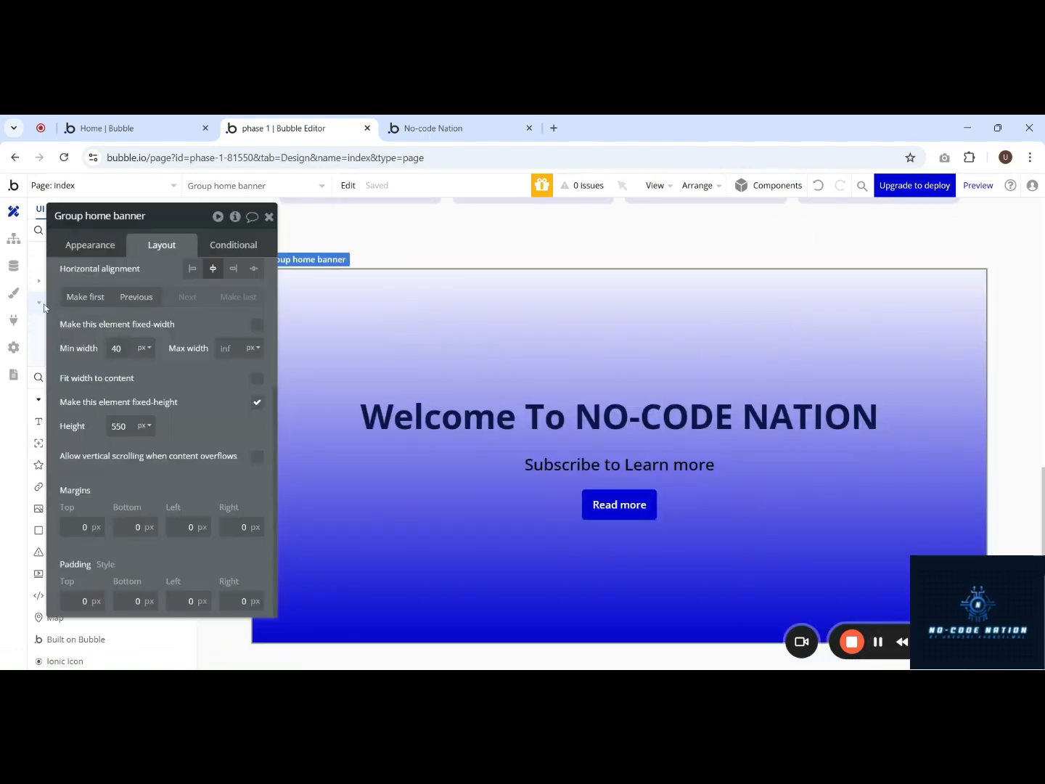
left_click(269, 216)
left_click(39, 308)
left_click(268, 216)
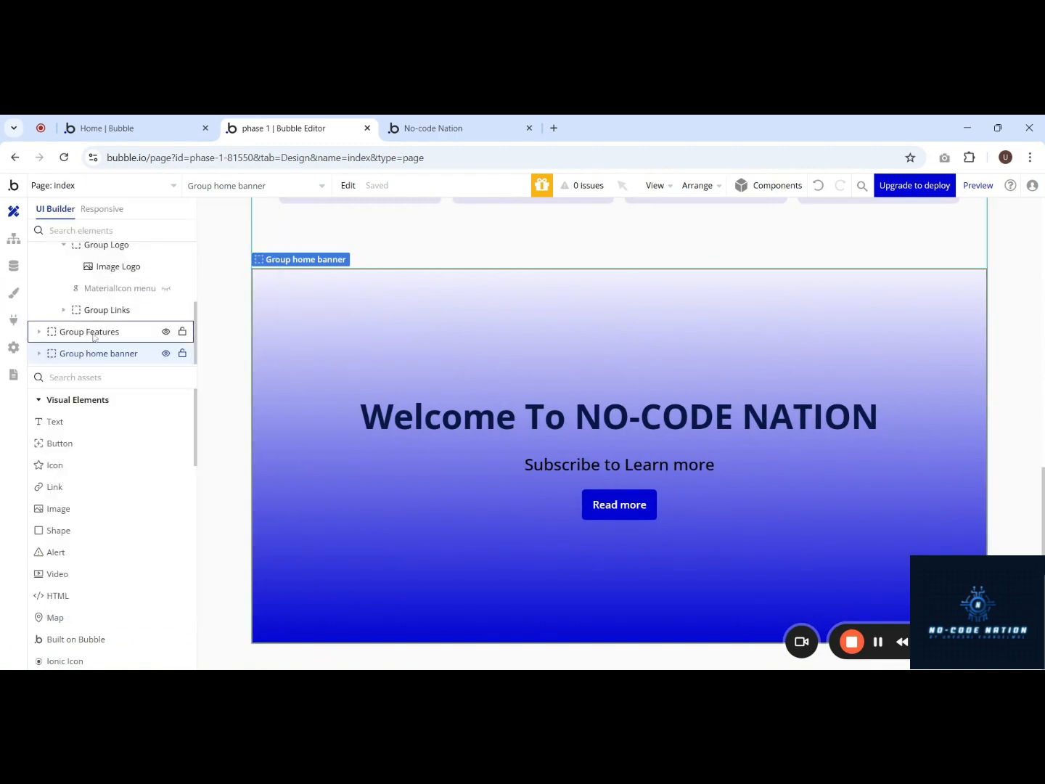
left_click(93, 337)
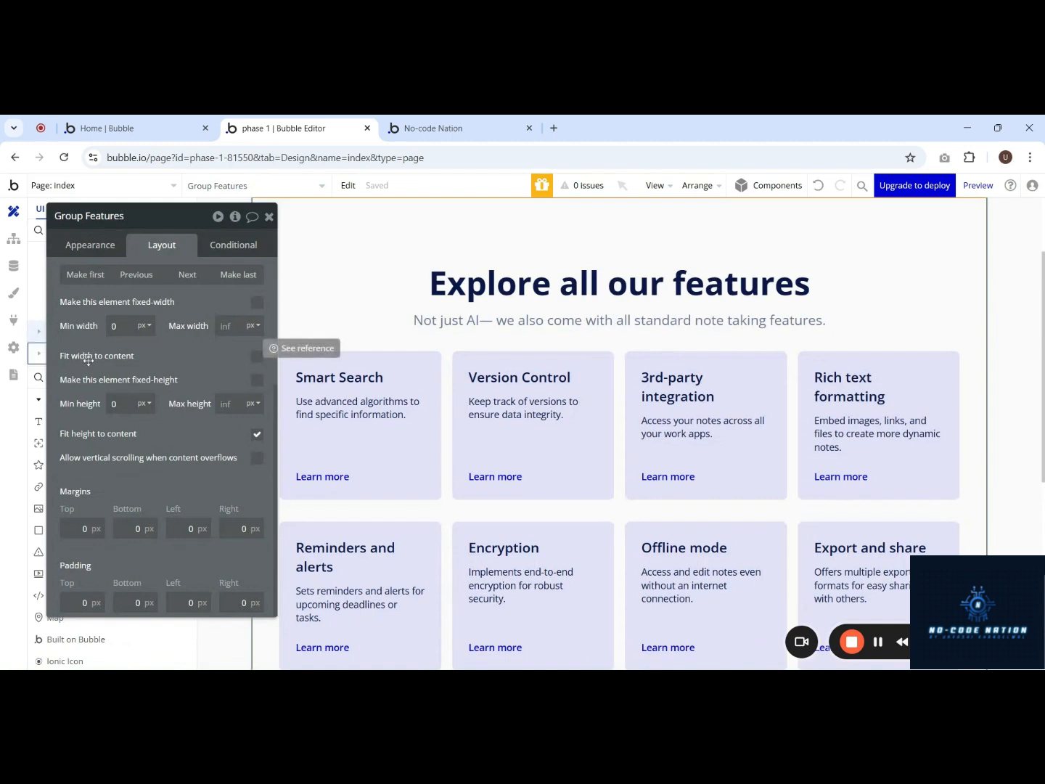
left_click_drag(209, 229, 524, 251)
left_click_drag(107, 331, 88, 362)
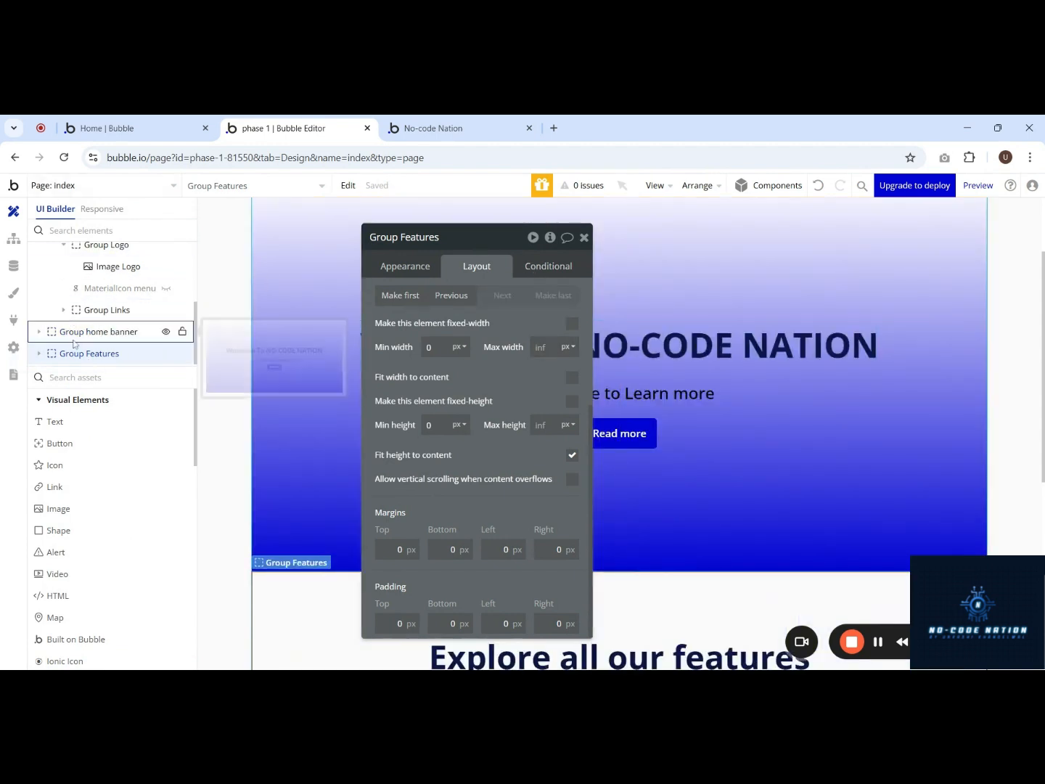
Step: Examine how the home banner and the features section are stacked on the page
scroll(94, 305, "up", 5)
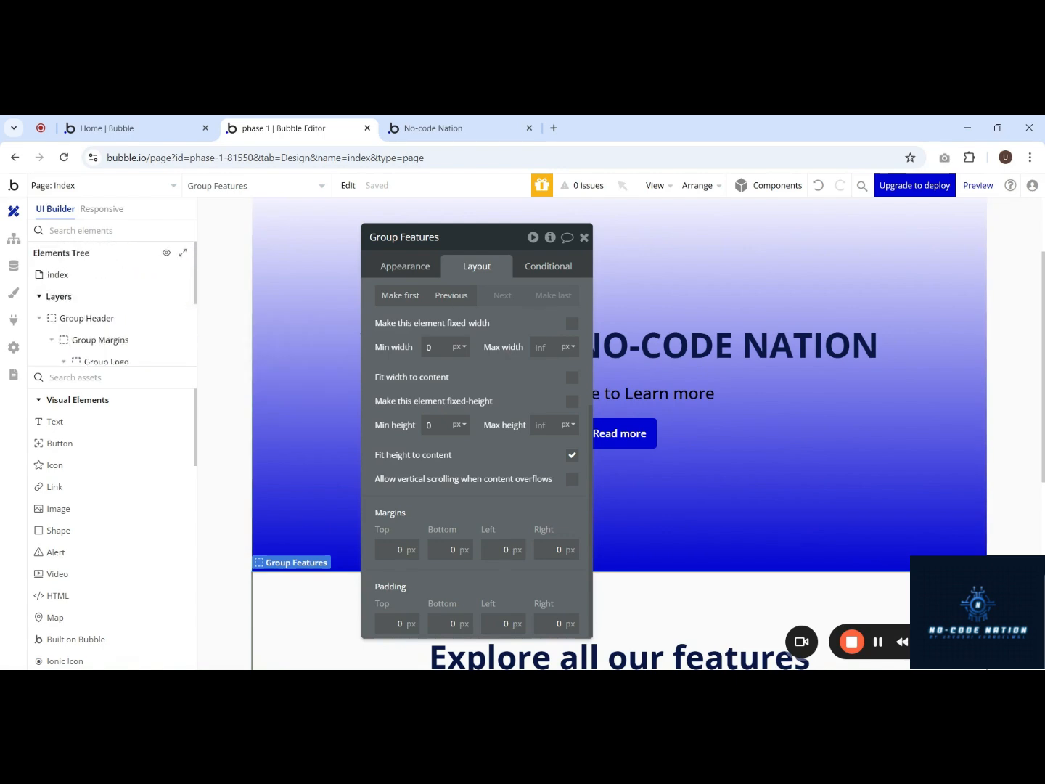
left_click_drag(482, 240, 907, 199)
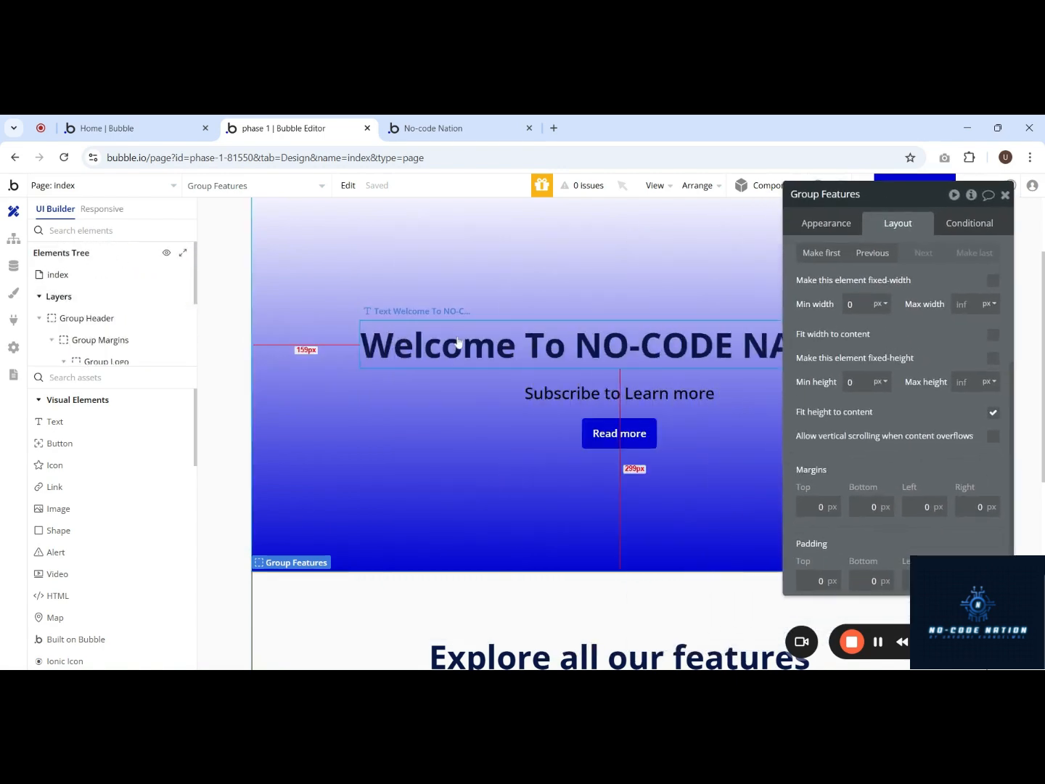
scroll(453, 349, "down", 5)
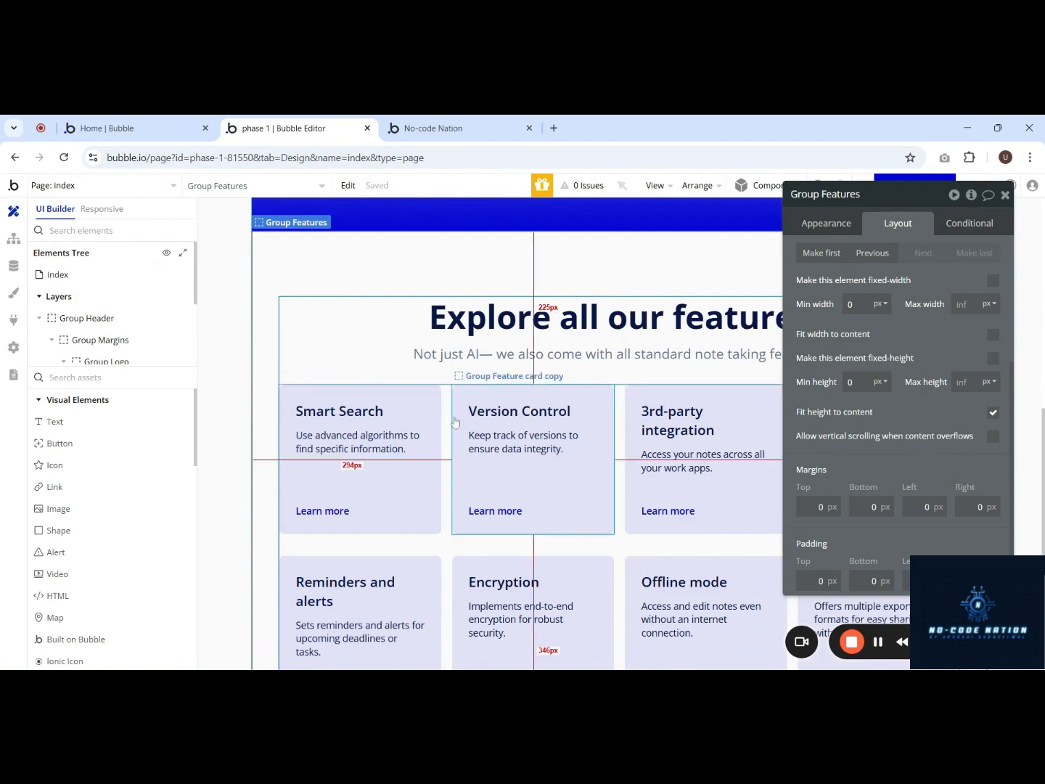
scroll(454, 378, "down", 2)
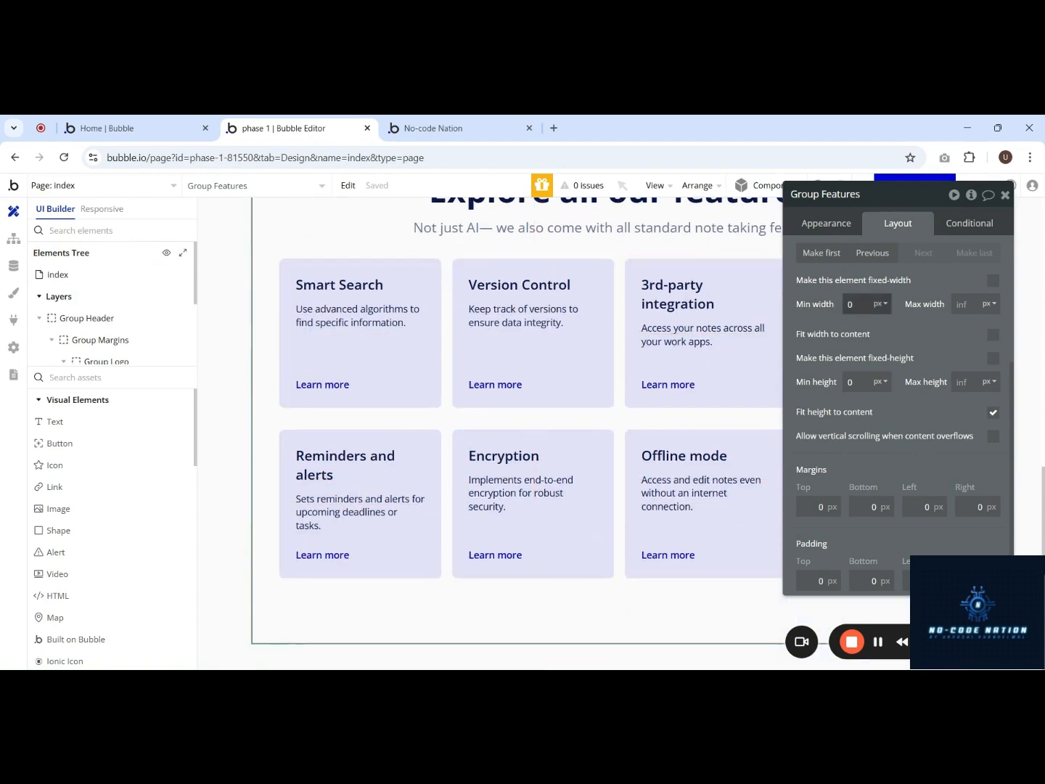
left_click_drag(835, 350, 74, 384)
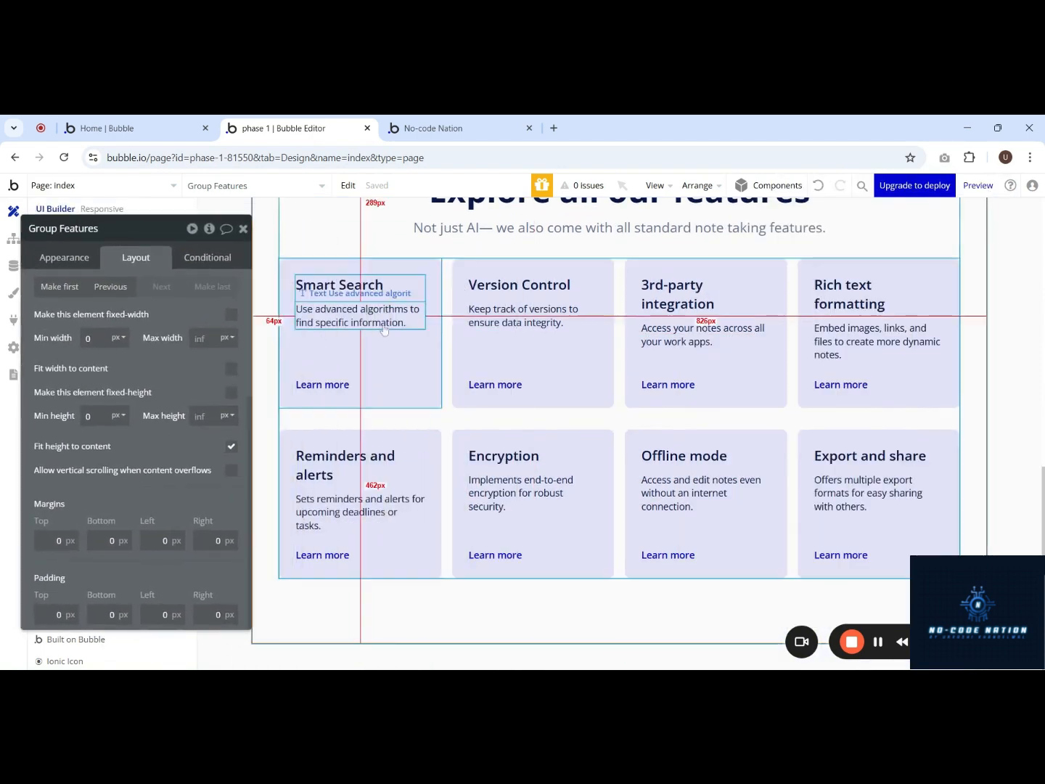
scroll(557, 420, "up", 4)
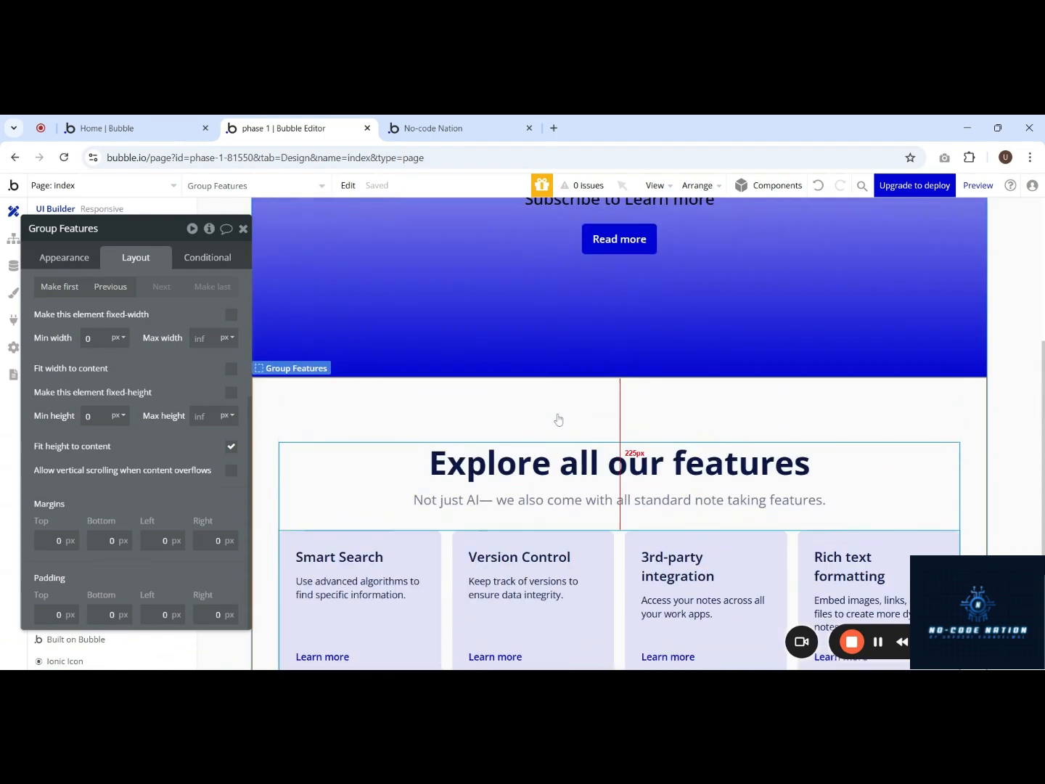
scroll(560, 427, "down", 1)
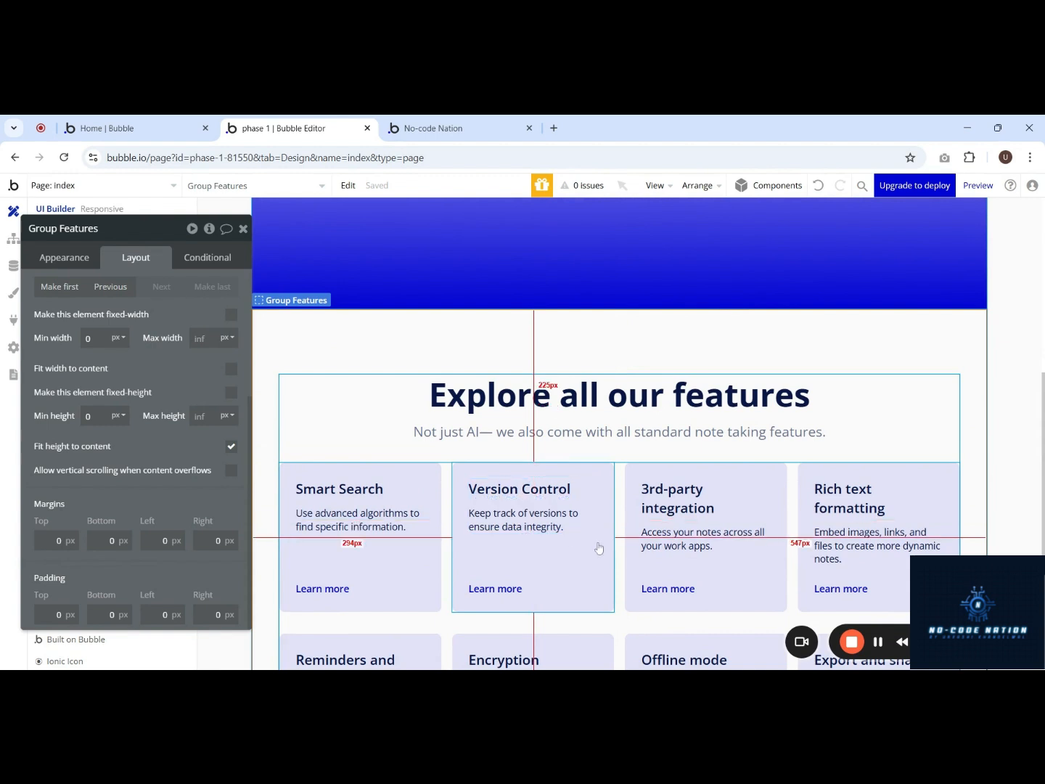
Step: Add a condition to the 3rd-party integration feature card for when This Group is hovered
left_click(770, 585)
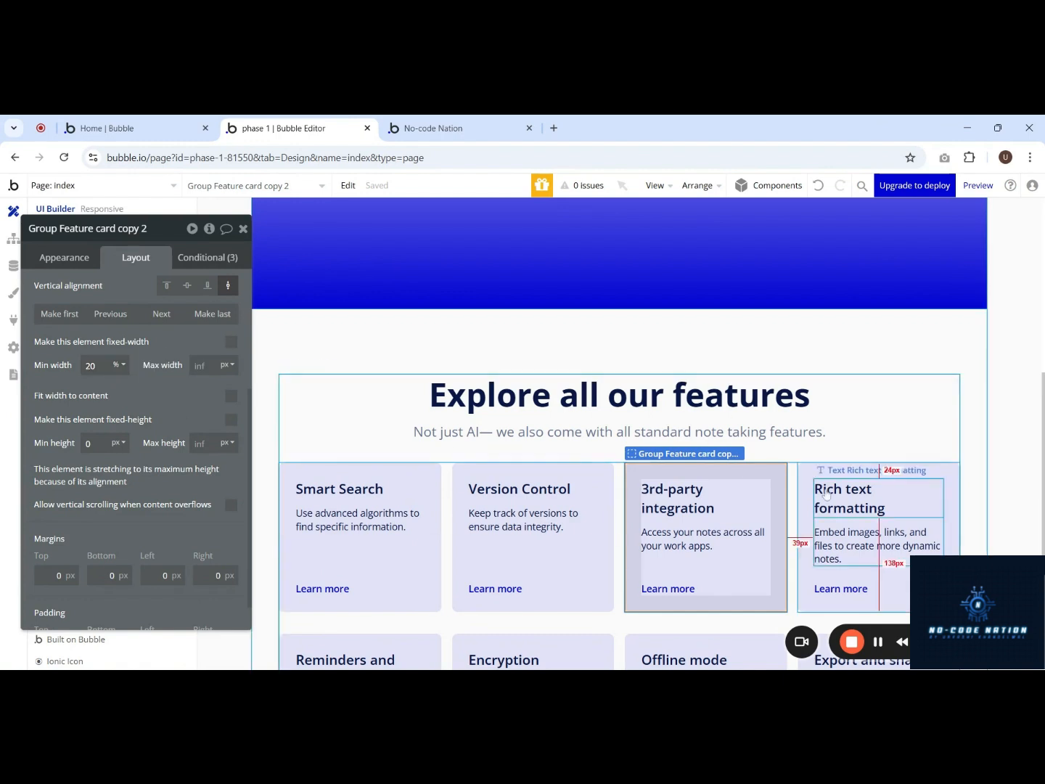
left_click(205, 259)
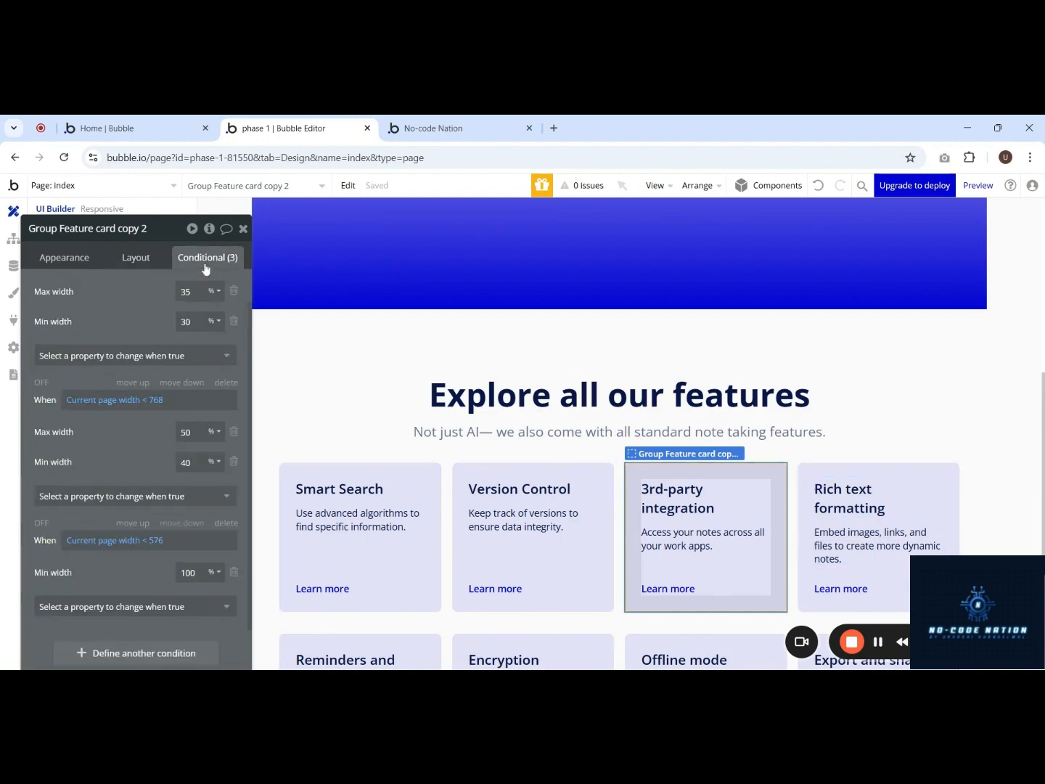
scroll(86, 356, "up", 1)
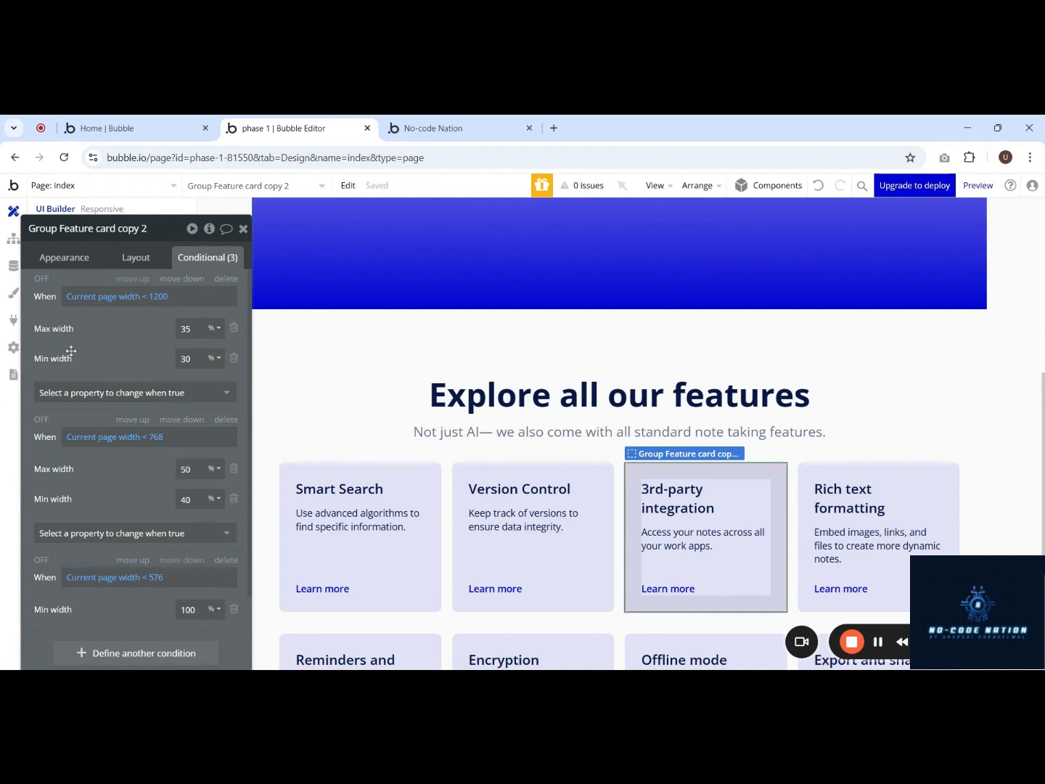
scroll(71, 350, "down", 1)
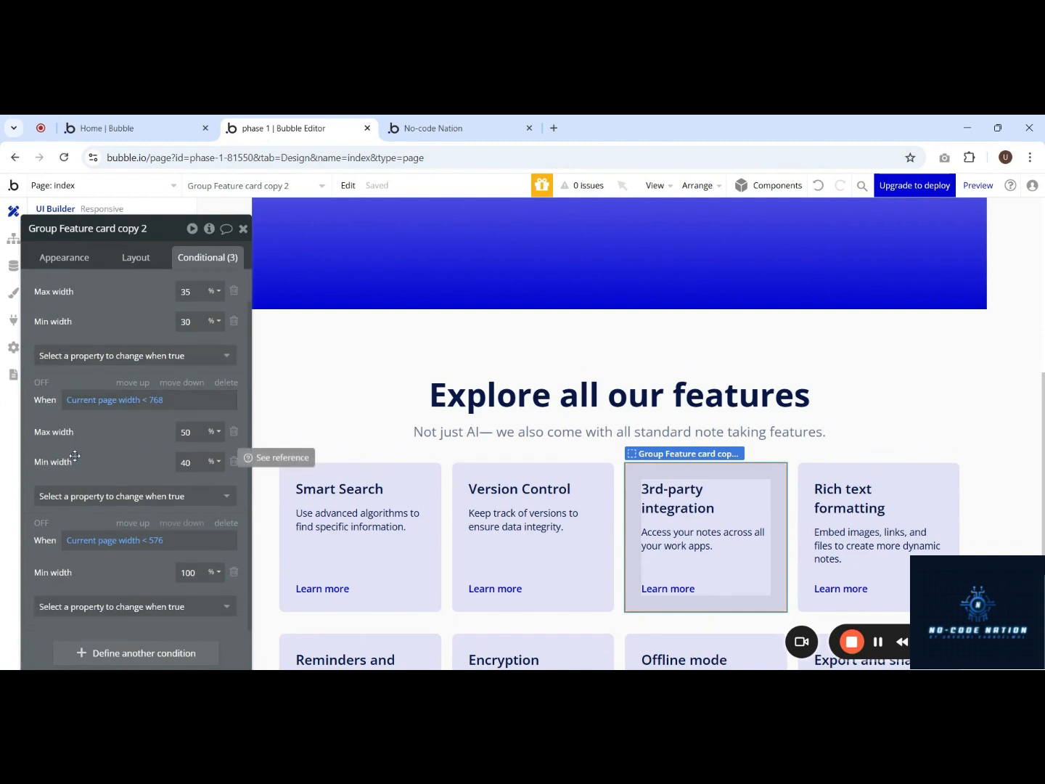
left_click(129, 655)
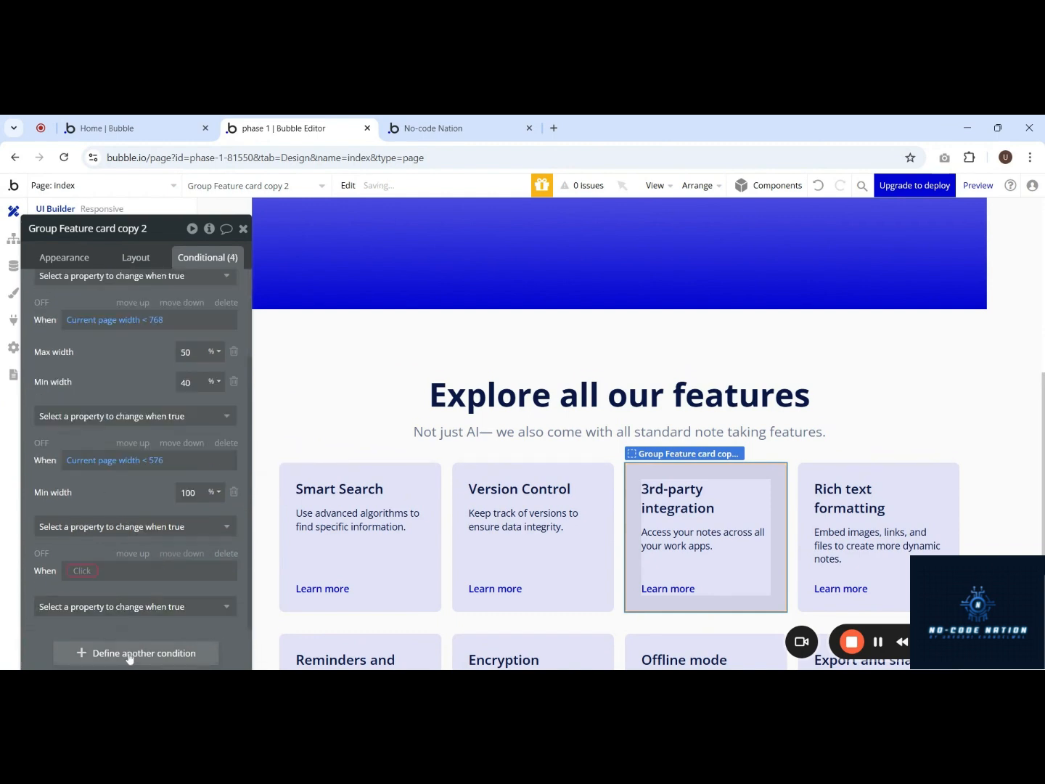
left_click_drag(130, 498, 548, 461)
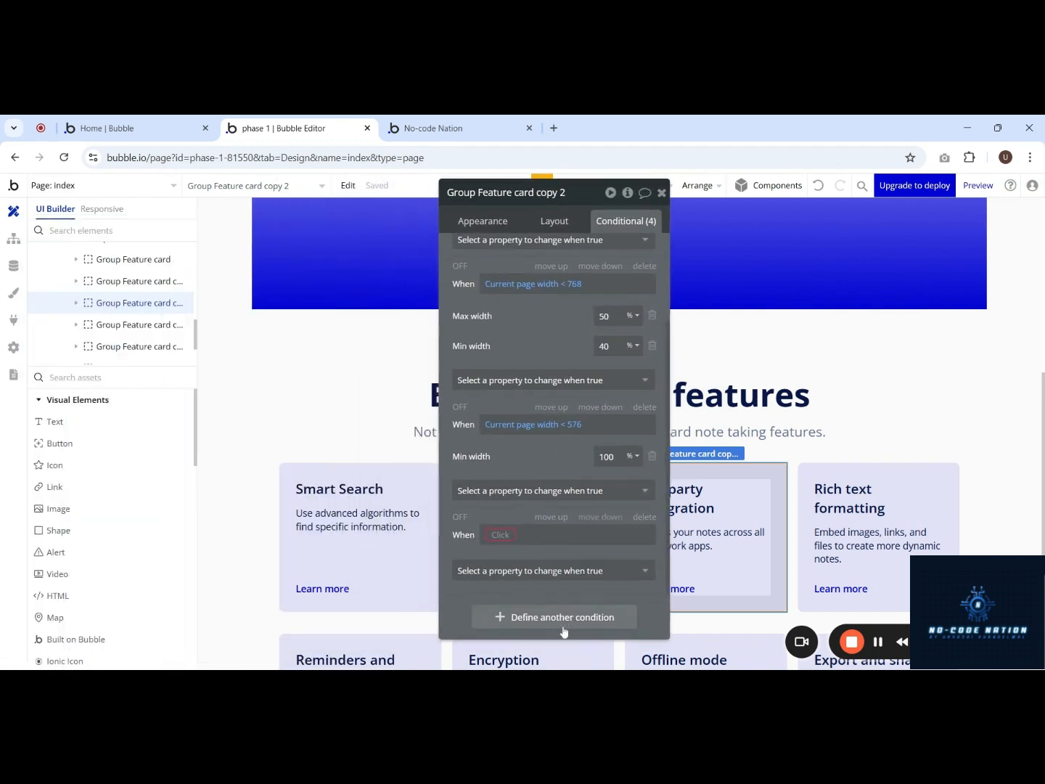
left_click(499, 537)
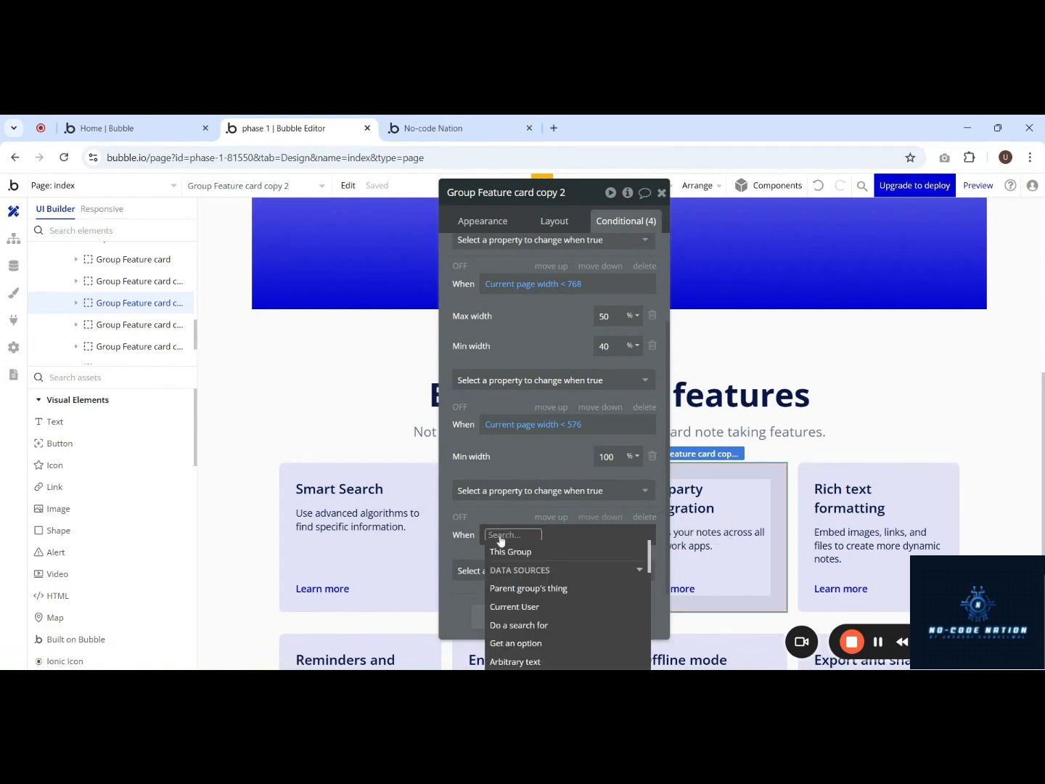
left_click(514, 553)
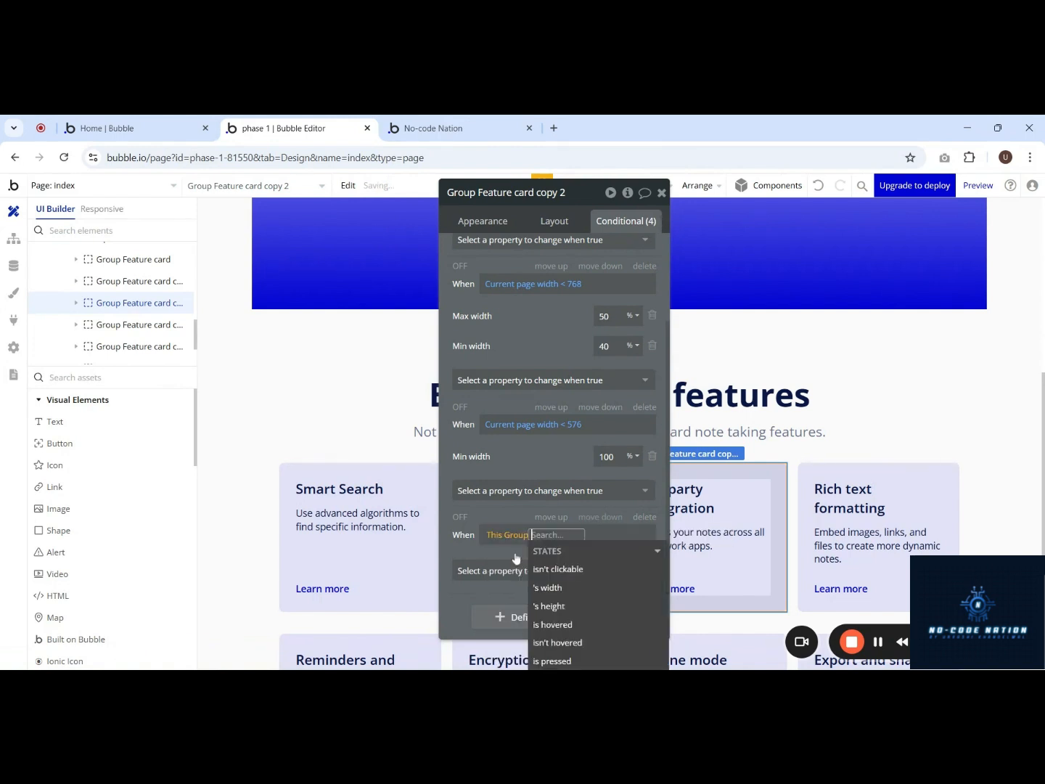
left_click(553, 623)
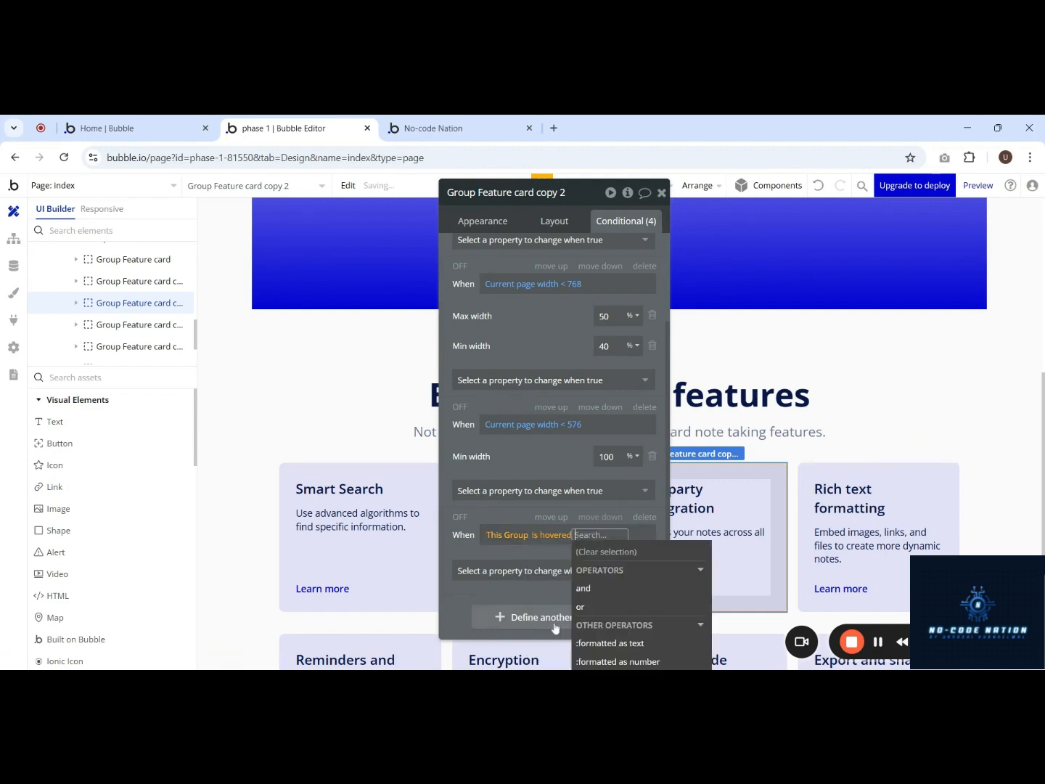
left_click(528, 552)
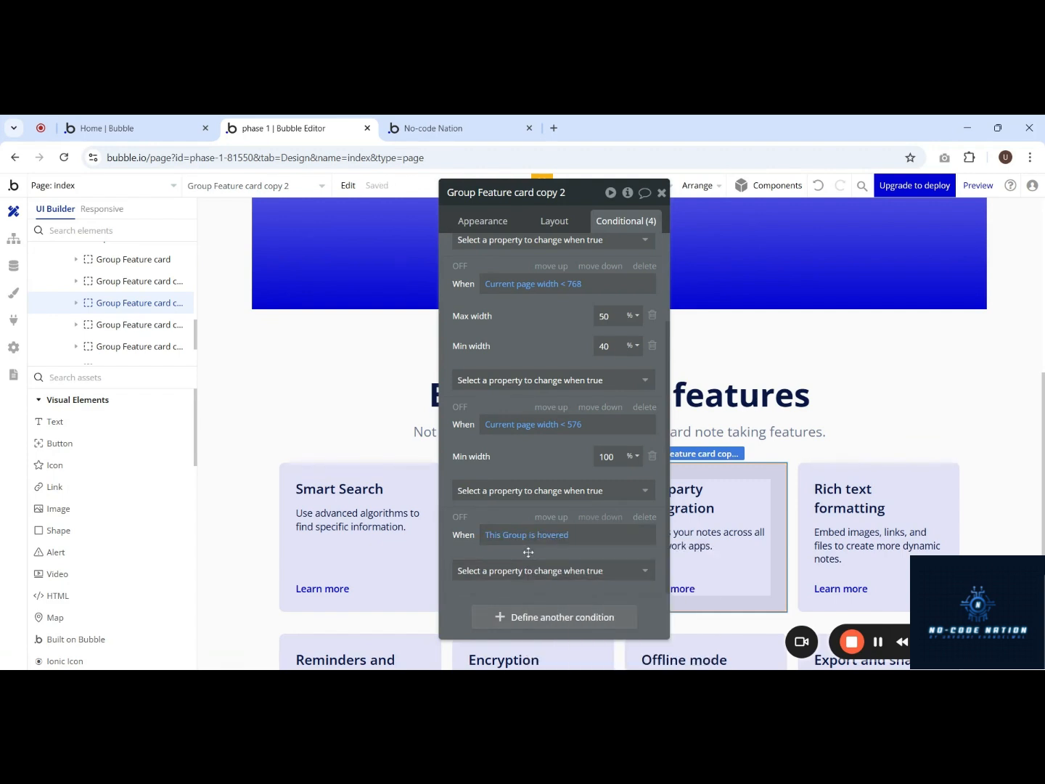
Step: Make the hover condition change the card's Boxshadow style to Outset
left_click(537, 572)
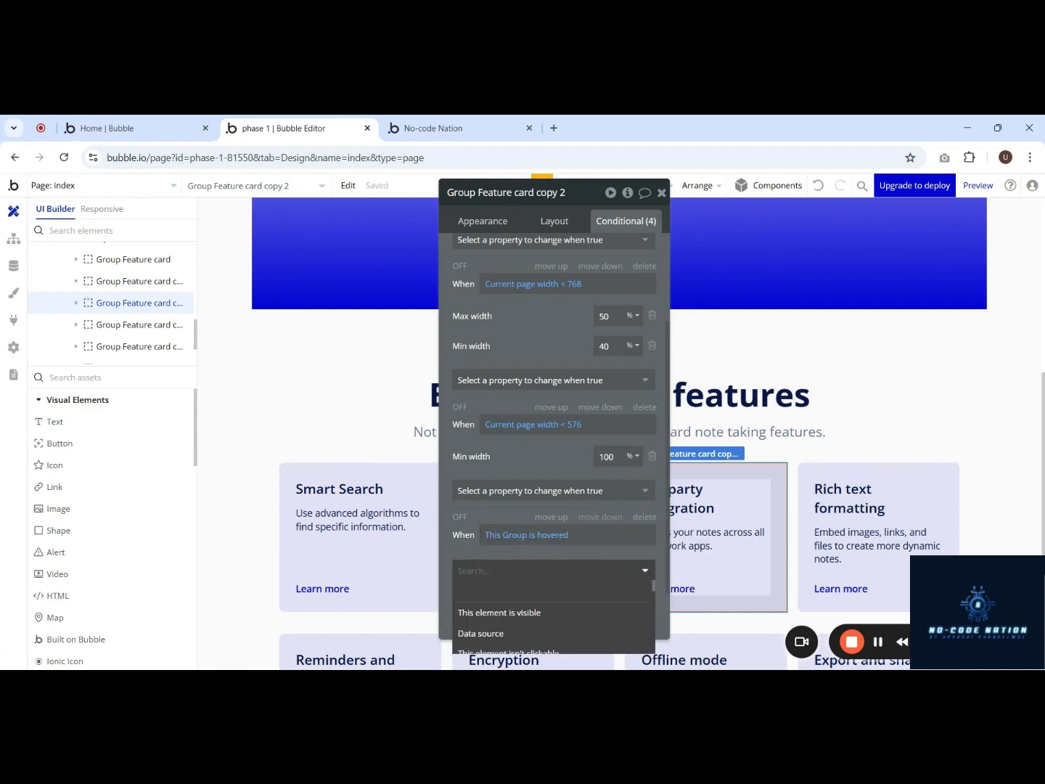
type("sh")
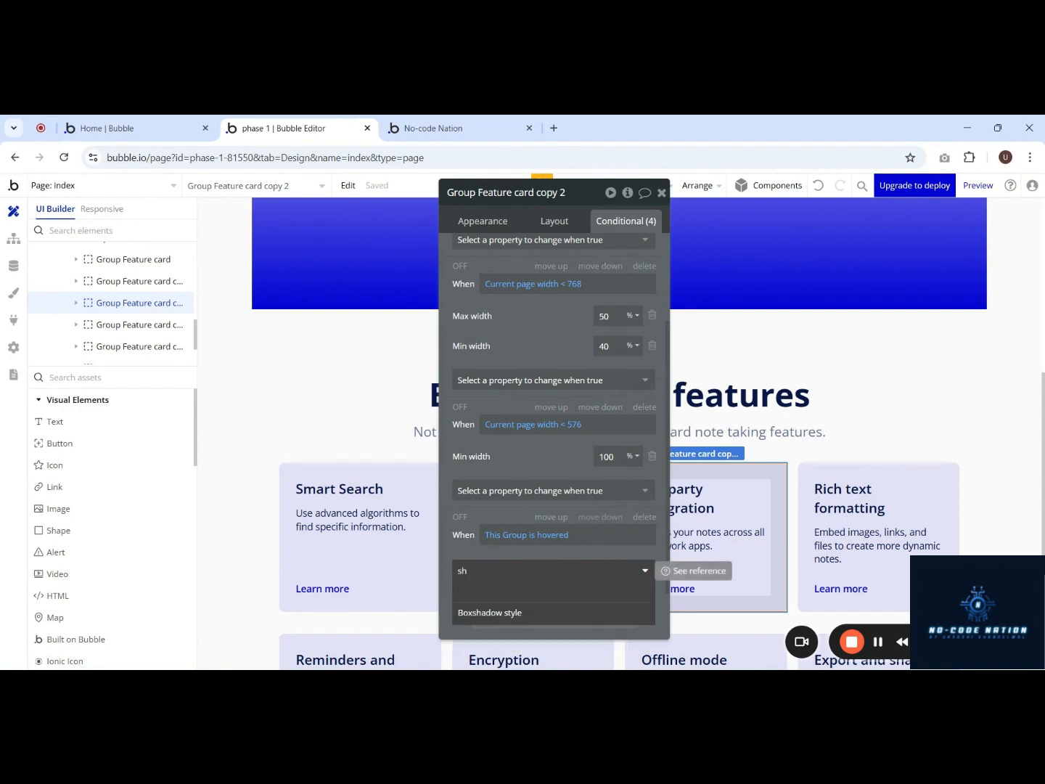
left_click(532, 614)
left_click(541, 568)
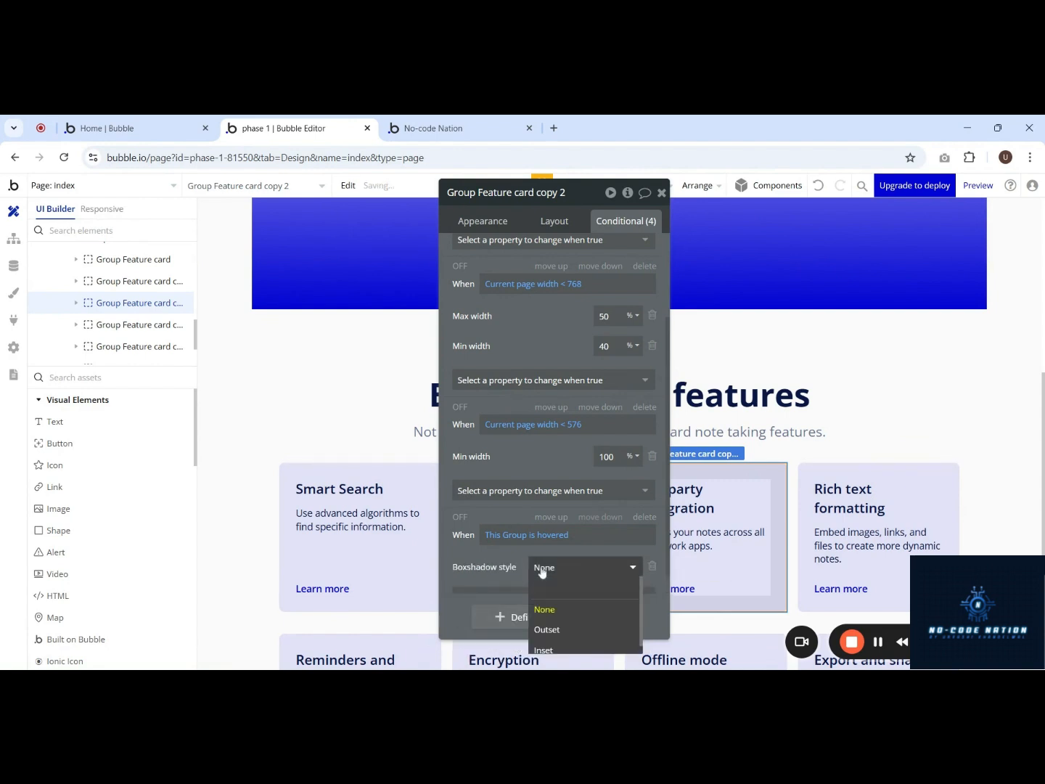
left_click(558, 630)
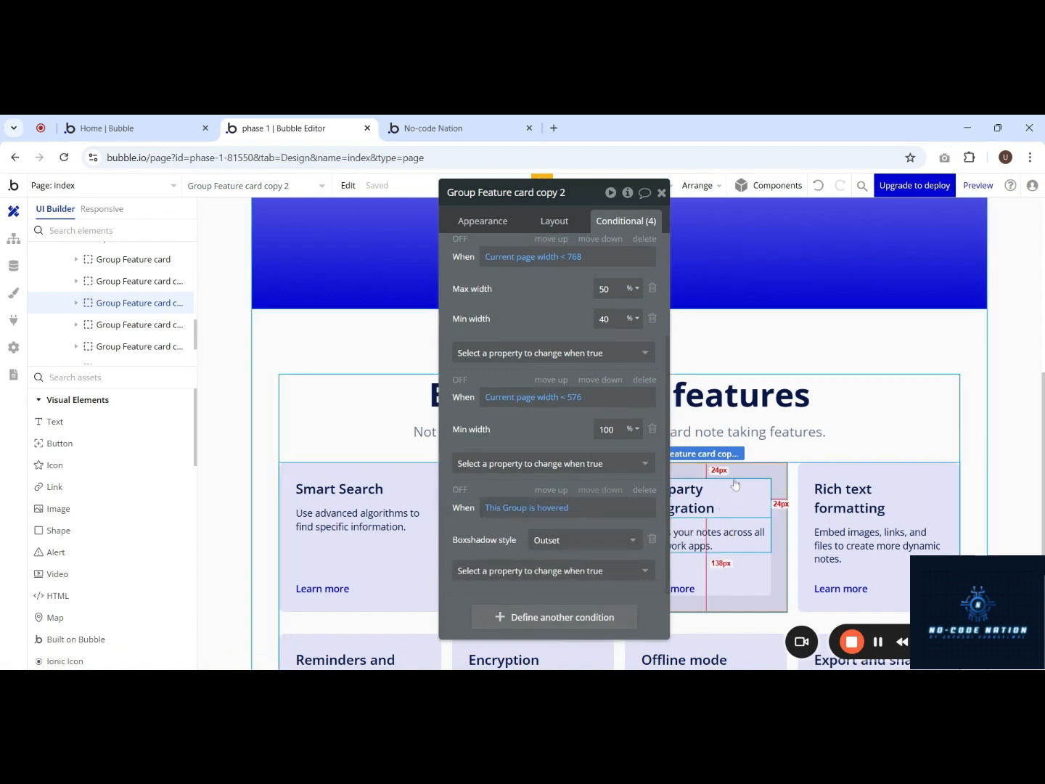
Step: Switch to the page preview, reload it without the ?debug_mode=true parameter, and view the features section
left_click(475, 129)
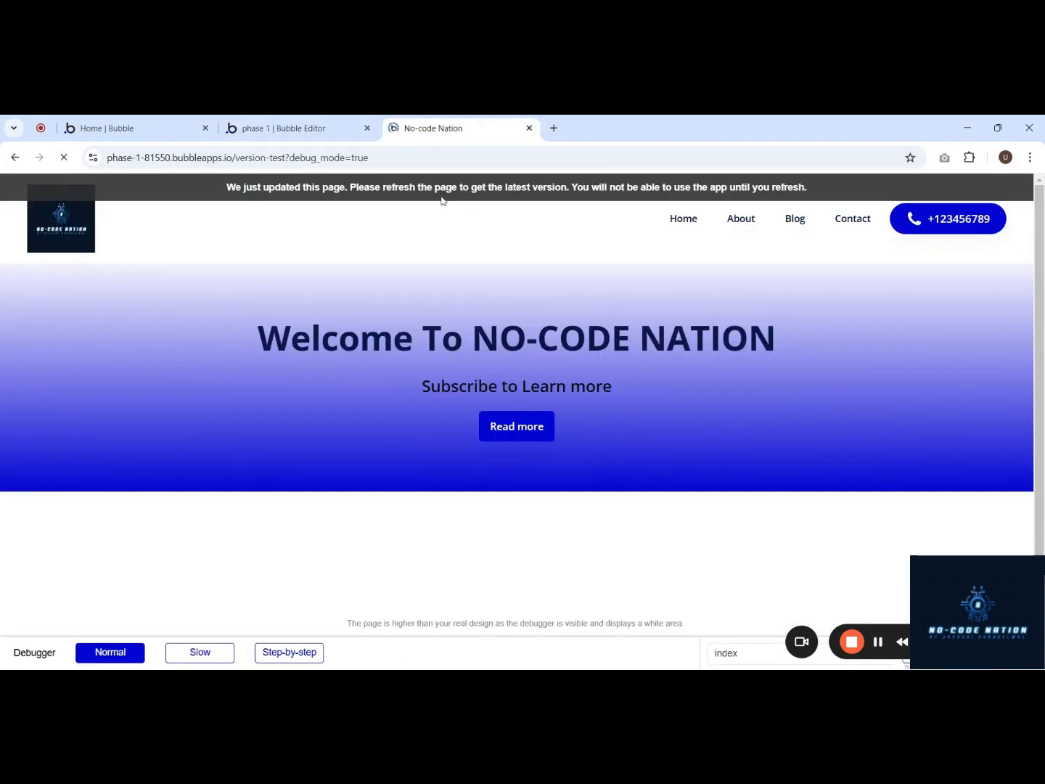
left_click_drag(401, 158, 315, 159)
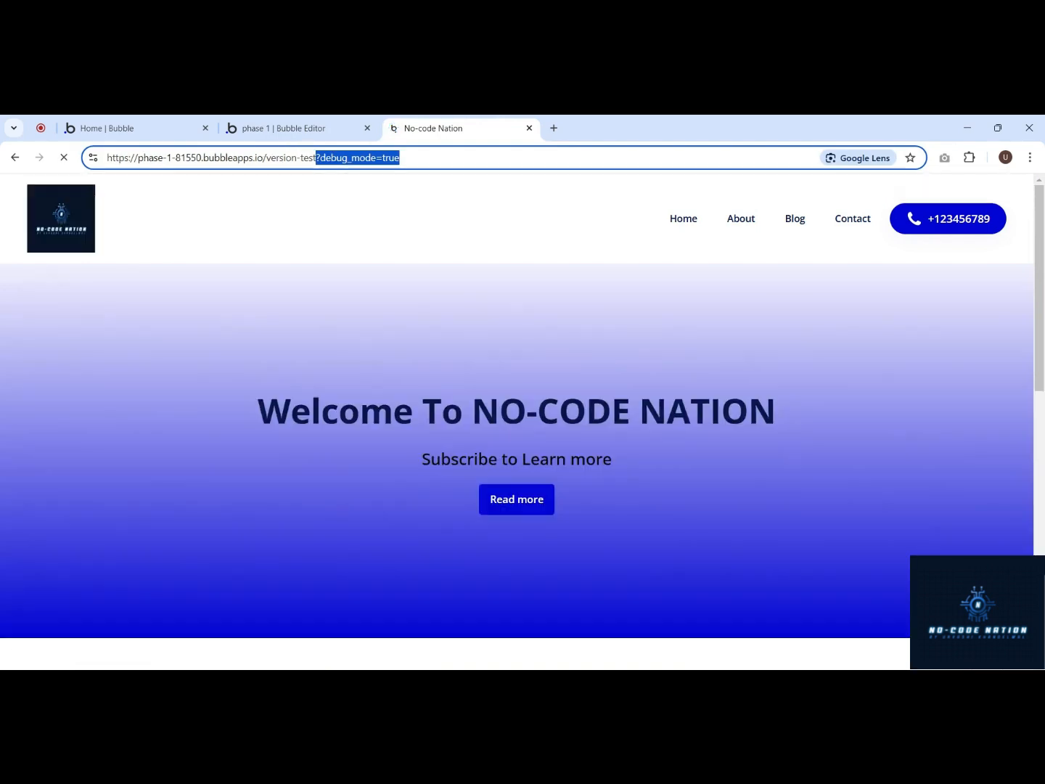
key("BackSpace")
key("Return")
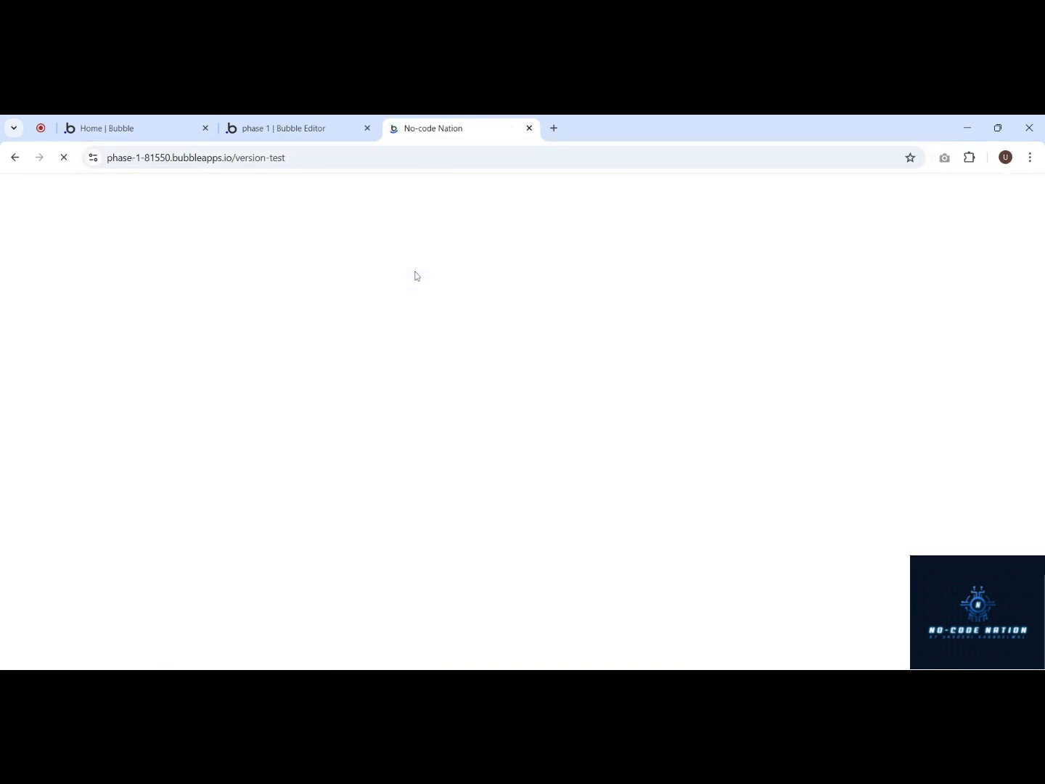
scroll(403, 290, "down", 5)
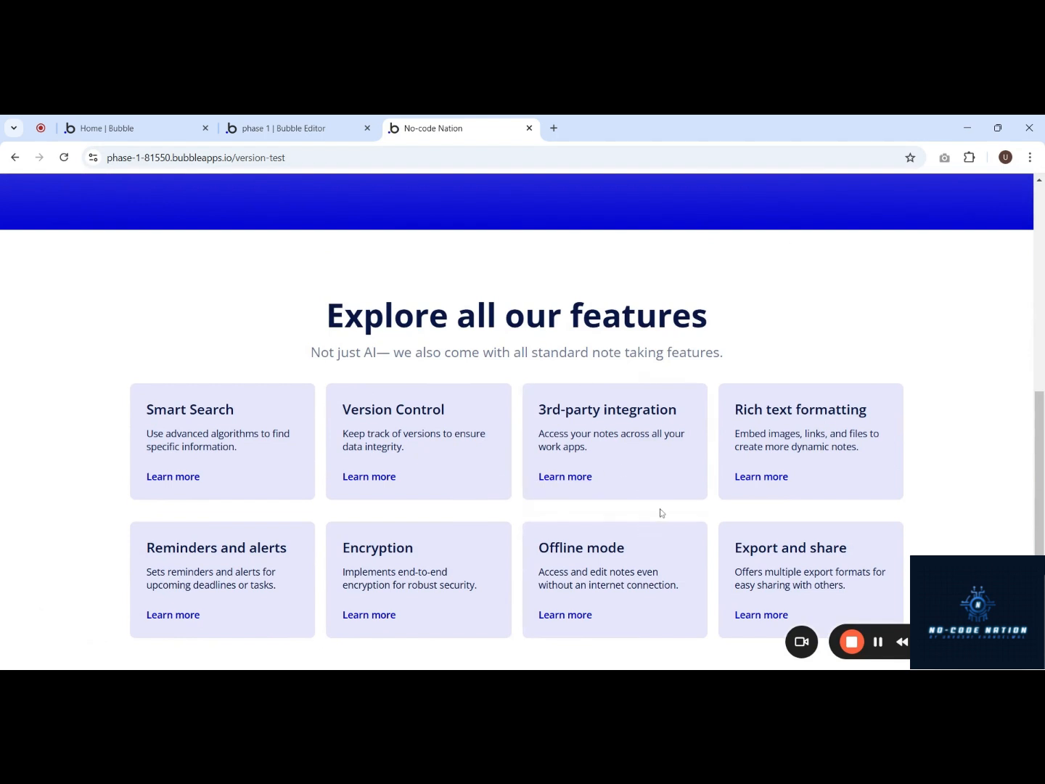
Step: Back in the Bubble editor, add the Boxshadow color and Boxshadow blur radius properties to the 3rd-party integration card's hover condition
left_click(297, 128)
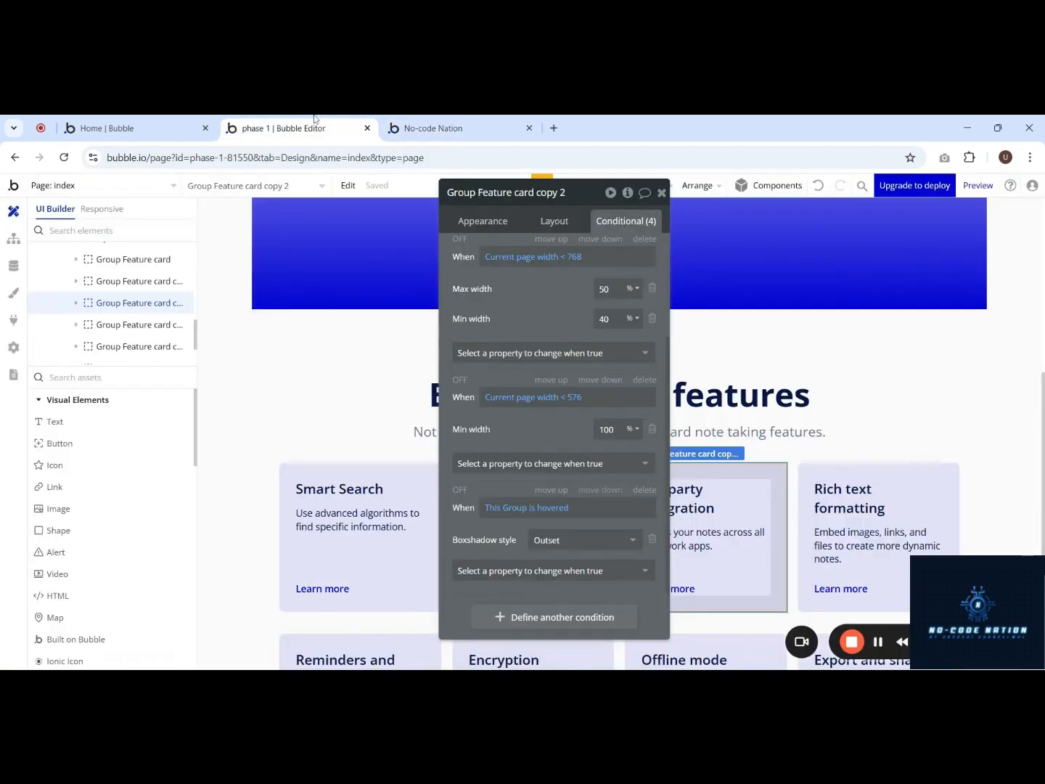
left_click(533, 578)
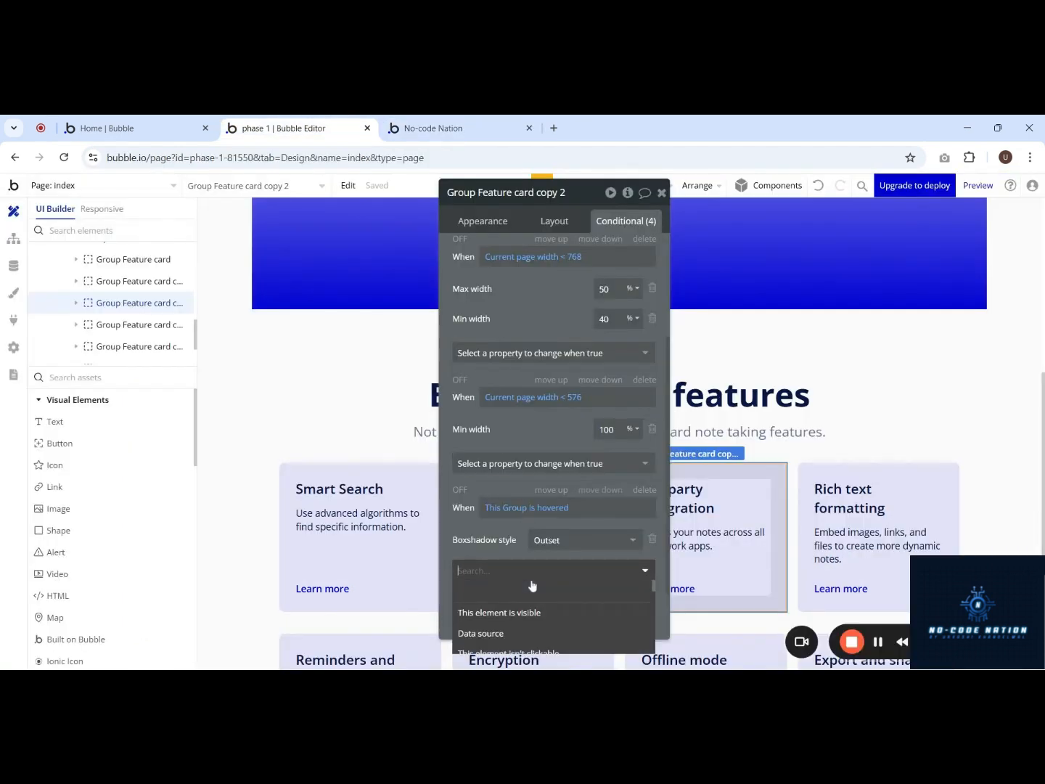
type("sho")
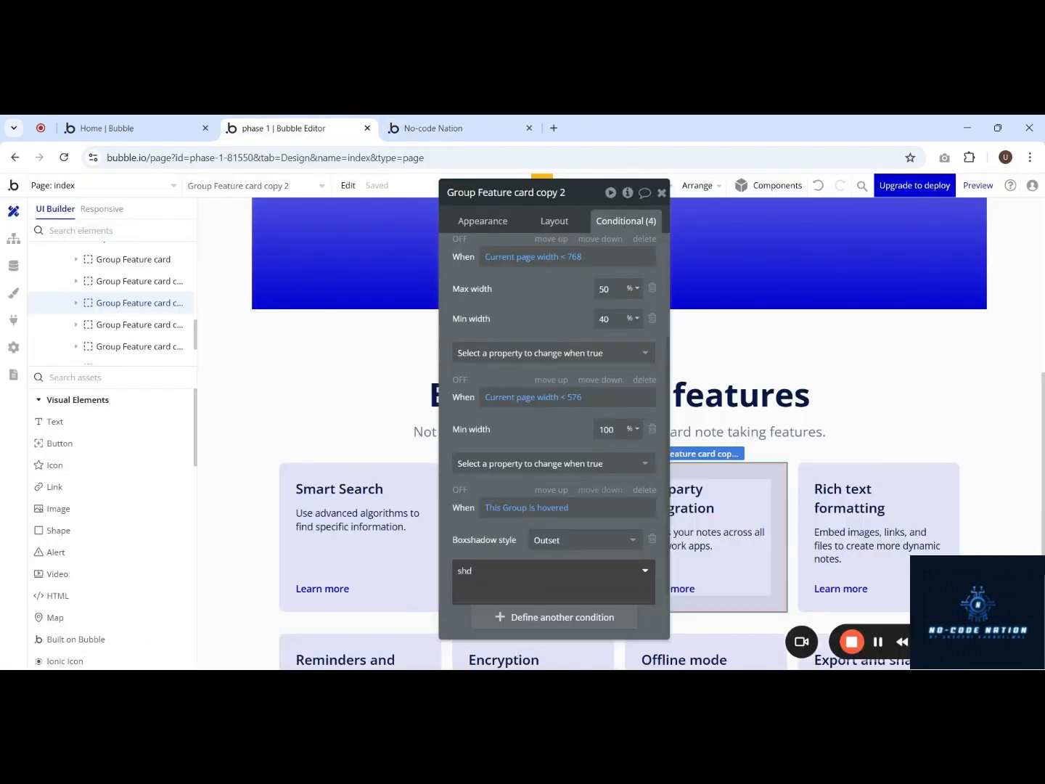
key("BackSpace")
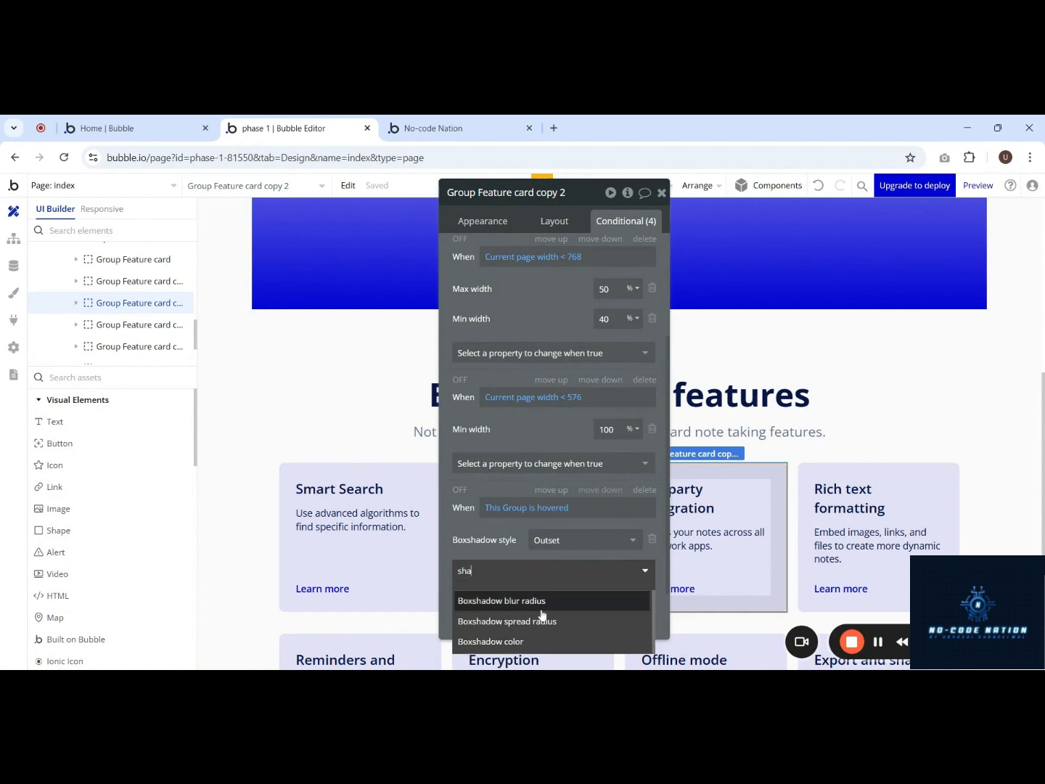
left_click(537, 637)
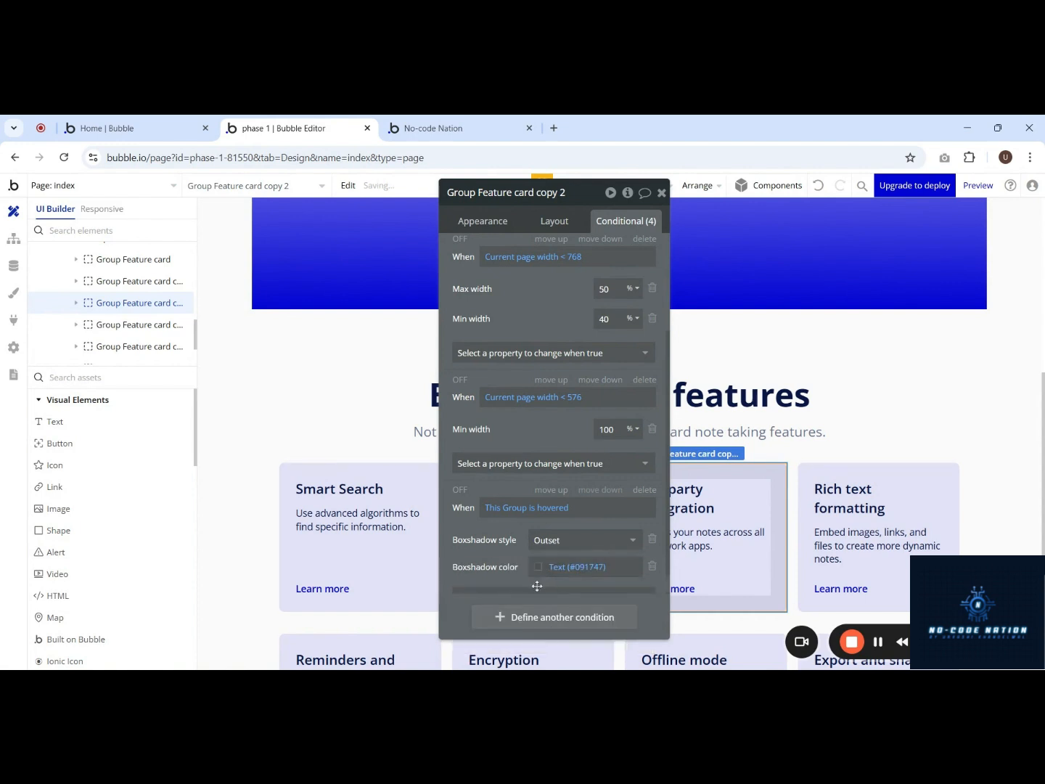
left_click(511, 573)
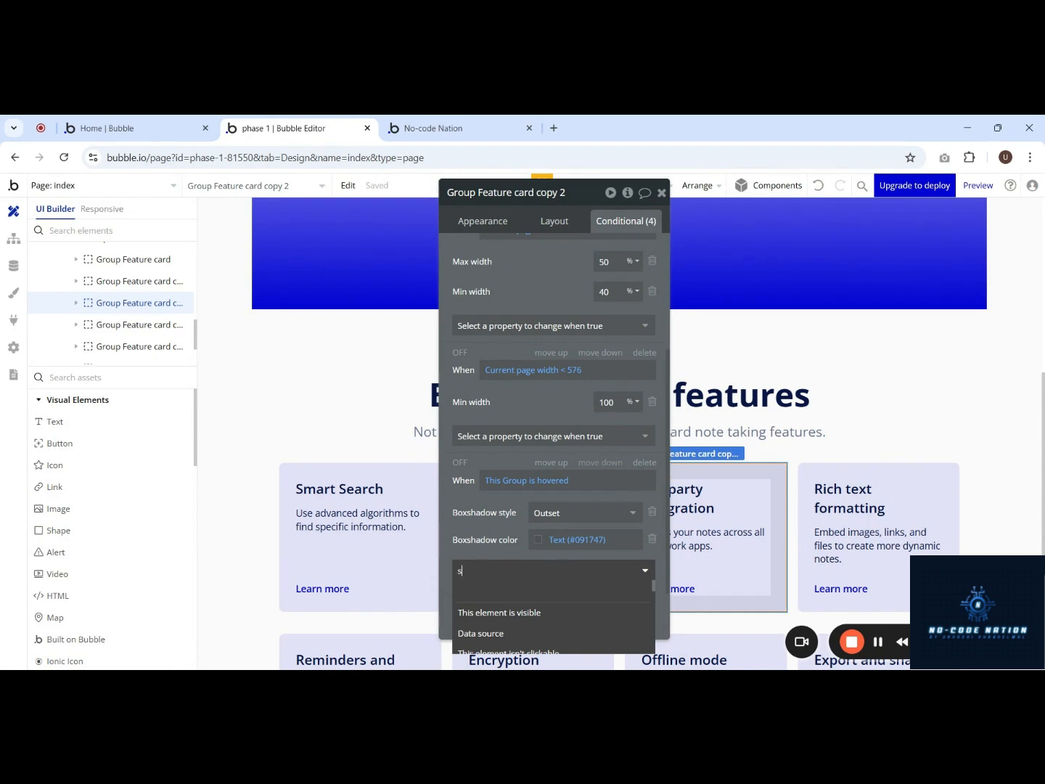
type("sha")
left_click(525, 613)
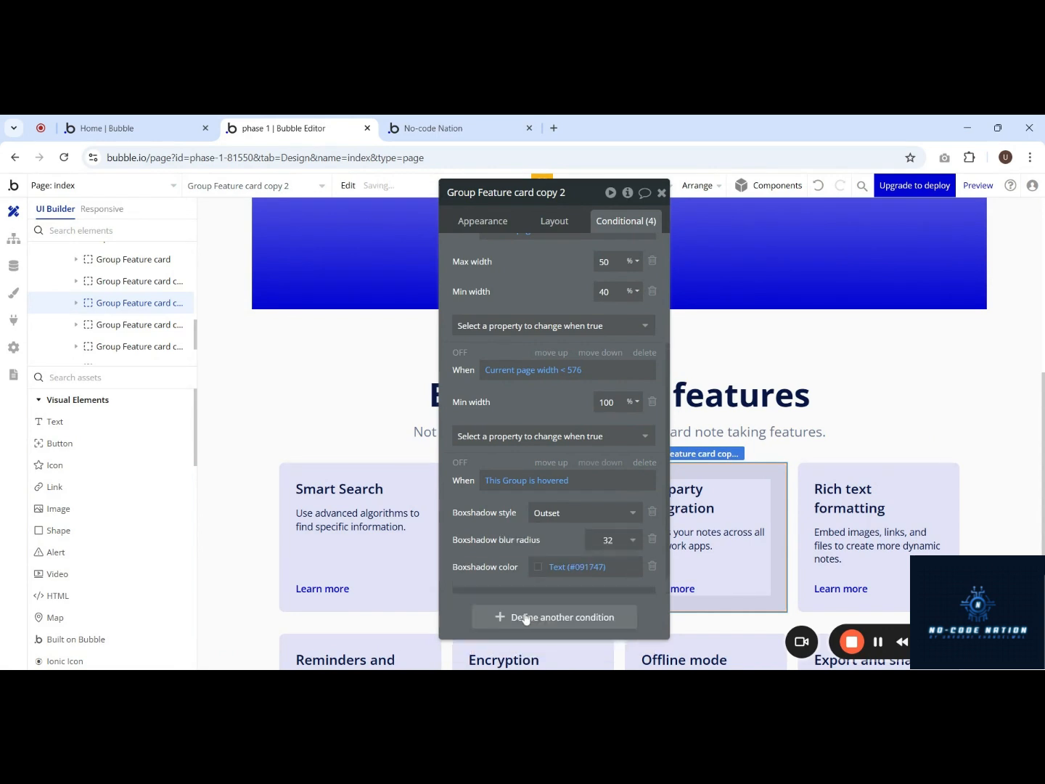
Step: Add a Boxshadow spread radius of 4 to the hover condition and check the 3rd-party integration card in the preview
left_click(498, 573)
type("sha")
left_click(499, 613)
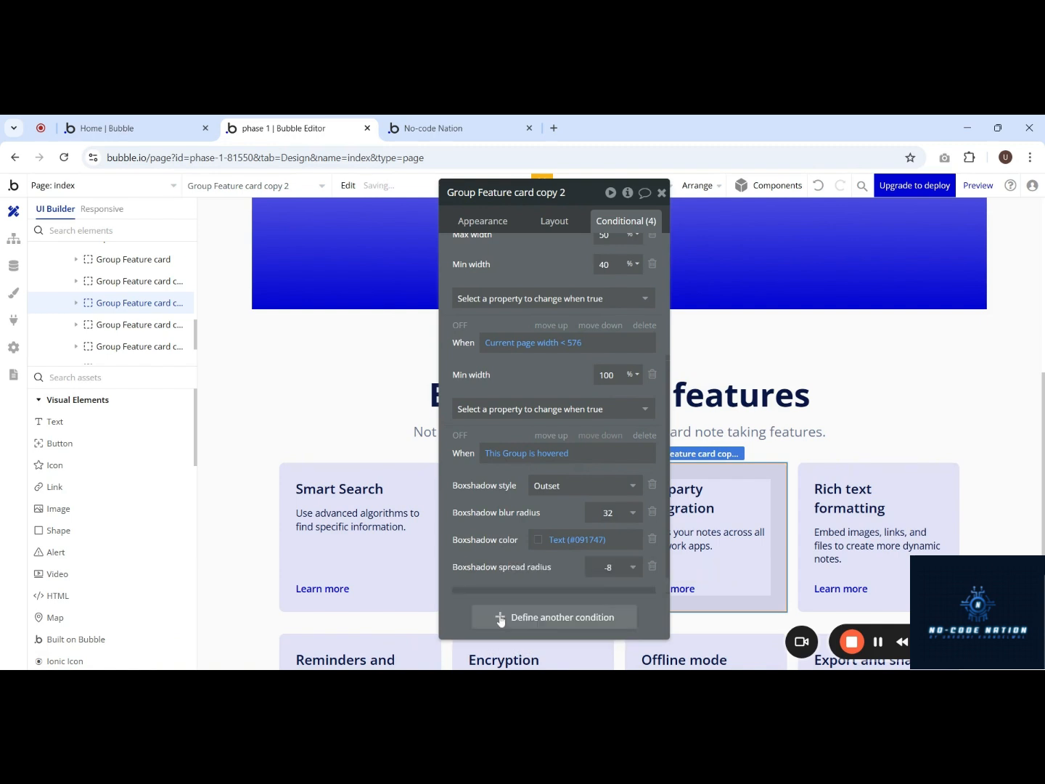
left_click(610, 566)
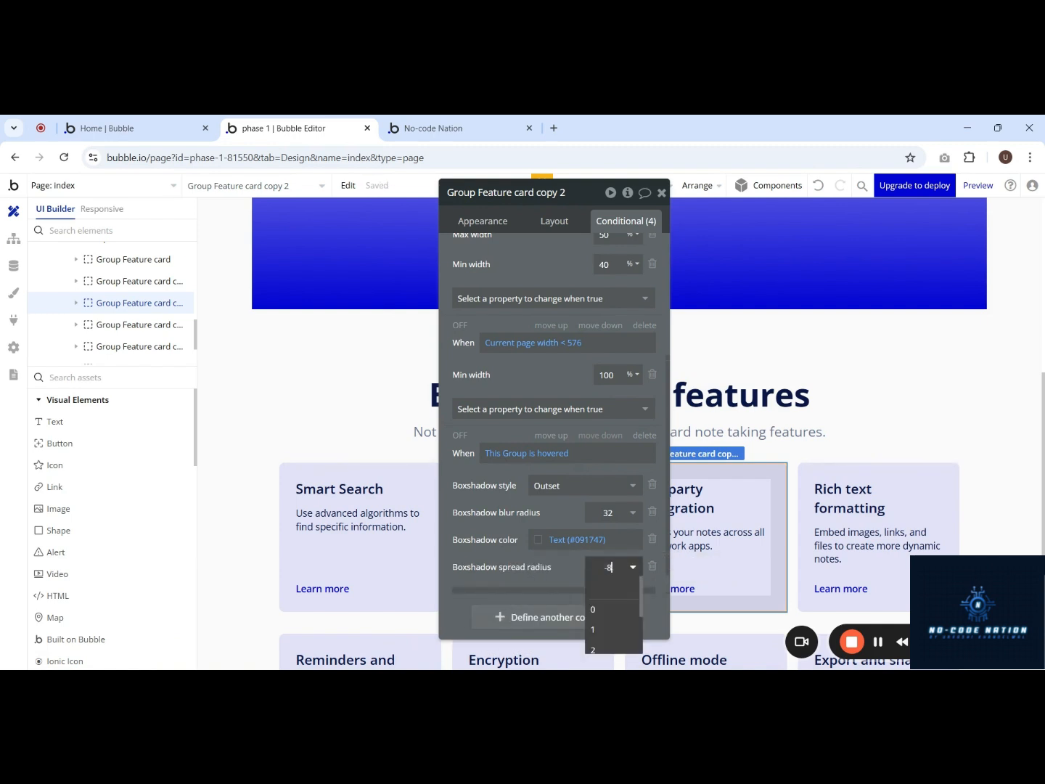
left_click(610, 601)
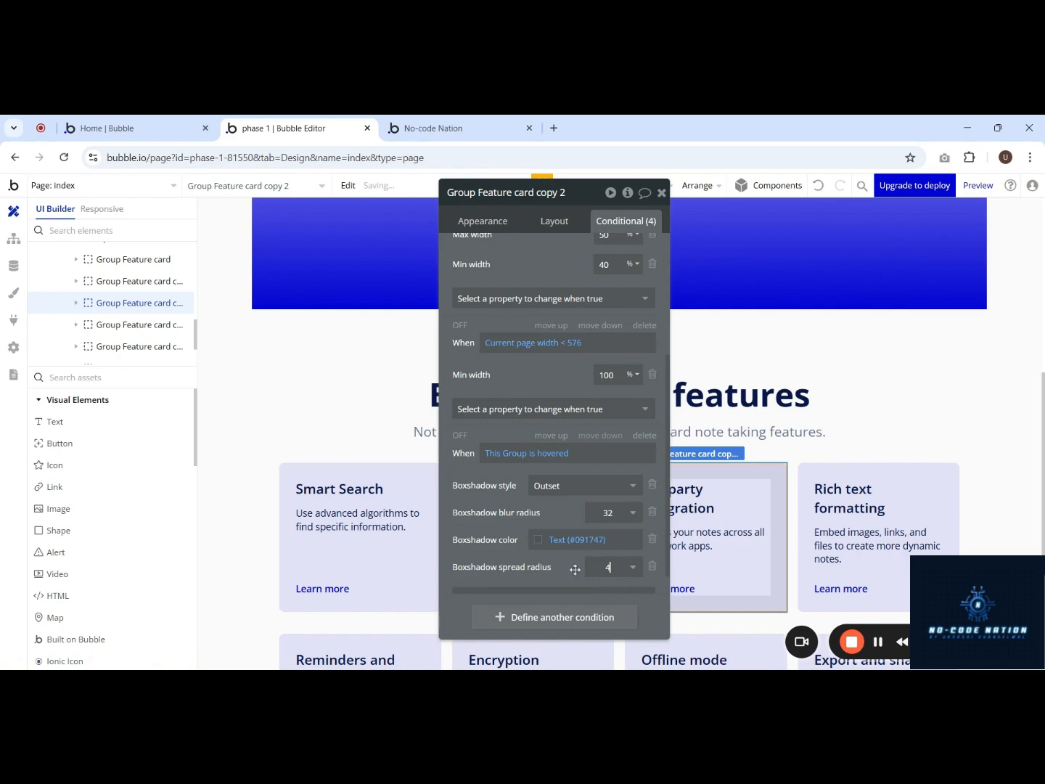
left_click(458, 120)
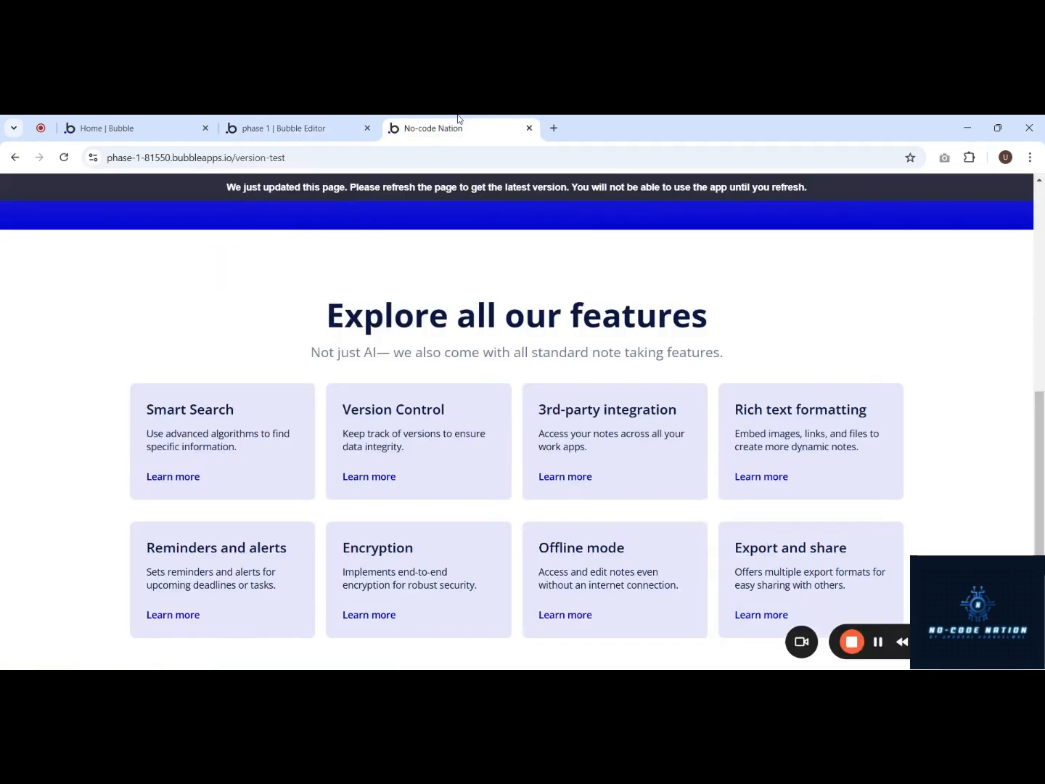
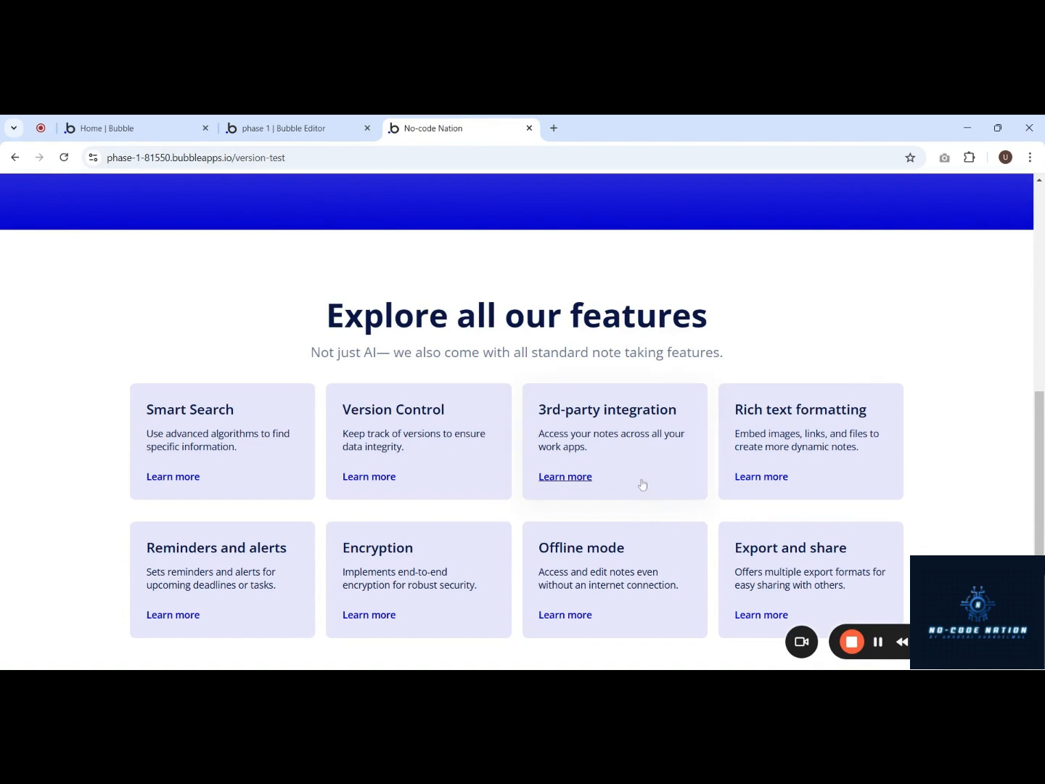
Step: Set the hover condition's Boxshadow color to #000000 in the Bubble editor and check the card's shadow in the preview
left_click(295, 120)
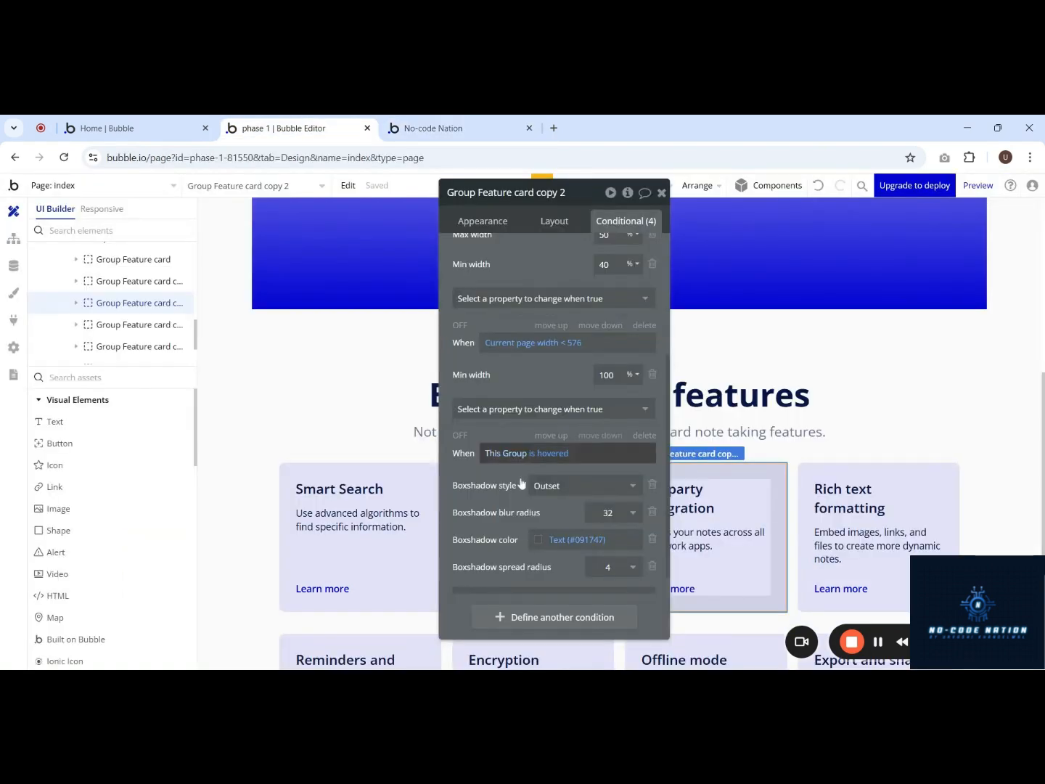
left_click(537, 539)
left_click_drag(579, 531, 515, 558)
key("ctrl+Tab")
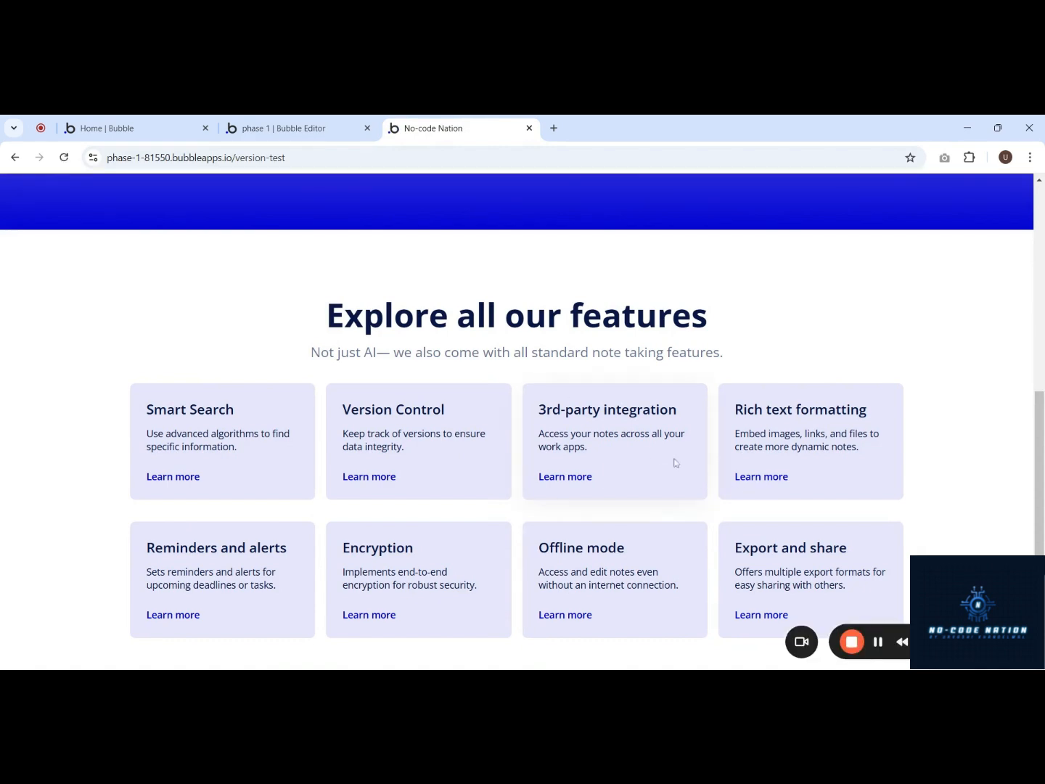
Step: Set the shadow color's opacity to 55% in the Bubble editor and review the features section in the preview
left_click(288, 119)
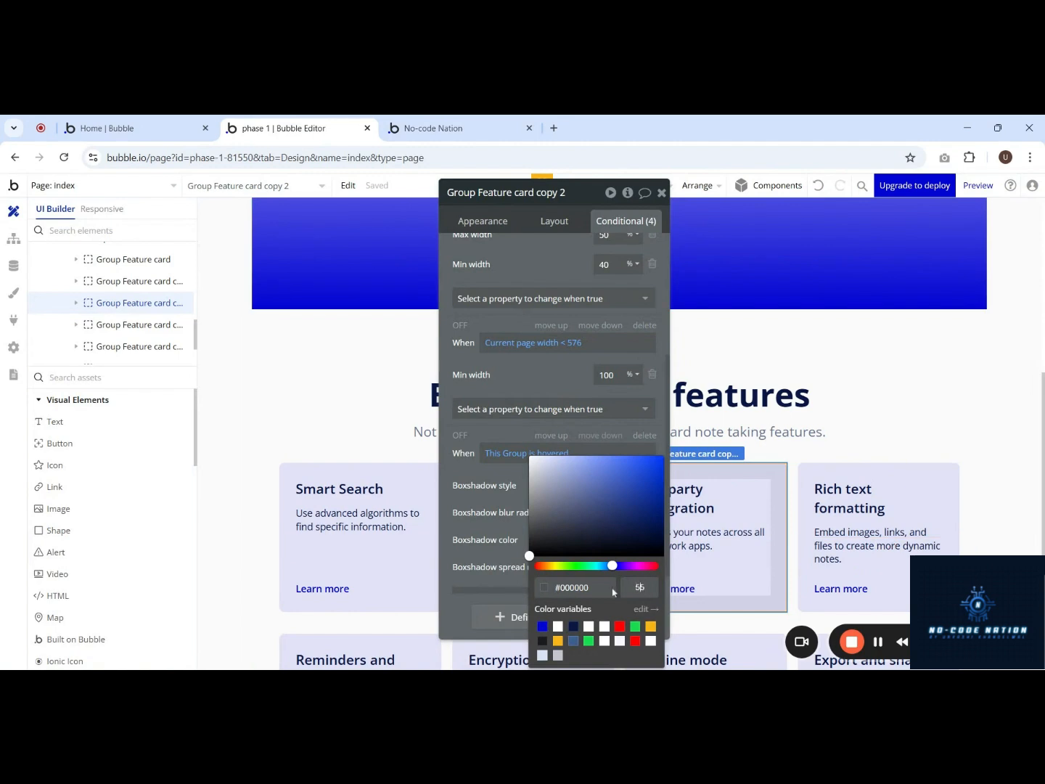
left_click(470, 127)
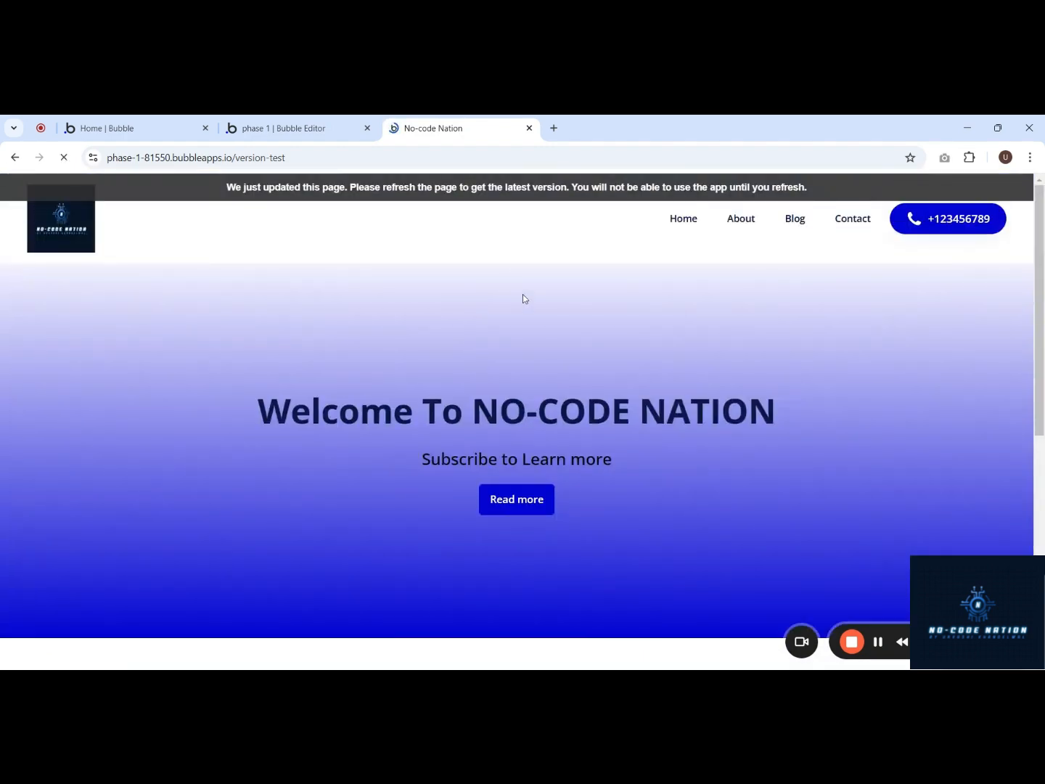
scroll(525, 303, "down", 6)
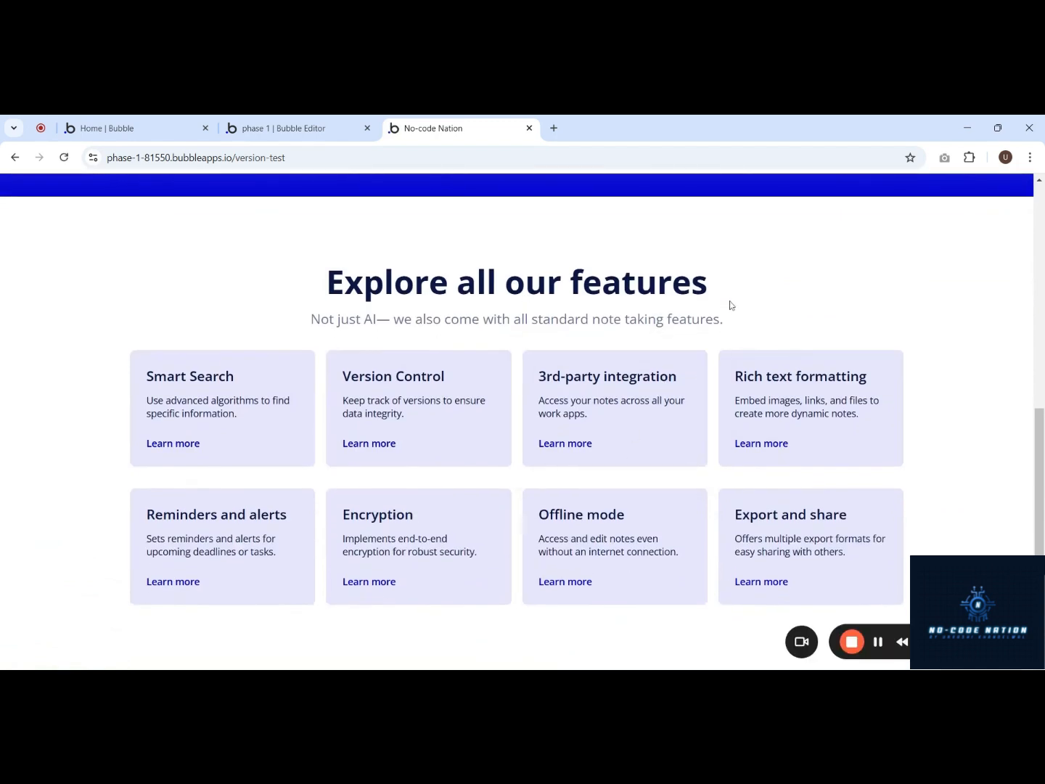
left_click(312, 131)
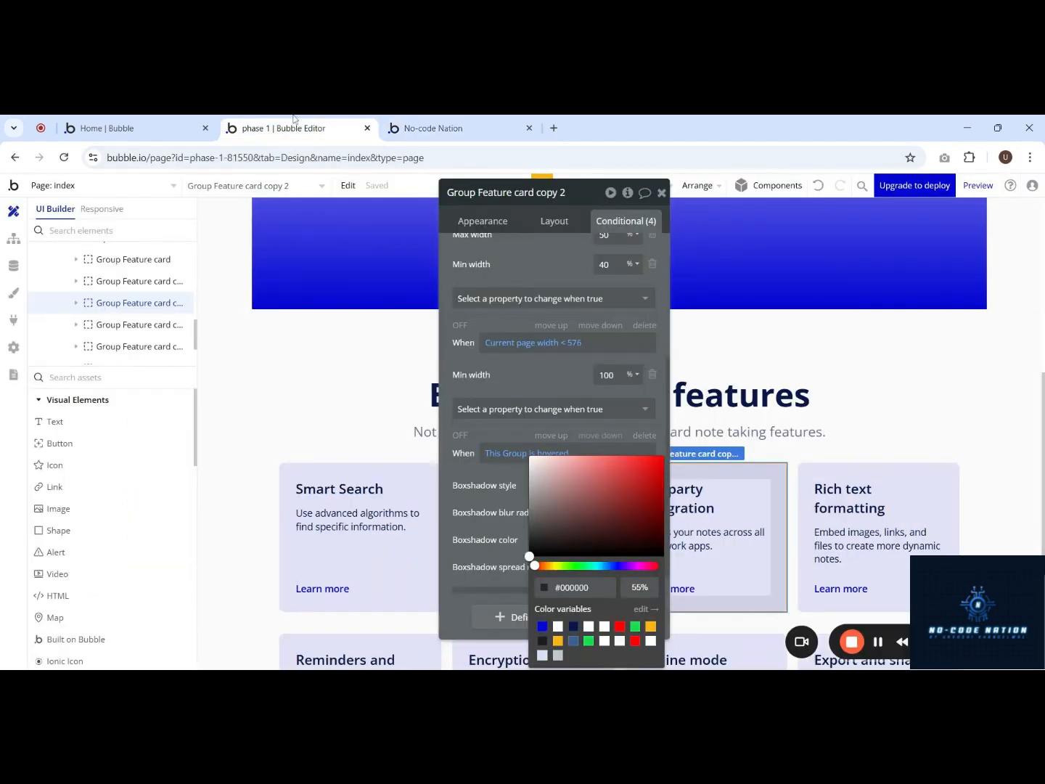
left_click(456, 474)
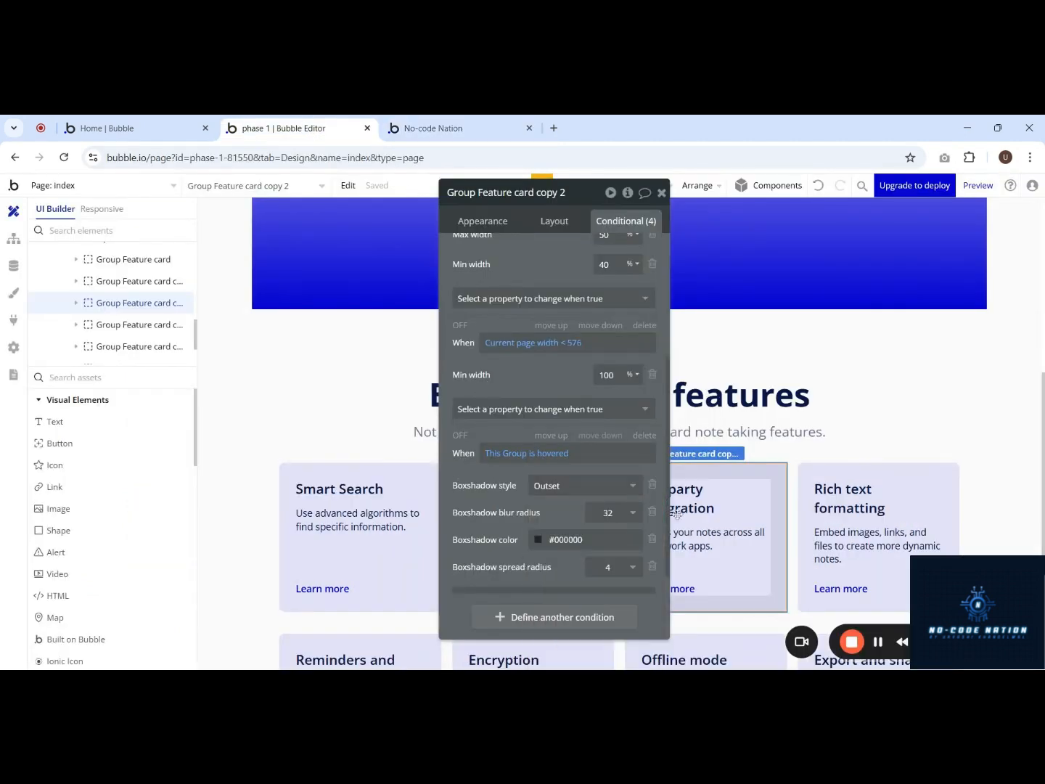
Step: Copy the hover condition from the 3rd-party integration card and paste it onto the Smart Search card
scroll(798, 464, "down", 1)
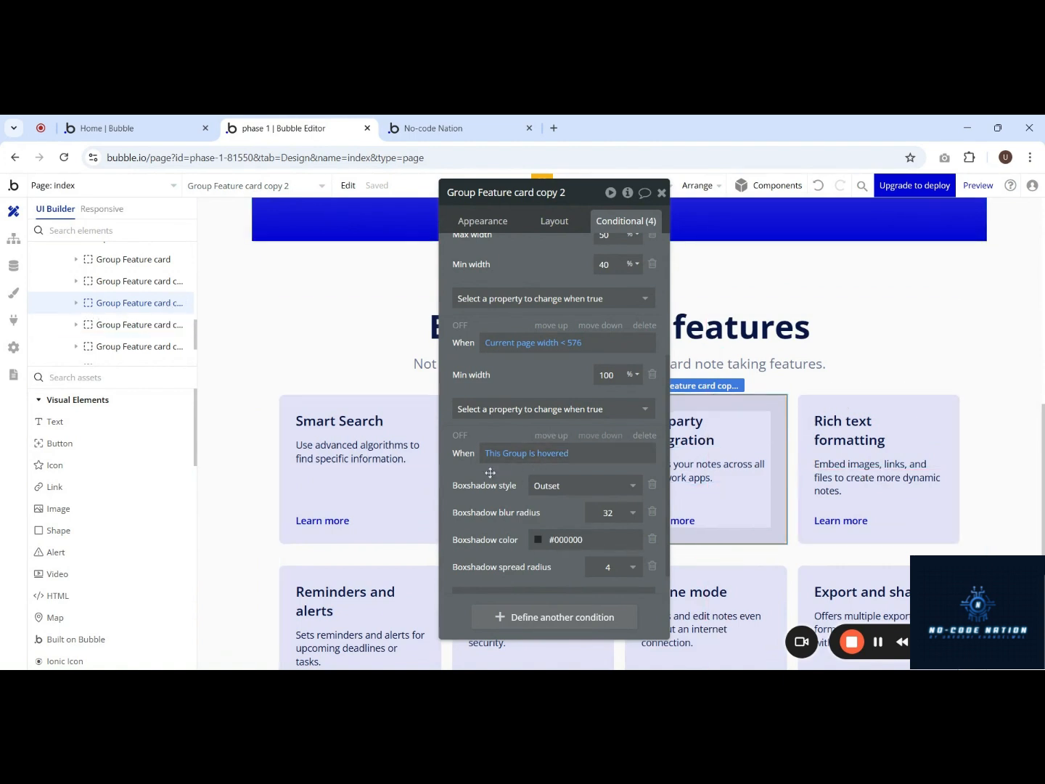
right_click(462, 454)
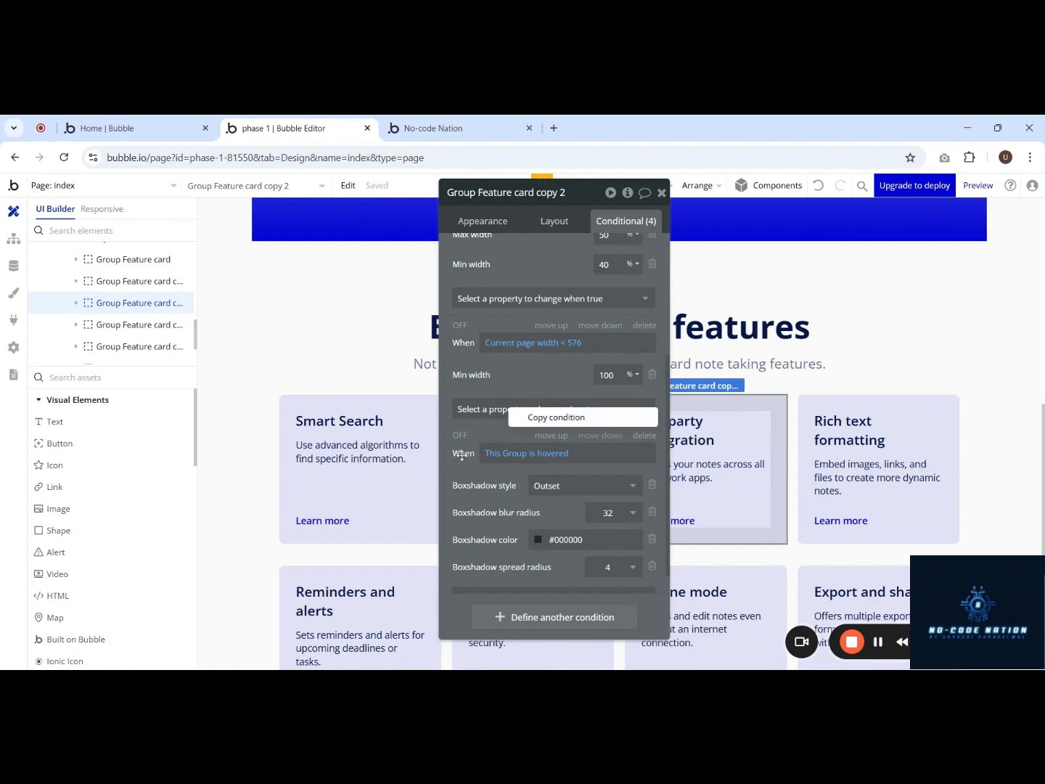
left_click(567, 424)
left_click_drag(548, 380, 192, 357)
left_click(427, 408)
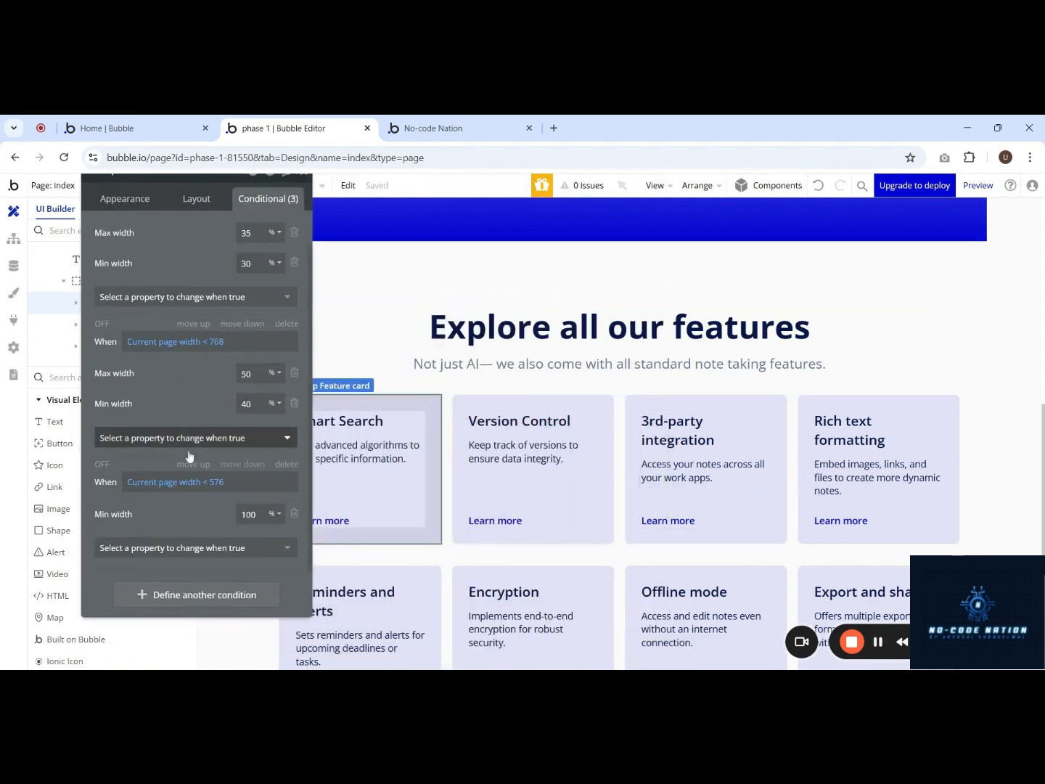
right_click(172, 600)
left_click(247, 557)
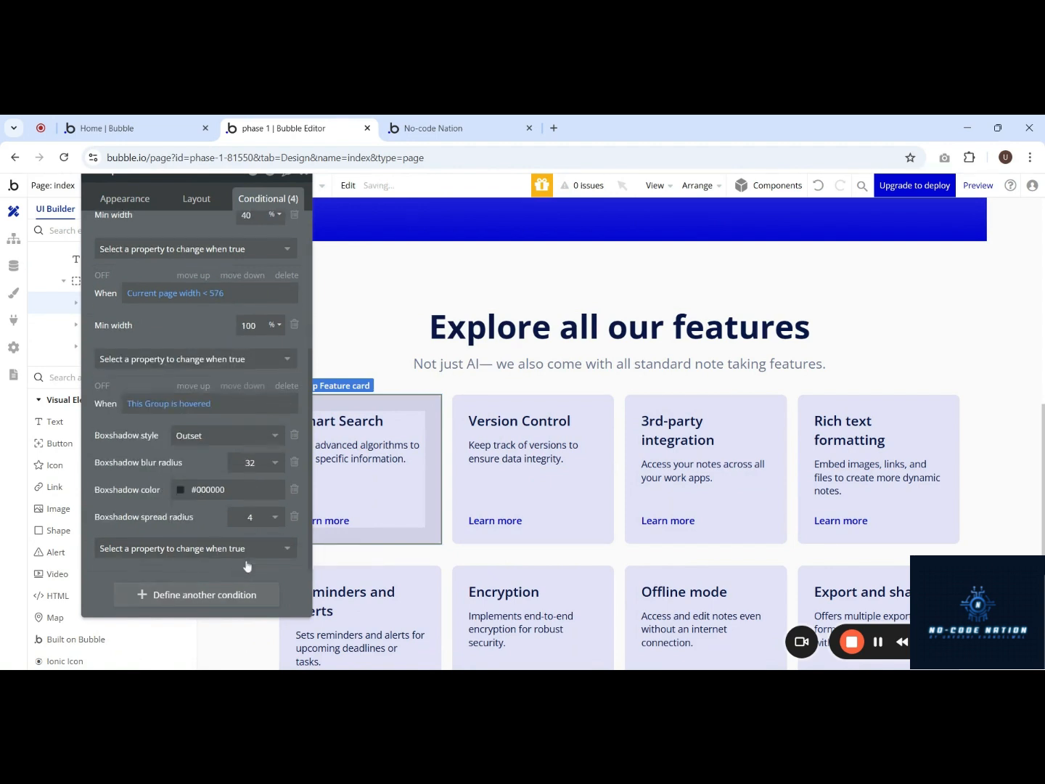
Step: Paste the copied hover condition onto the Version Control and Rich text formatting cards
left_click(519, 507)
right_click(237, 587)
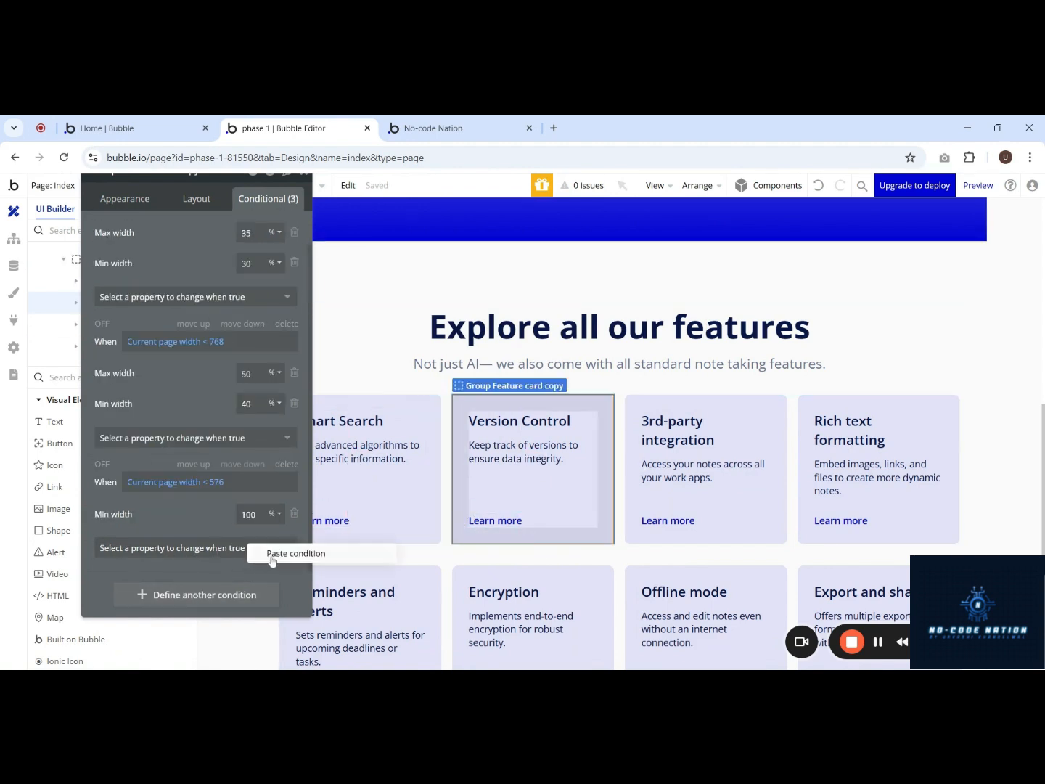
left_click(269, 565)
left_click(891, 514)
right_click(217, 598)
left_click(290, 558)
Step: Paste the copied hover condition onto the Reminders and alerts and Encryption cards
scroll(581, 362, "down", 2)
left_click(428, 500)
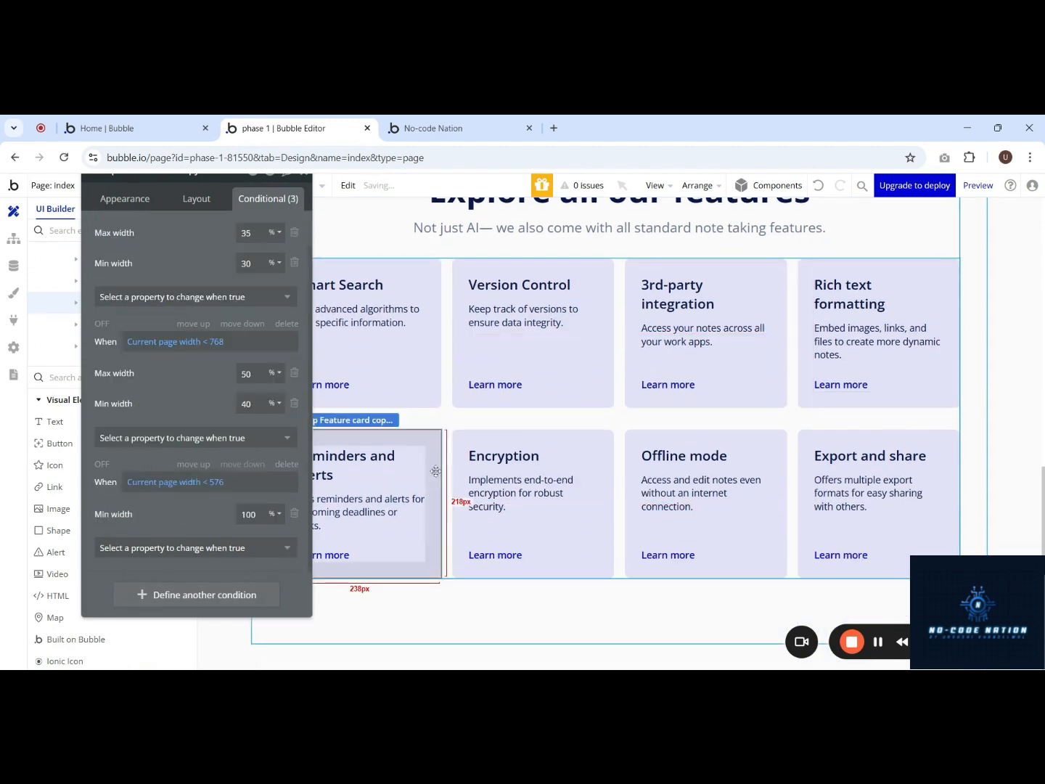
right_click(193, 606)
left_click(277, 564)
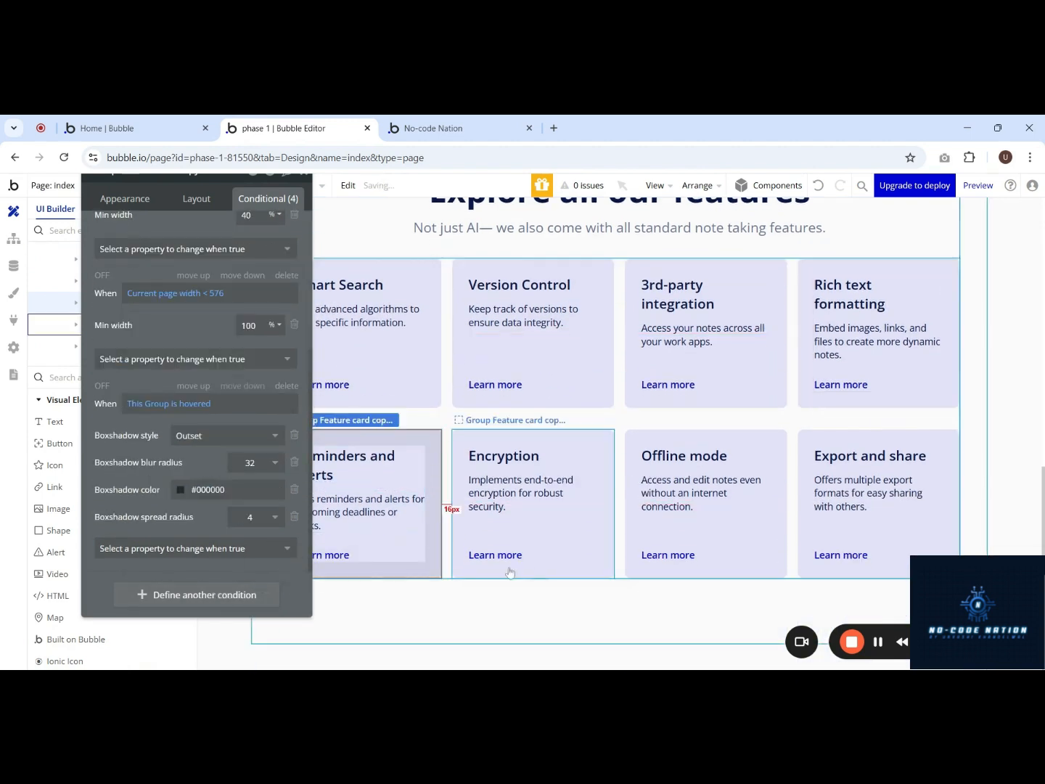
left_click(591, 558)
right_click(217, 598)
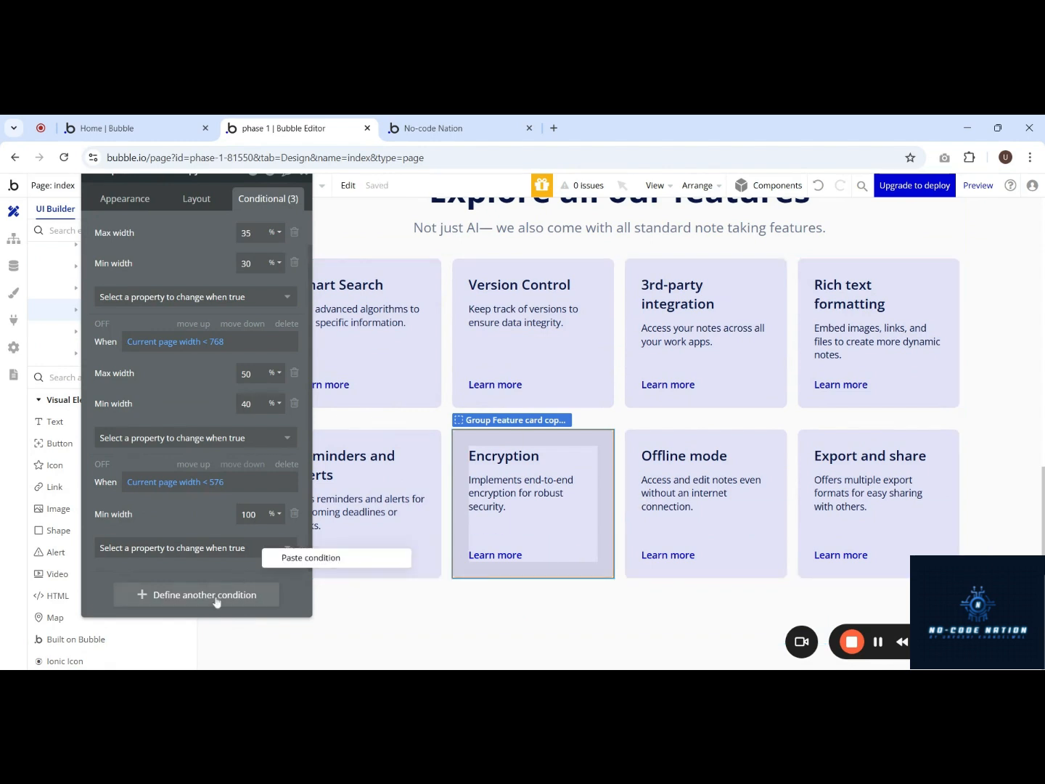
left_click(293, 564)
Step: Paste the hover condition onto the Offline mode and Export and share cards and check the card shadows in the preview
left_click(777, 557)
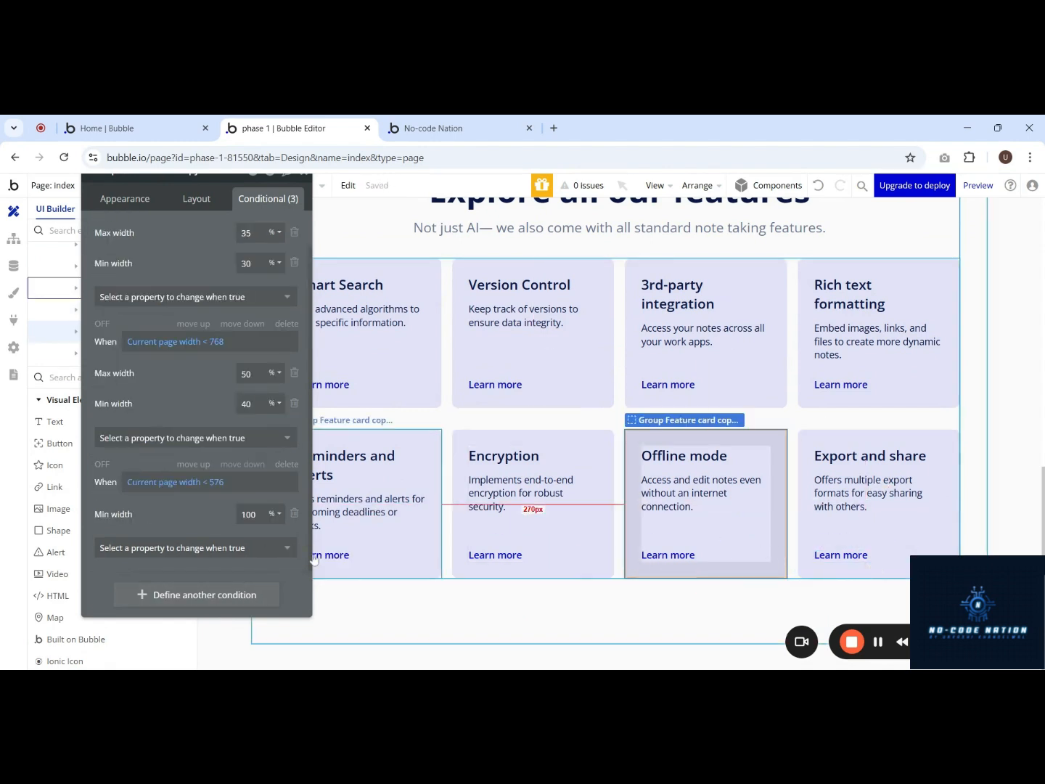
right_click(228, 609)
left_click(296, 568)
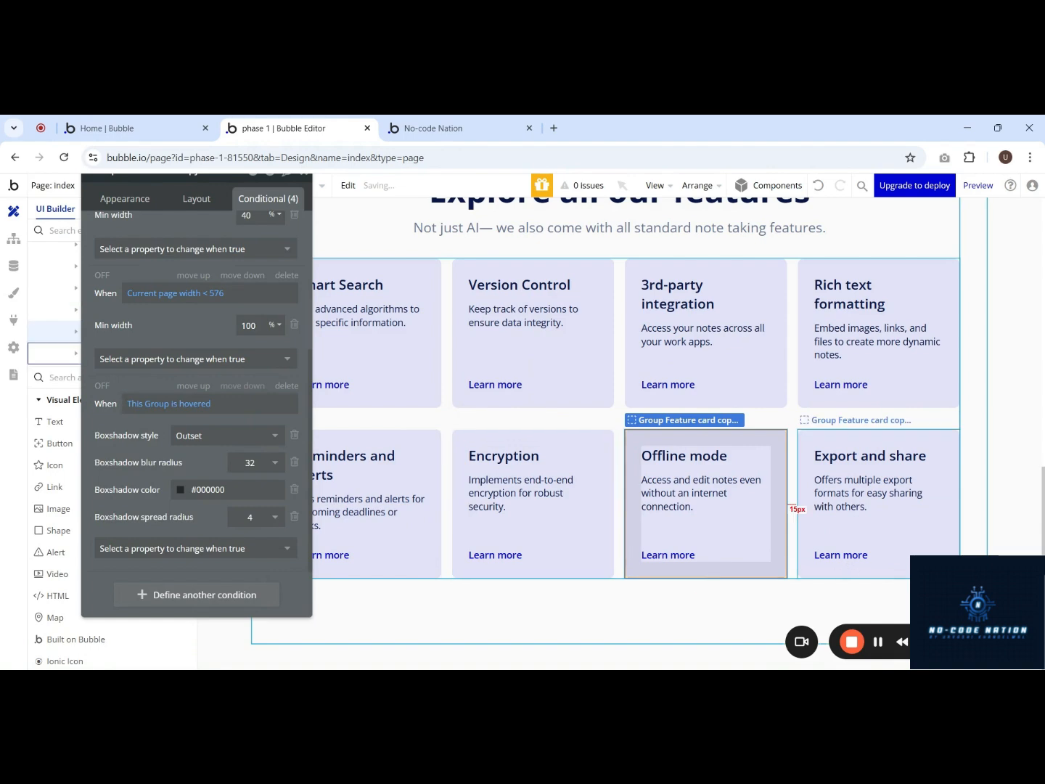
left_click(904, 573)
right_click(157, 604)
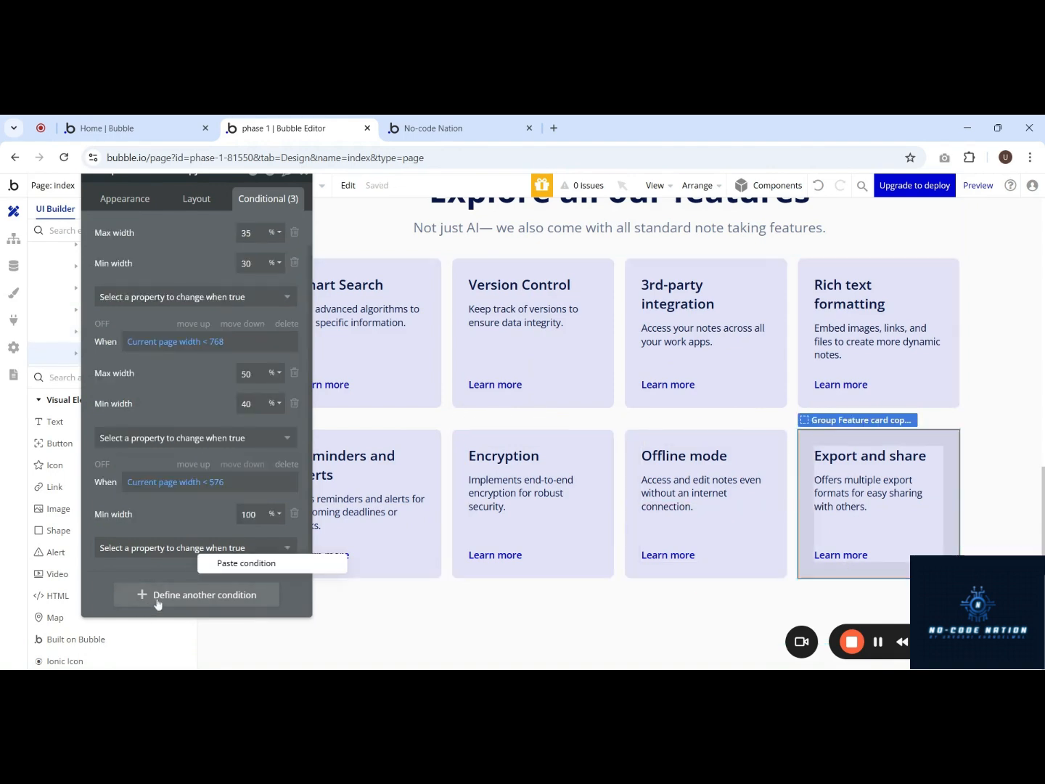
left_click(238, 564)
left_click(449, 127)
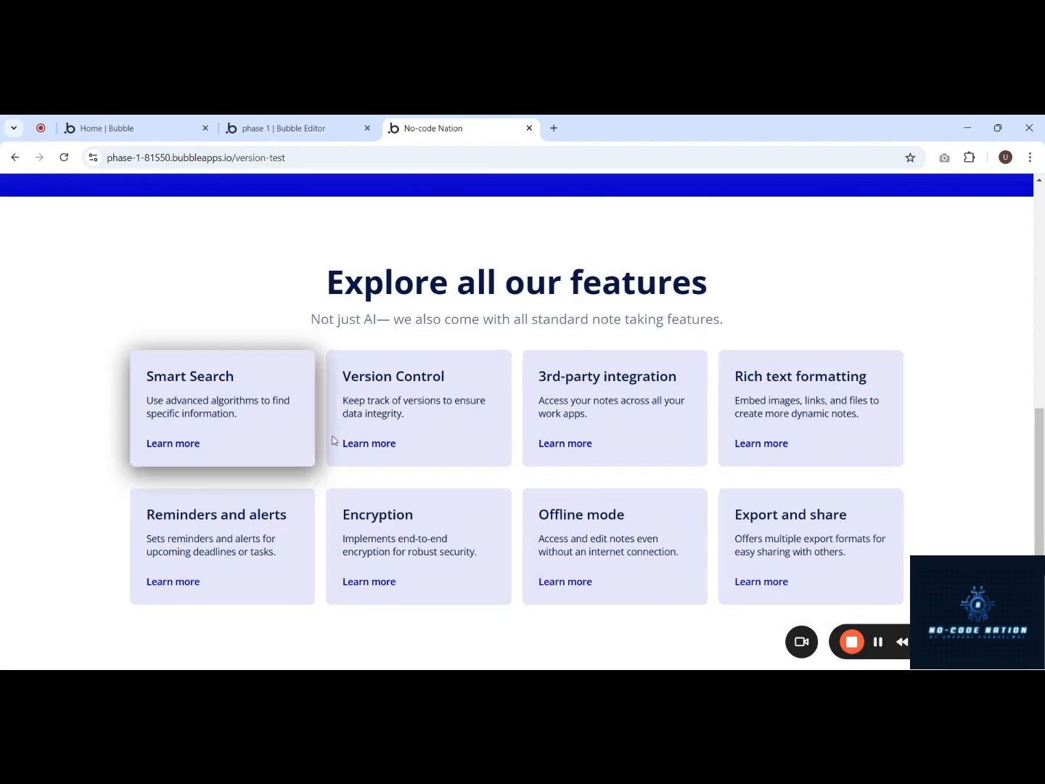
left_click(877, 642)
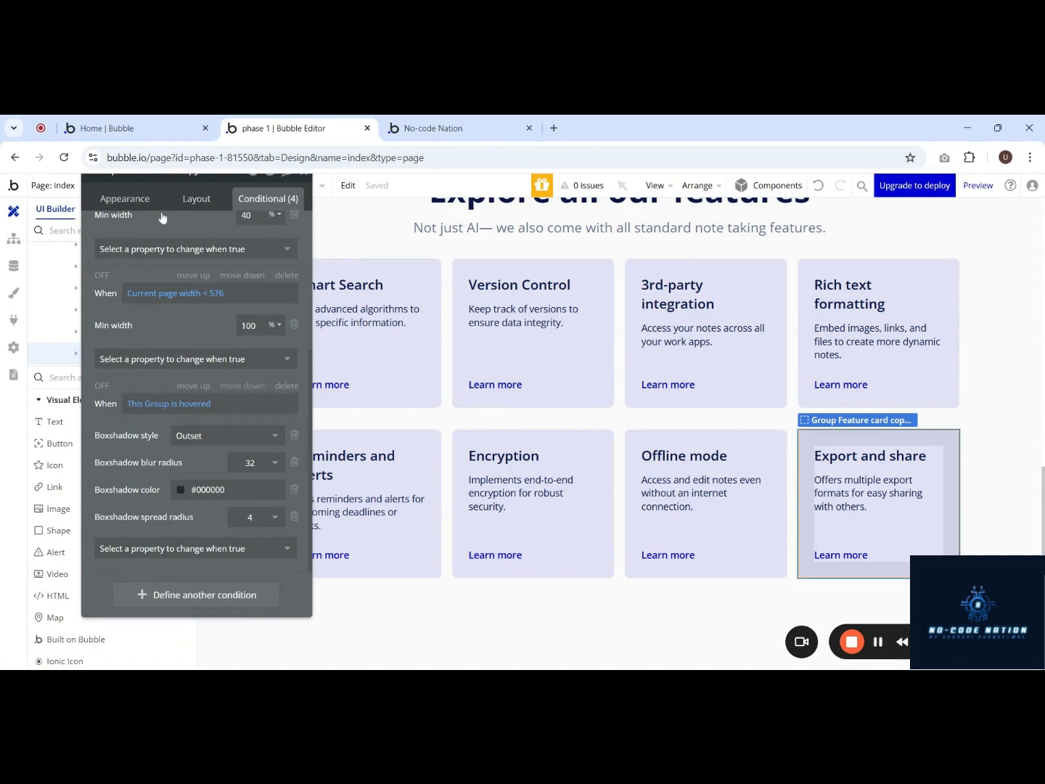
left_click_drag(162, 219, 893, 211)
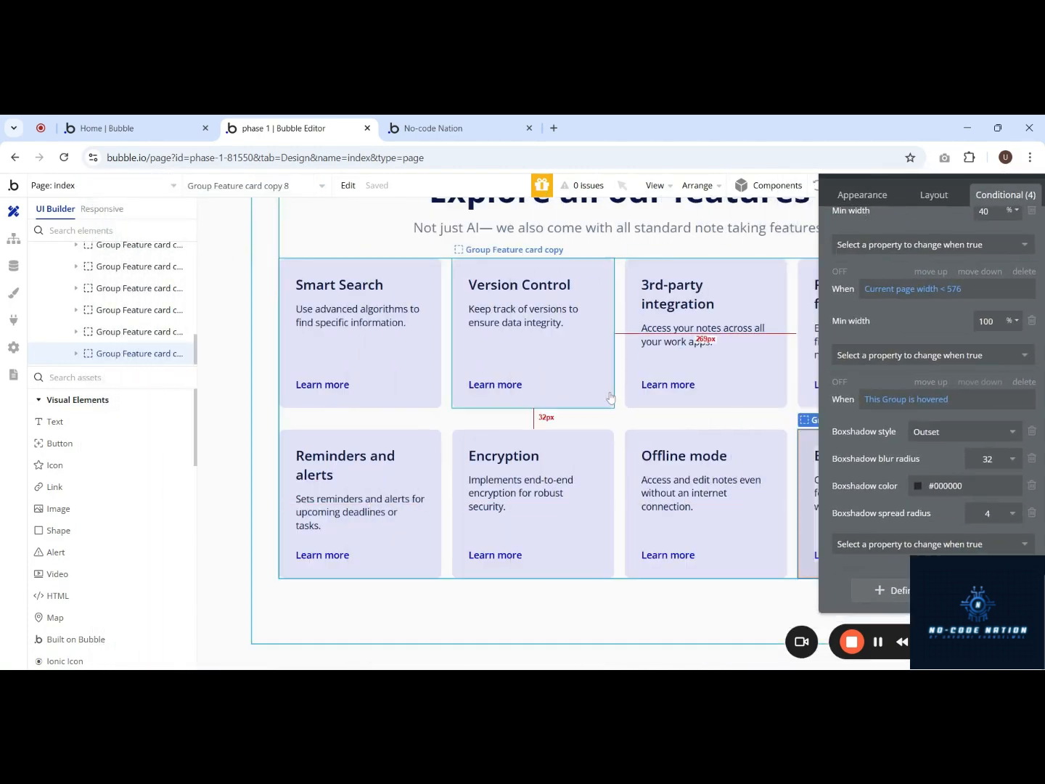
left_click(507, 607)
scroll(515, 551, "up", 3)
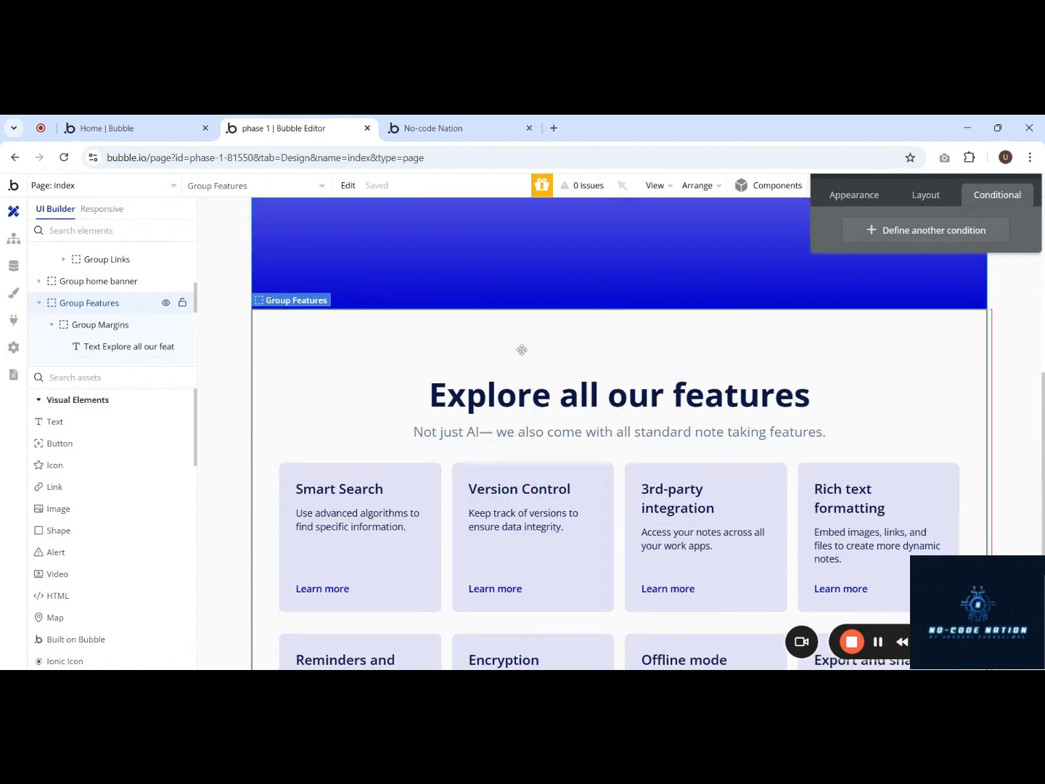
left_click(878, 643)
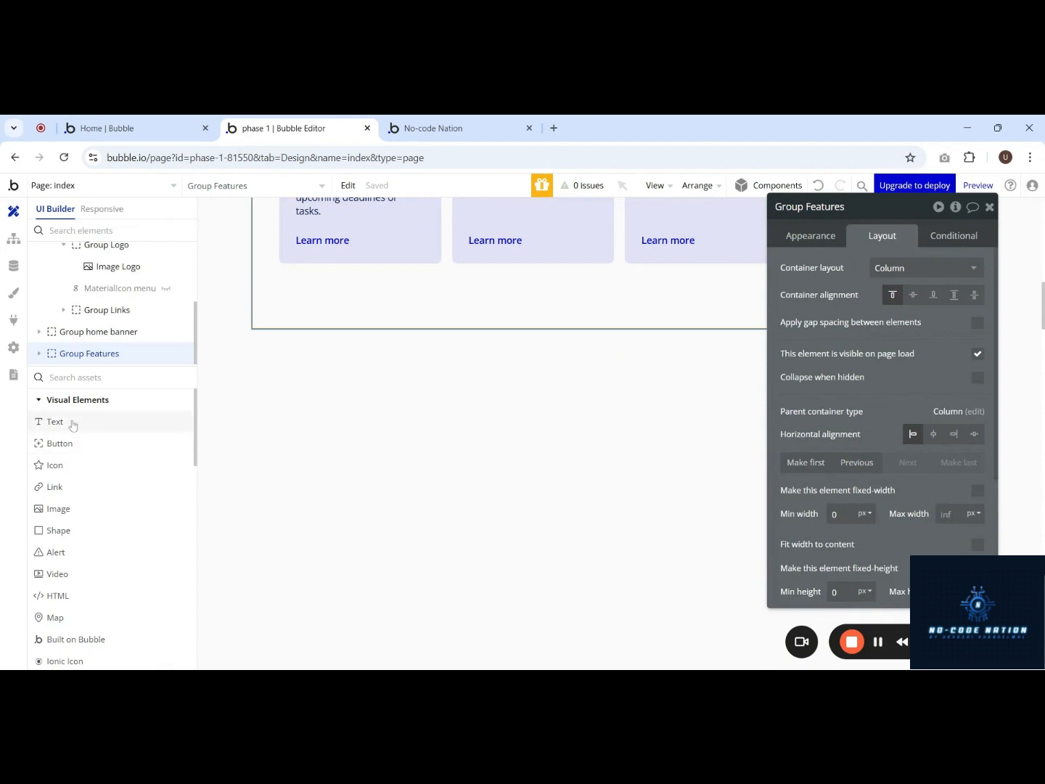
Step: Add a text element to the index page and place it directly after Group Features, outside that group
left_click_drag(72, 426, 394, 385)
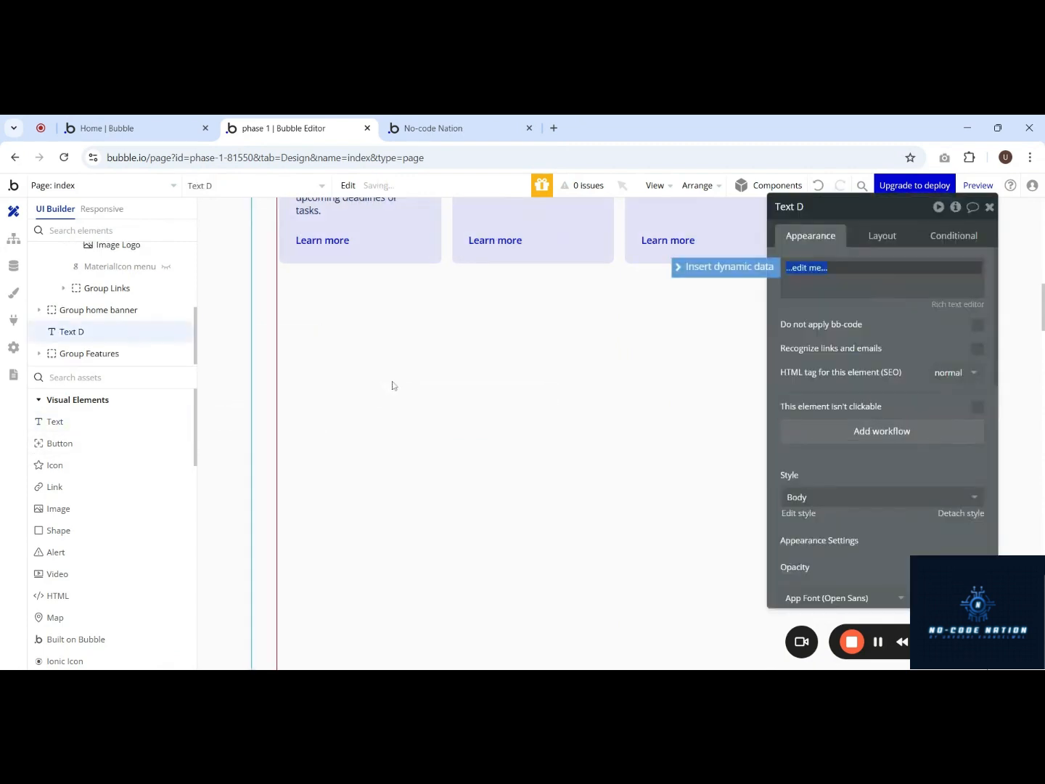
left_click_drag(821, 316, 394, 462)
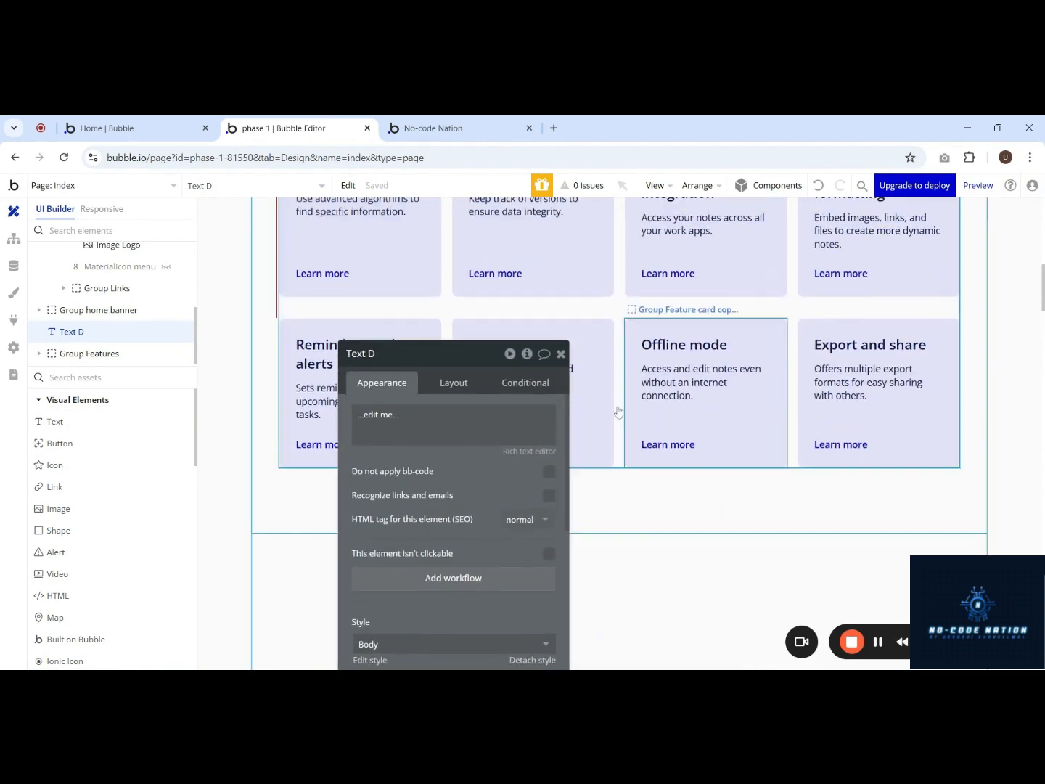
left_click_drag(66, 332, 82, 353)
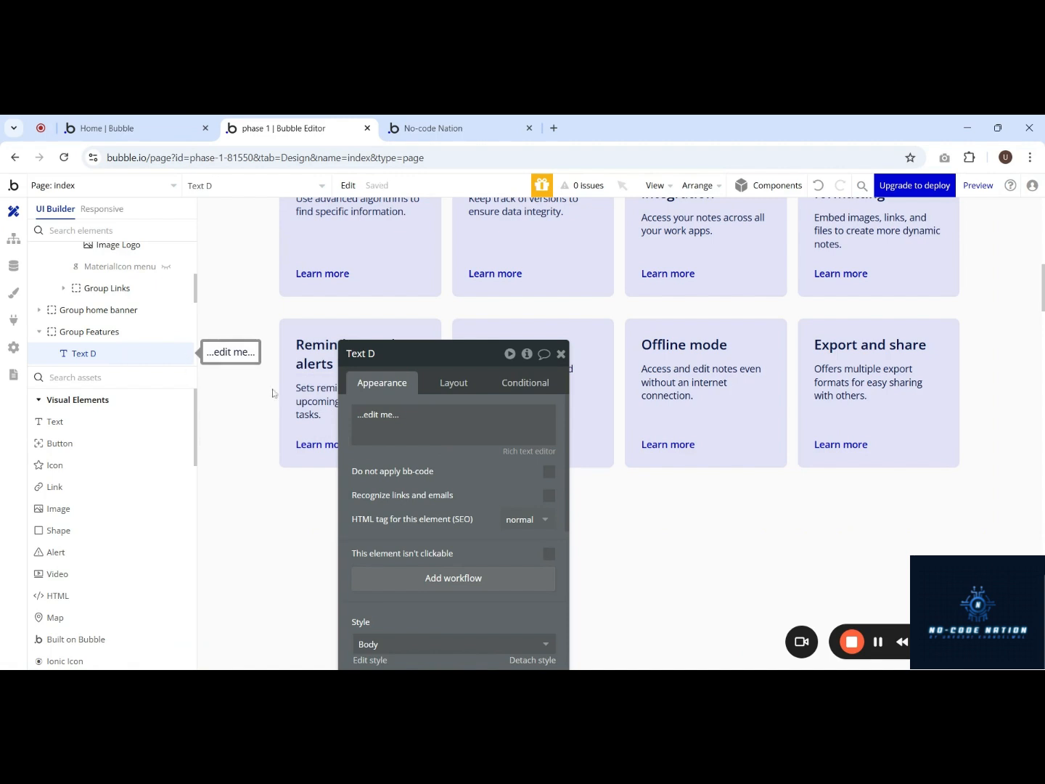
left_click_drag(436, 369, 901, 224)
scroll(515, 450, "up", 5)
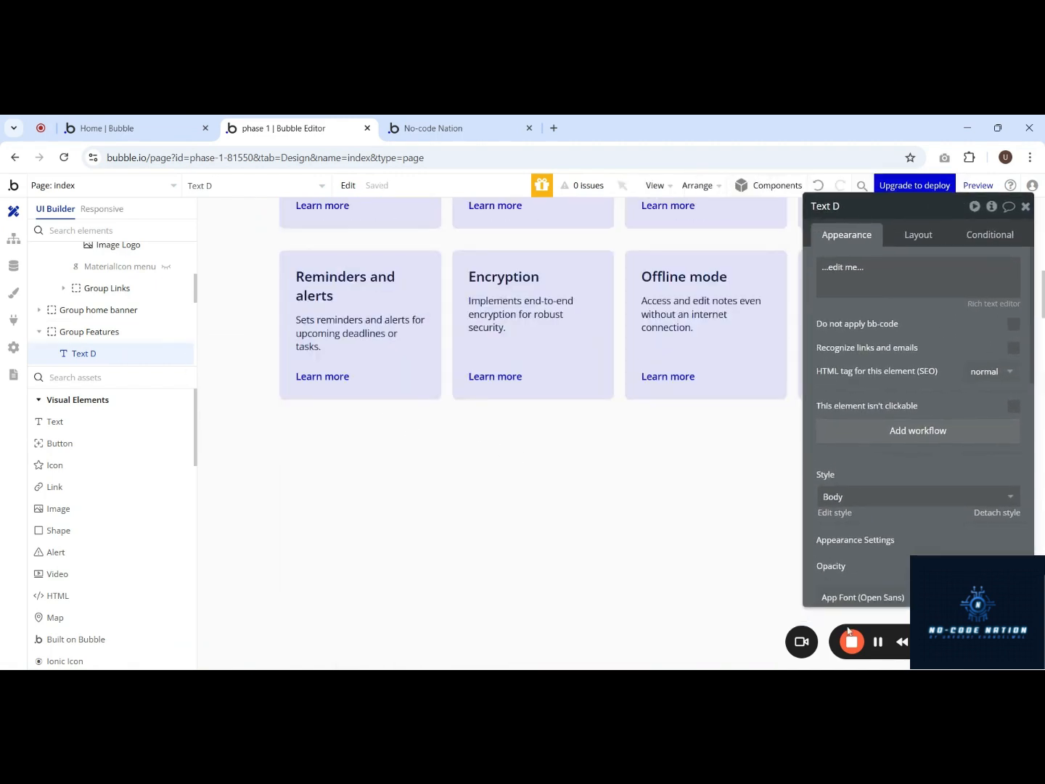
left_click(877, 643)
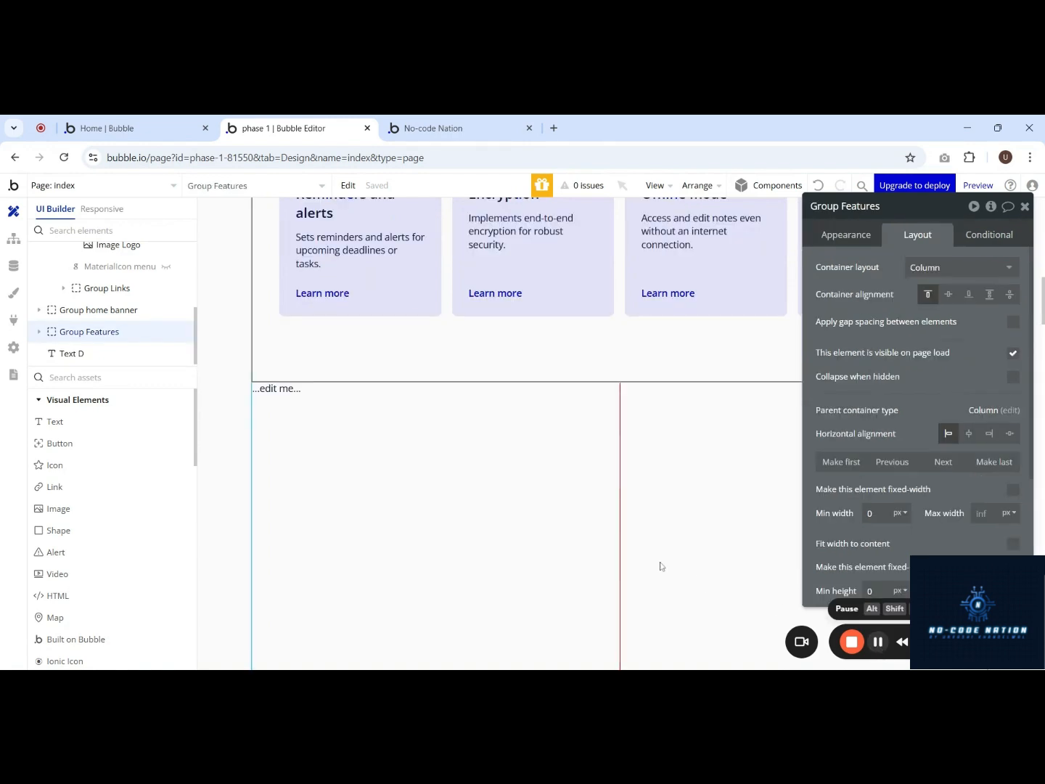
Step: Set the new text element's content to "Contact Us" and center it horizontally on the page
left_click(276, 388)
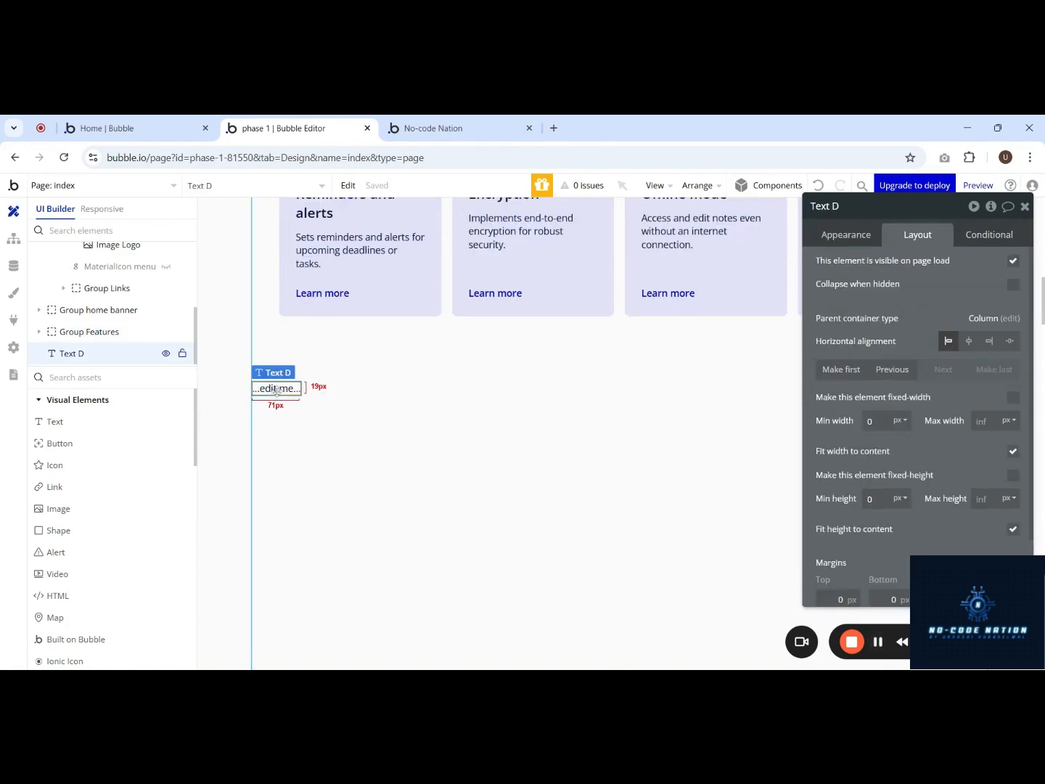
left_click(871, 245)
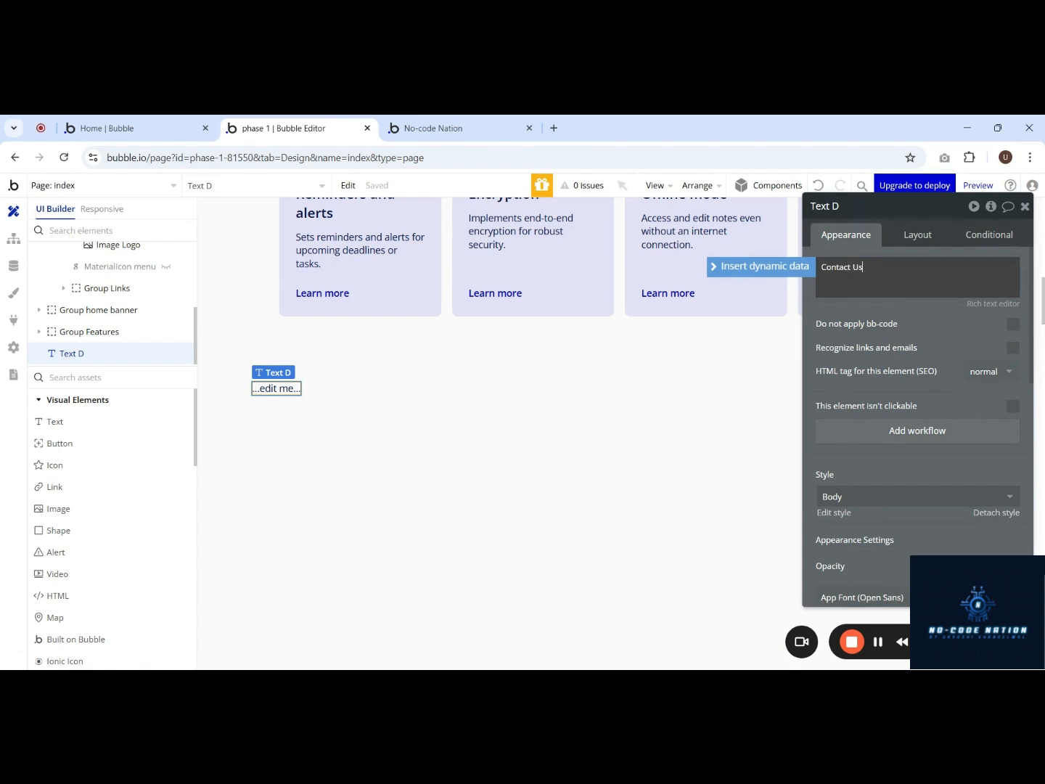
left_click(899, 306)
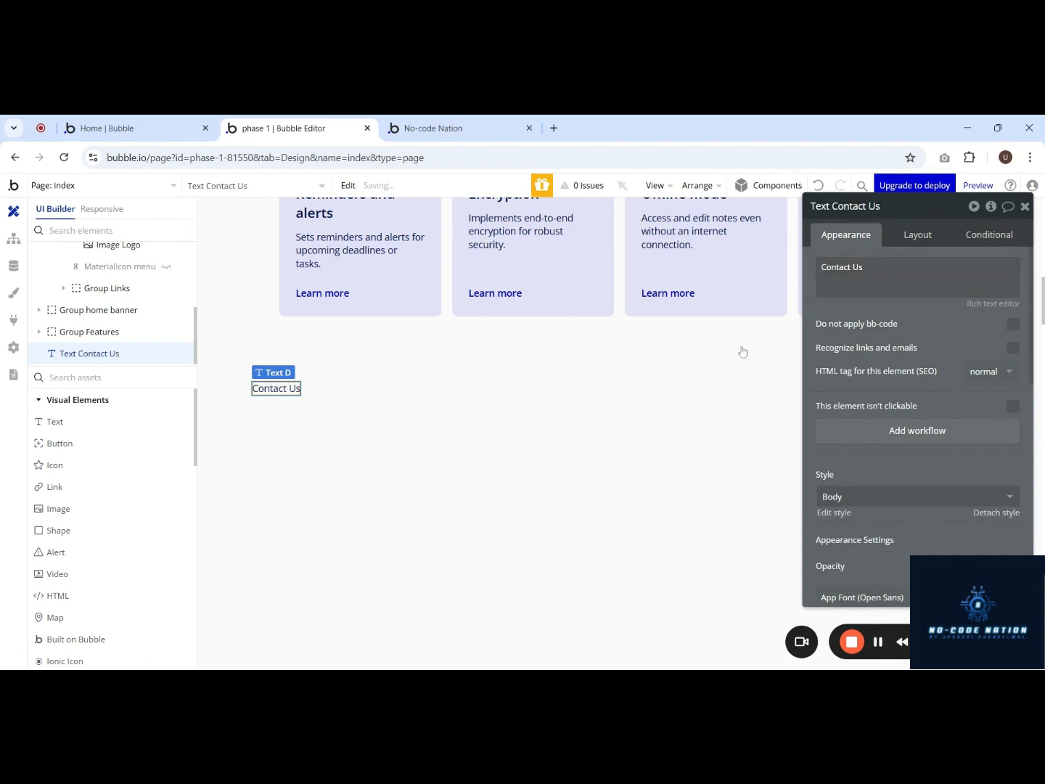
left_click(915, 236)
left_click(969, 341)
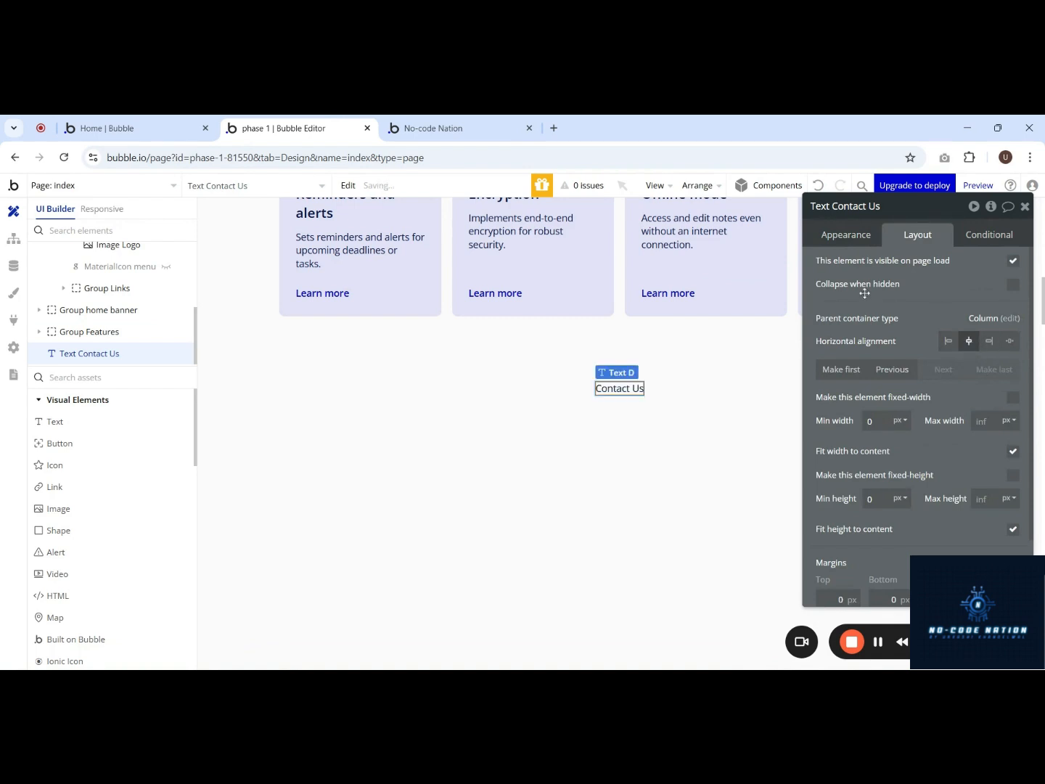
Step: Apply the Heading 2 style to the Contact Us text
left_click(839, 236)
scroll(863, 368, "down", 3)
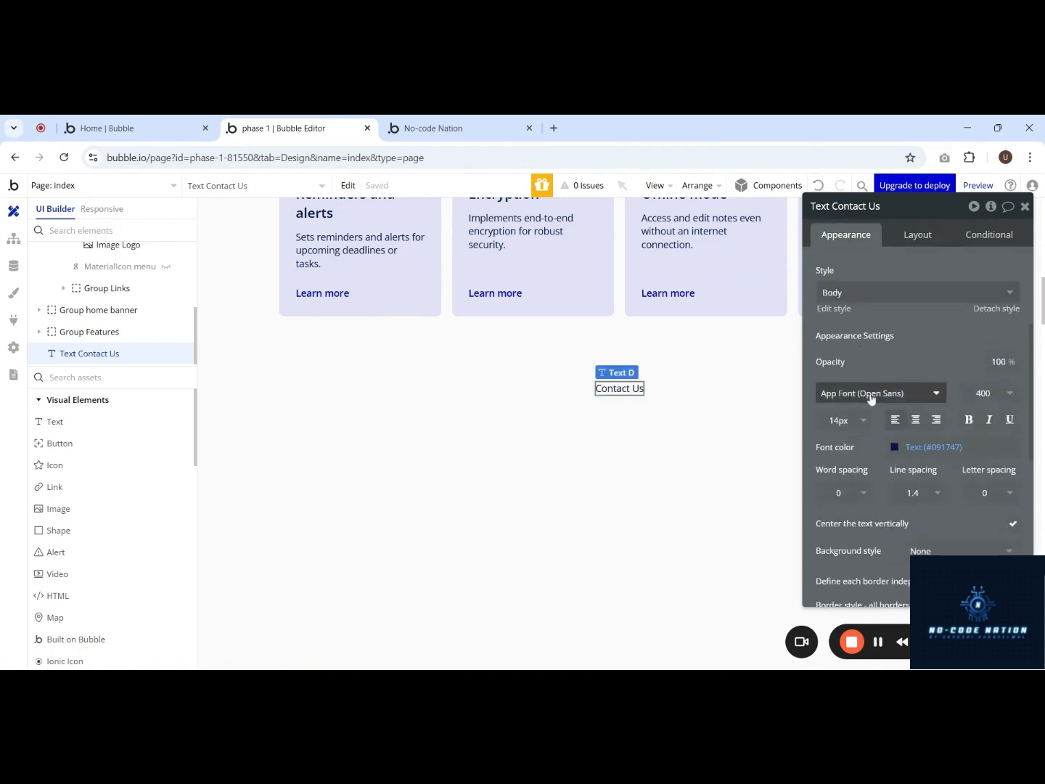
left_click(841, 292)
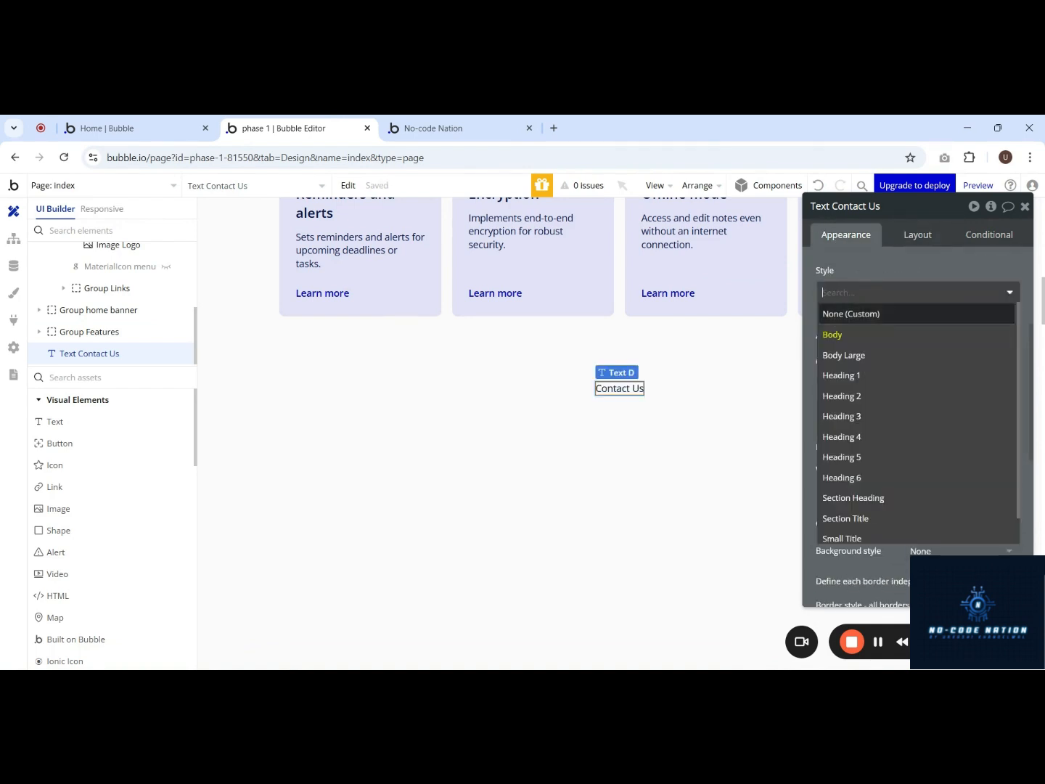
left_click(858, 402)
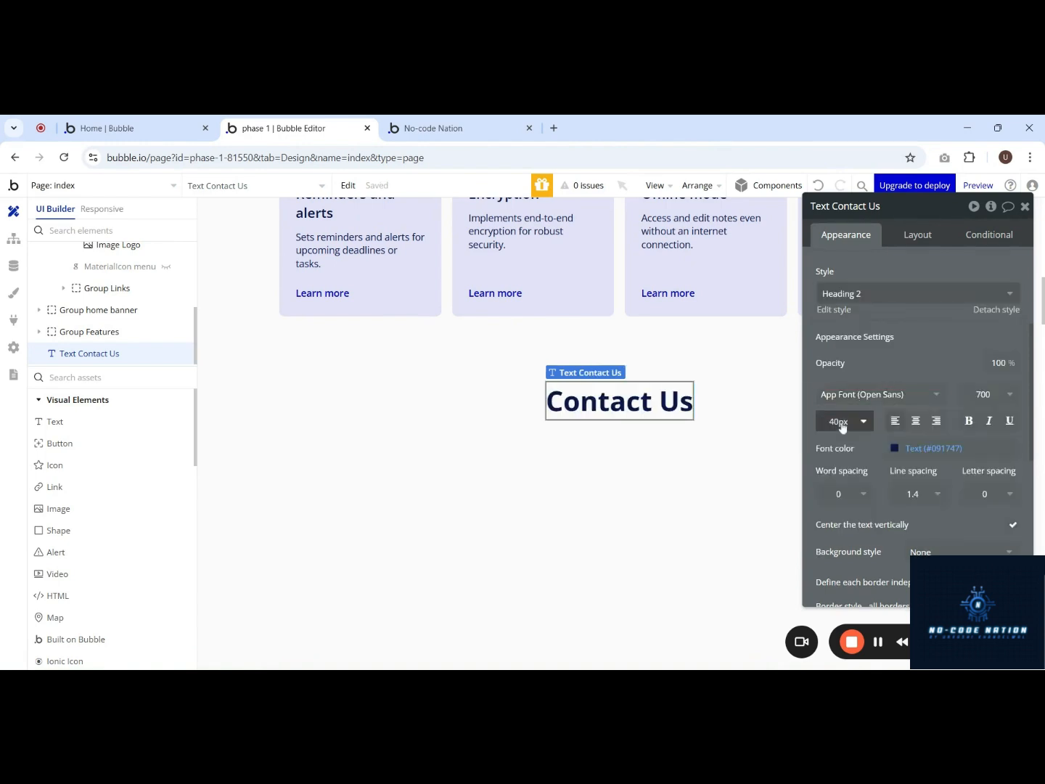
Step: Add an Input element to the page and order it directly below the Contact Us heading
scroll(77, 473, "down", 3)
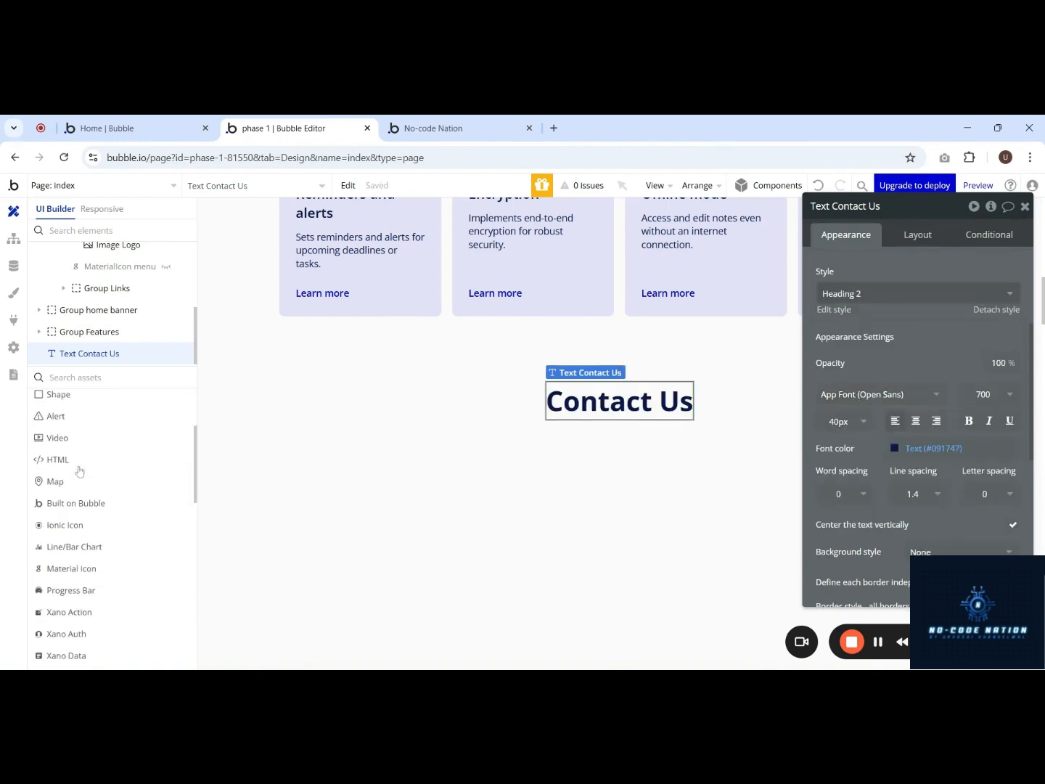
scroll(77, 479, "down", 5)
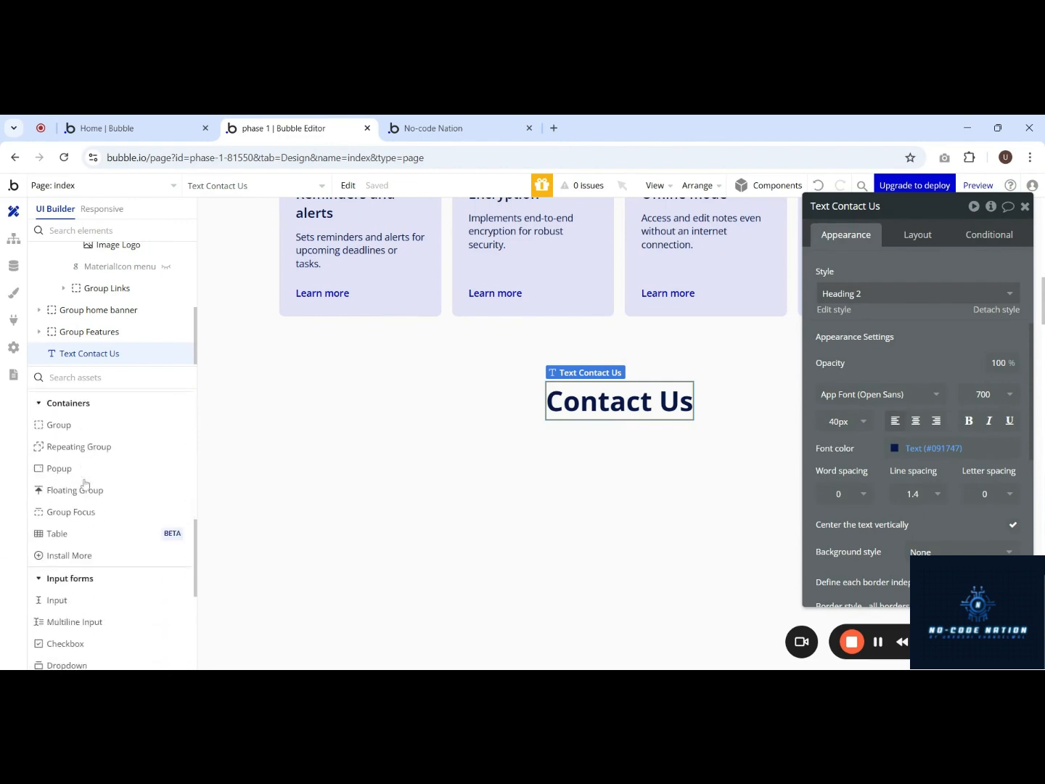
left_click_drag(87, 472, 555, 447)
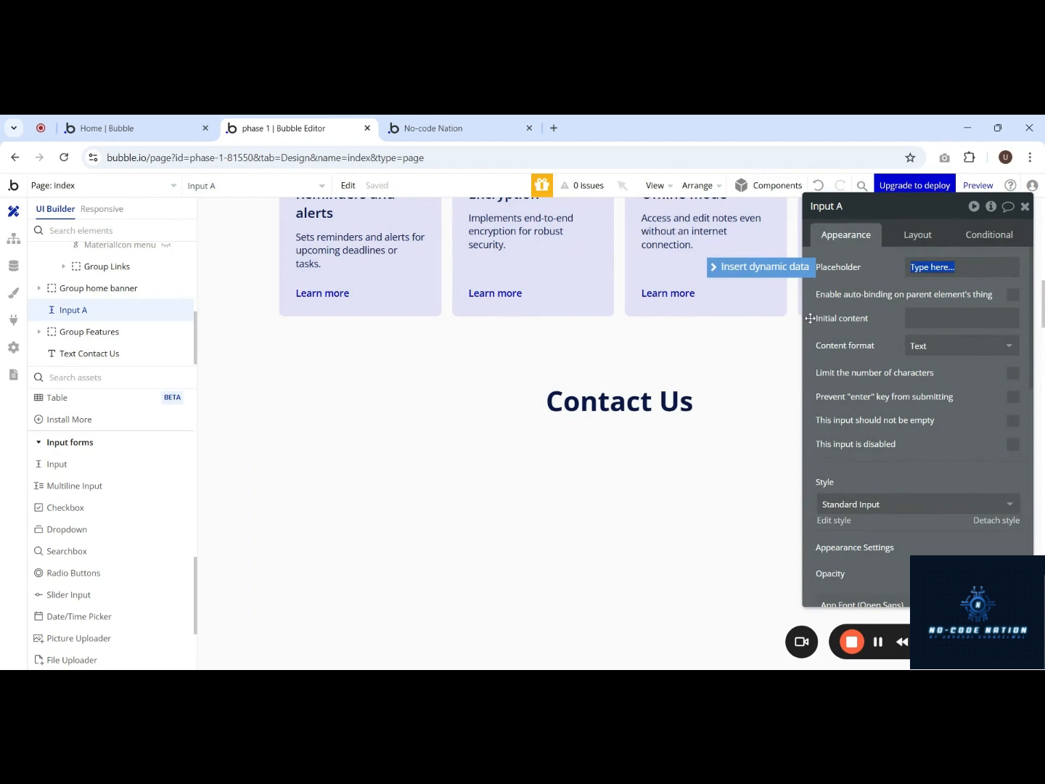
left_click_drag(83, 353, 108, 356)
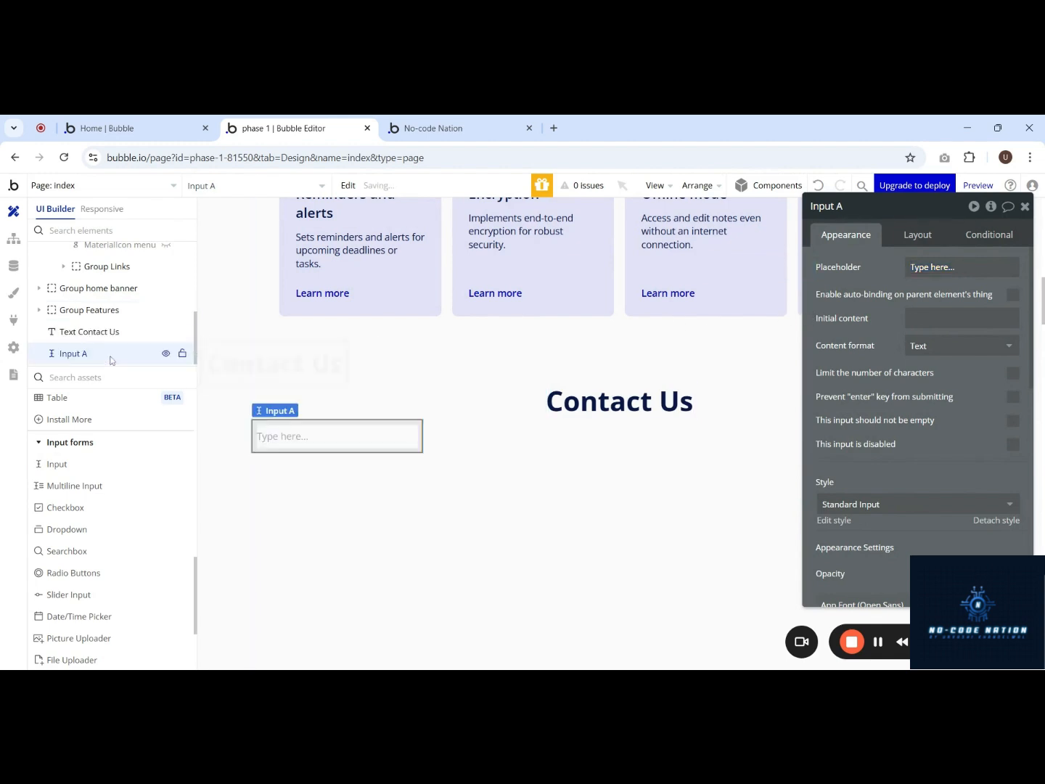
Step: Set the new input's placeholder to "Full Name" and center the input horizontally
left_click(937, 269)
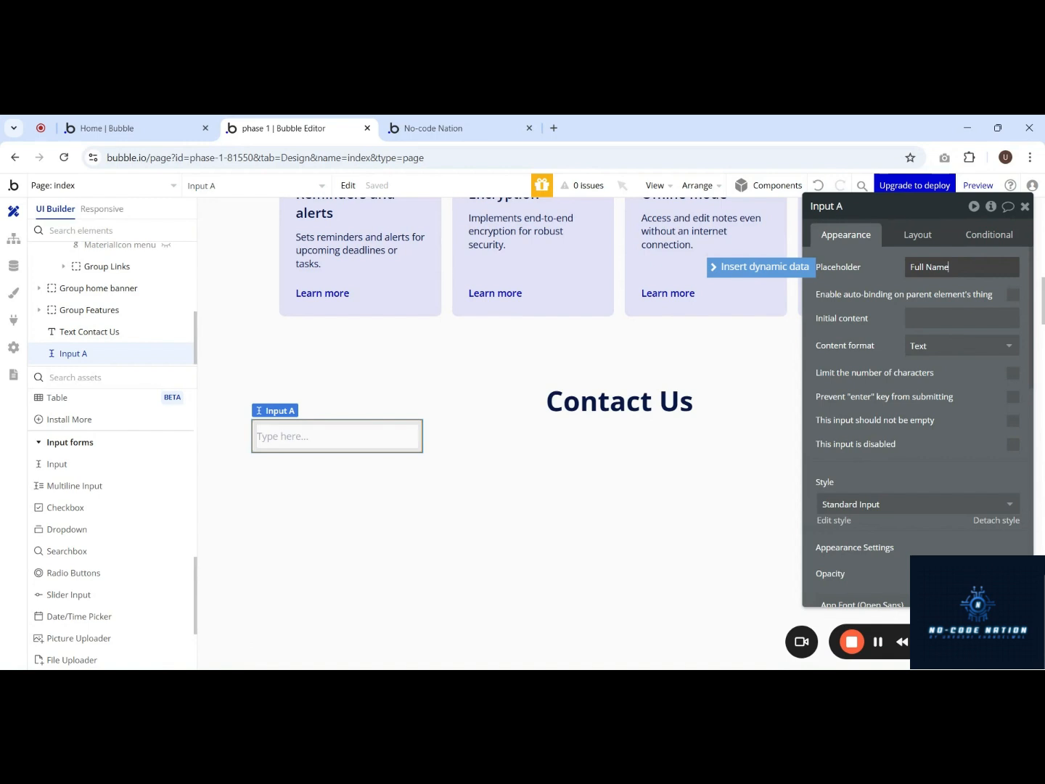
left_click(883, 270)
left_click(916, 235)
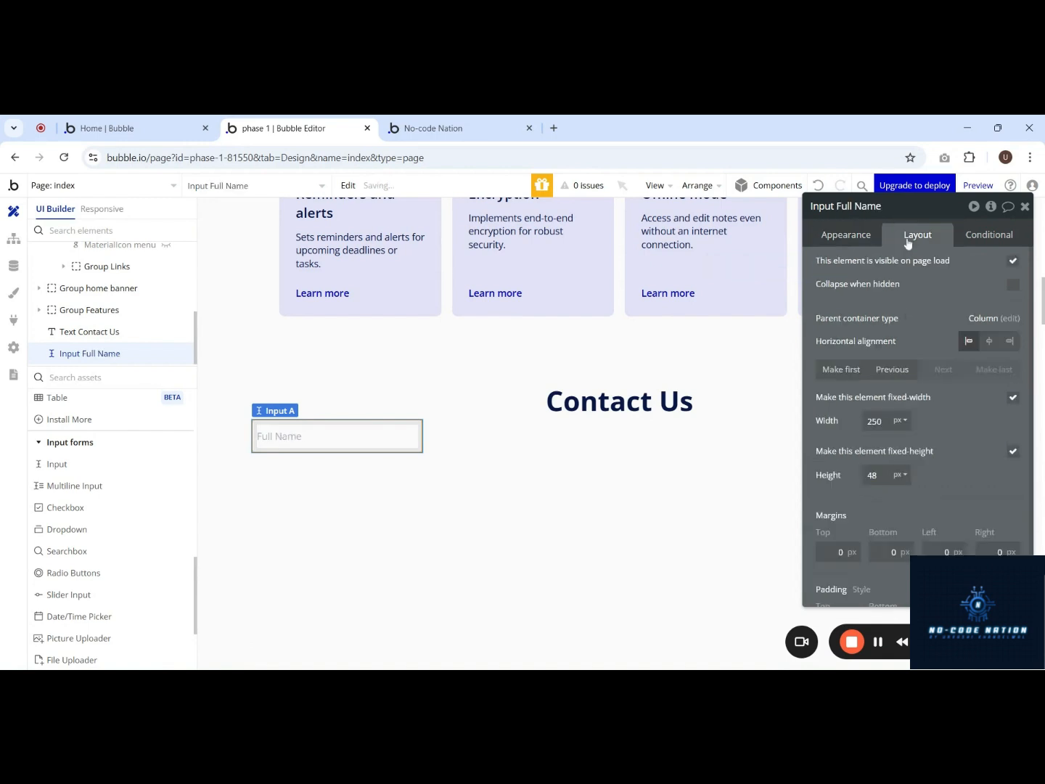
left_click(986, 341)
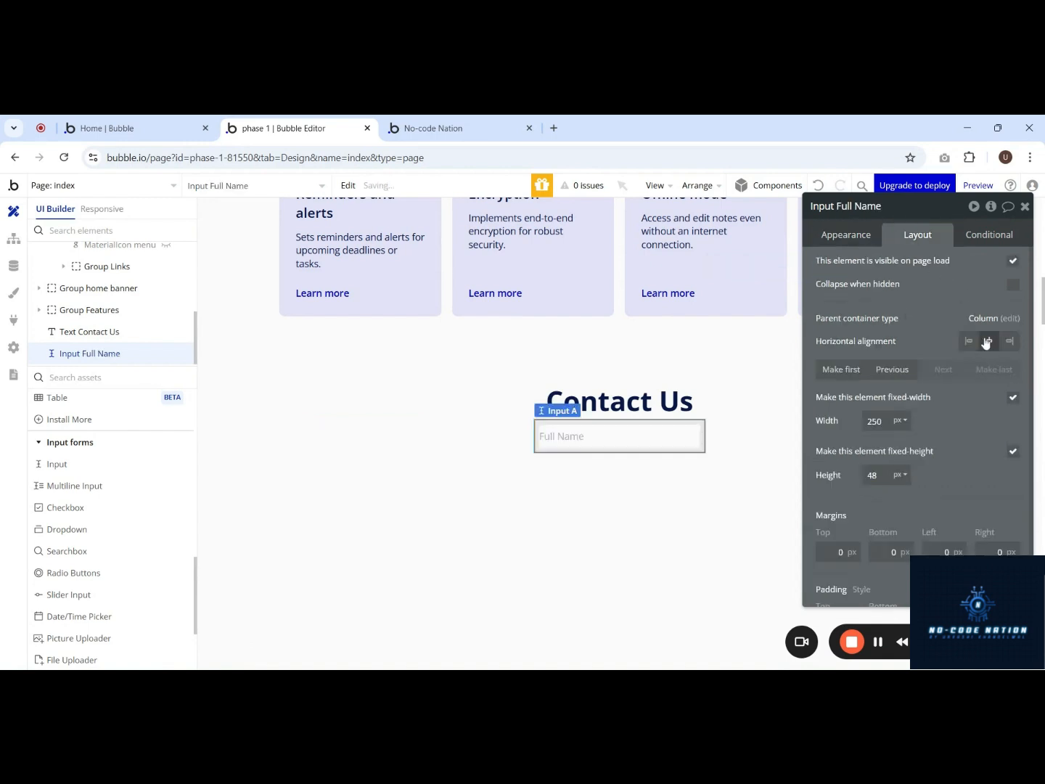
left_click(867, 238)
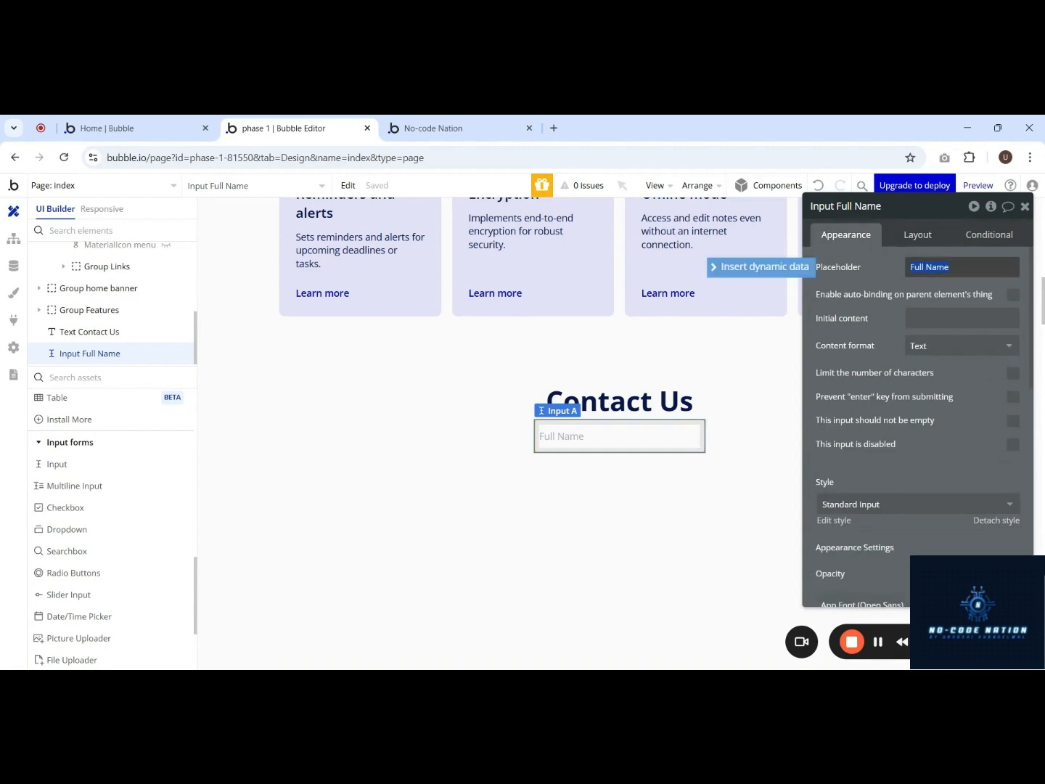
left_click(643, 435)
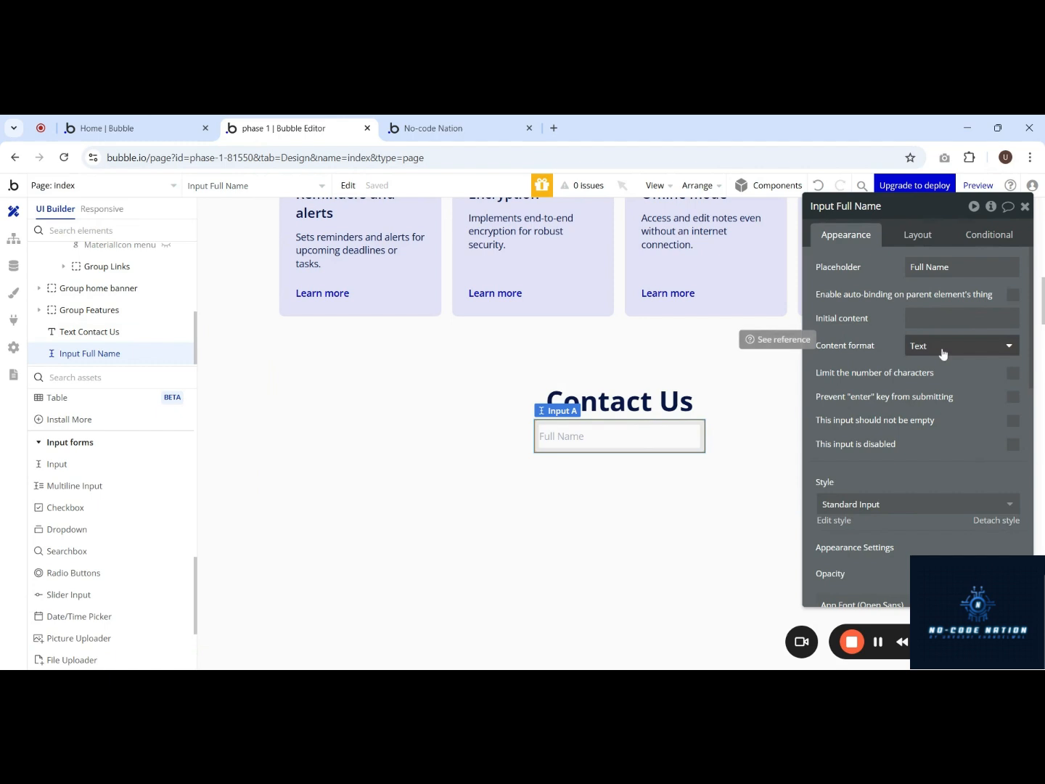
left_click(943, 346)
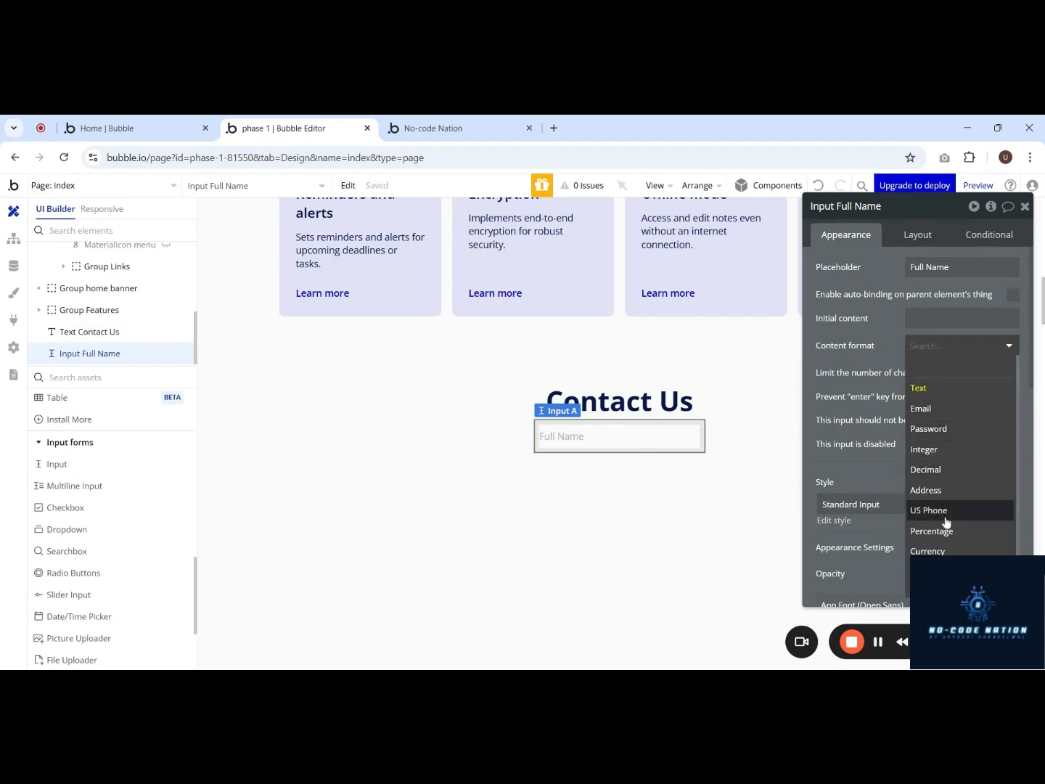
left_click(876, 359)
left_click(614, 494)
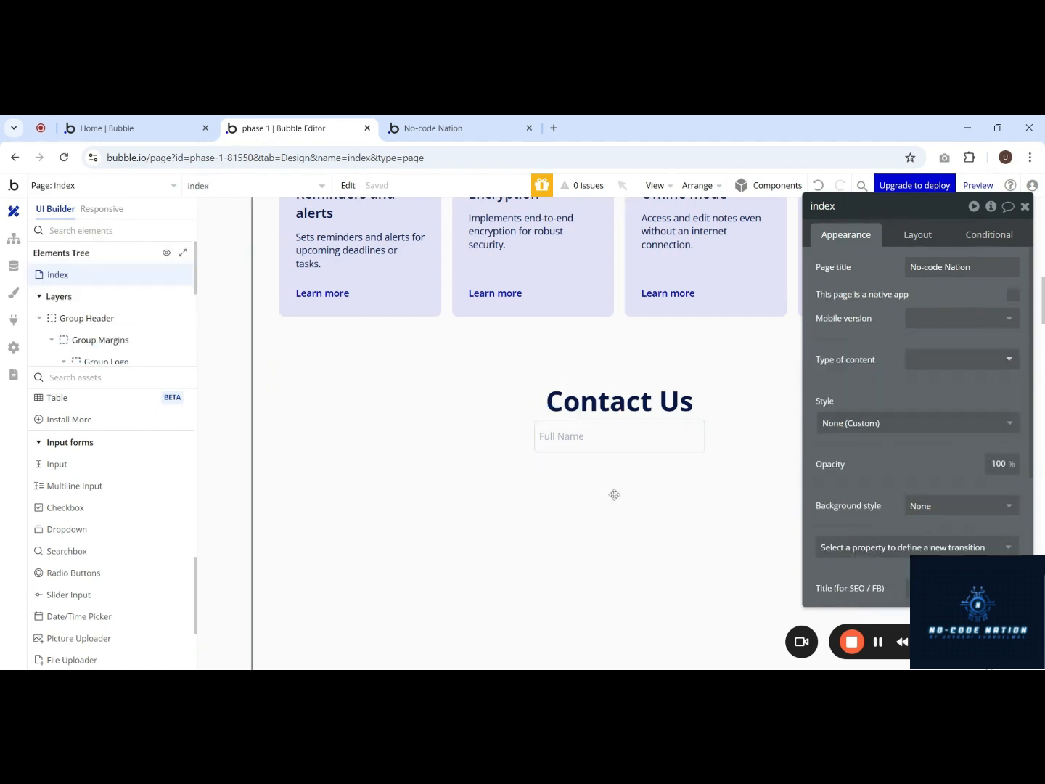
Step: Copy the Full Name input and paste the duplicate directly below it
left_click(629, 435)
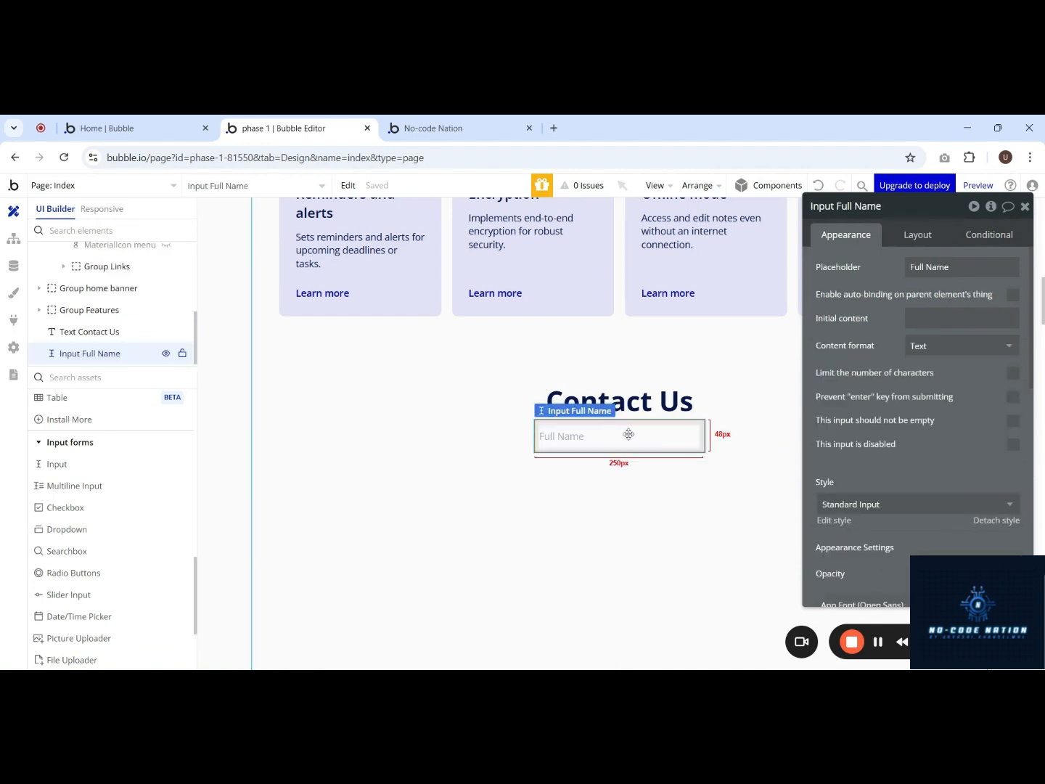
right_click(628, 435)
left_click(679, 520)
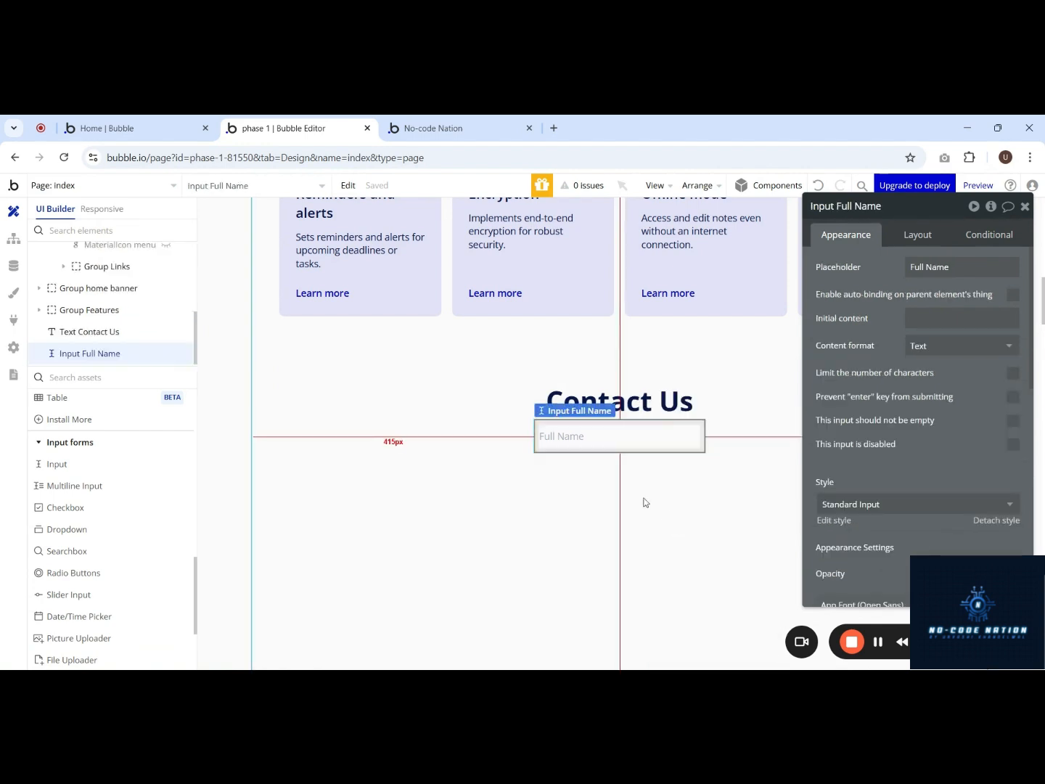
right_click(611, 486)
left_click(641, 549)
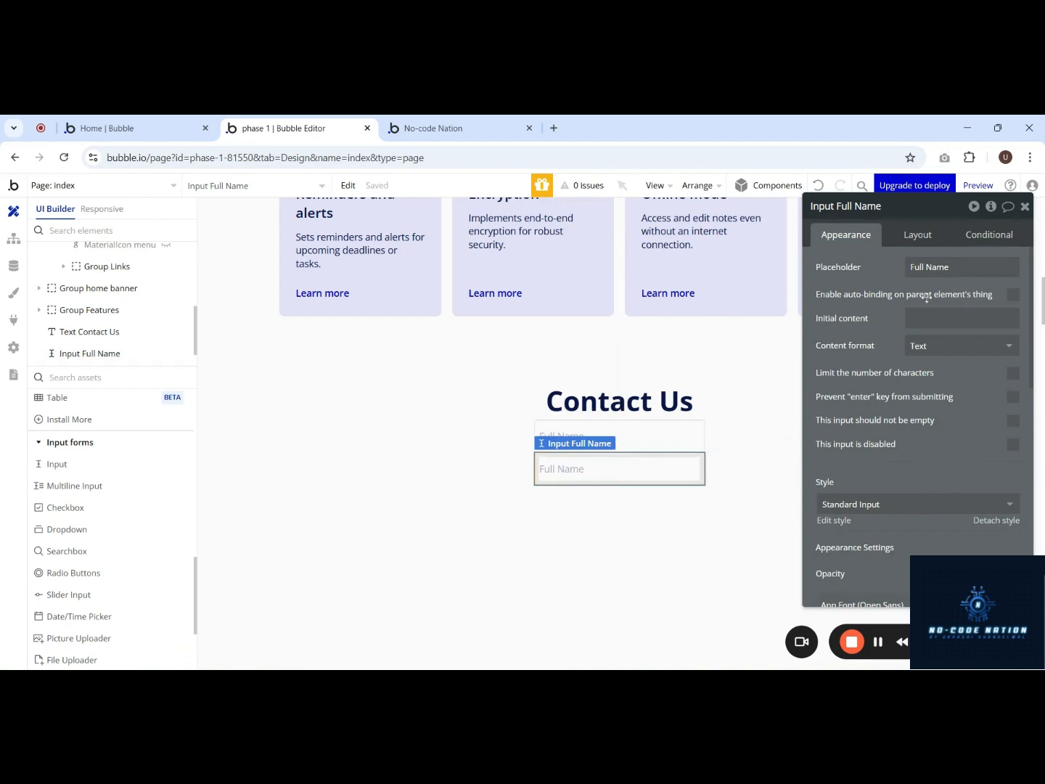
Step: Set the duplicated input's placeholder to "Email" and its content format to Email
left_click(962, 266)
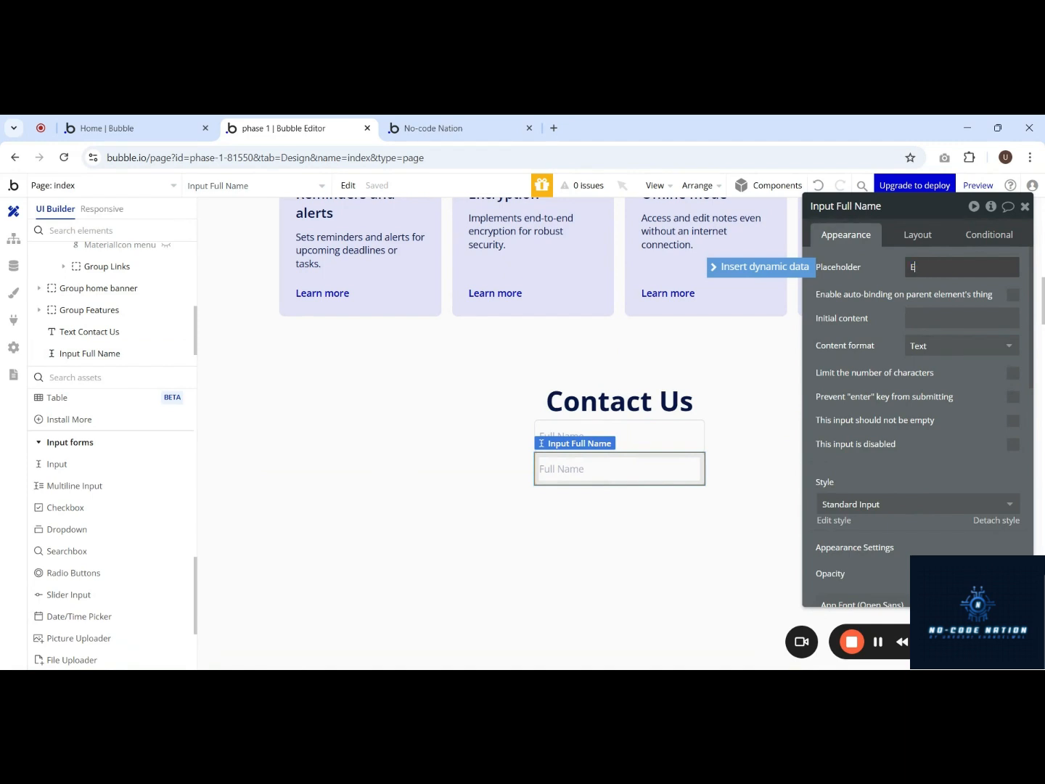
left_click(958, 345)
left_click(931, 409)
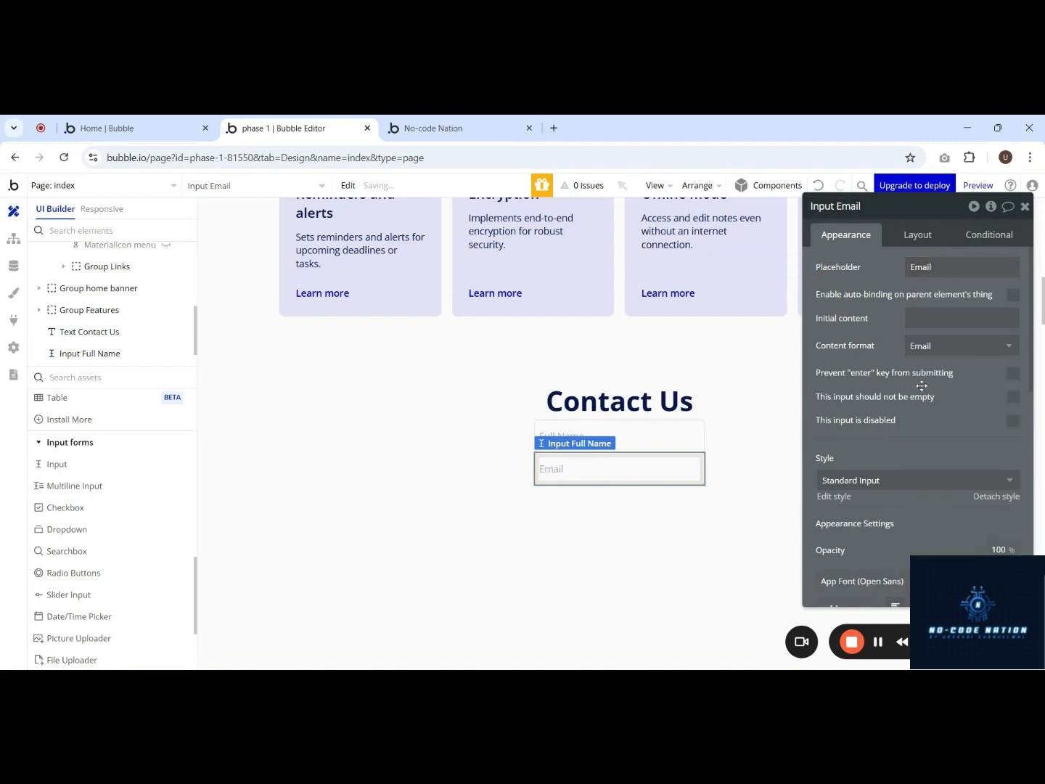
Step: Paste another copy of the Full Name input below the Email input and set its placeholder to "Subject"
left_click(606, 500)
key("ctrl+v")
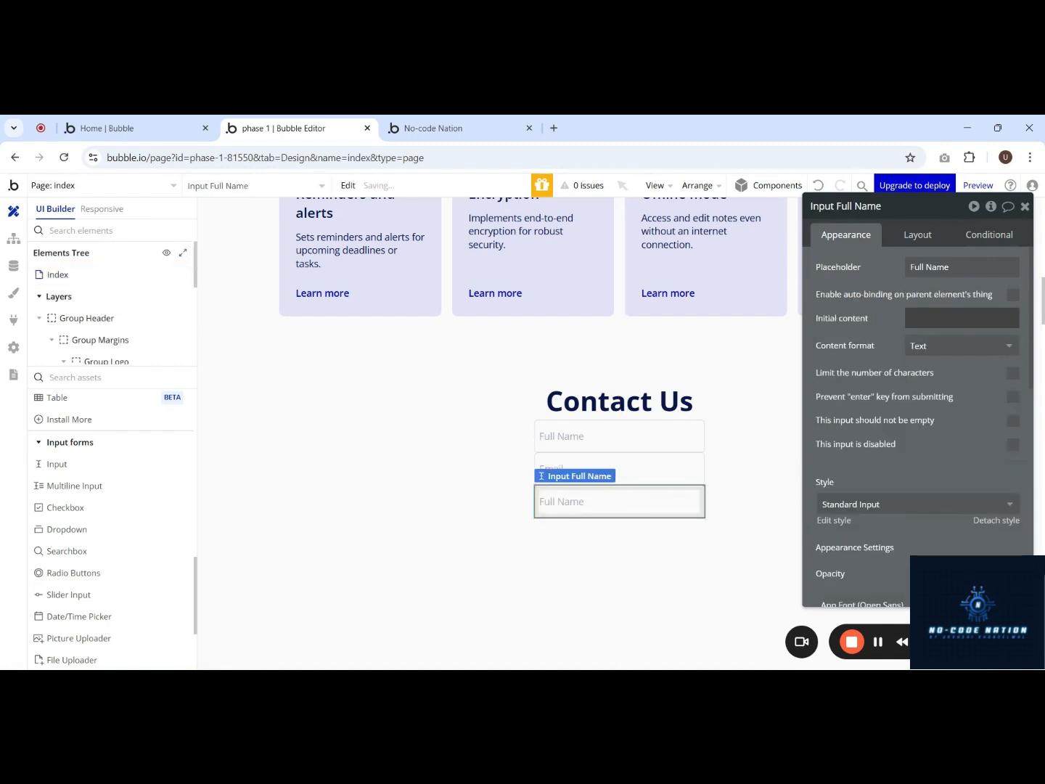
left_click(943, 267)
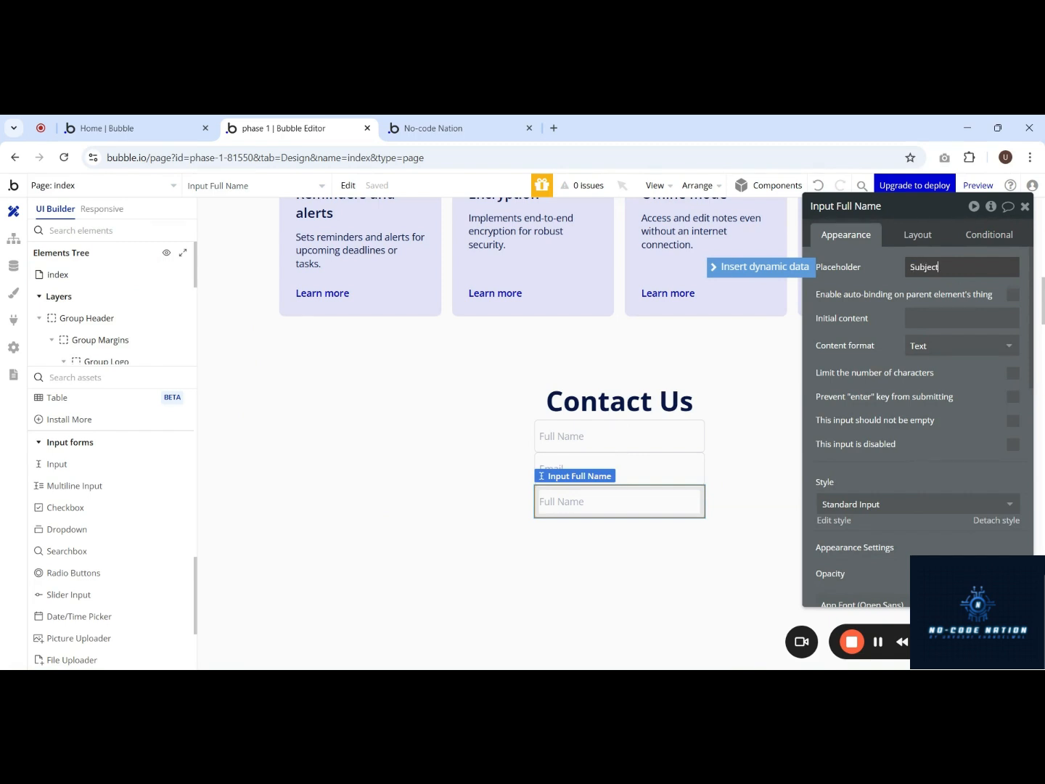
left_click(898, 276)
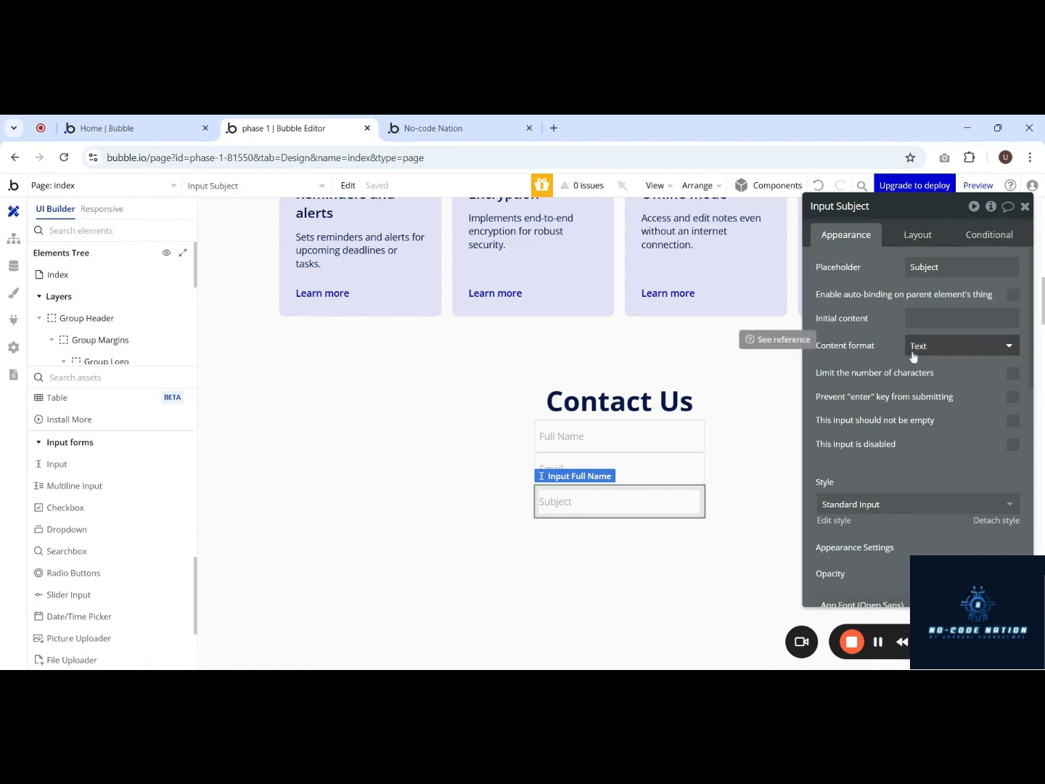
Step: Add a multiline input directly below the Subject input and center it horizontally
left_click_drag(77, 486, 562, 529)
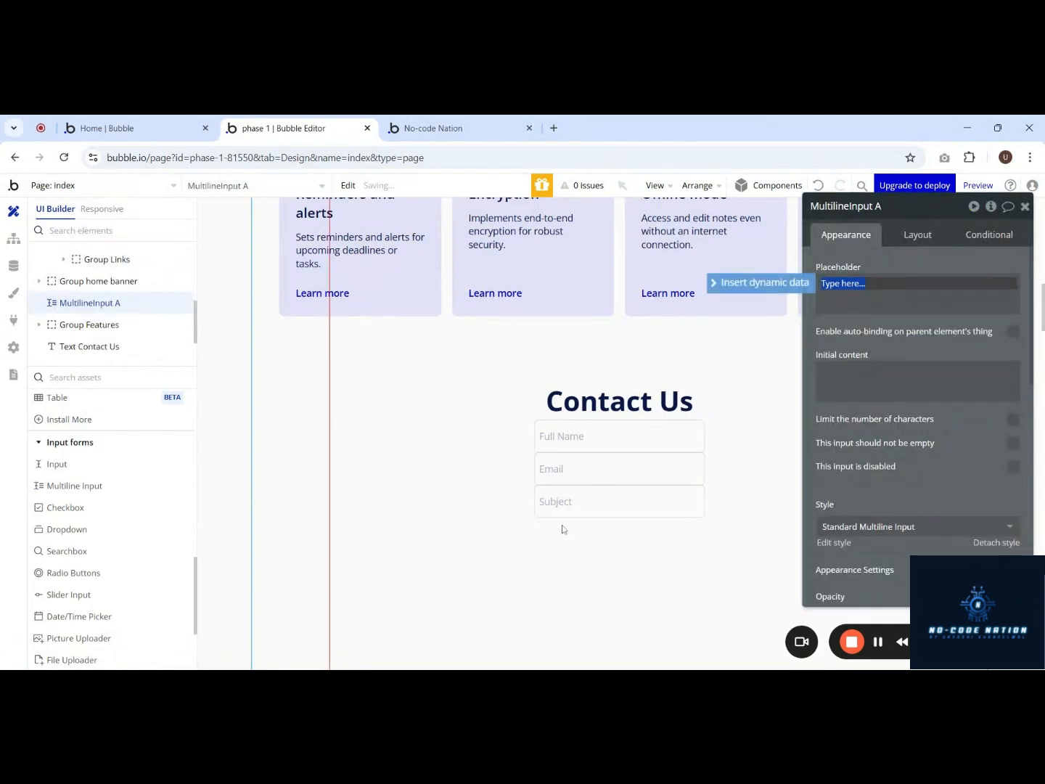
left_click_drag(60, 304, 64, 362)
left_click_drag(305, 460, 607, 578)
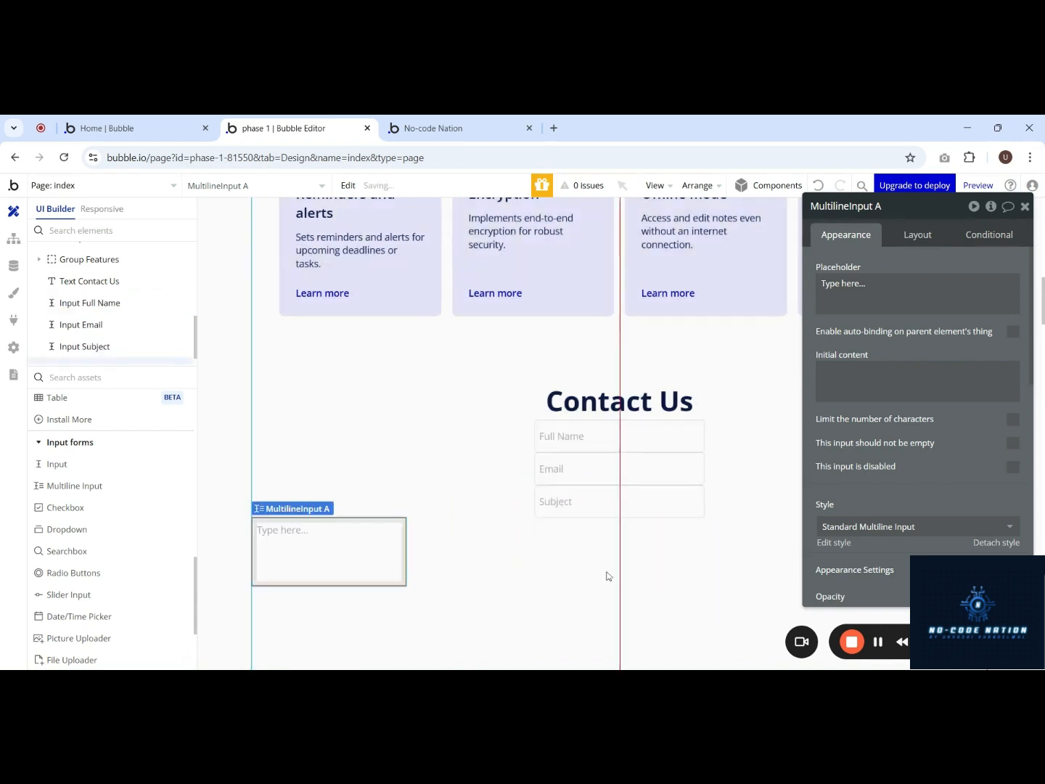
left_click(903, 236)
left_click(989, 343)
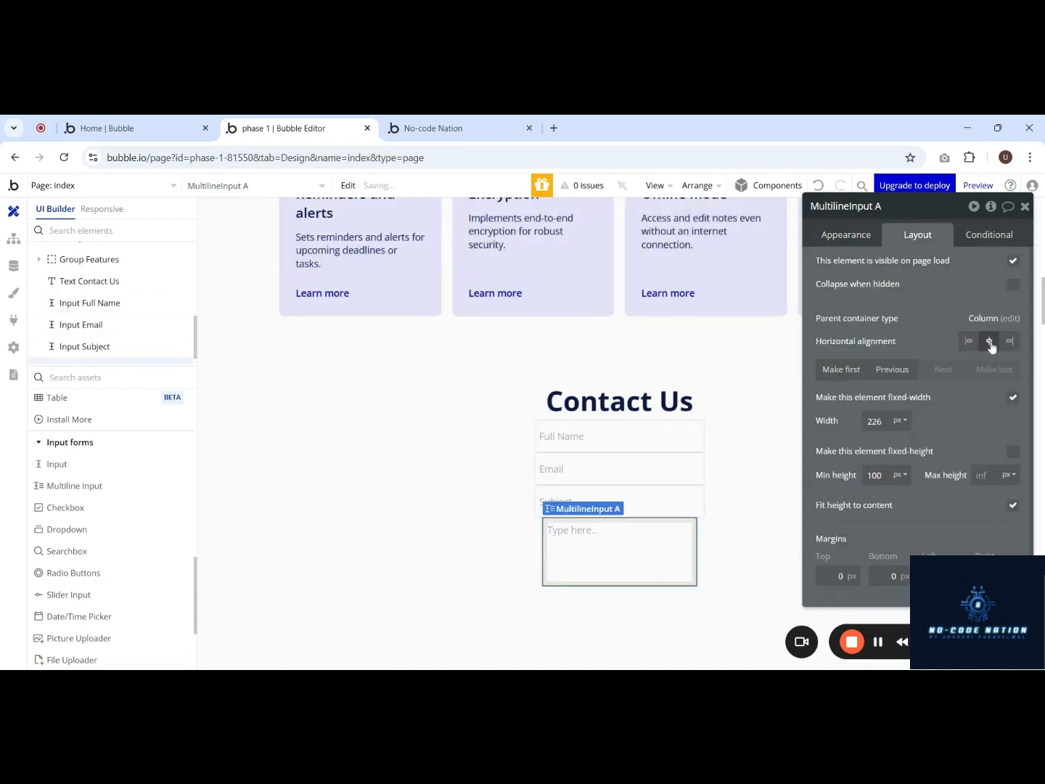
Step: Set the multiline input's placeholder to "Message"
left_click(841, 236)
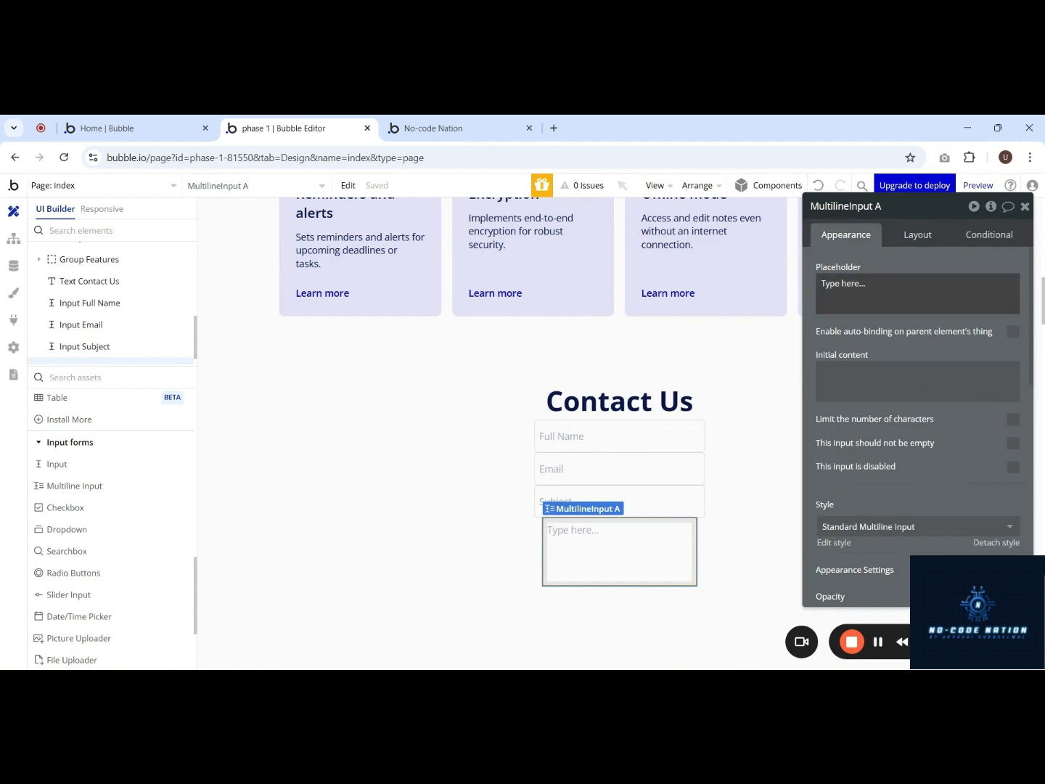
left_click(872, 287)
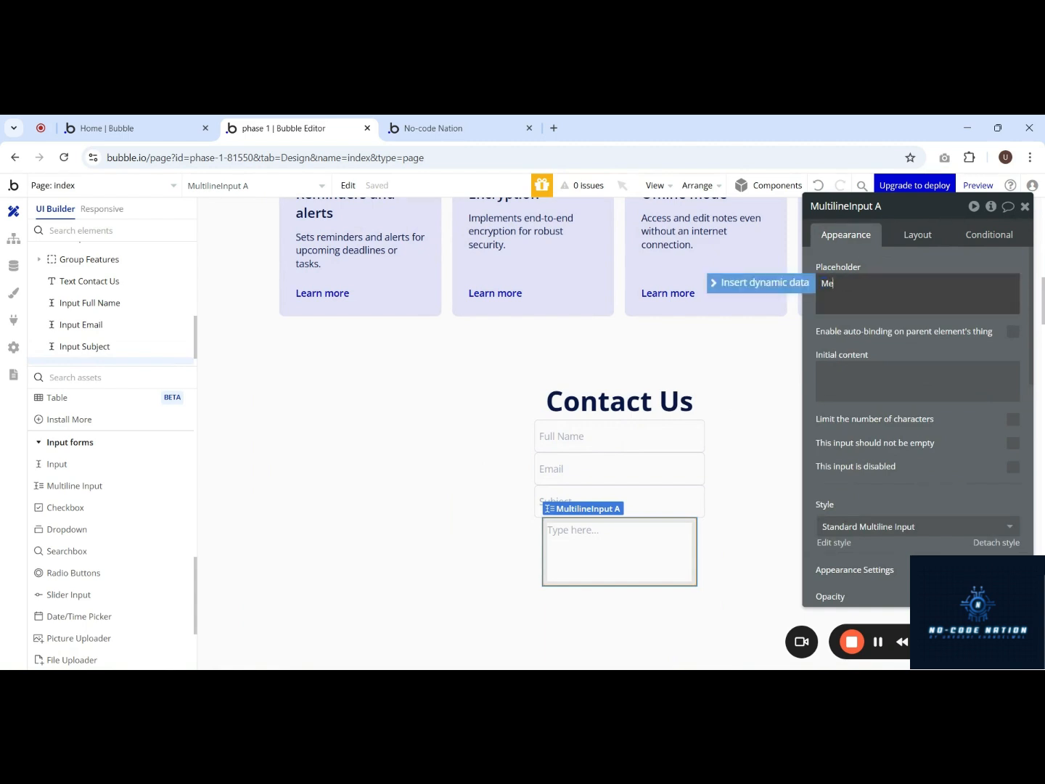
type("Messah")
key("BackSpace")
left_click(903, 356)
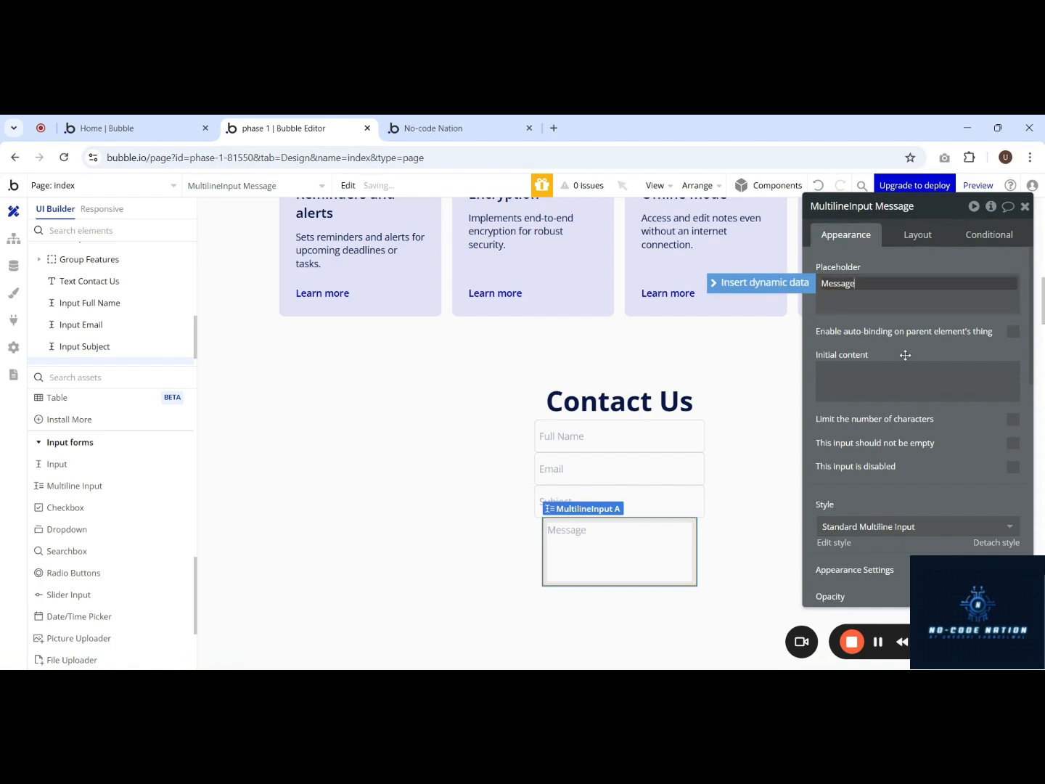
left_click(621, 438)
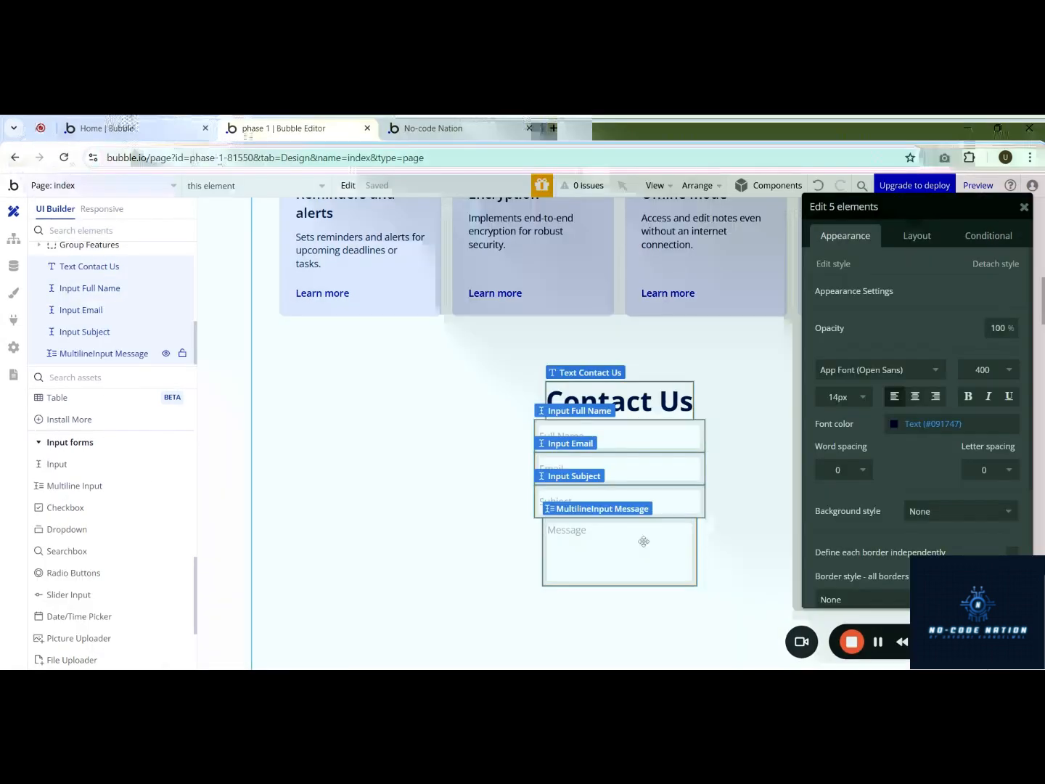
right_click(644, 544)
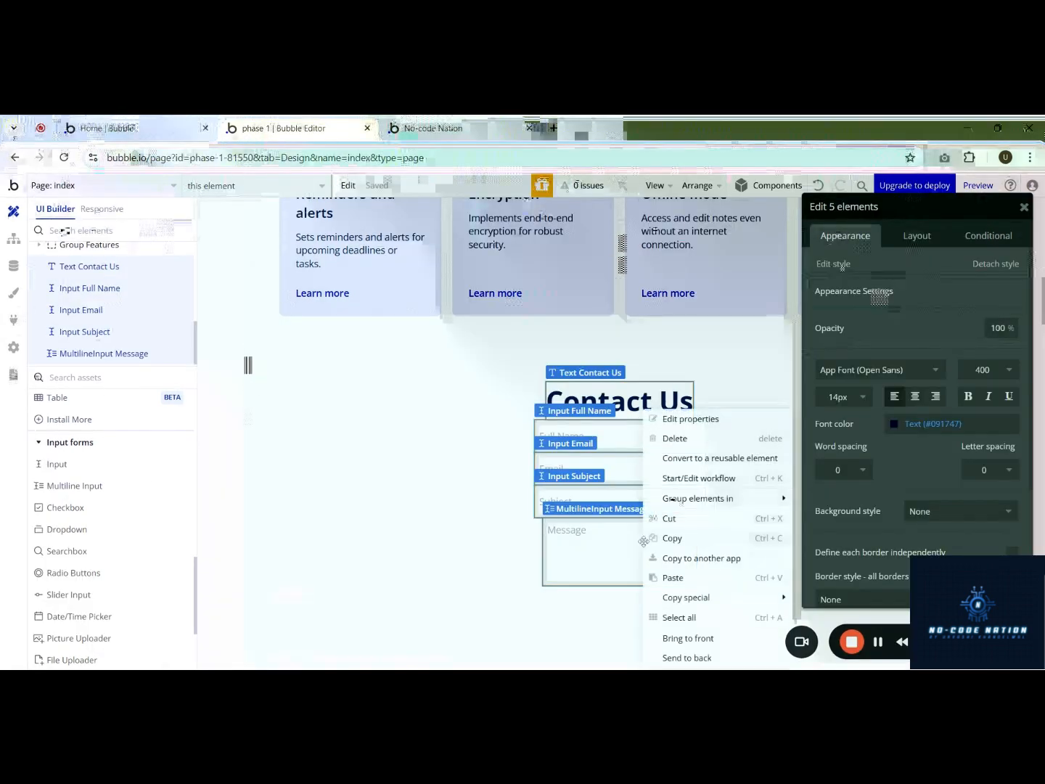
left_click(464, 452)
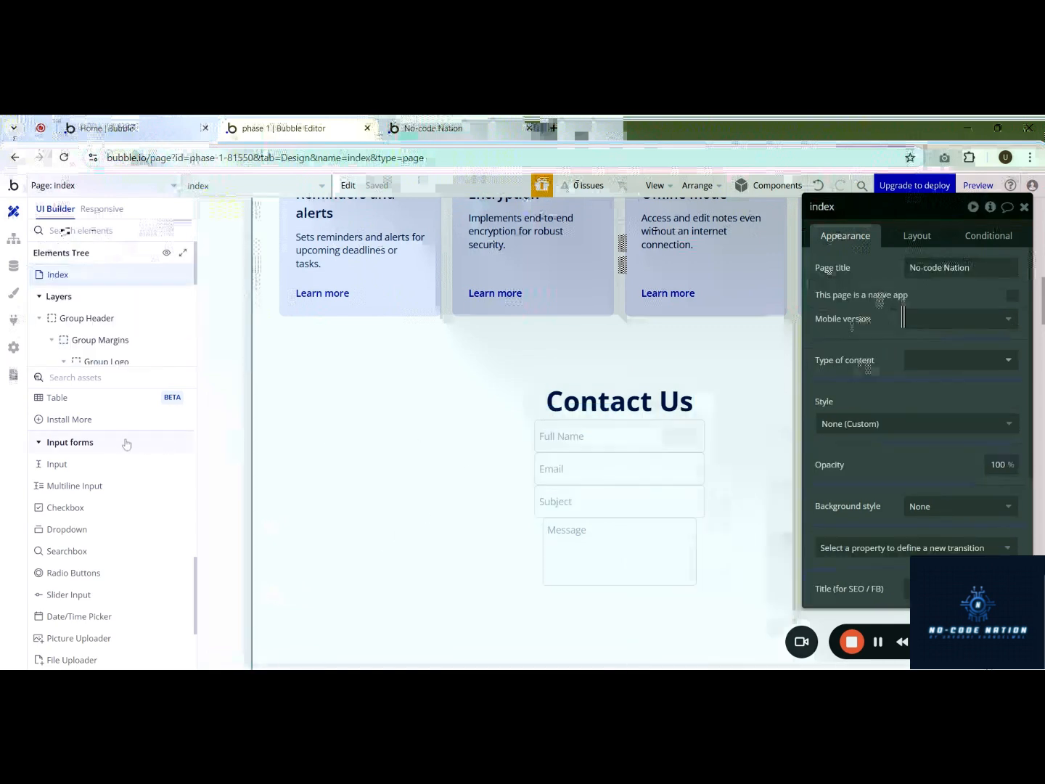
Step: Add a button element to the page and order it directly after the Contact Us heading
scroll(107, 572, "down", 2)
scroll(88, 428, "up", 10)
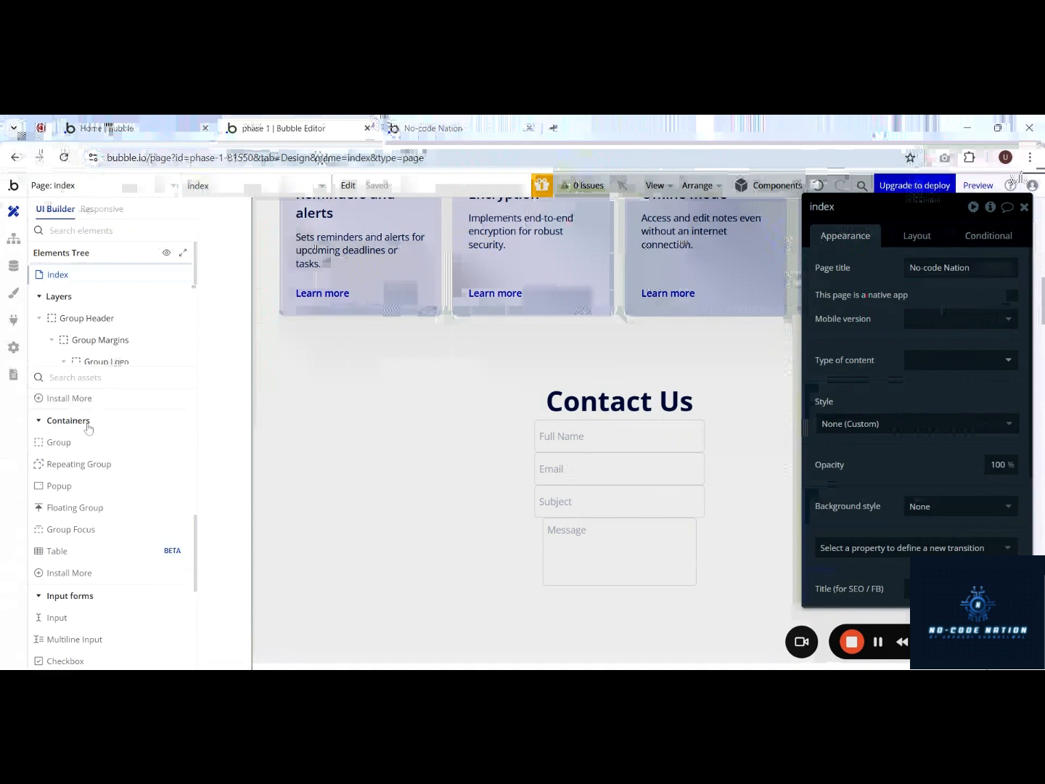
scroll(89, 428, "up", 5)
left_click_drag(91, 443, 656, 584)
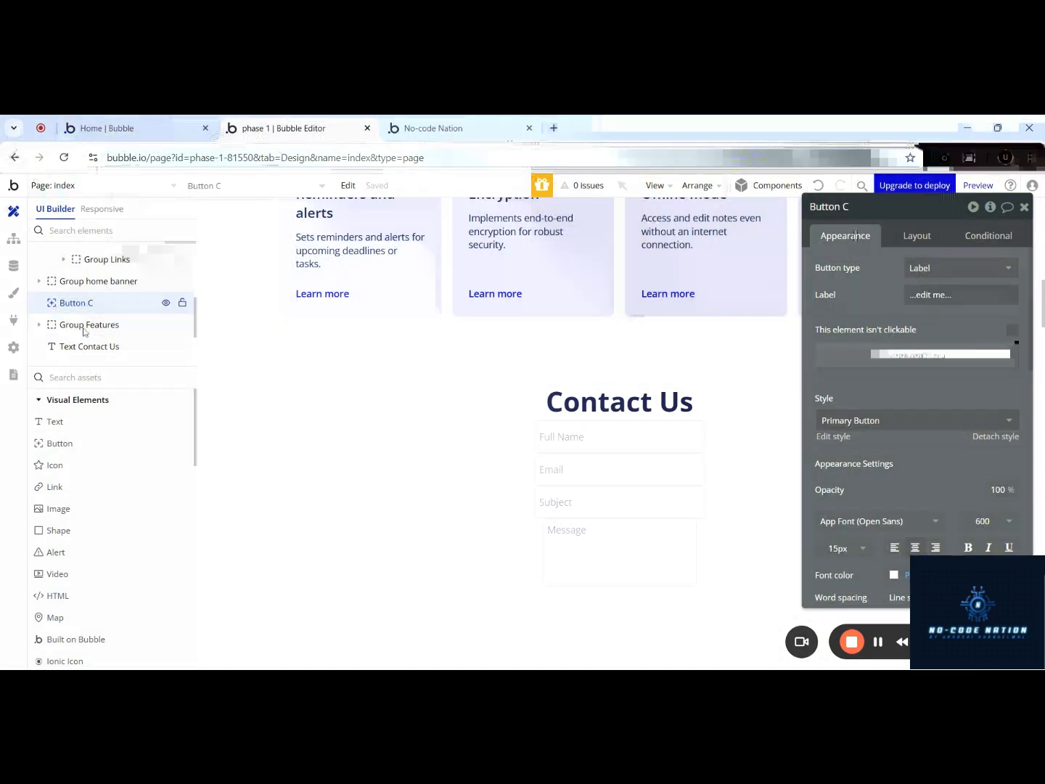
left_click_drag(83, 301, 81, 347)
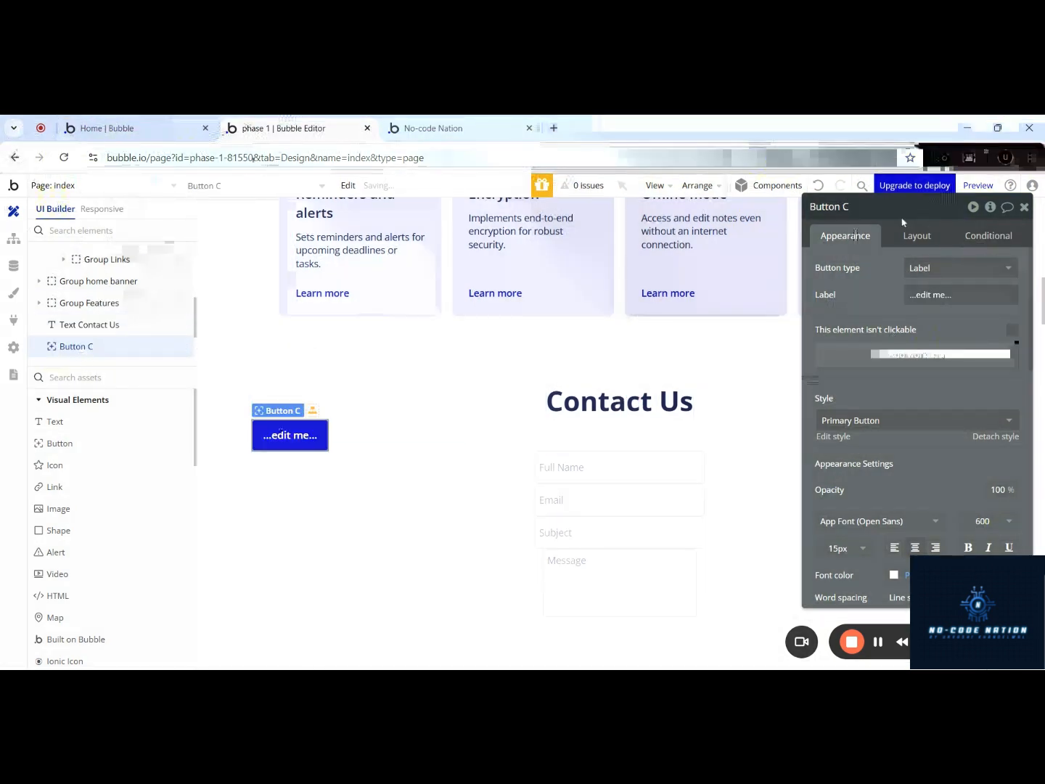
Step: Name the new button "Submit" and set its label to "Submit"
type("Submit")
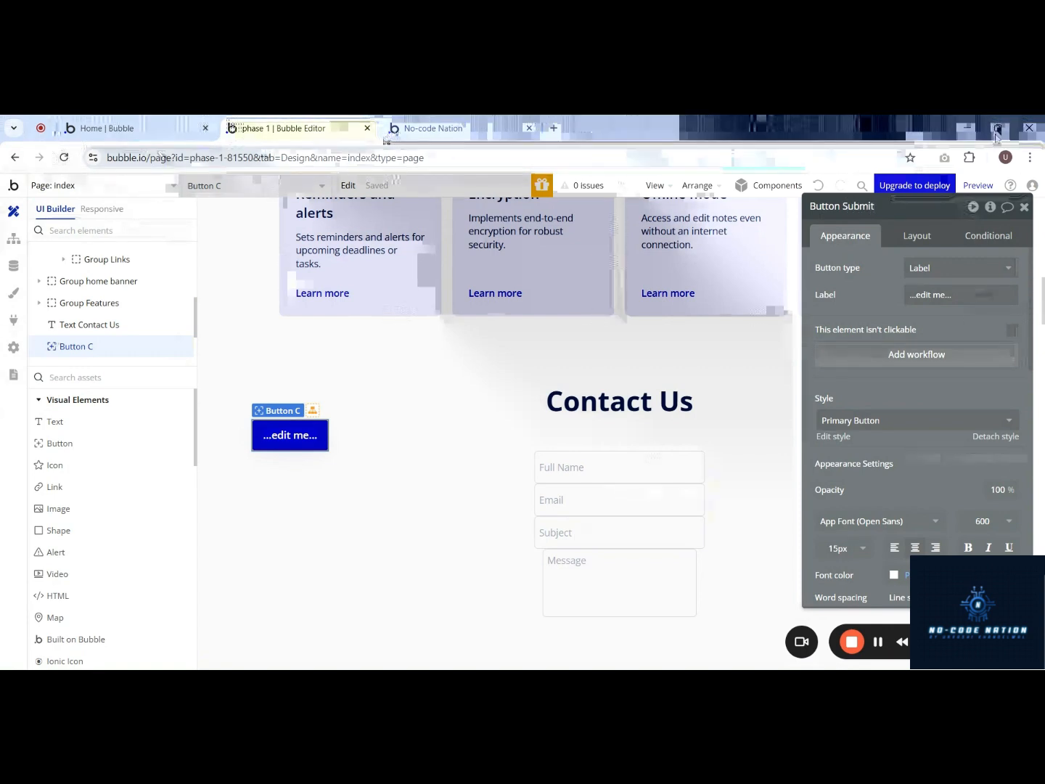
left_click(912, 294)
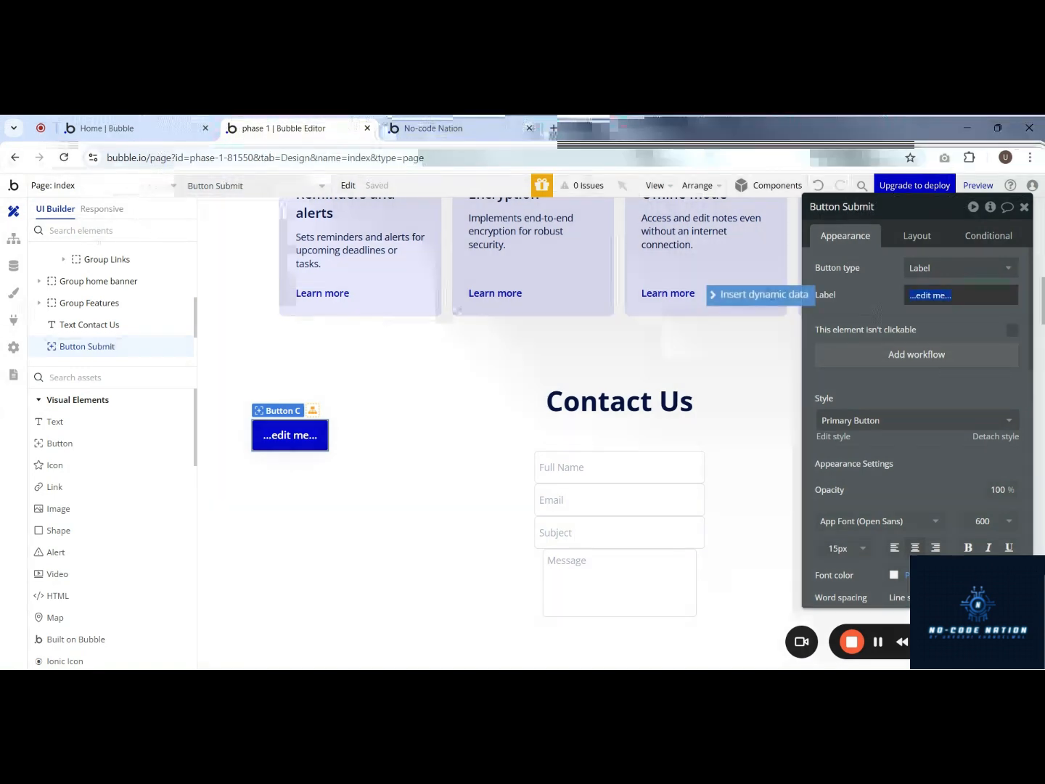
type("S")
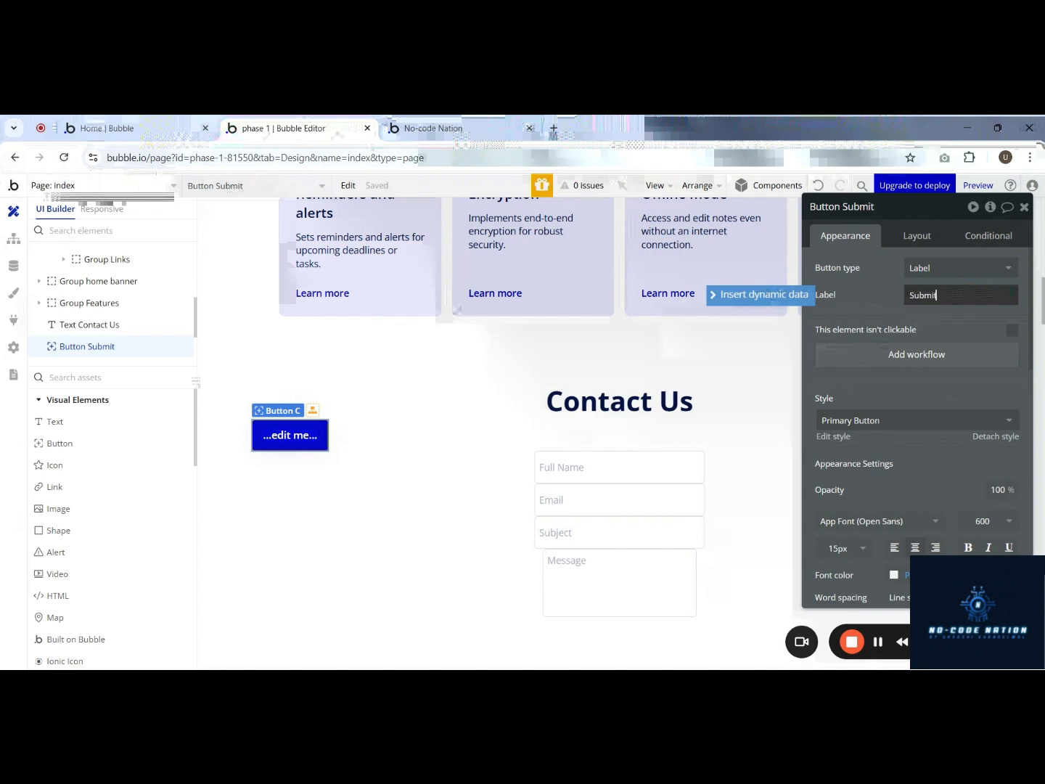
type("ubmit")
left_click(867, 281)
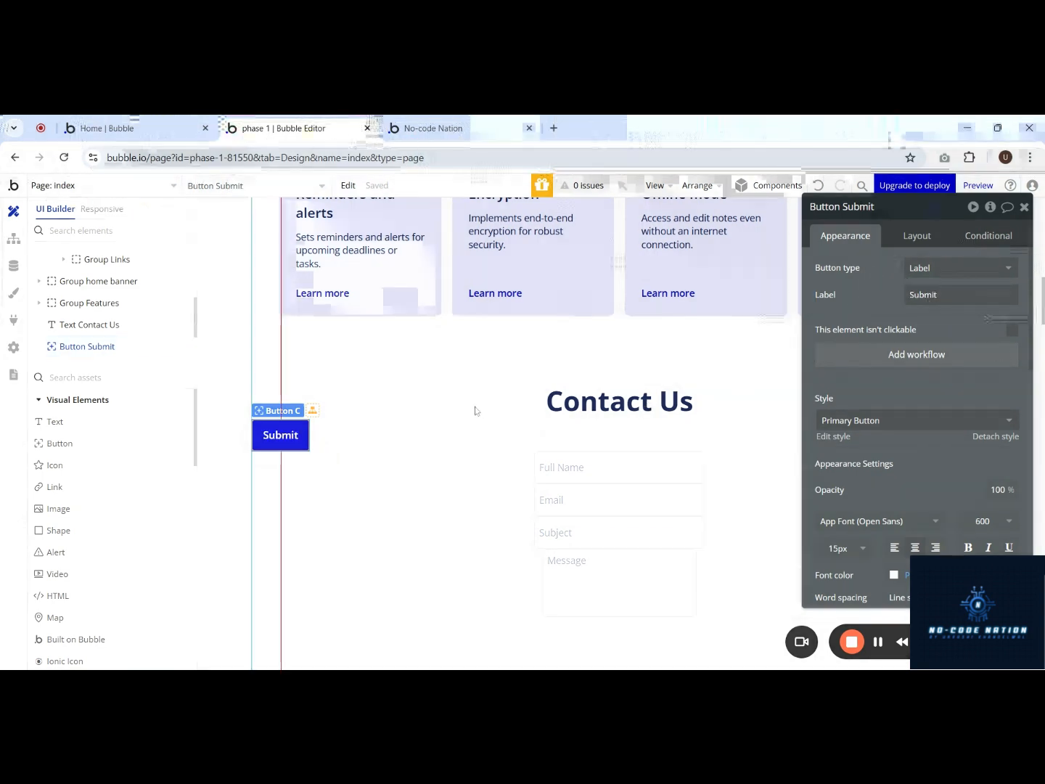
Step: Move the Submit button below the Message input and center it horizontally
left_click_drag(302, 443, 622, 639)
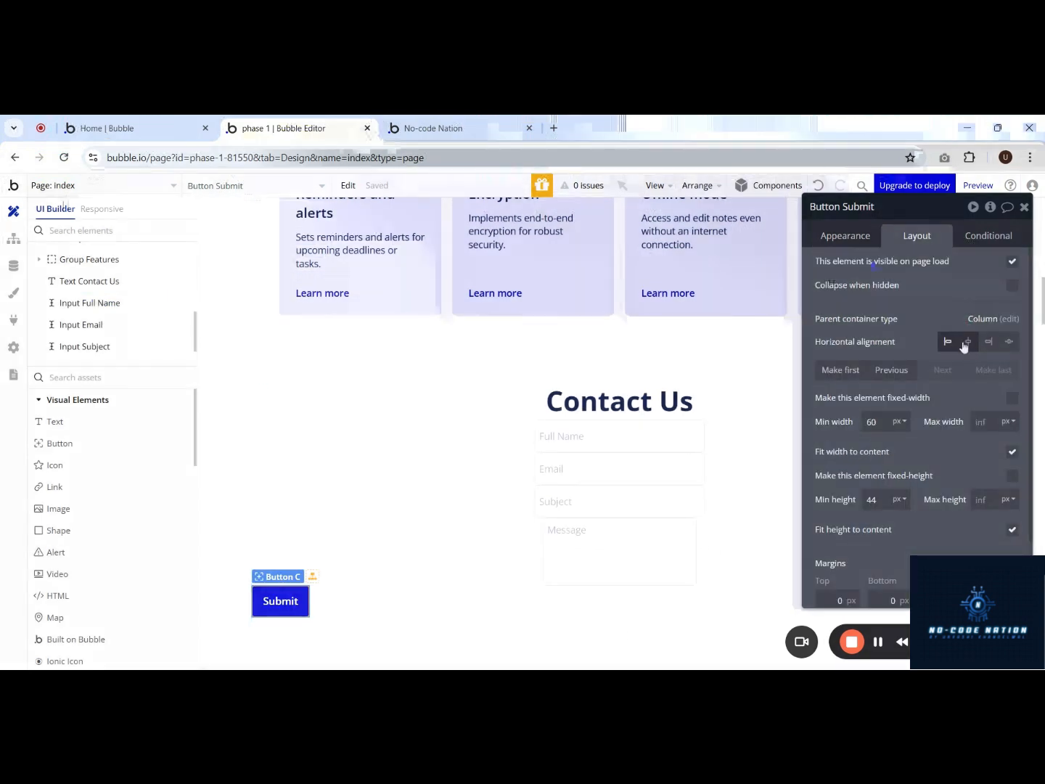
left_click(968, 341)
Step: Group the Full Name, Email, Subject and Message inputs with the Submit button in a column container
left_click(627, 437)
left_click(618, 468, "shift")
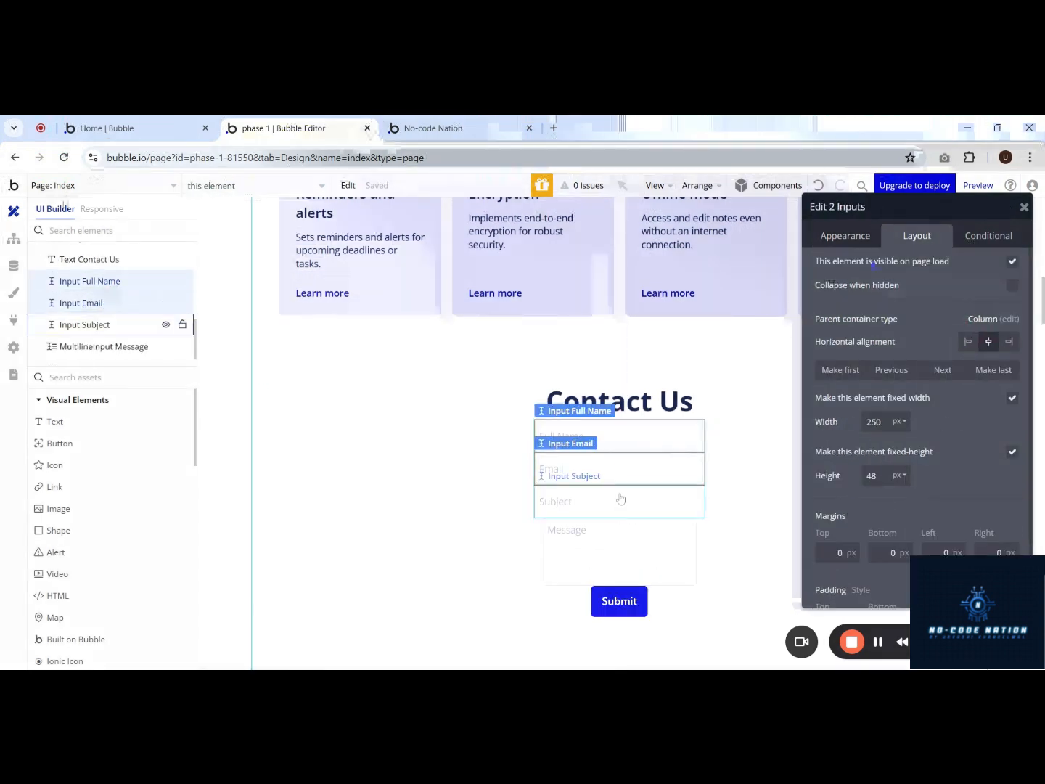
left_click(617, 501, "shift")
left_click(618, 544, "shift")
right_click(618, 546)
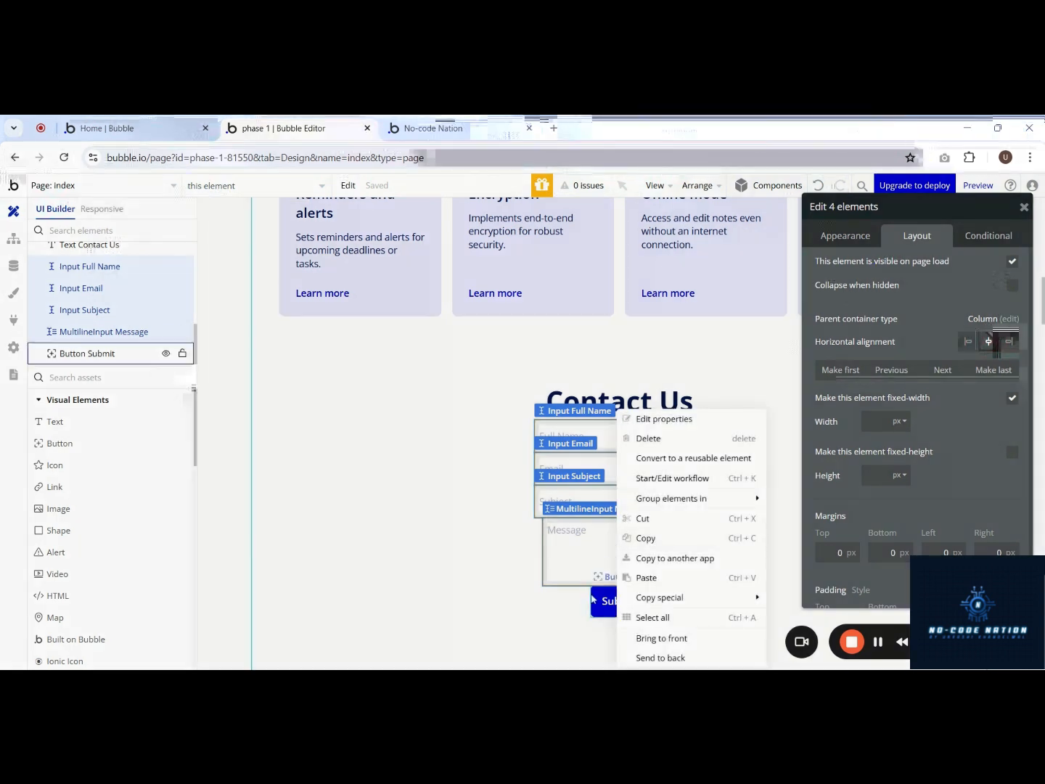
left_click(598, 599, "shift")
right_click(597, 598)
mouse_move(597, 598)
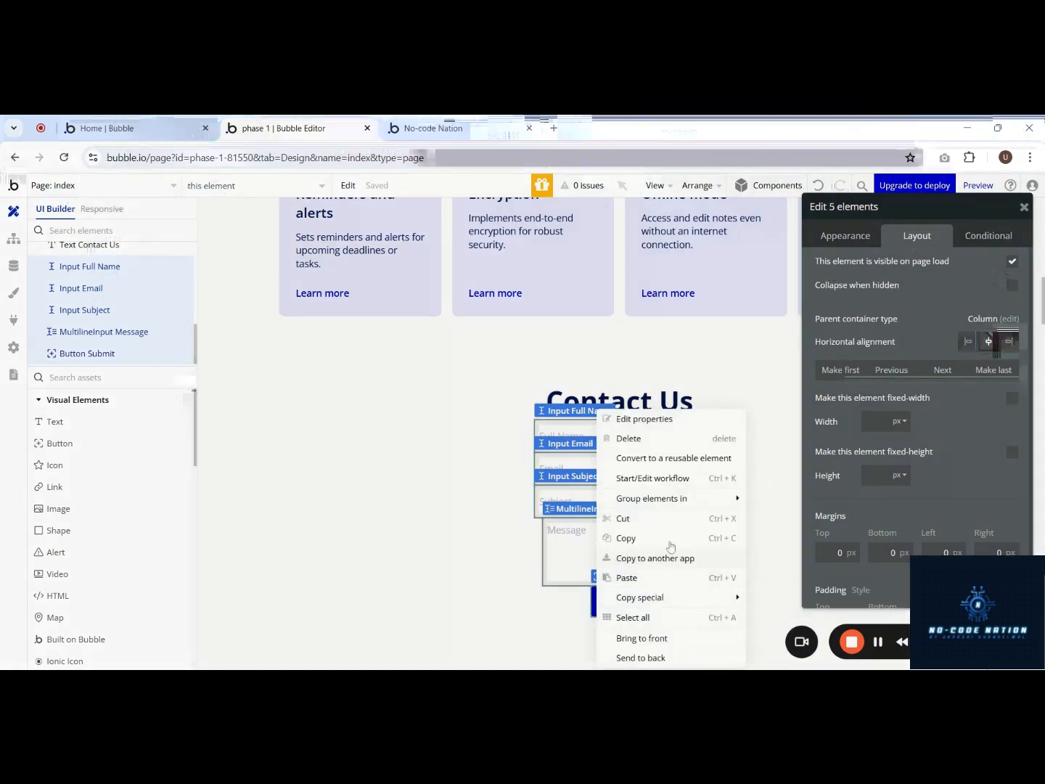
mouse_move(666, 506)
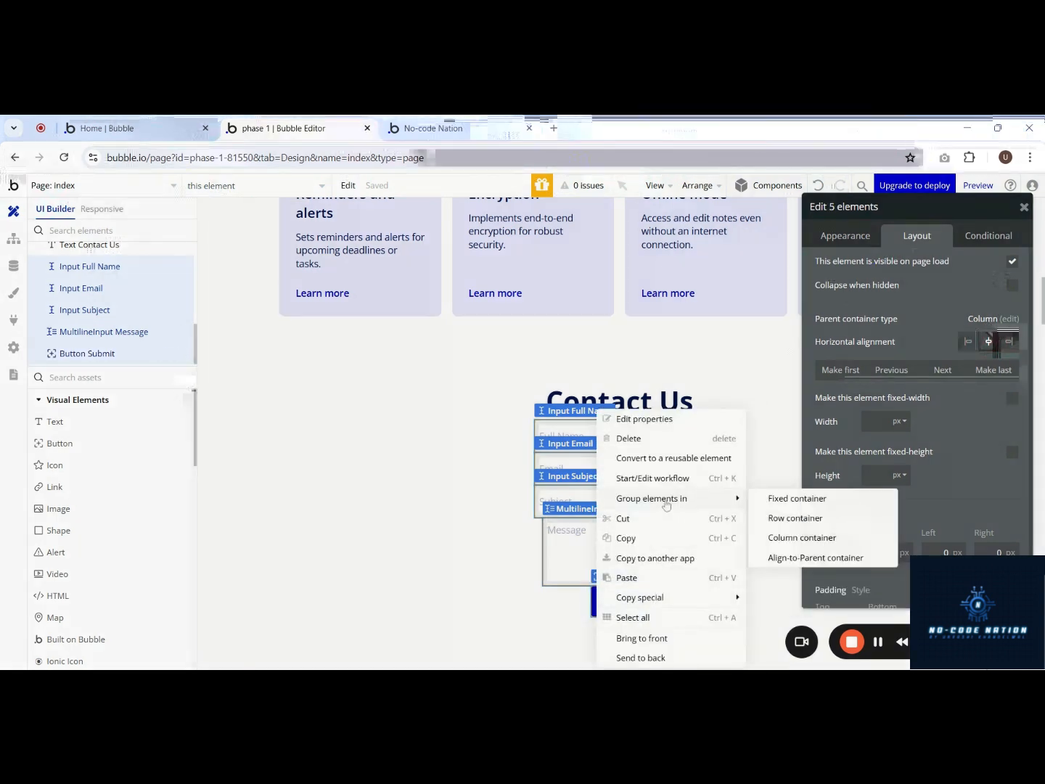
left_click(801, 539)
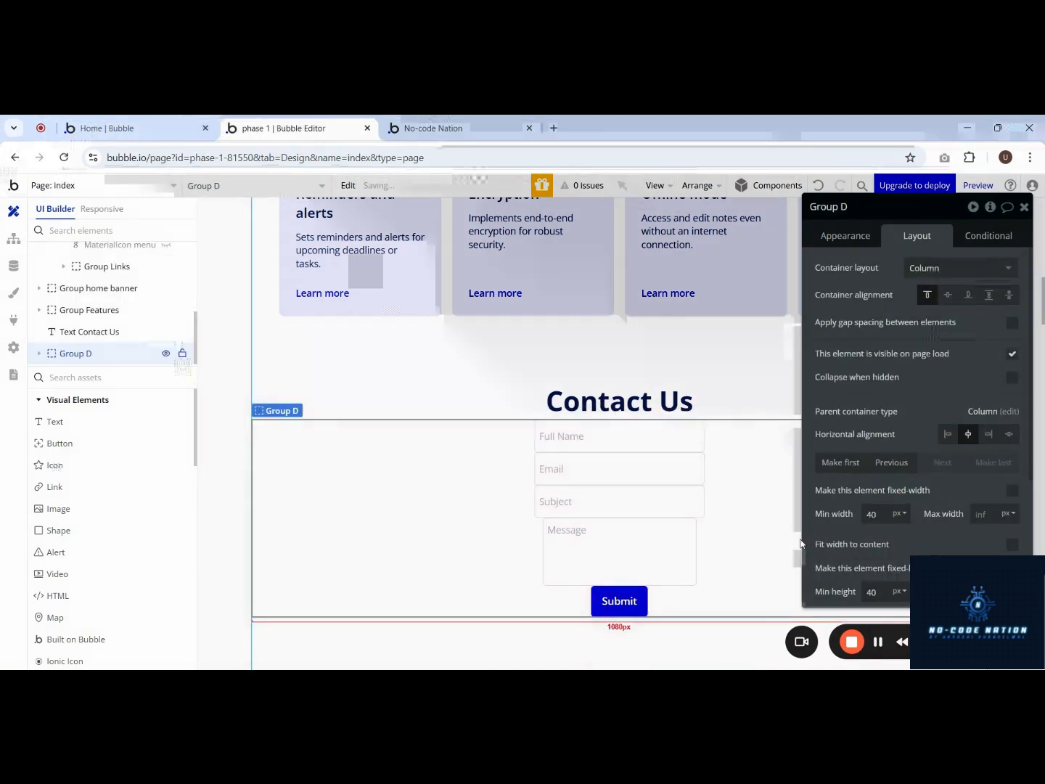
Step: Apply gap spacing to the form group with a 20 px row gap and set its container alignment to centered
left_click(1009, 323)
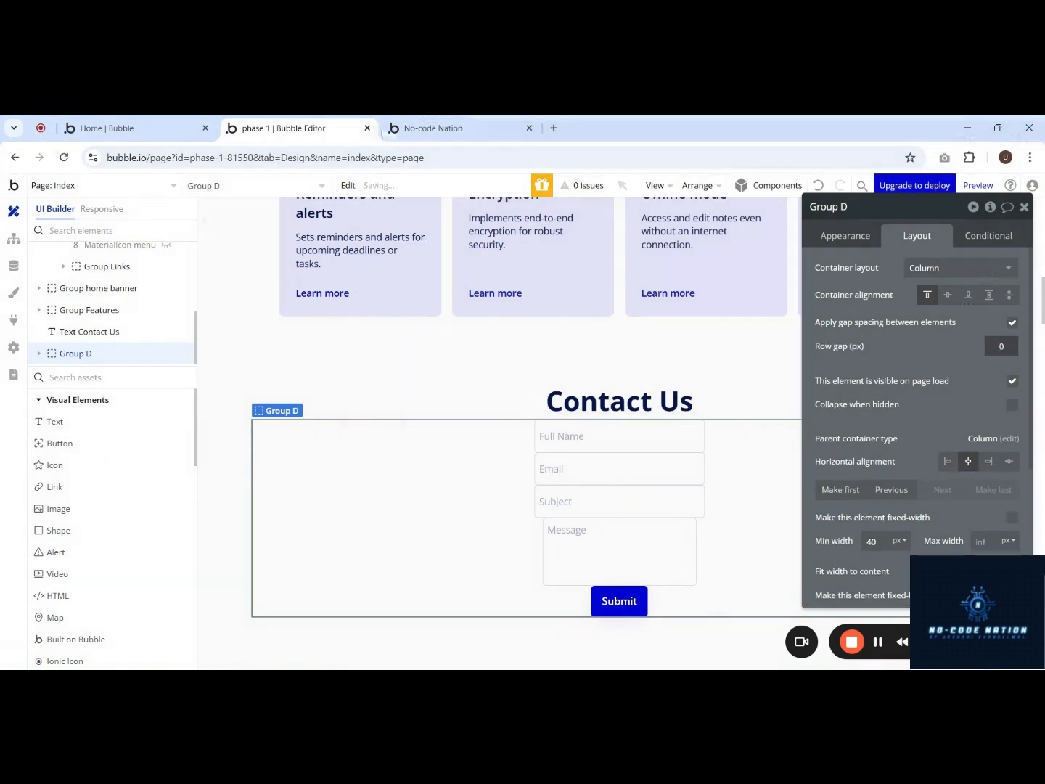
left_click(1001, 346)
type("20")
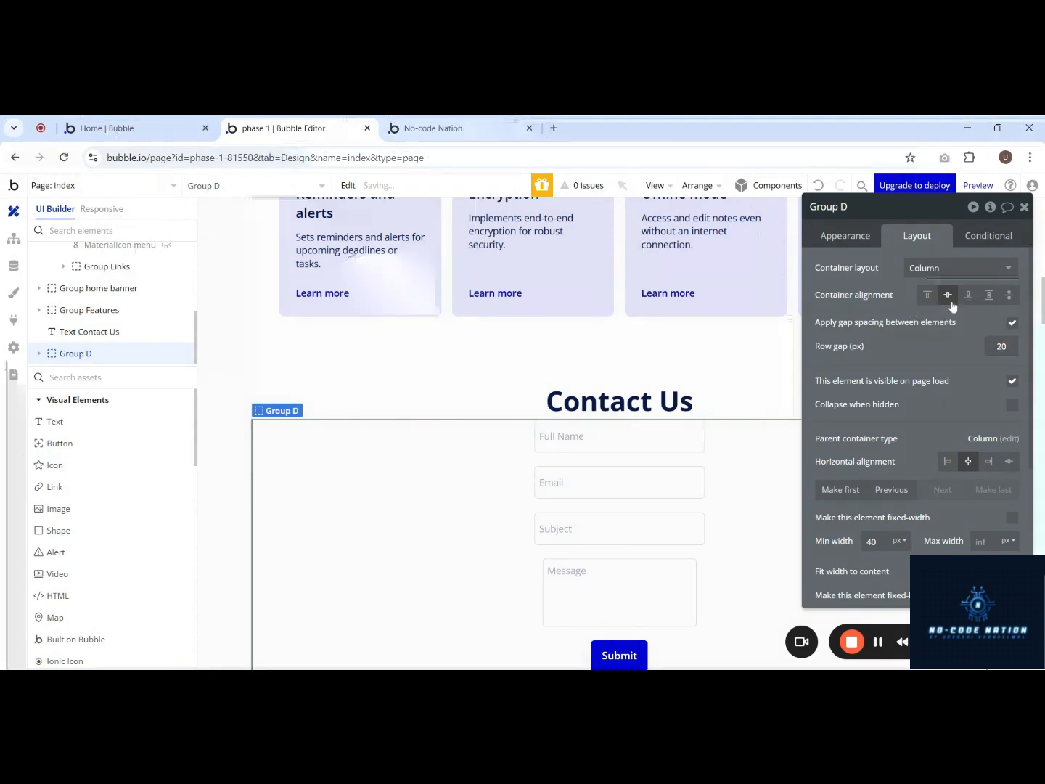
Step: Remove the Full Name input's fixed width and set its maximum width to 500 px
left_click(635, 444)
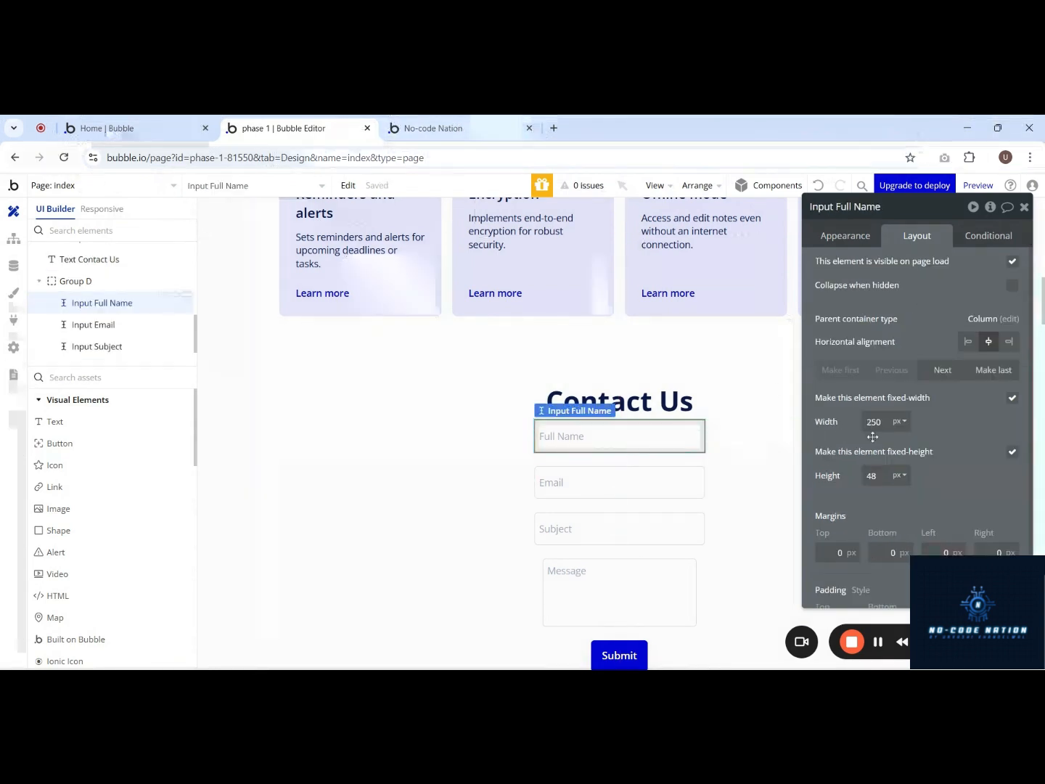
left_click(1012, 398)
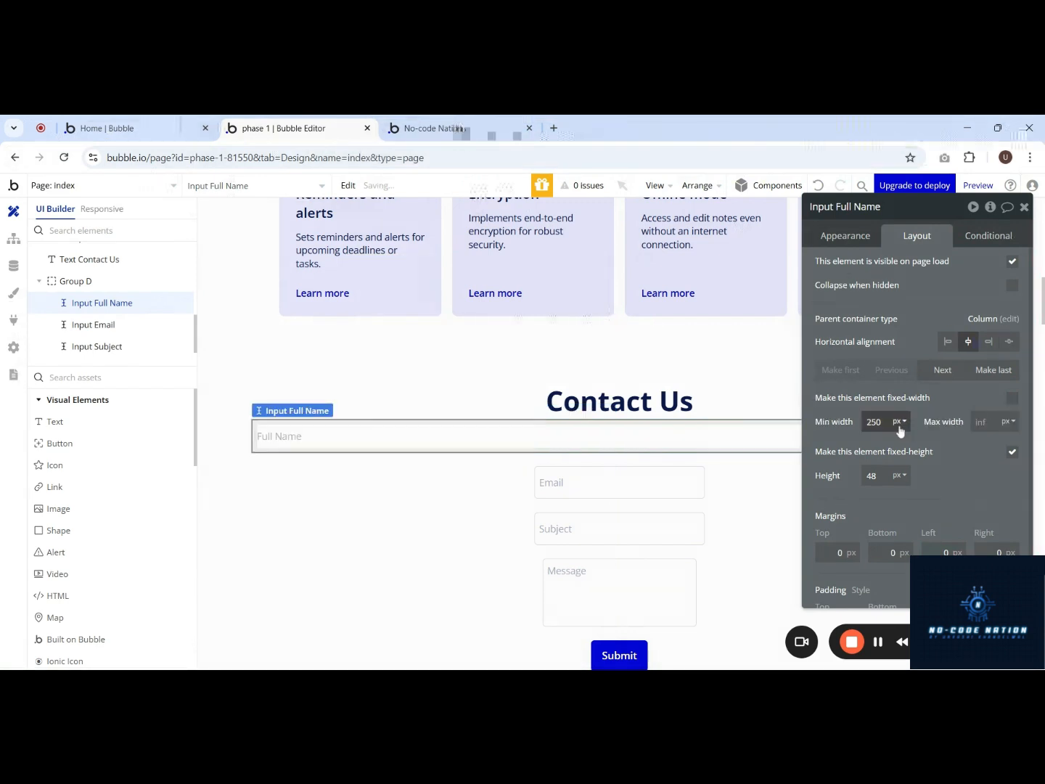
left_click(1011, 398)
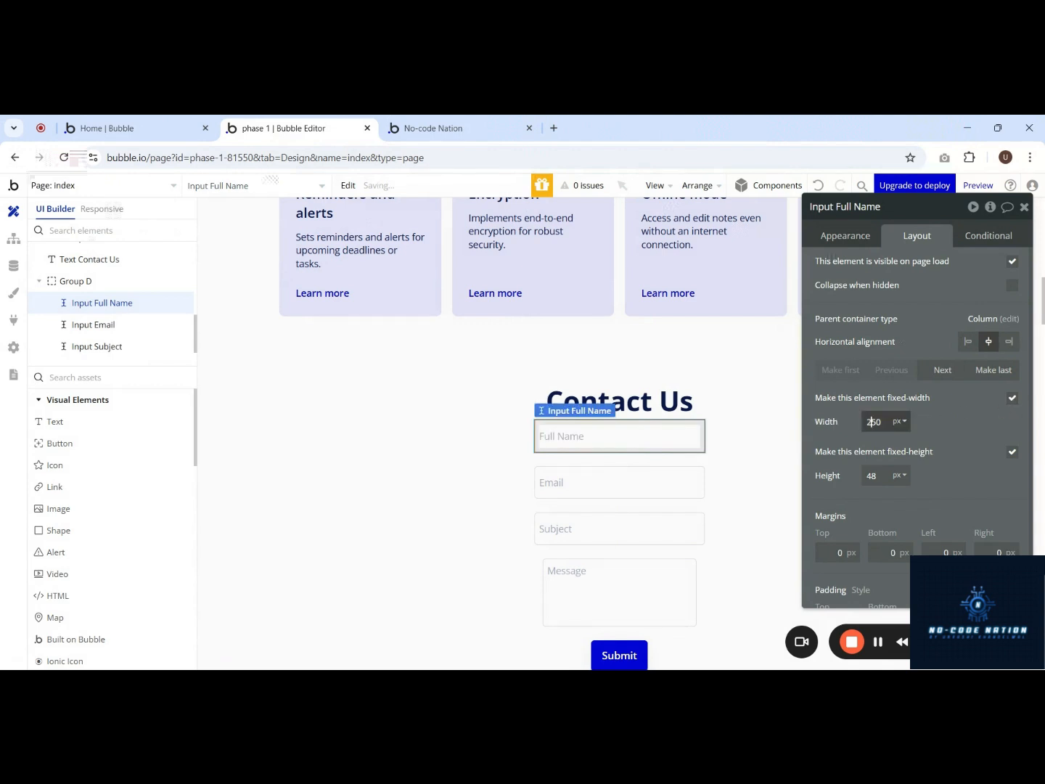
left_click(1012, 399)
left_click(979, 421)
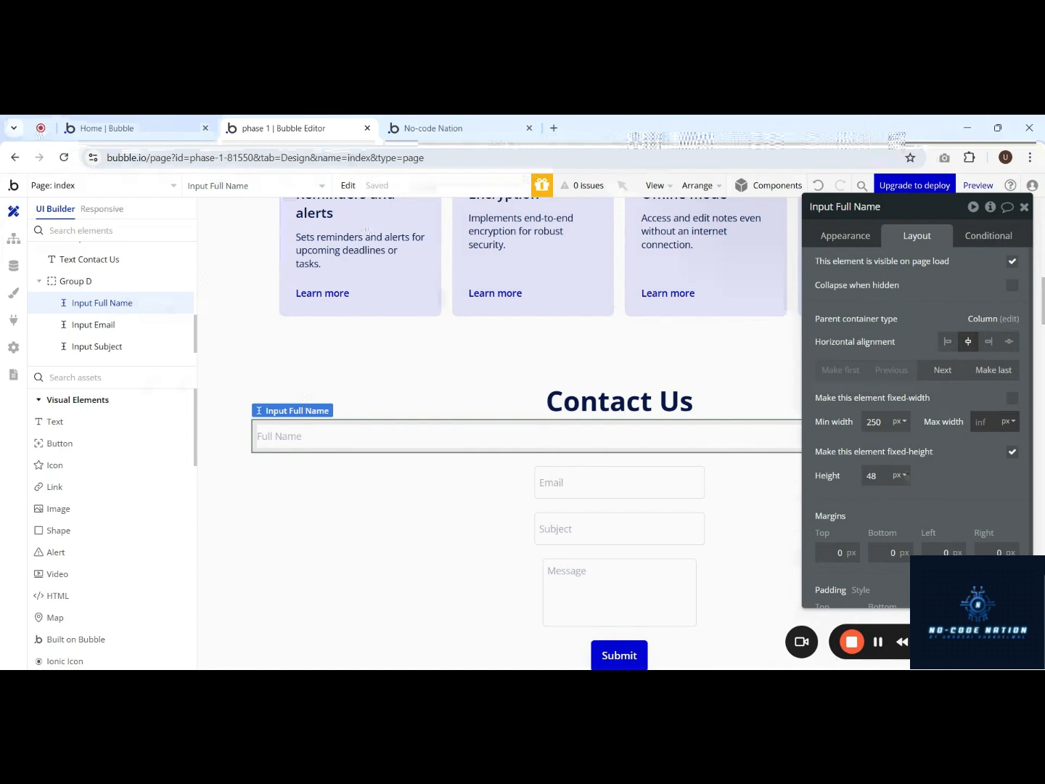
key("Return")
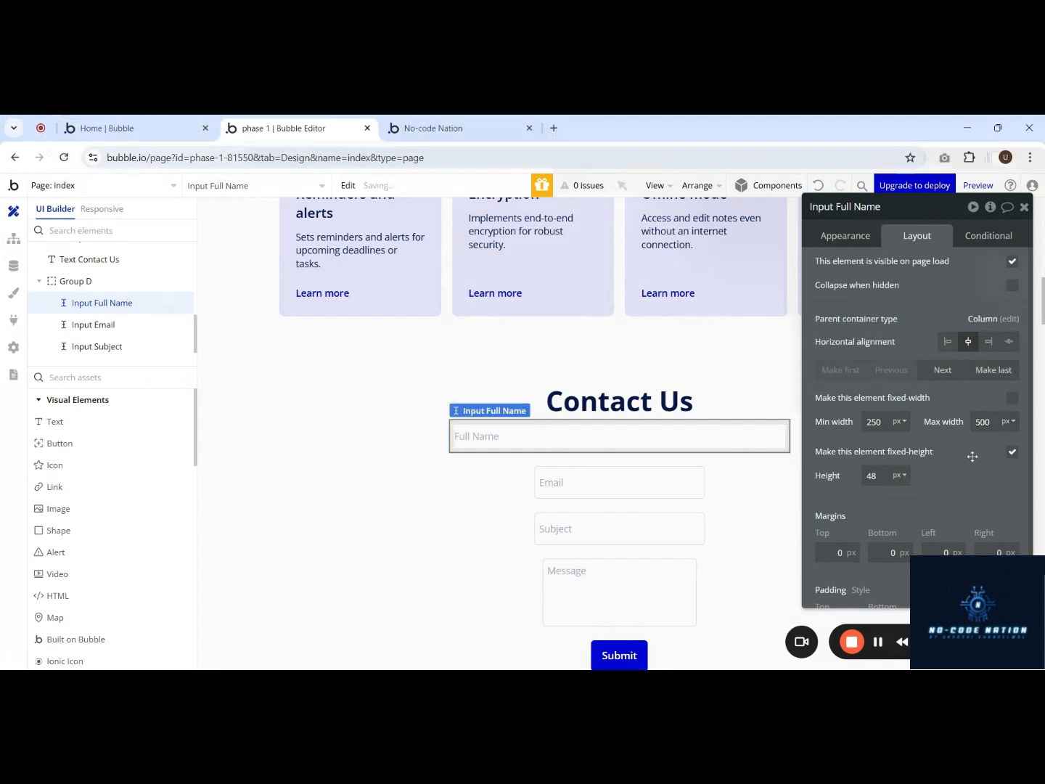
Step: Remove the Email input's fixed width and set its maximum width to 500 px
left_click(617, 484)
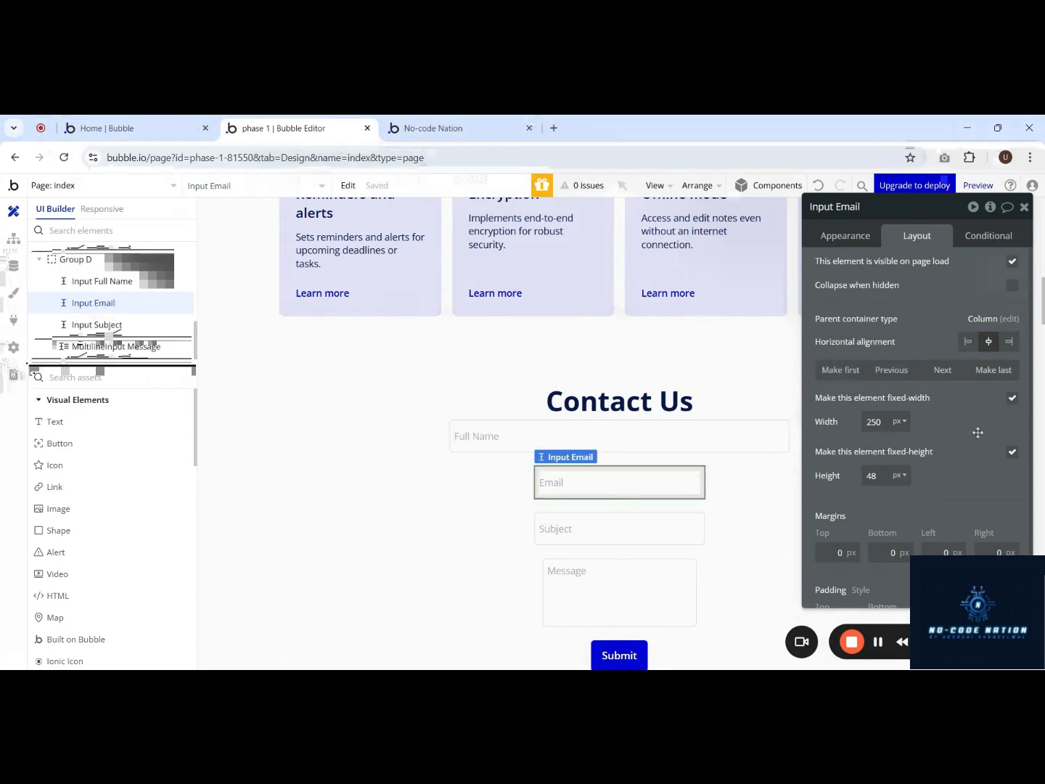
left_click(1012, 397)
left_click(980, 421)
type("5")
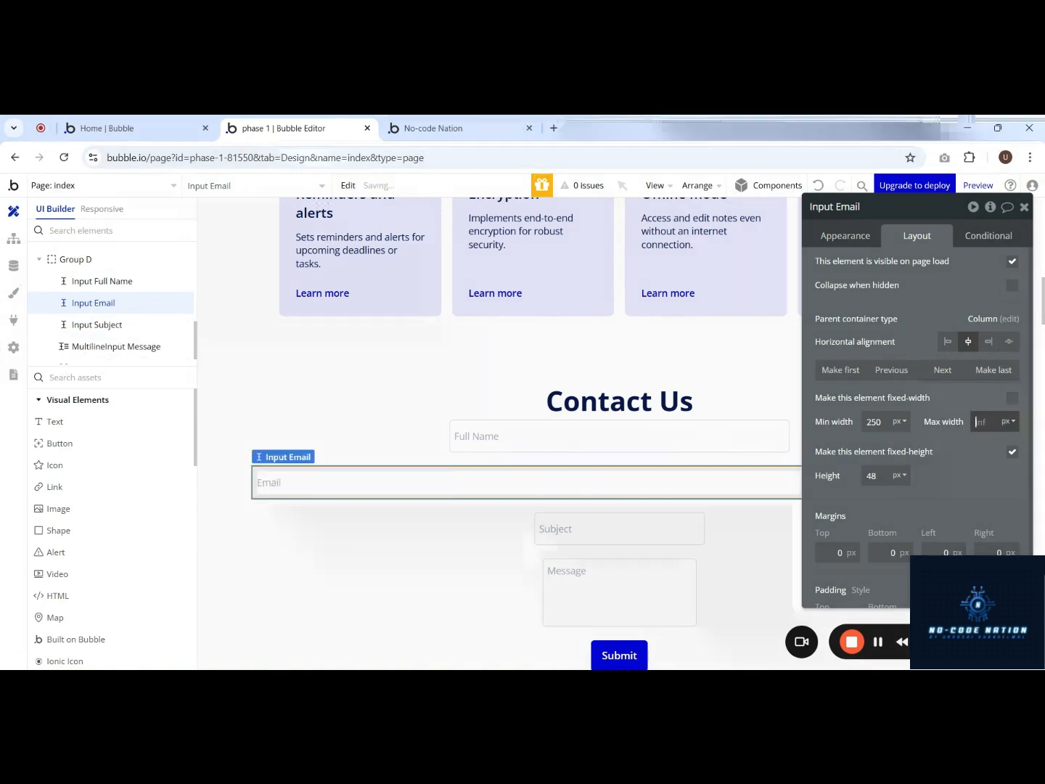
type("00")
key("Return")
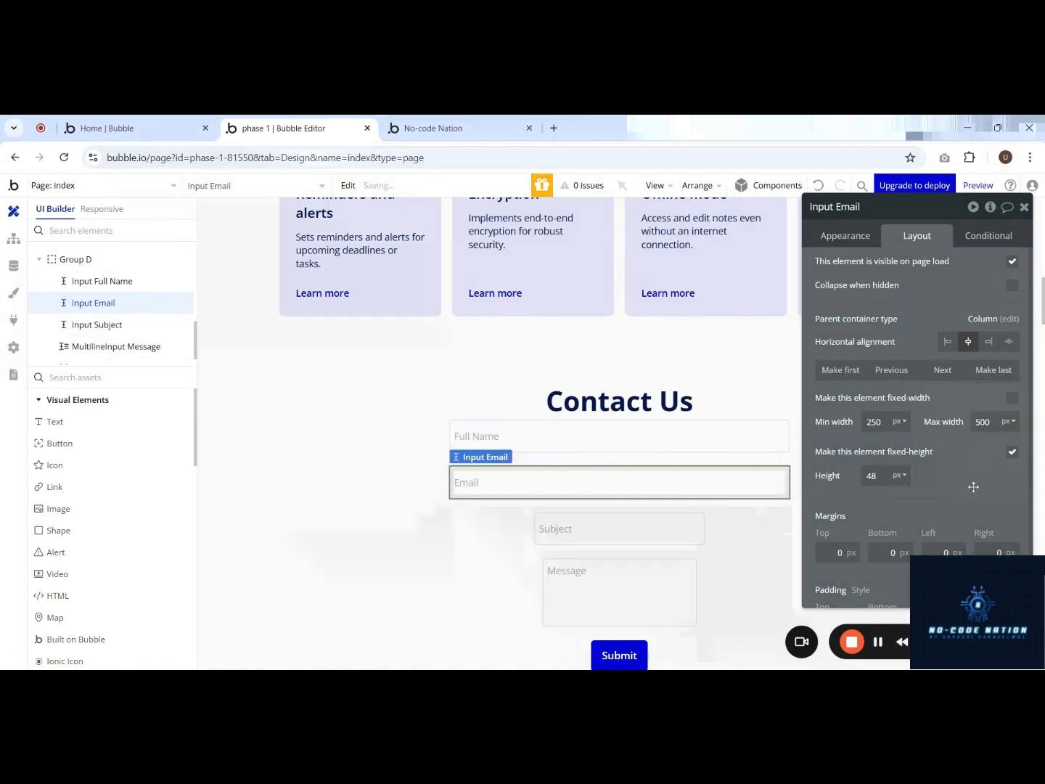
Step: Remove the Subject input's fixed width and set its maximum width to 500 px
left_click(623, 528)
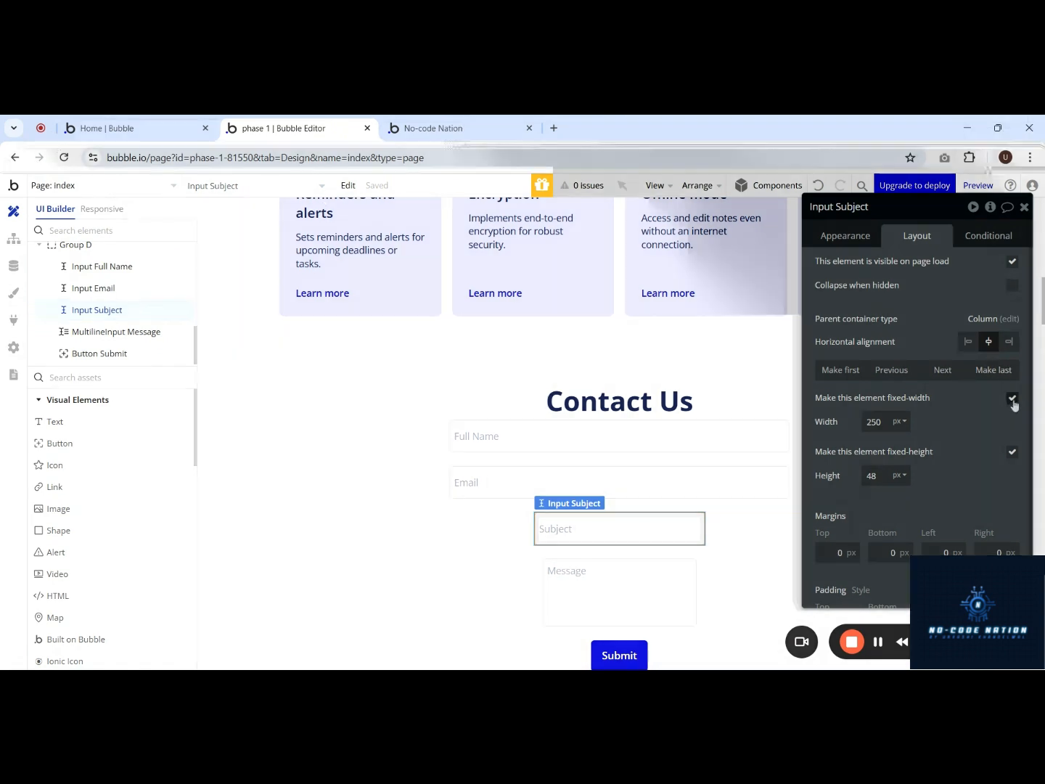
left_click(1013, 398)
left_click(979, 421)
type("50")
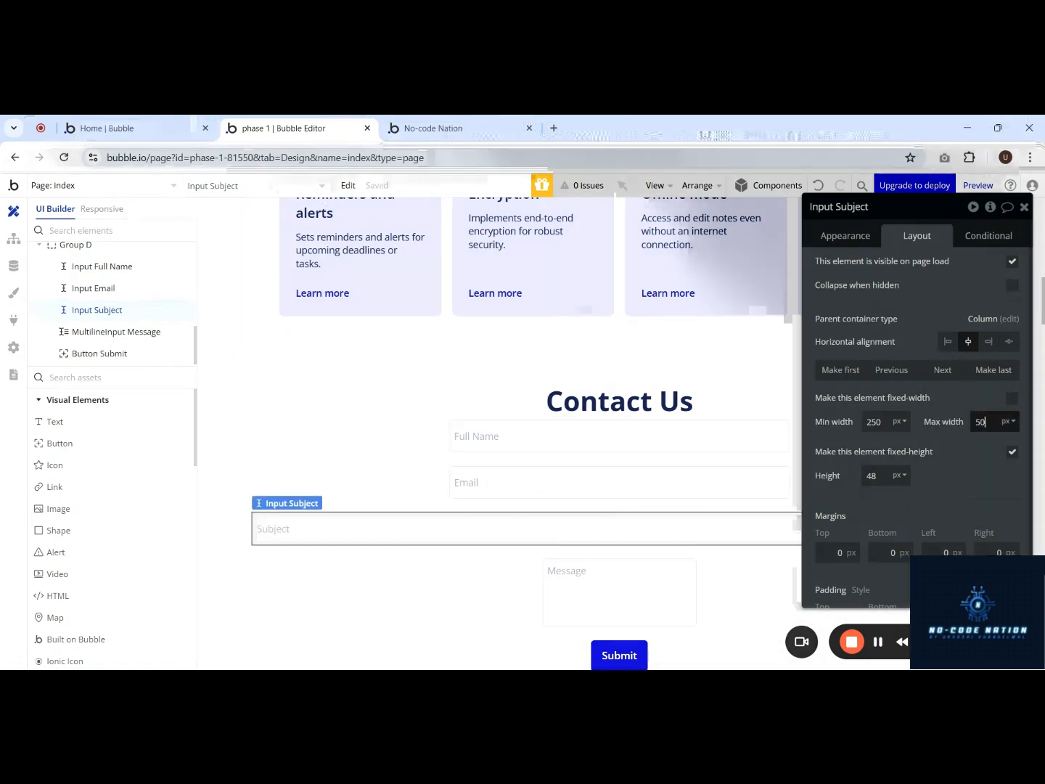
type("0")
key("Return")
Step: Remove the Message input's fixed width and set its maximum width to 500 px and minimum width to 250 px
left_click(613, 571)
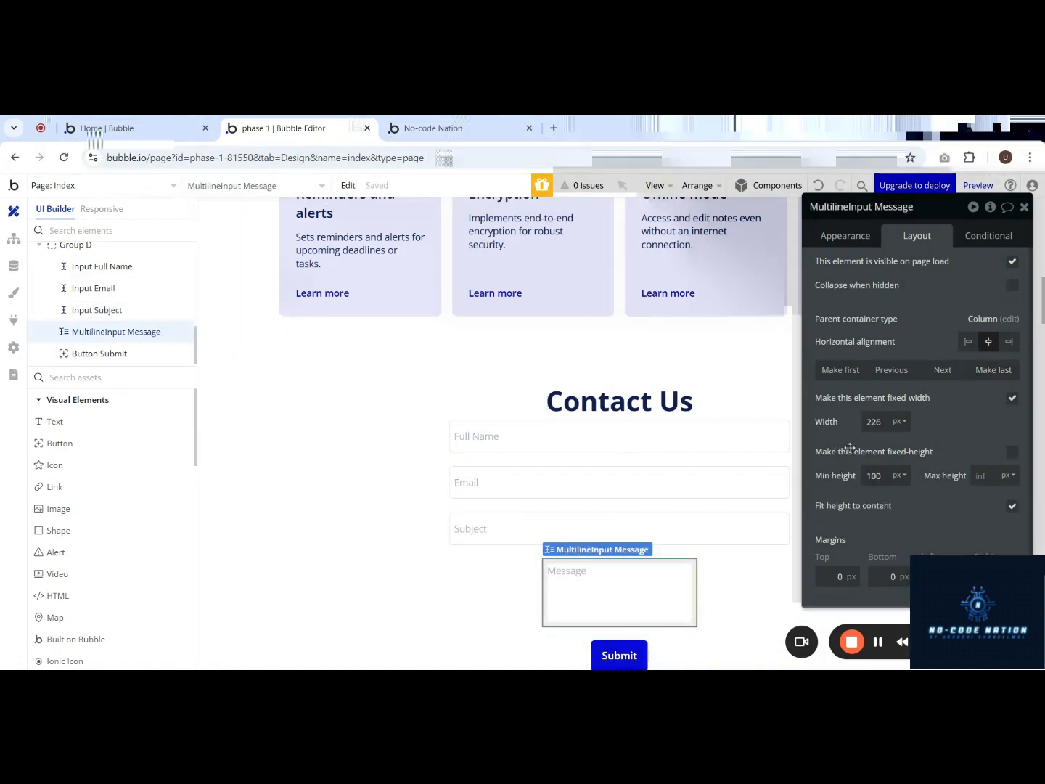
left_click(1014, 399)
left_click(978, 421)
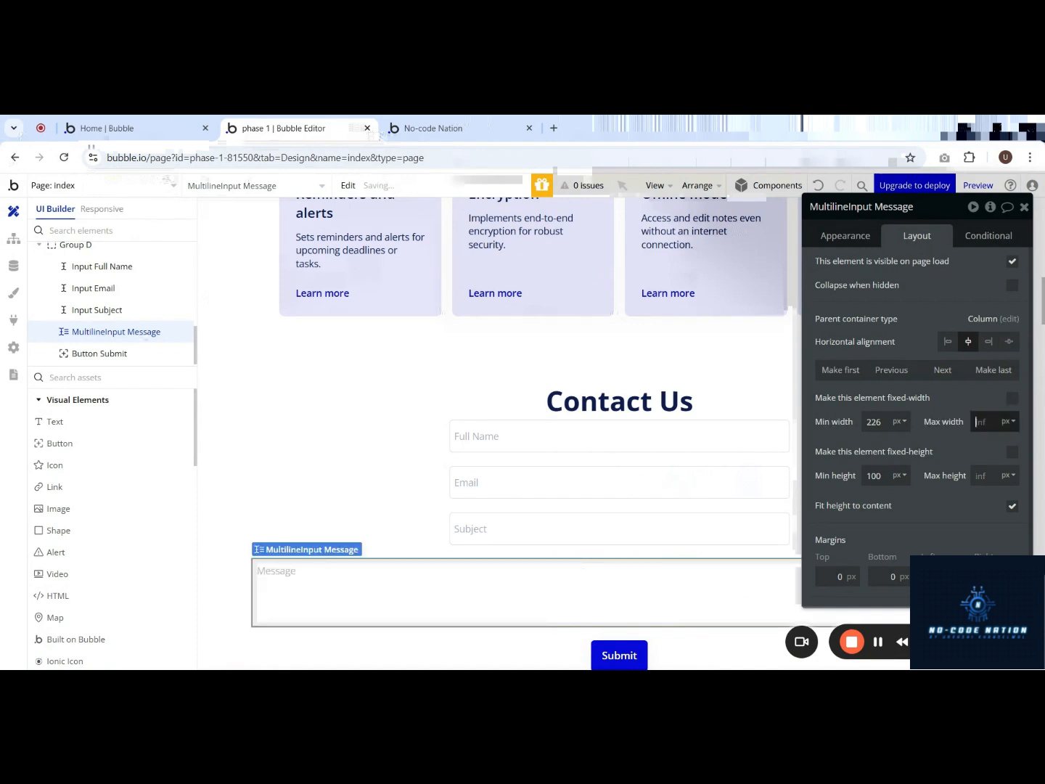
type("500")
left_click(870, 420)
type("250")
Step: Group the Contact Us heading and the form group together in a column container
scroll(631, 431, "down", 2)
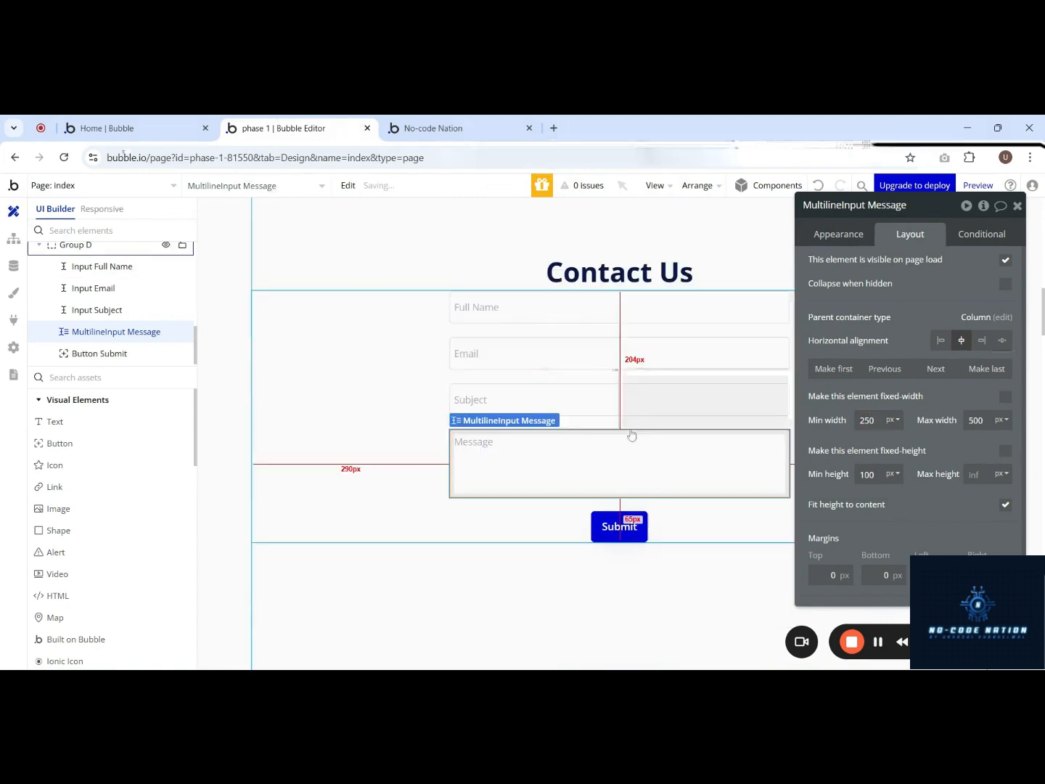
left_click(664, 263)
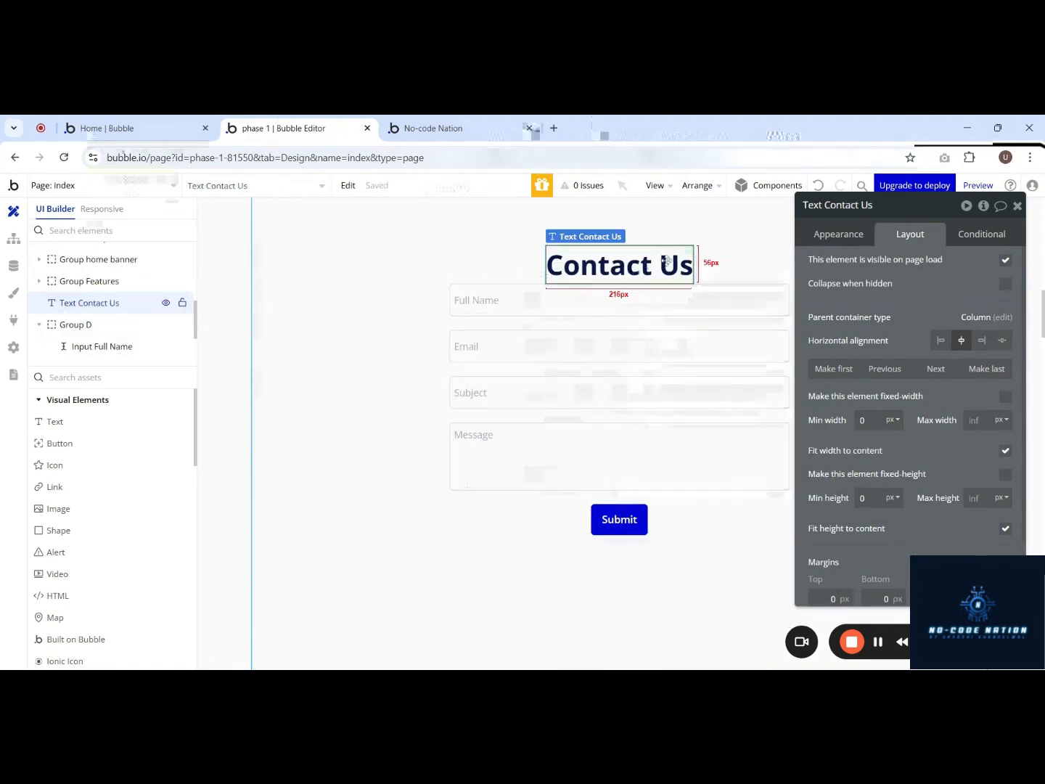
left_click(418, 382, "shift")
right_click(417, 381)
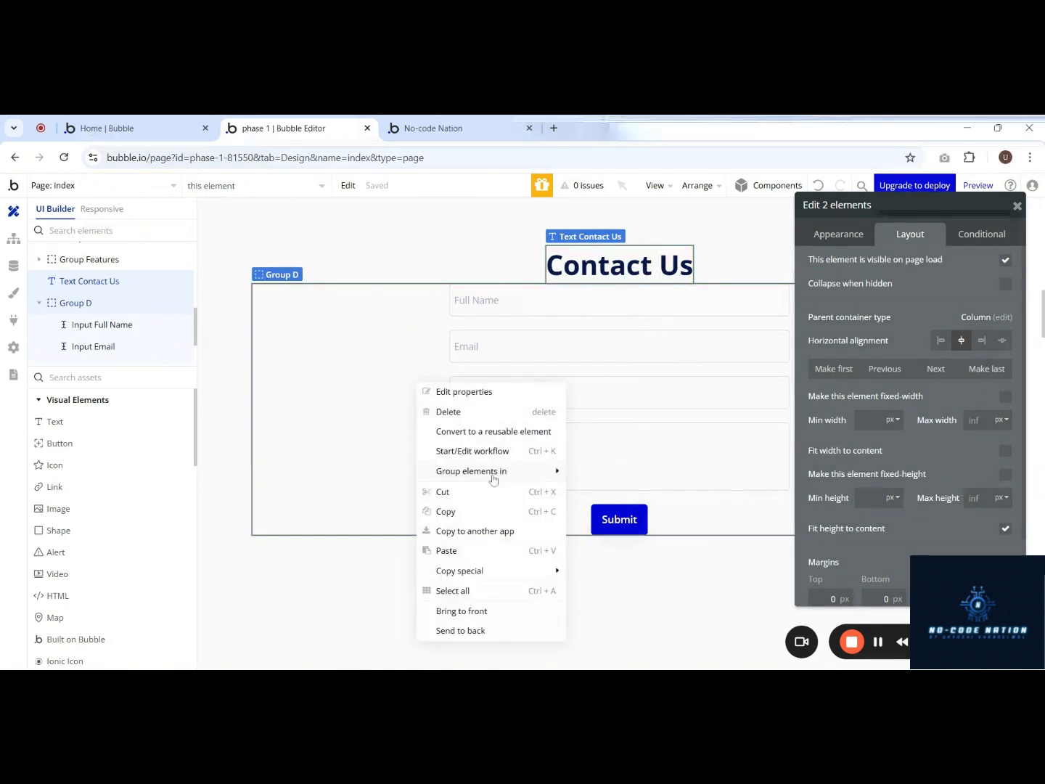
mouse_move(483, 474)
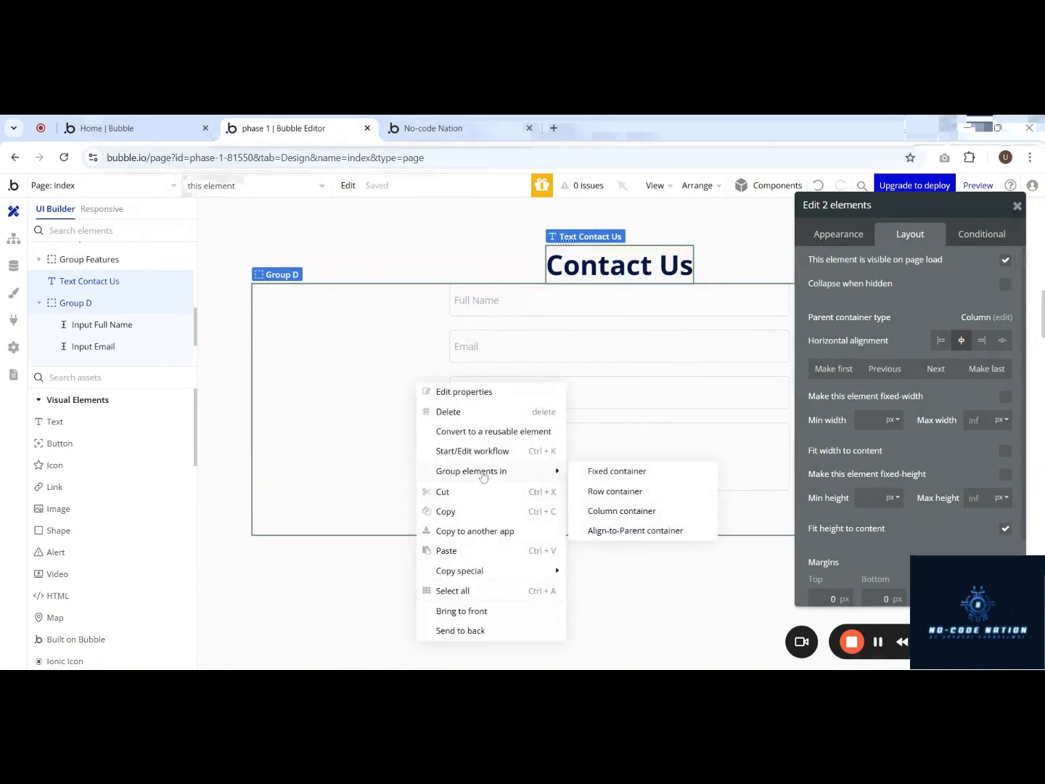
left_click(634, 511)
Step: Apply gap spacing with a 20 px row gap to the new group and rename it Group Contact us
scroll(669, 473, "up", 2)
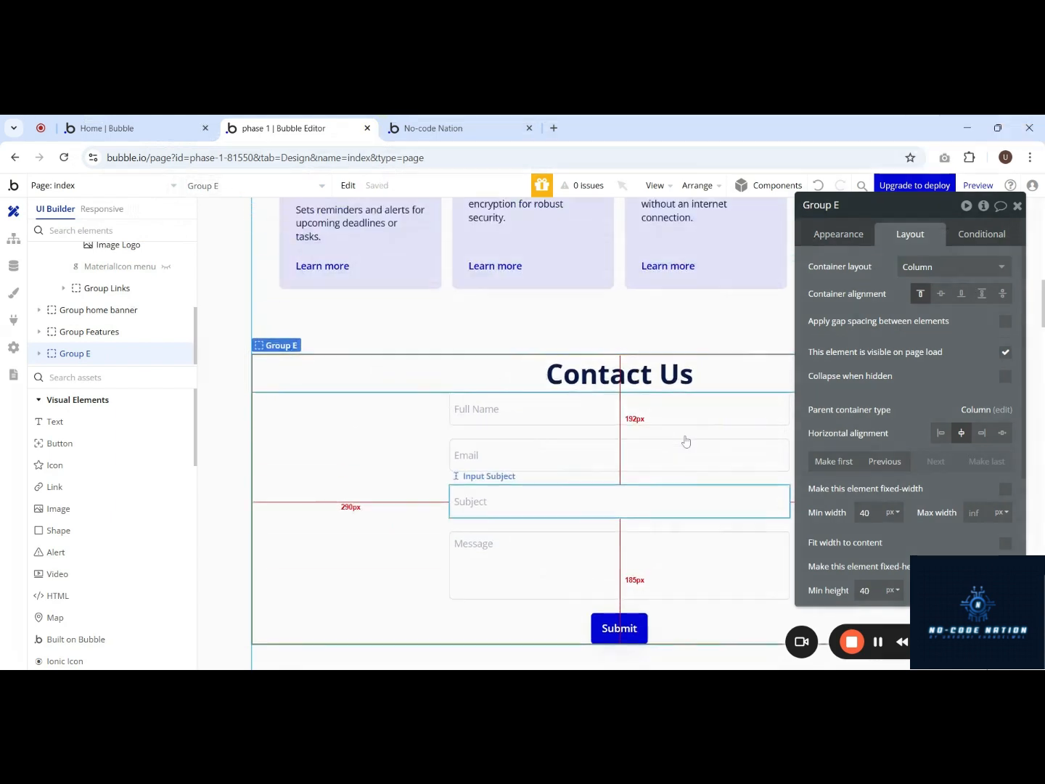
left_click(1004, 323)
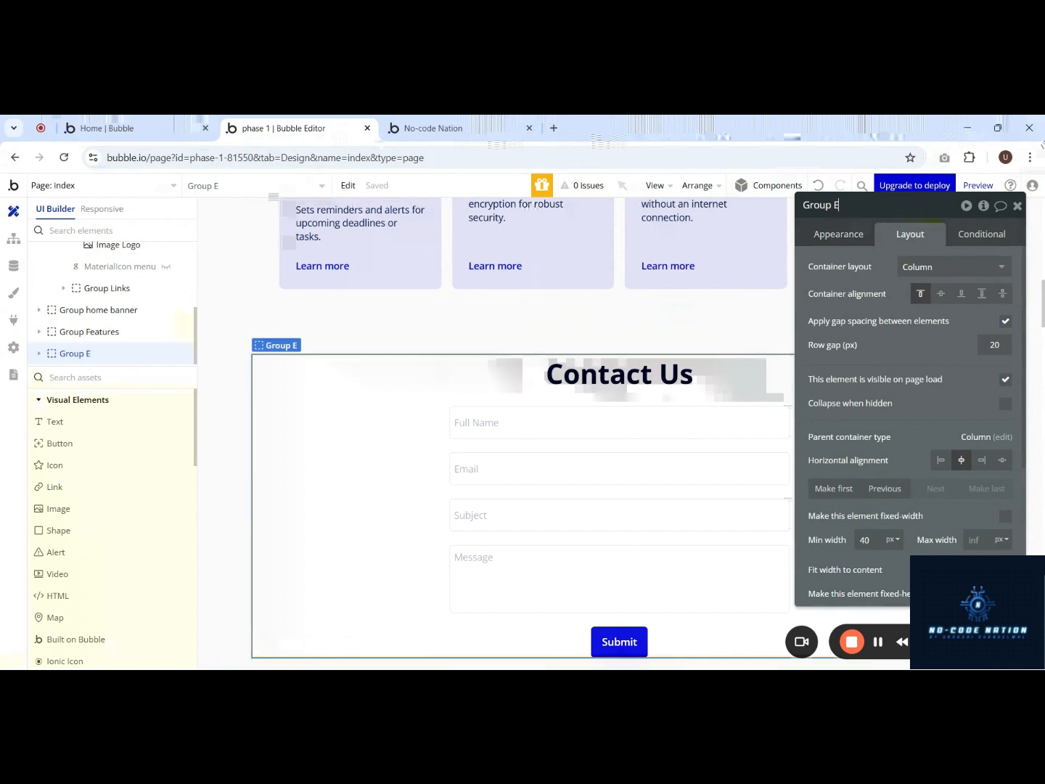
key("BackSpace")
key("BackSpace")
type("Contact us")
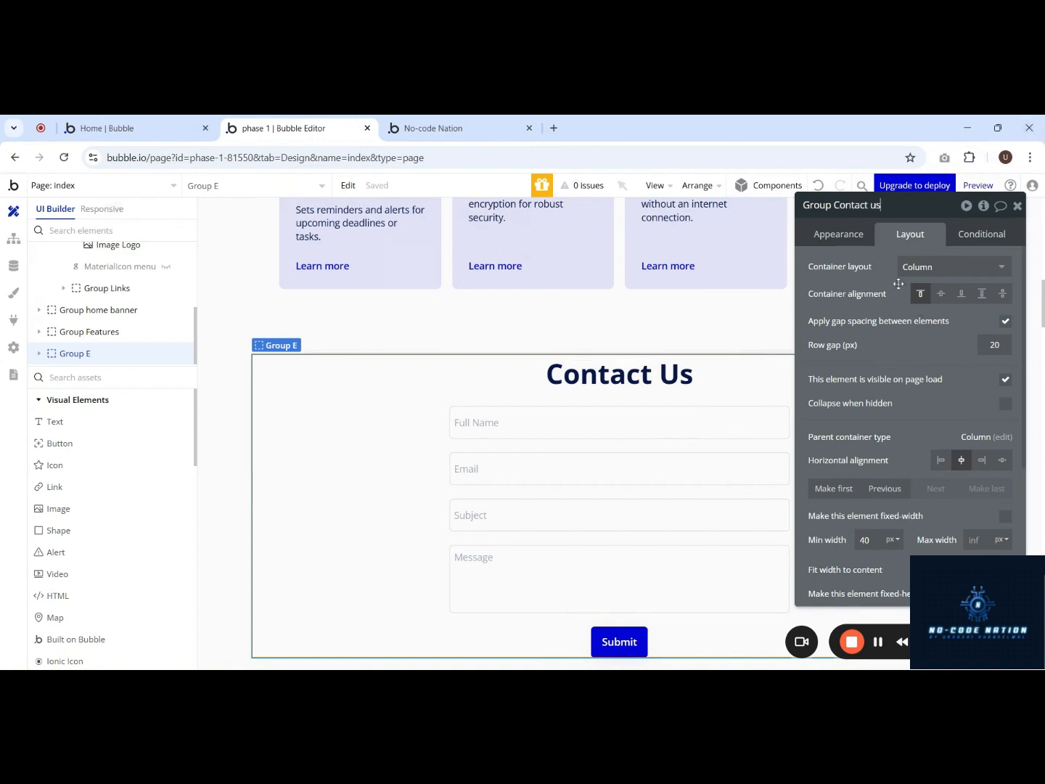
key("Return")
Step: Set the Contact us group's top and bottom padding to 100 px each
scroll(582, 363, "down", 1)
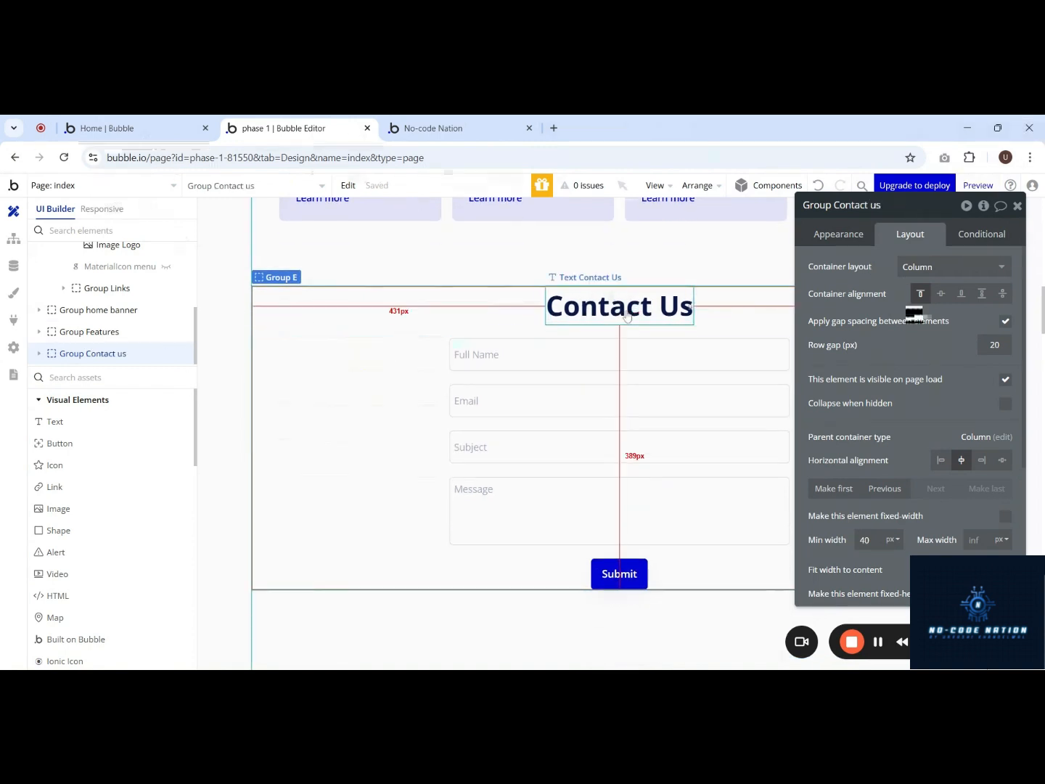
scroll(936, 280, "down", 3)
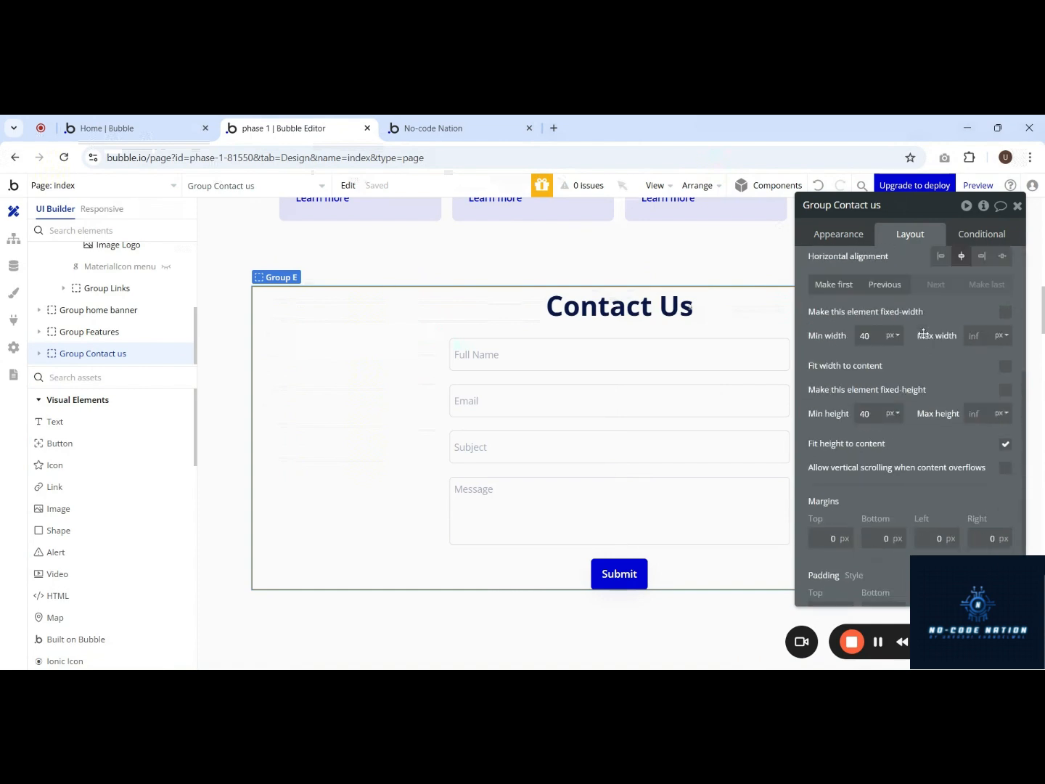
scroll(925, 348, "down", 1)
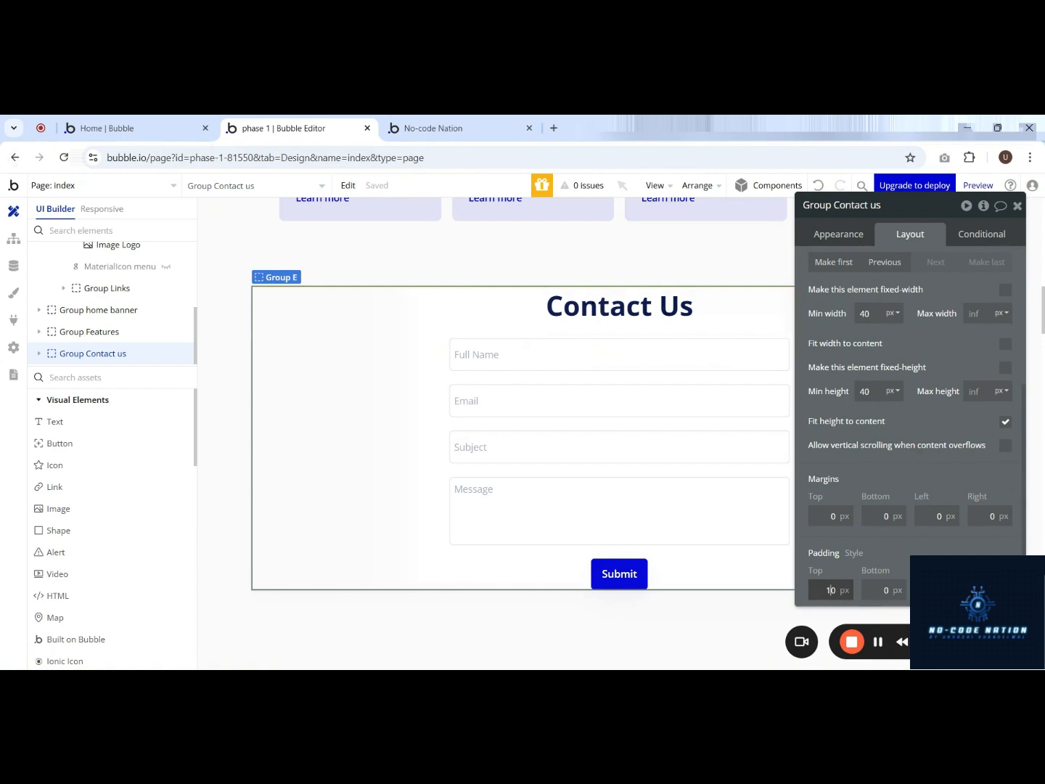
type("0")
left_click(885, 589)
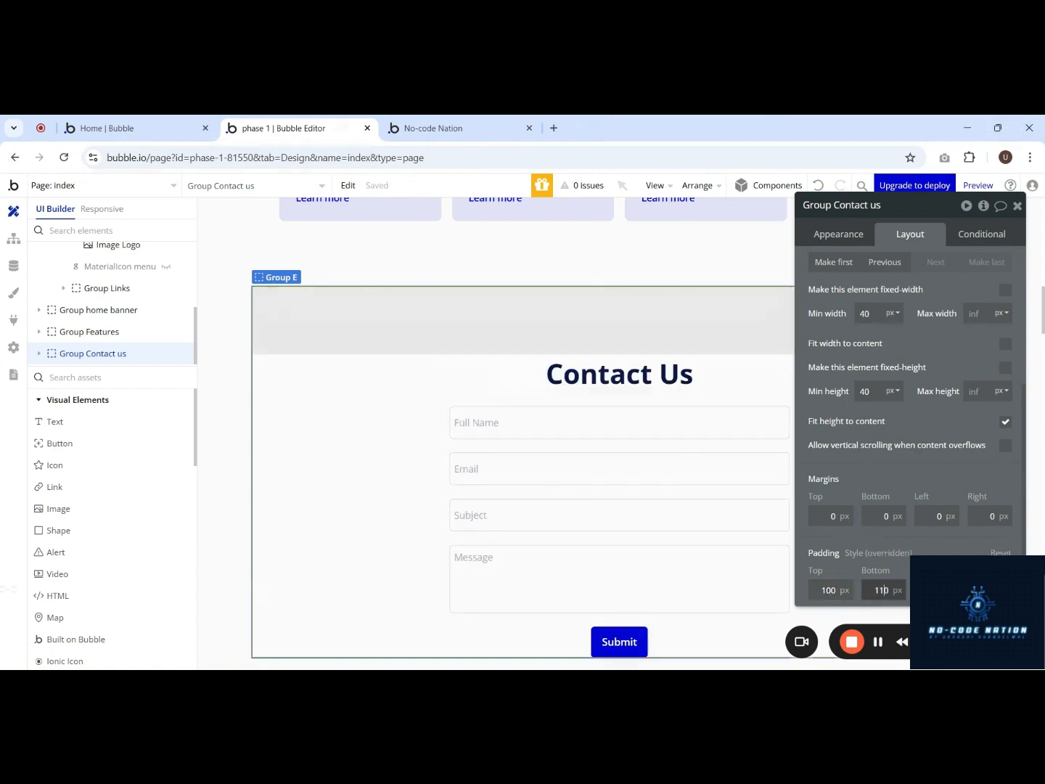
type("1")
key("Return")
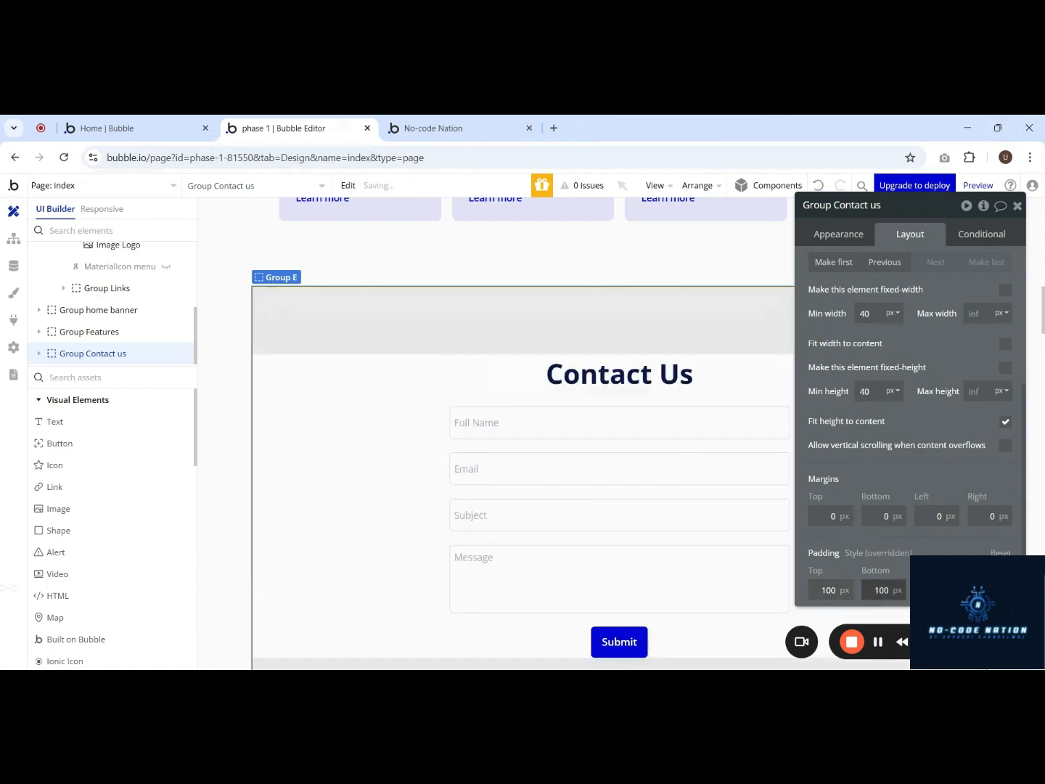
Step: Give the Contact us group a flat background color of #F5F5FF
scroll(630, 450, "down", 2)
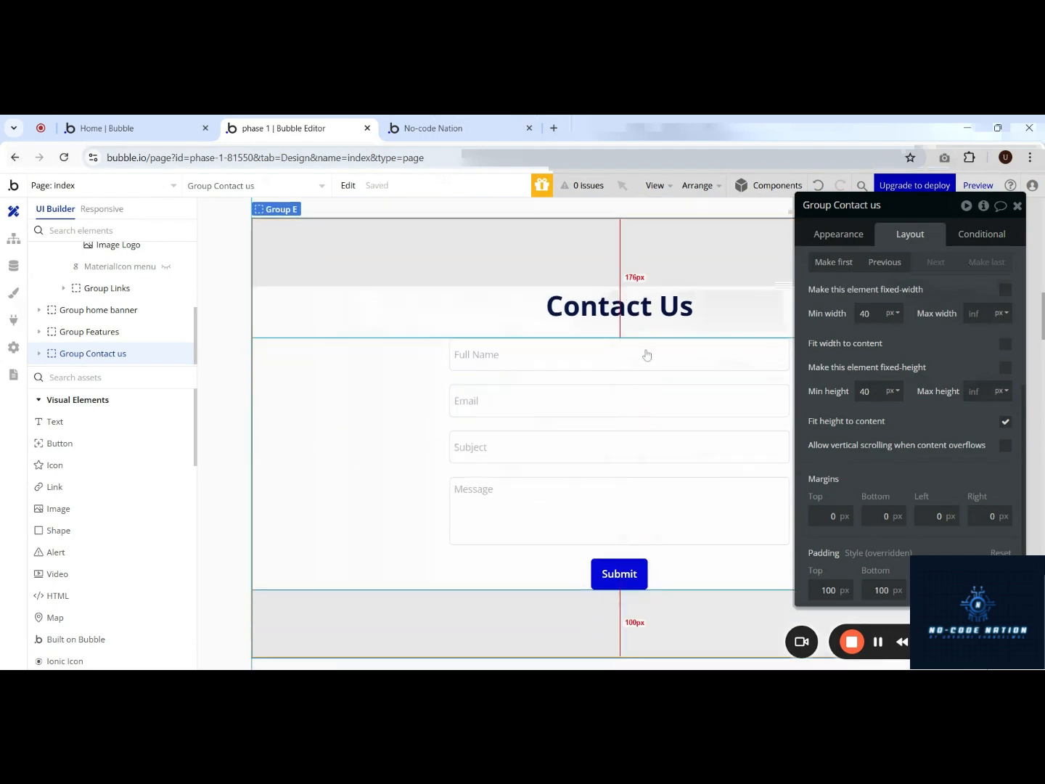
left_click(841, 233)
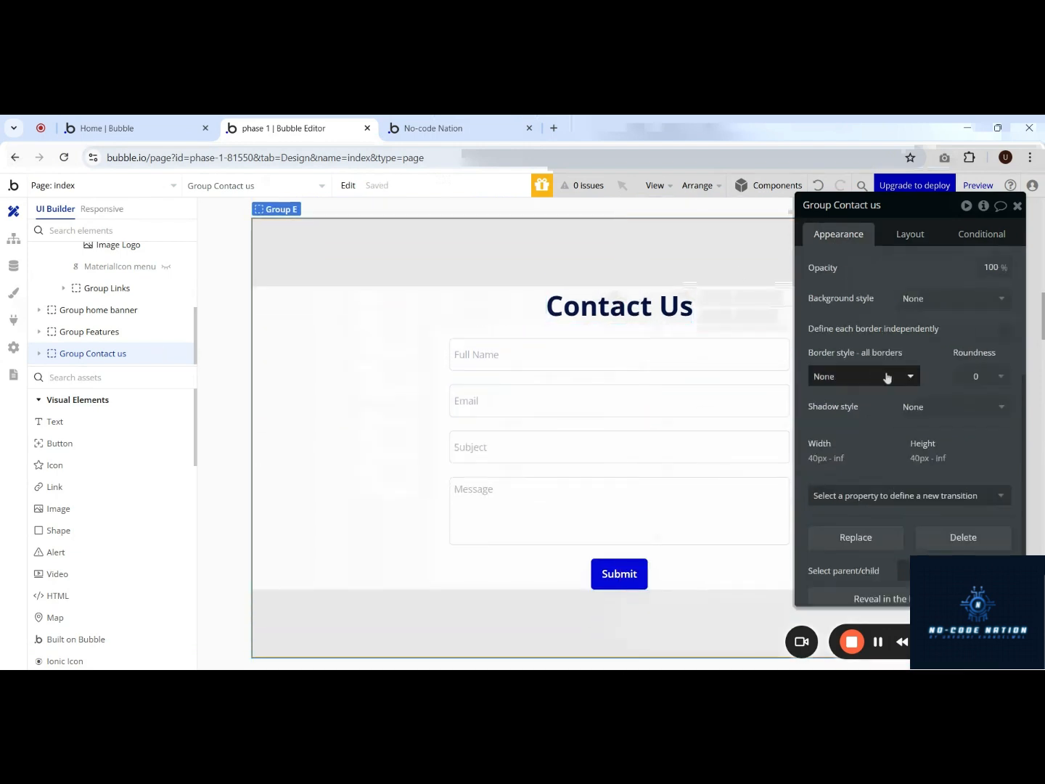
left_click(939, 297)
left_click(938, 361)
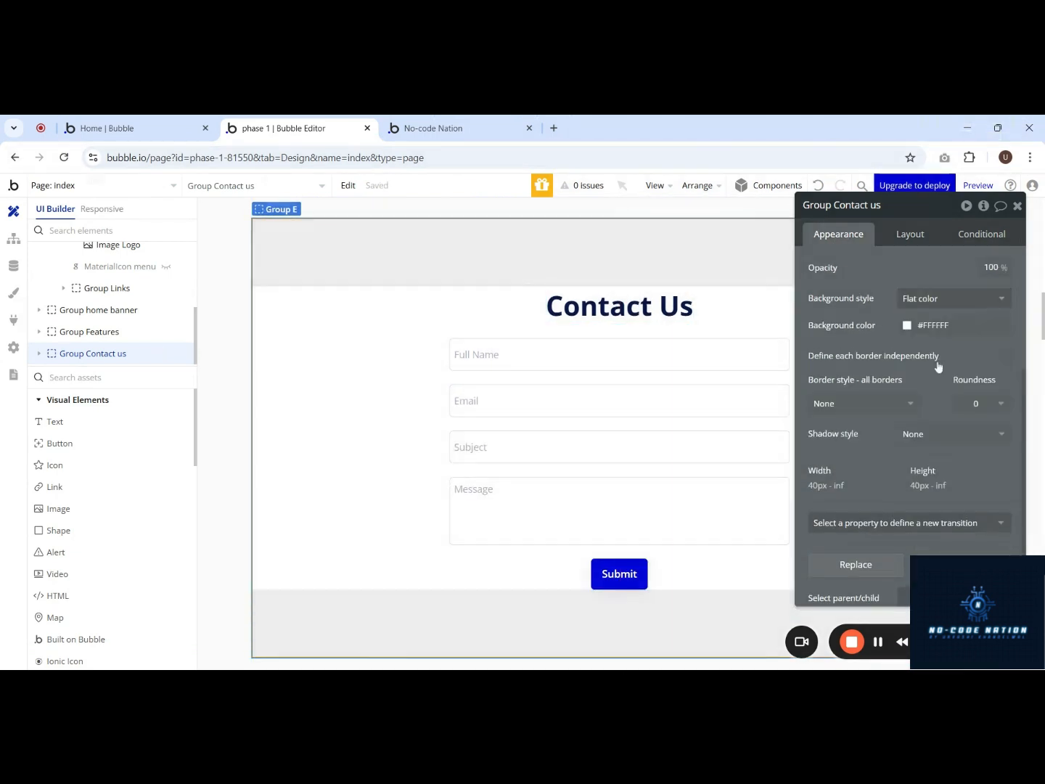
left_click(906, 324)
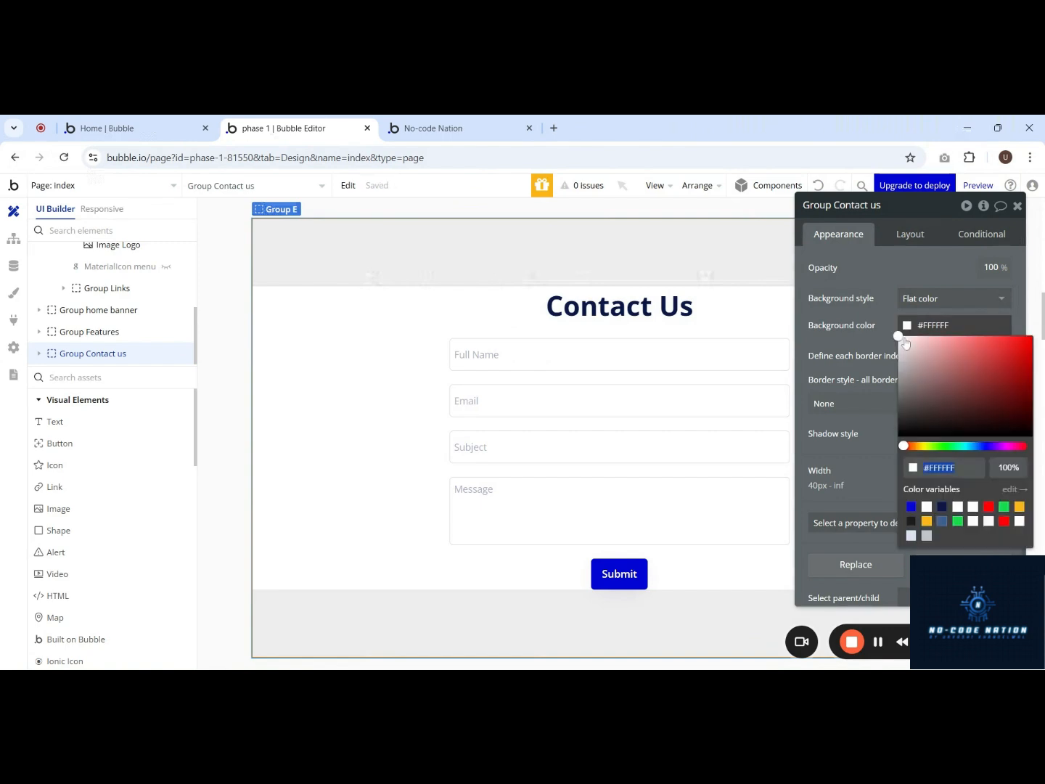
left_click(942, 521)
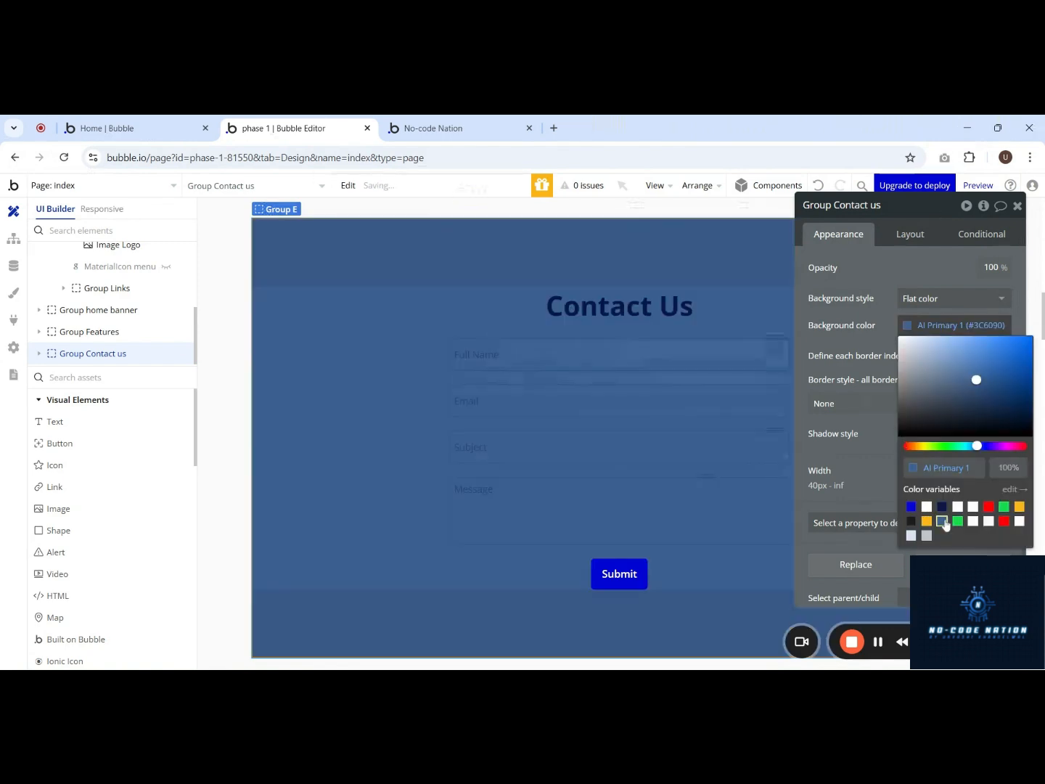
left_click(956, 523)
left_click(988, 507)
mouse_move(943, 414)
left_mouse_down()
mouse_move(902, 337)
mouse_move(920, 389)
mouse_move(938, 338)
mouse_move(901, 342)
left_mouse_up()
left_click(989, 446)
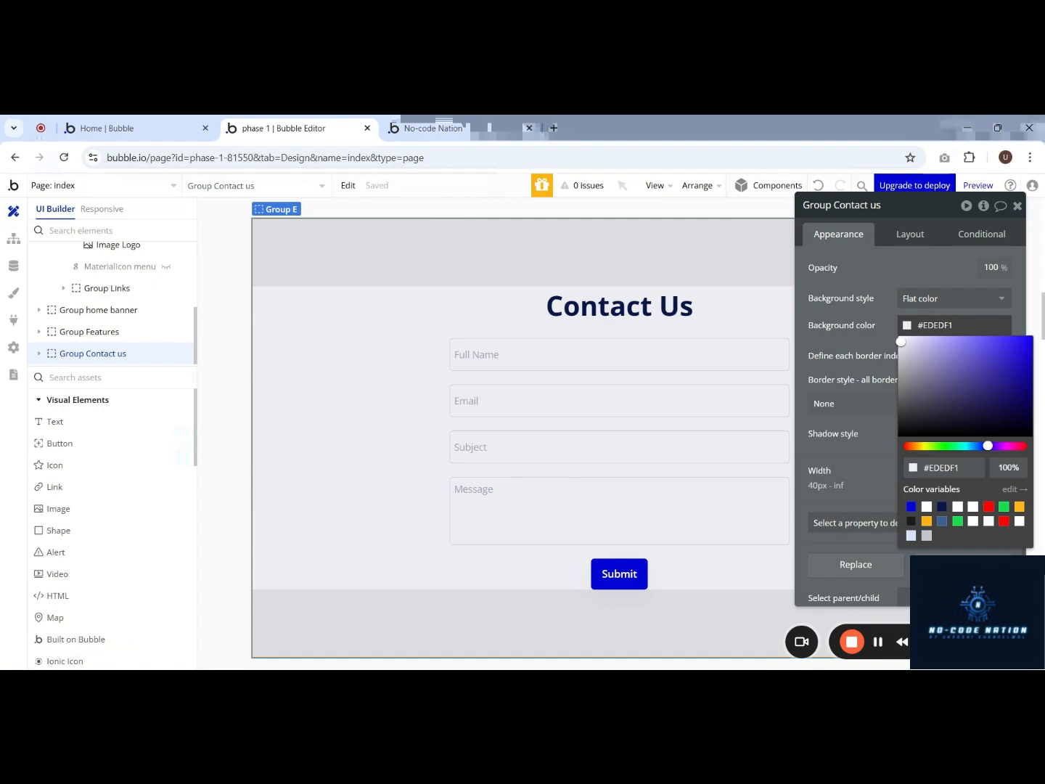
left_click(876, 642)
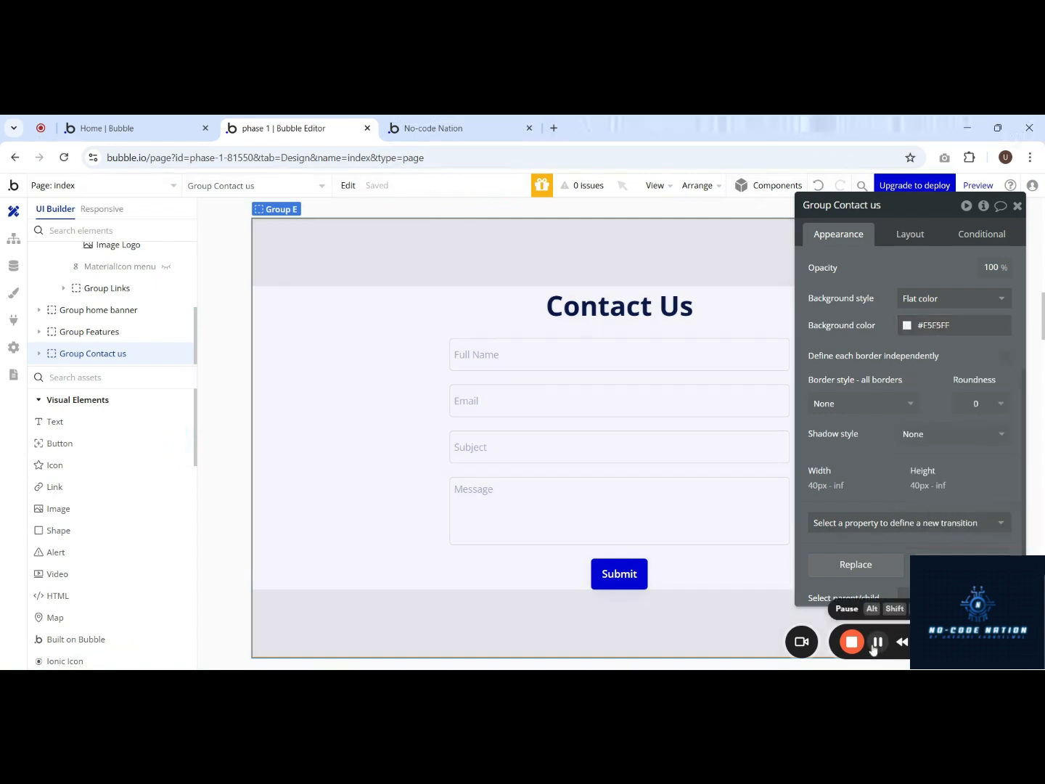
Step: Switch to the page preview, refresh it, and review the layout and background of the Contact Us section
left_click(450, 123)
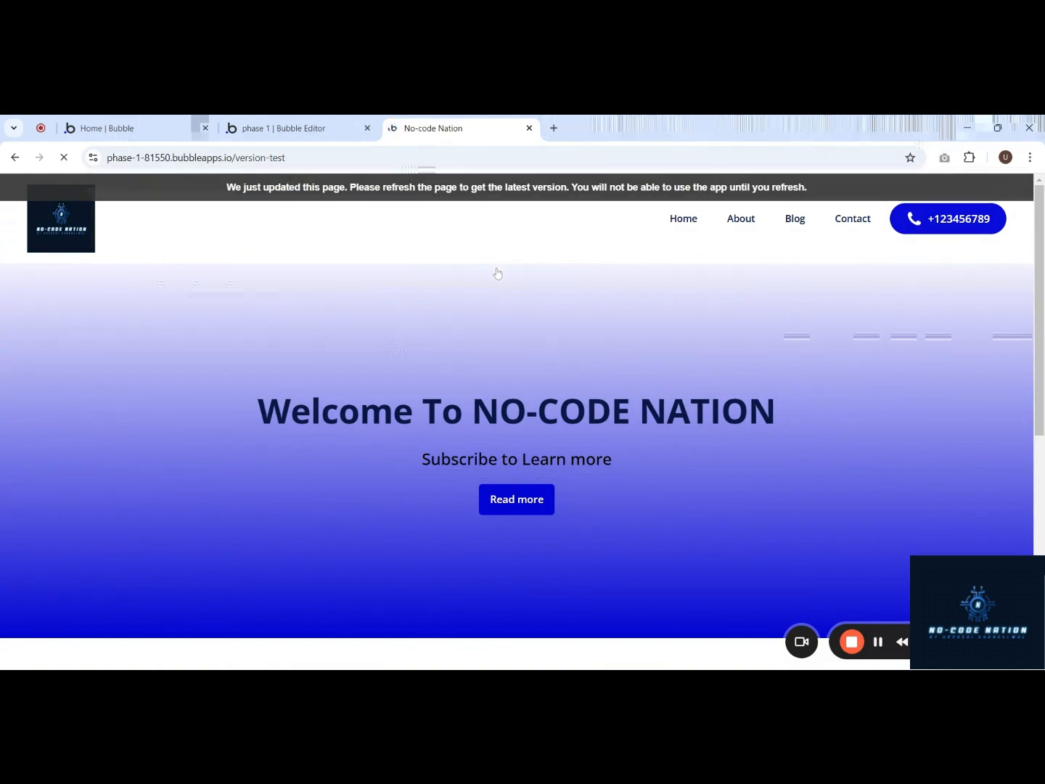
scroll(522, 286, "down", 5)
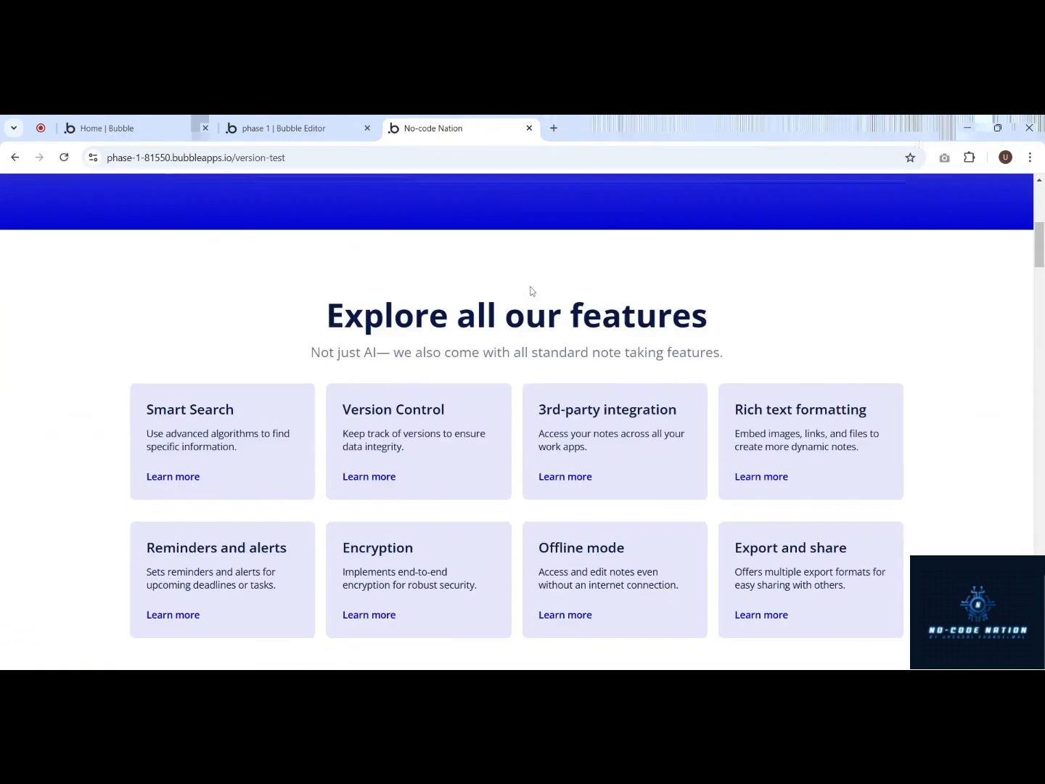
scroll(534, 289, "down", 5)
scroll(537, 287, "down", 3)
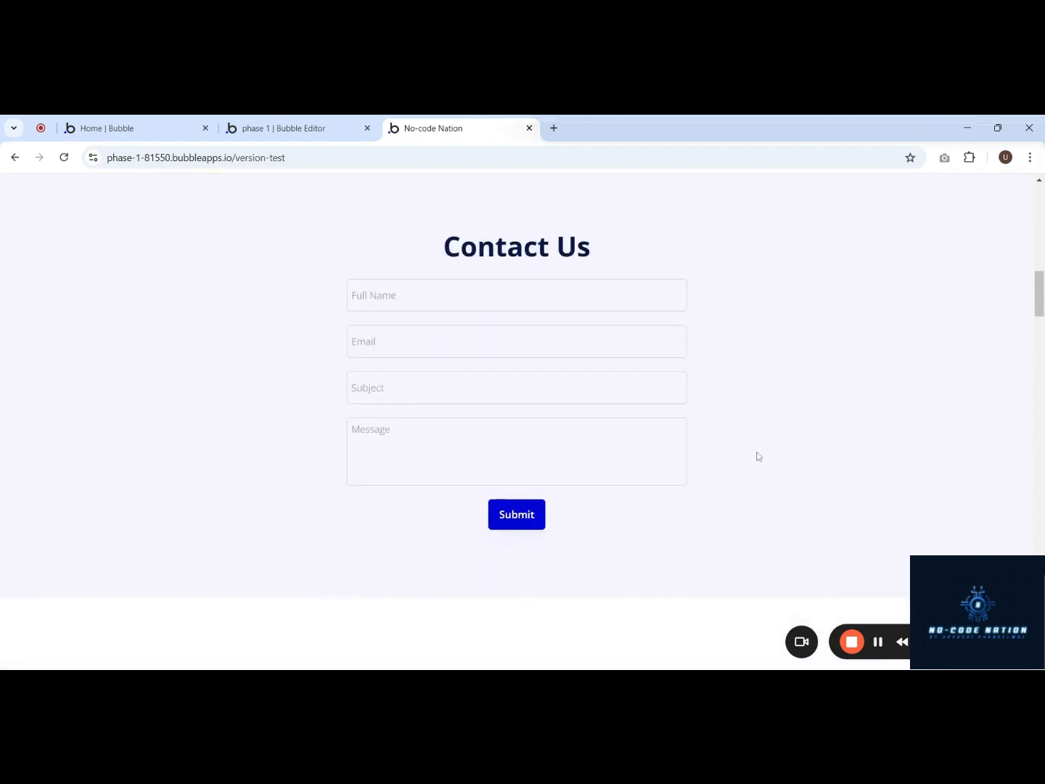
scroll(760, 451, "up", 2)
scroll(761, 451, "down", 2)
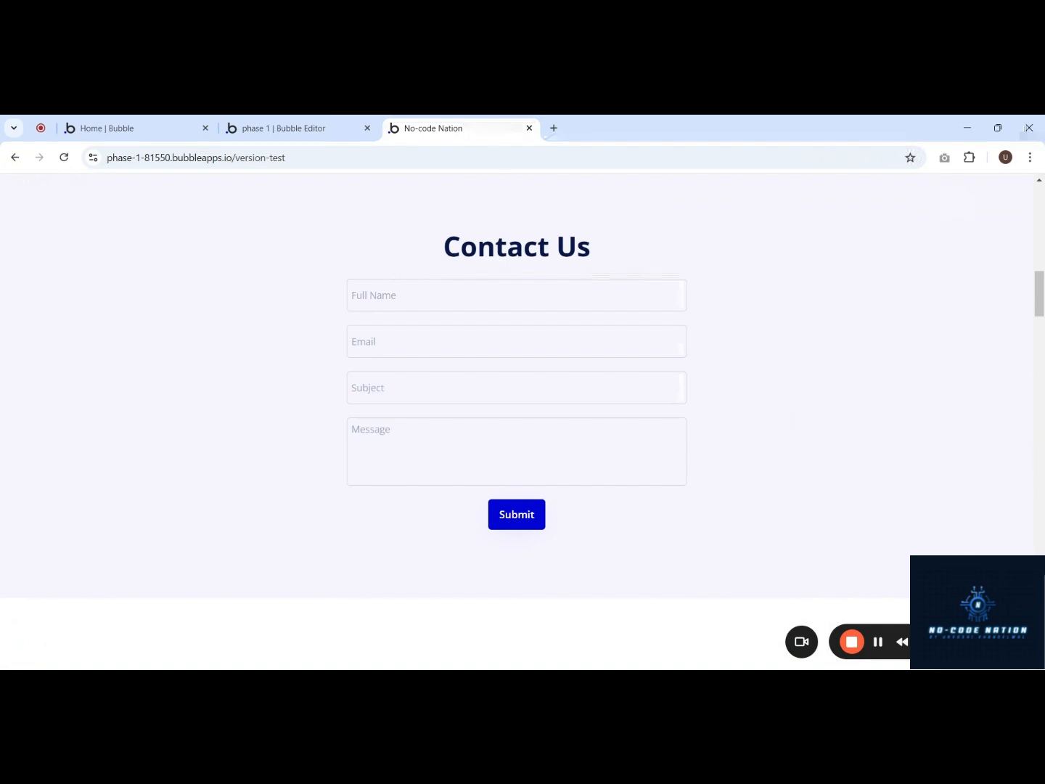
Step: Return to the page editor and insert the compact single-row footer component directly below the Contact us group
left_click(329, 128)
scroll(581, 352, "down", 4)
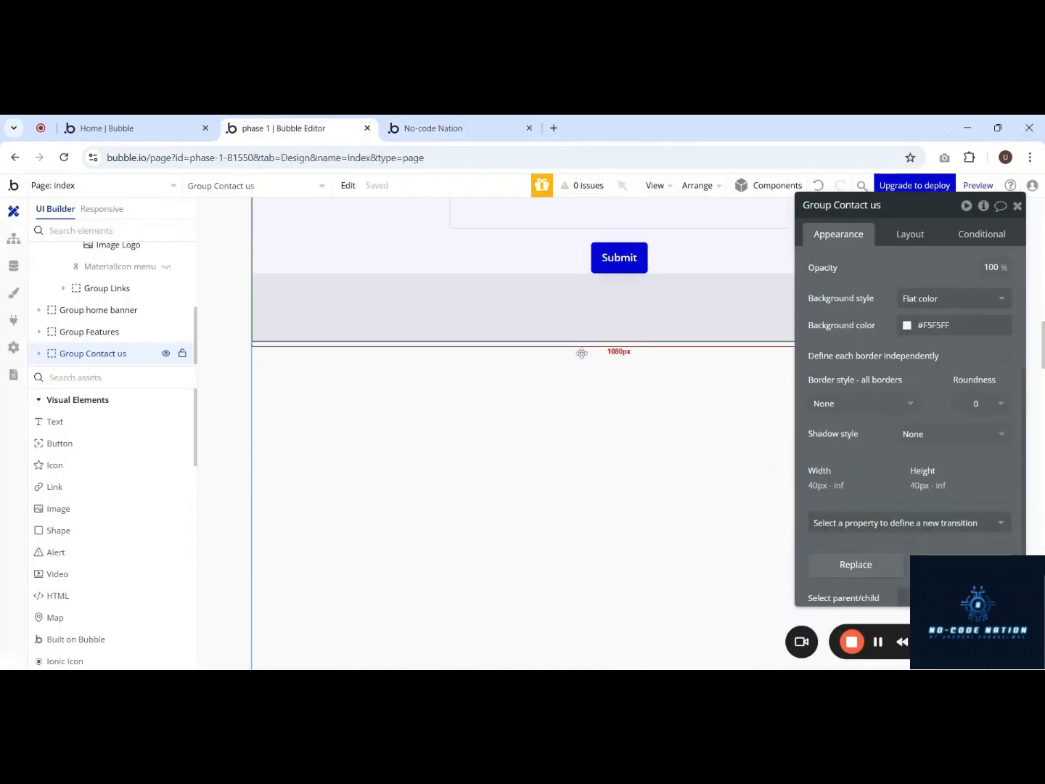
left_click_drag(907, 218, 217, 232)
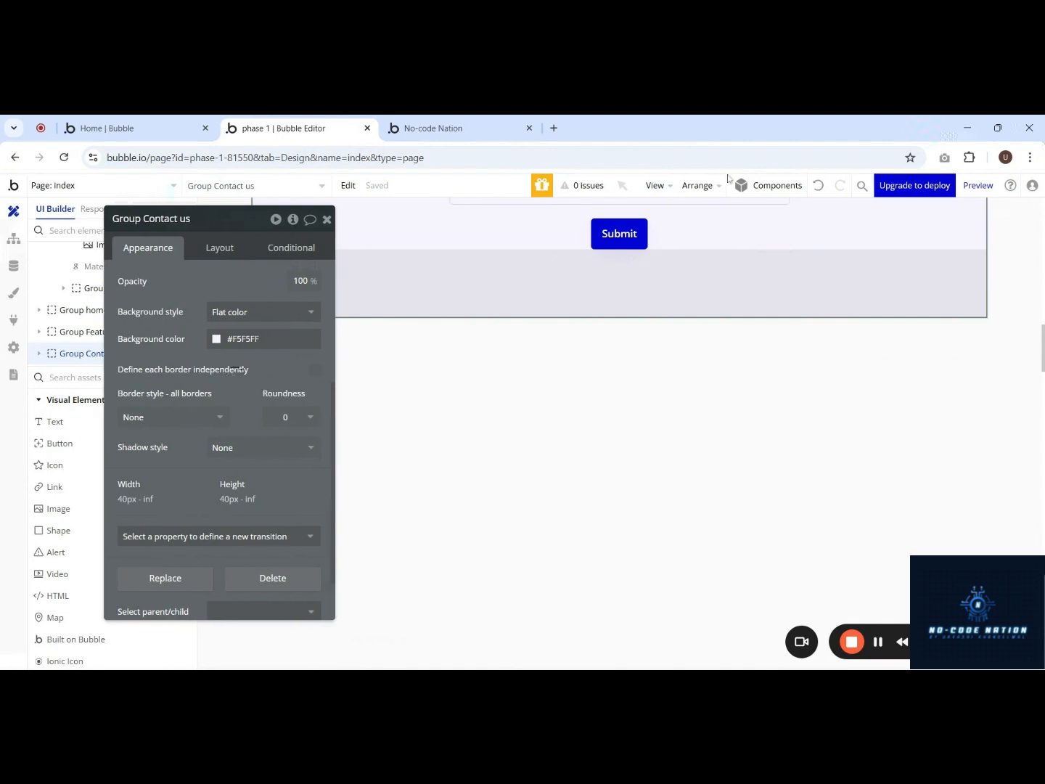
left_click(761, 185)
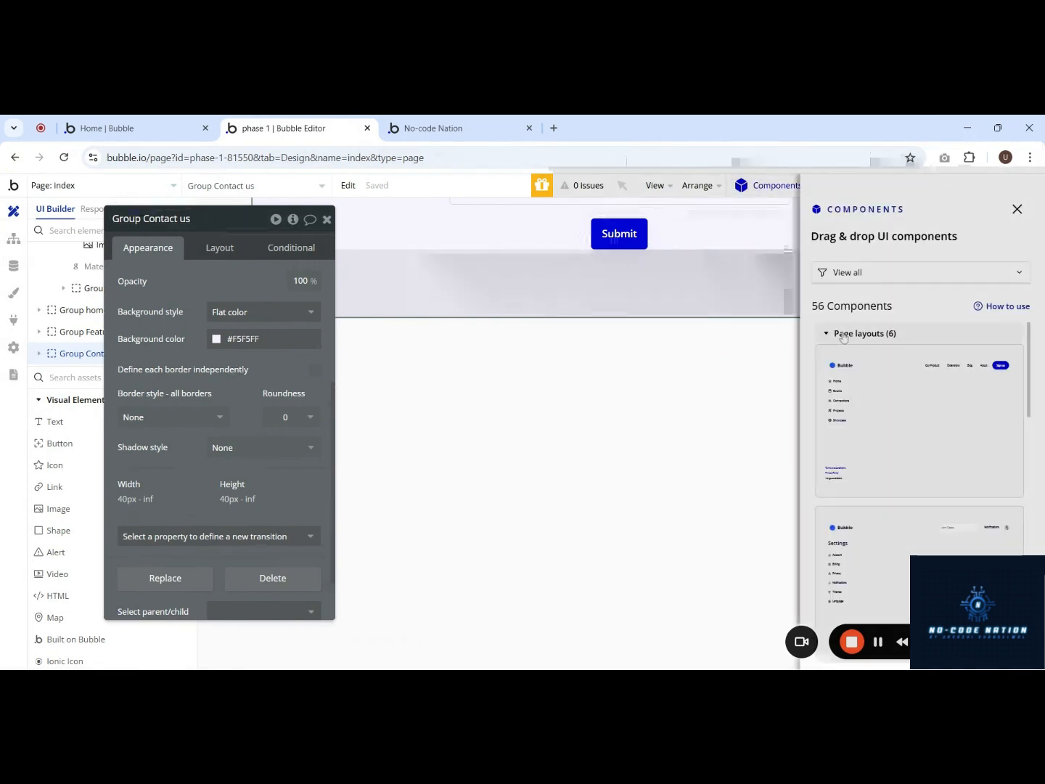
left_click(857, 428)
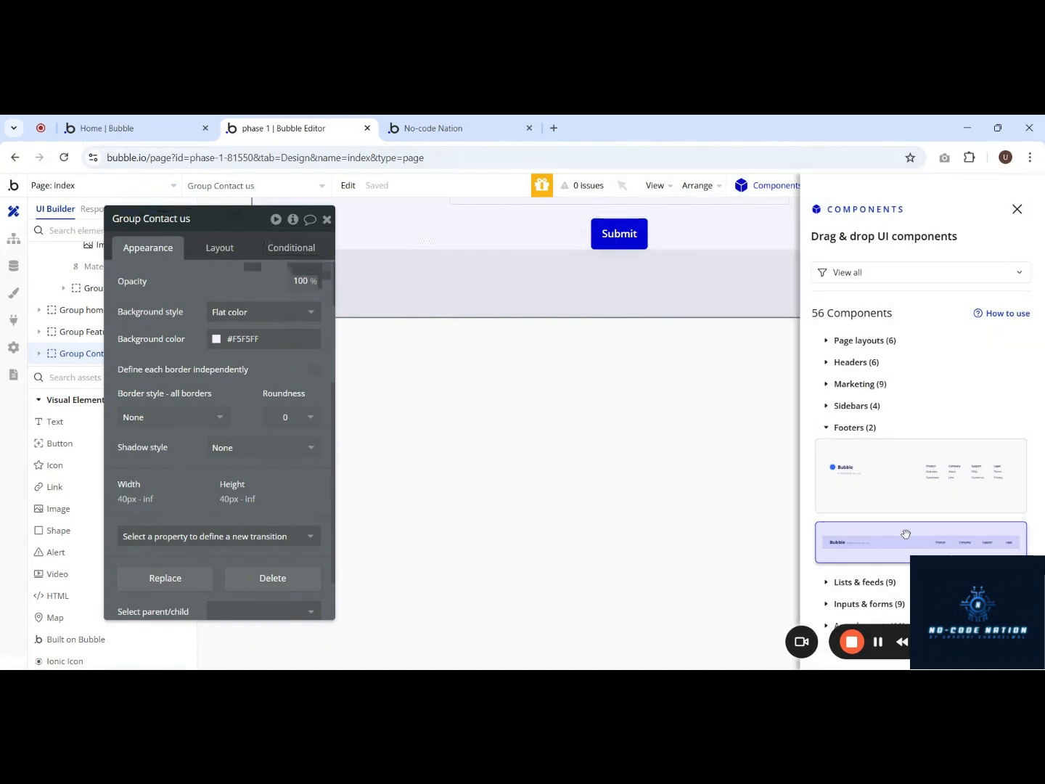
left_click_drag(755, 415, 642, 345)
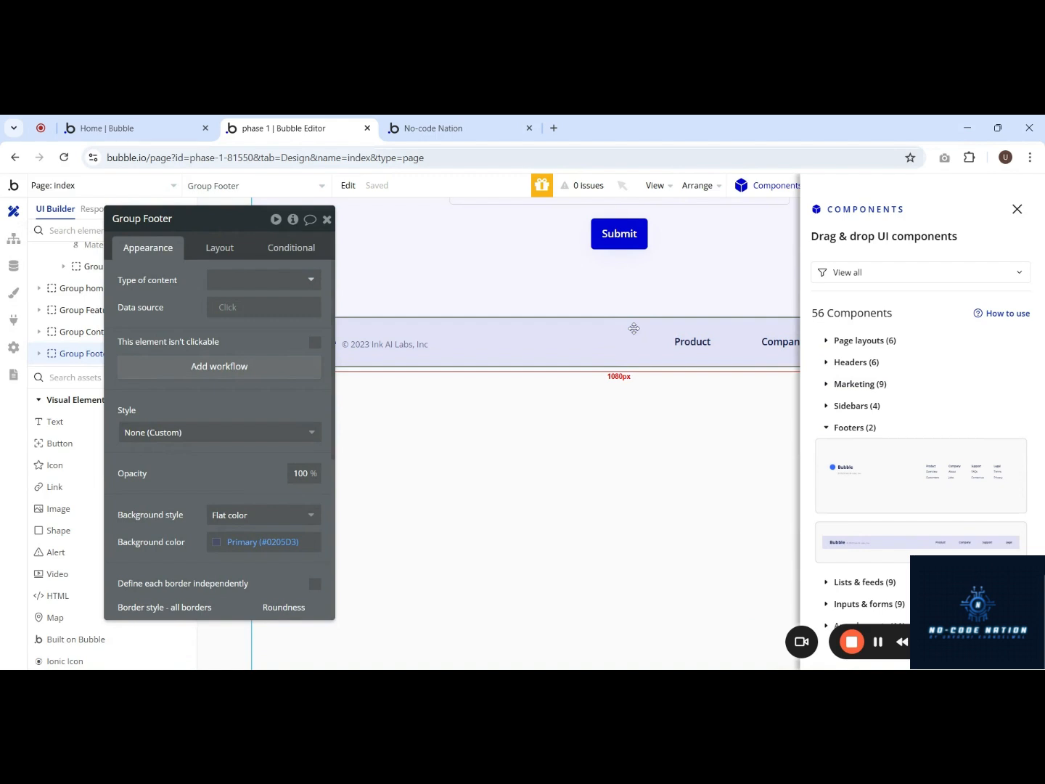
Step: Set the footer group's background style to None and close the component library
left_click(258, 516)
left_click(250, 556)
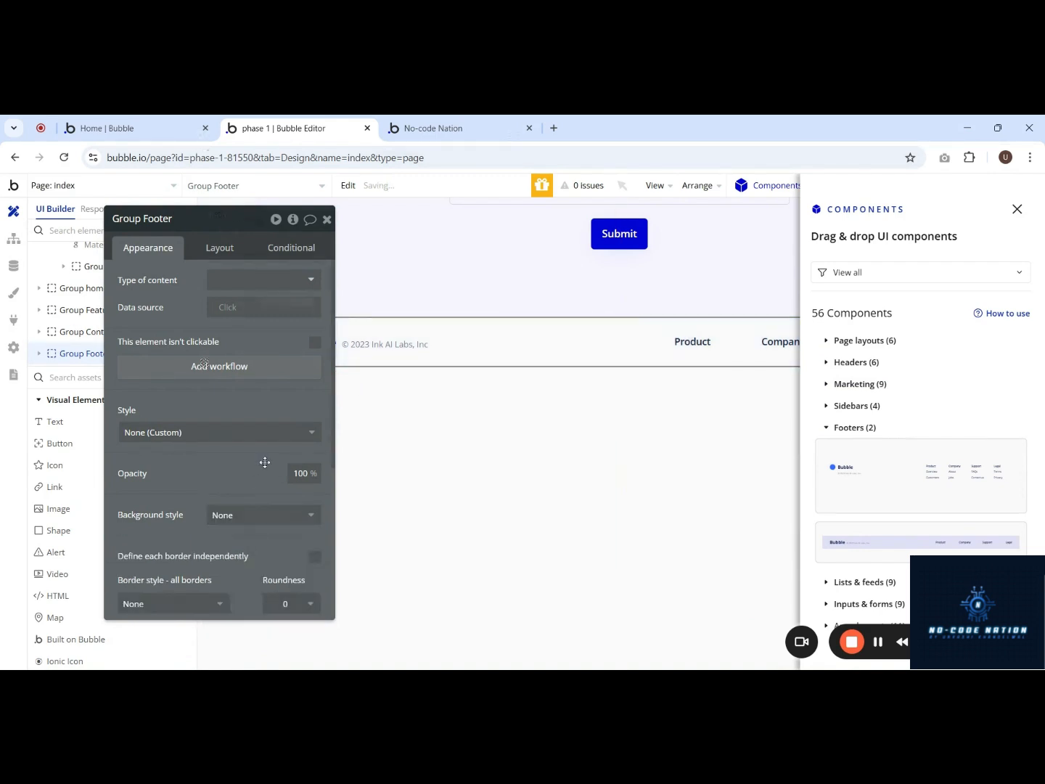
left_click(1018, 210)
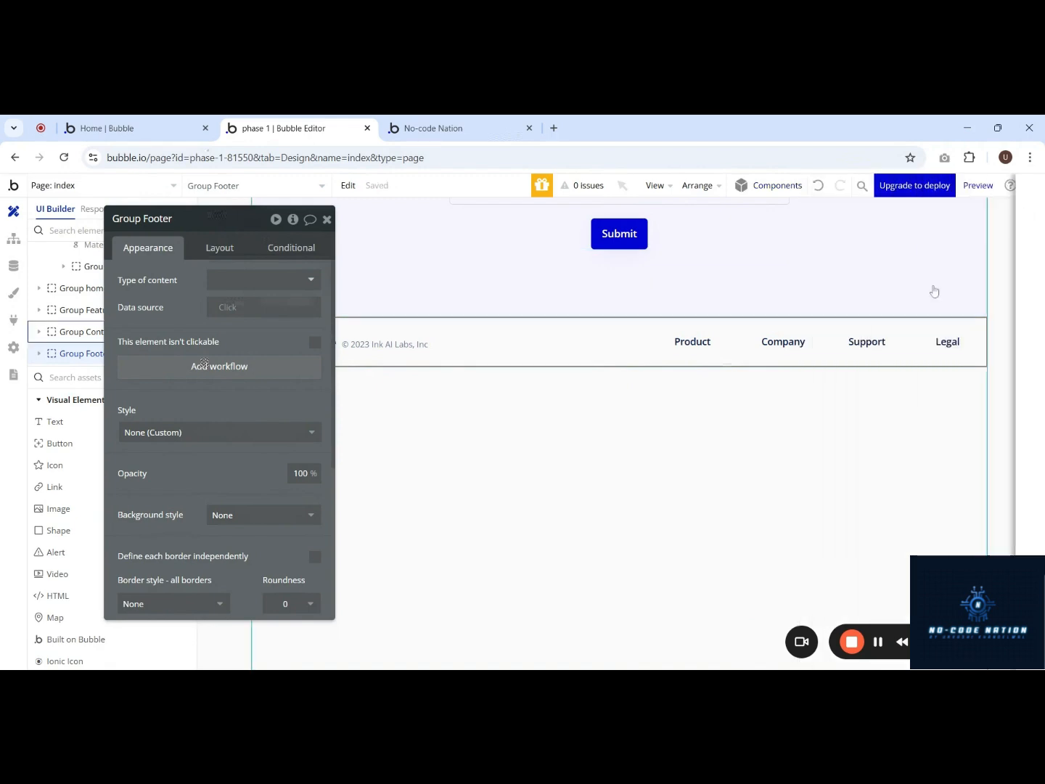
Step: Rename the footer's four links to Home, About, Blog and Contact
scroll(629, 304, "up", 15)
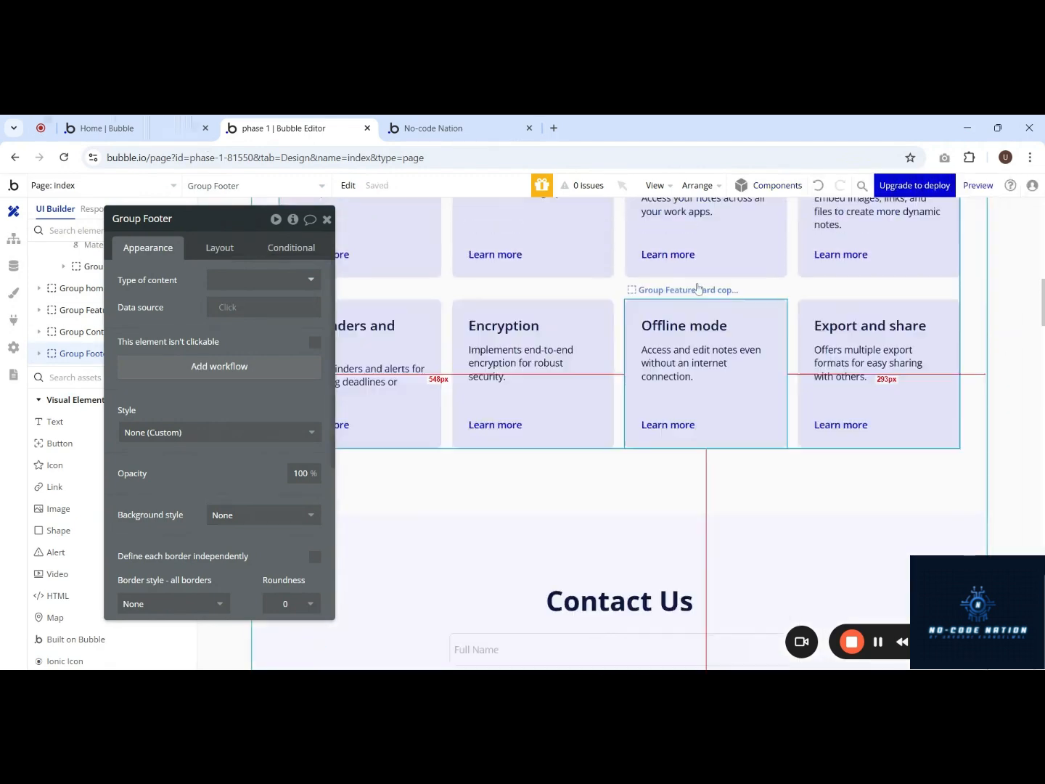
scroll(775, 285, "down", 15)
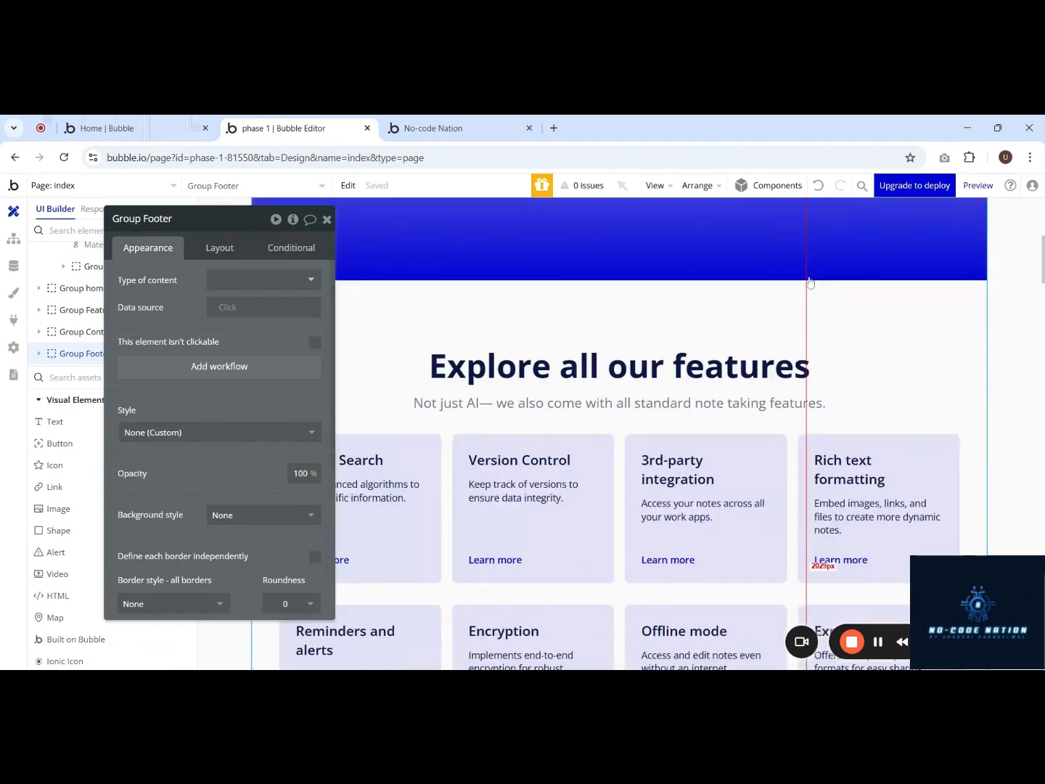
scroll(801, 317, "down", 2)
double_click(692, 397)
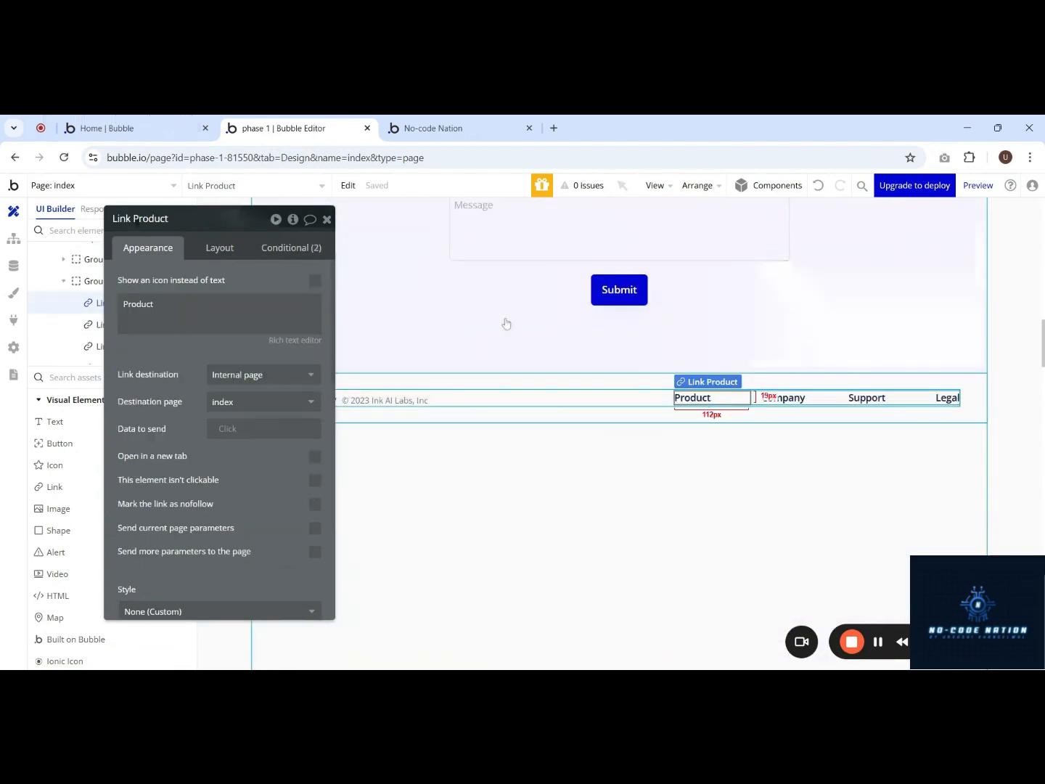
type("Ho")
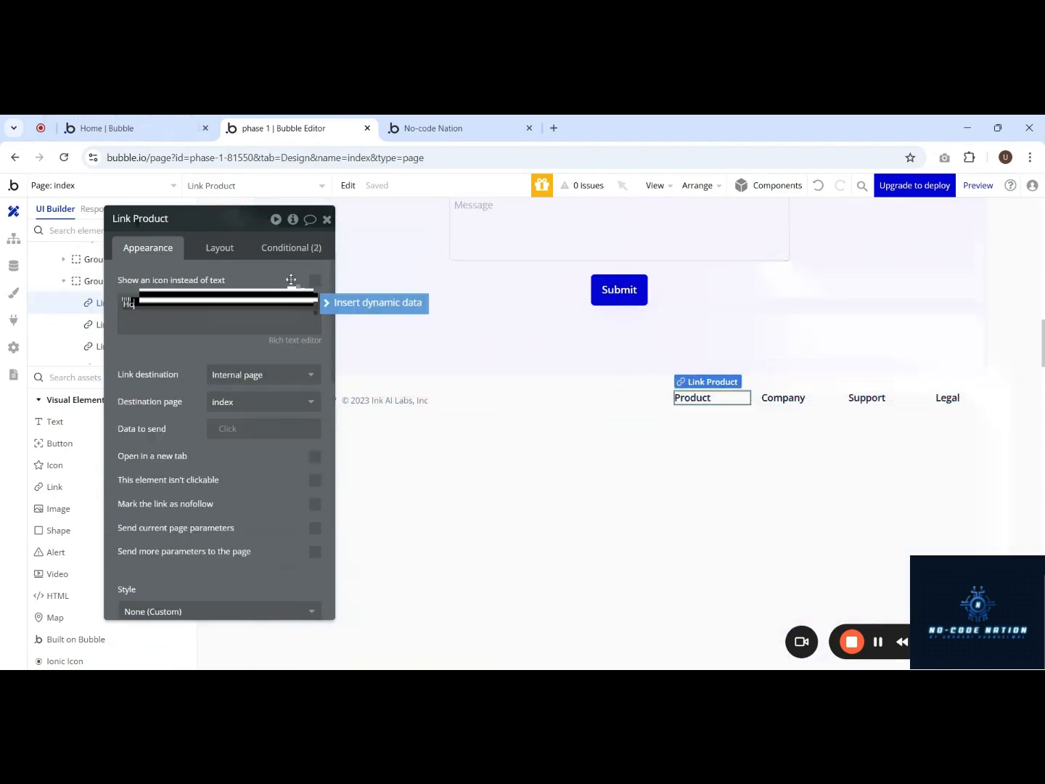
type("me")
left_click(783, 397)
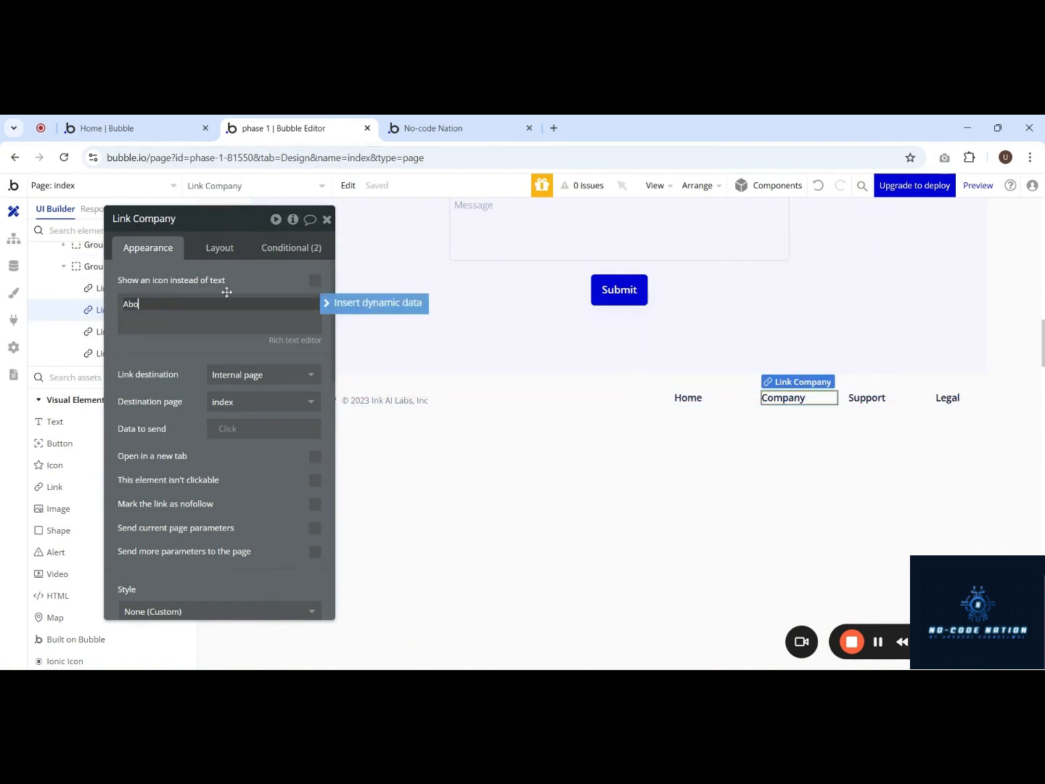
type("About")
left_click(866, 398)
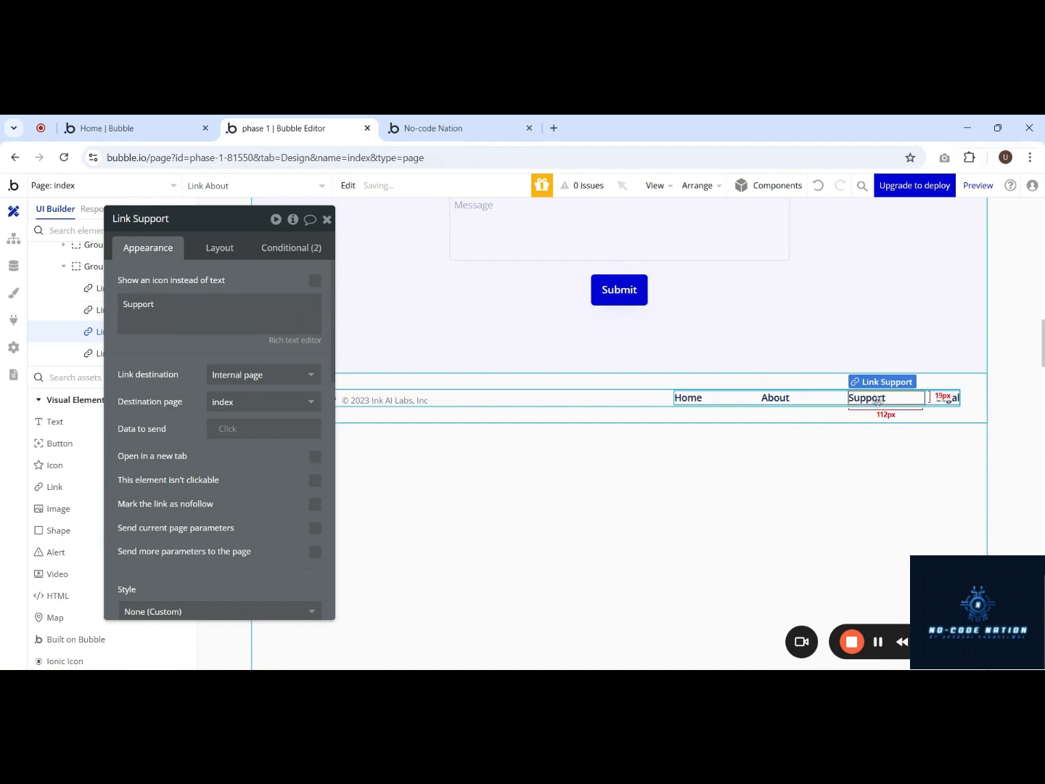
type("B")
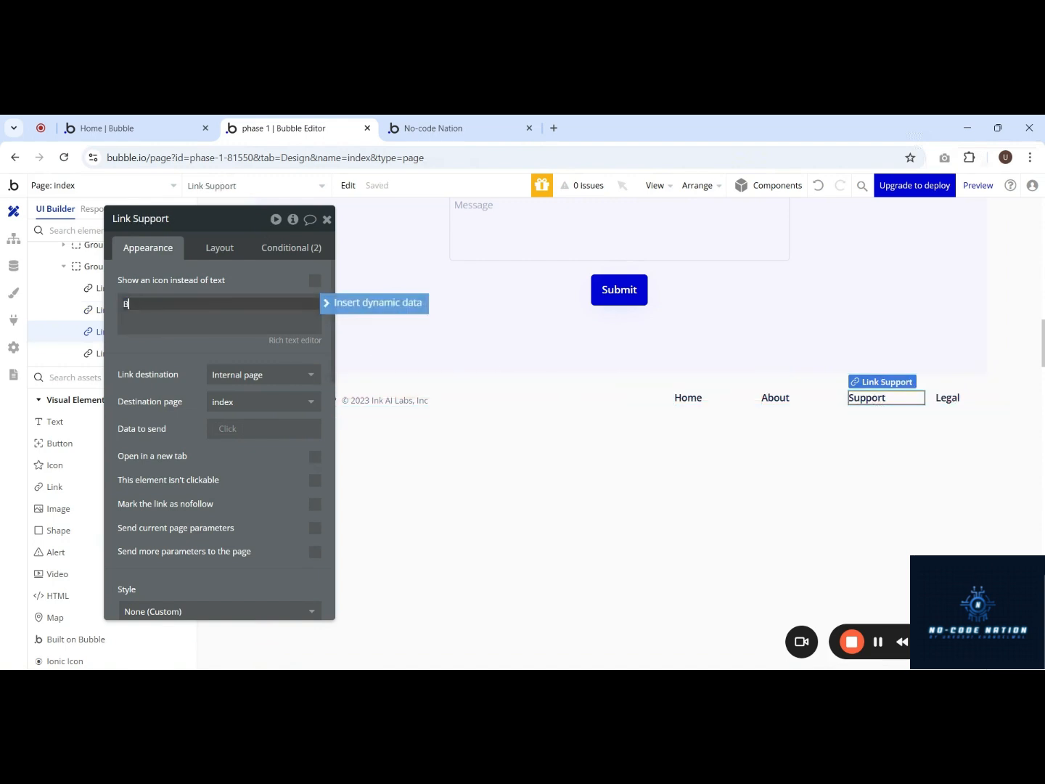
type("log")
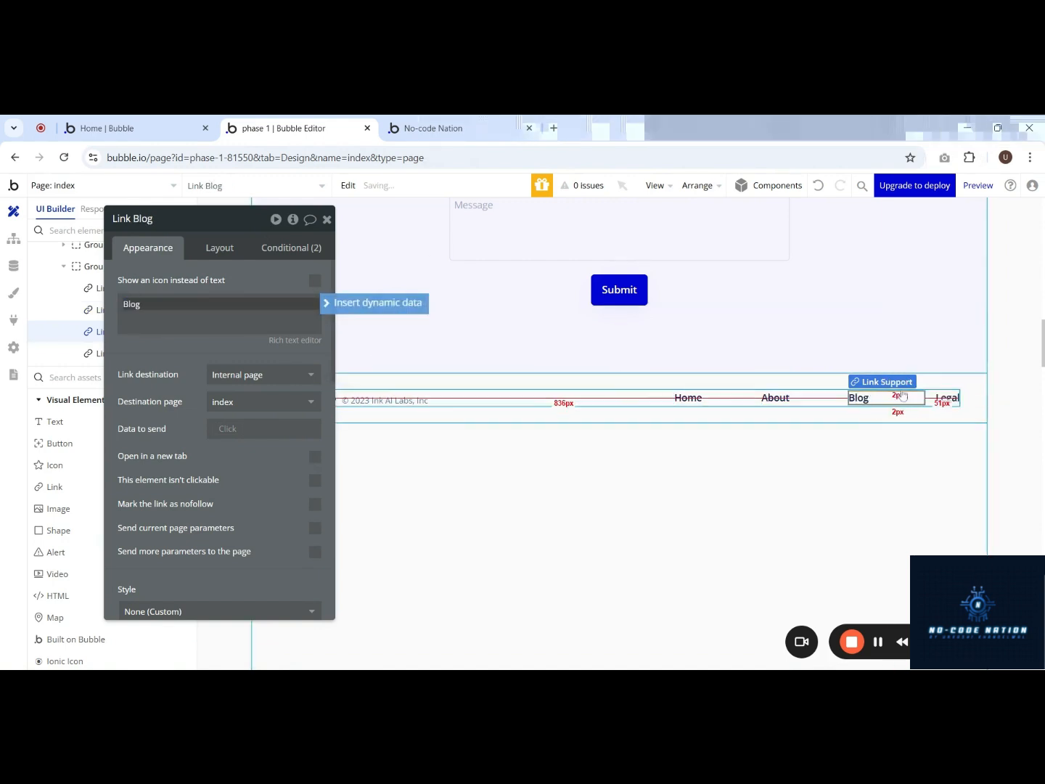
left_click(947, 396)
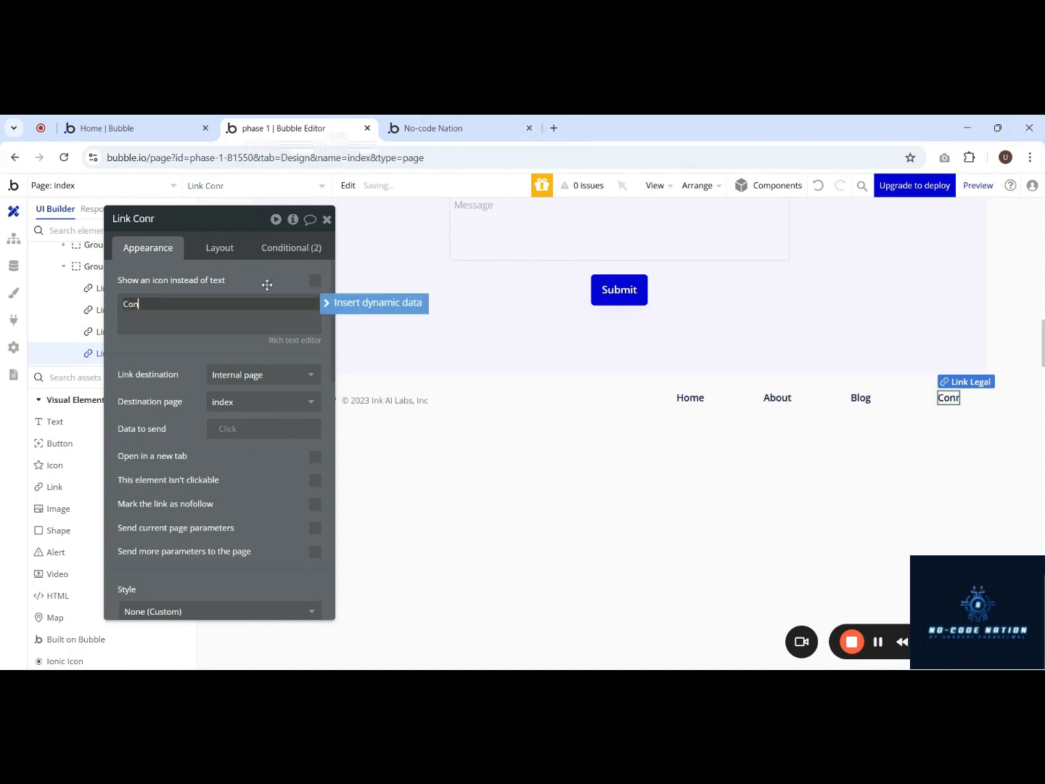
Step: Change the footer's Bubble brand text to No-Code Nation and its copyright text to © 2024
left_click_drag(153, 357, 686, 370)
left_click(307, 397)
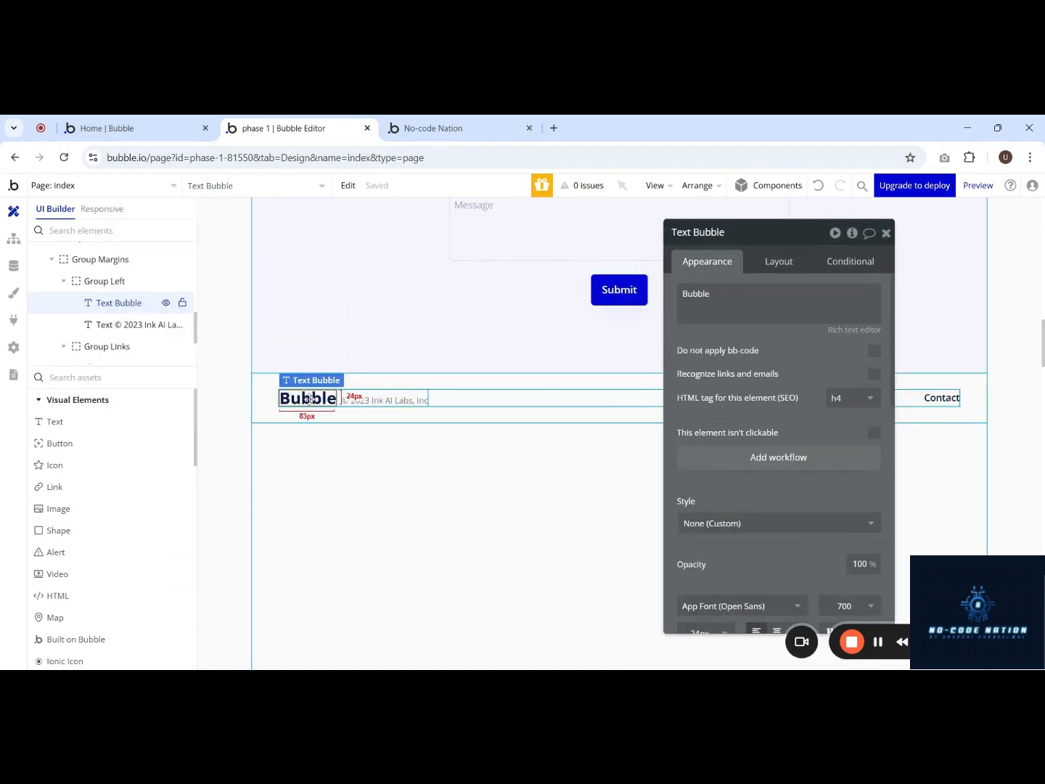
type("No-Code Nation")
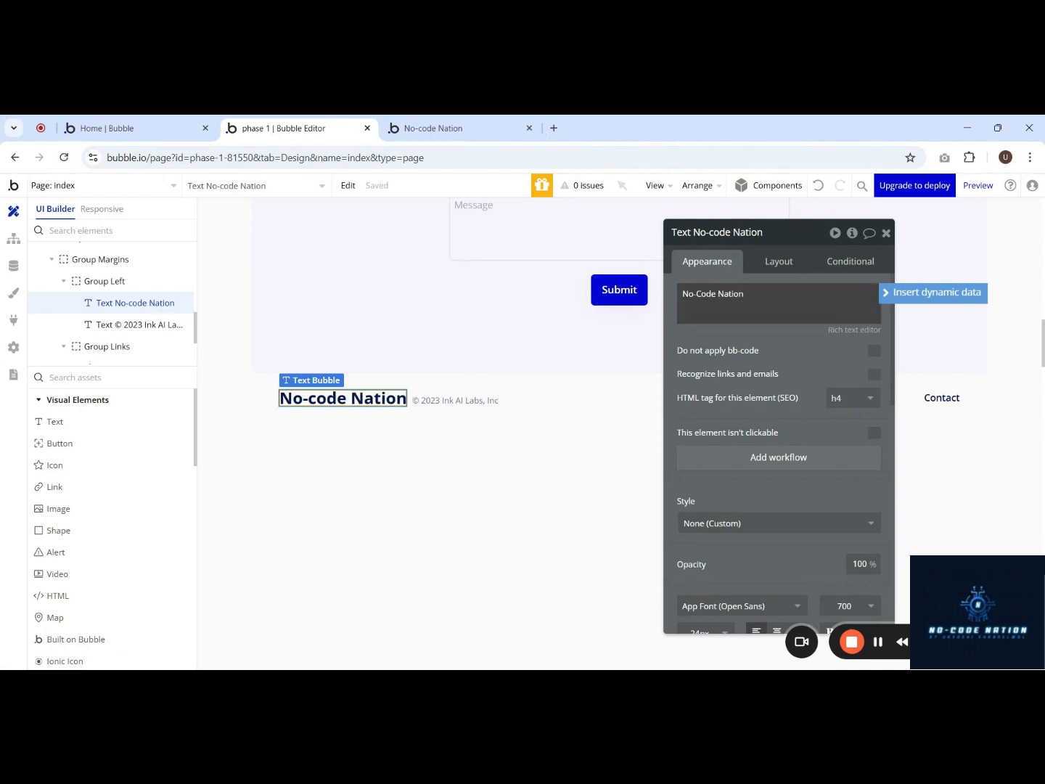
left_click(457, 401)
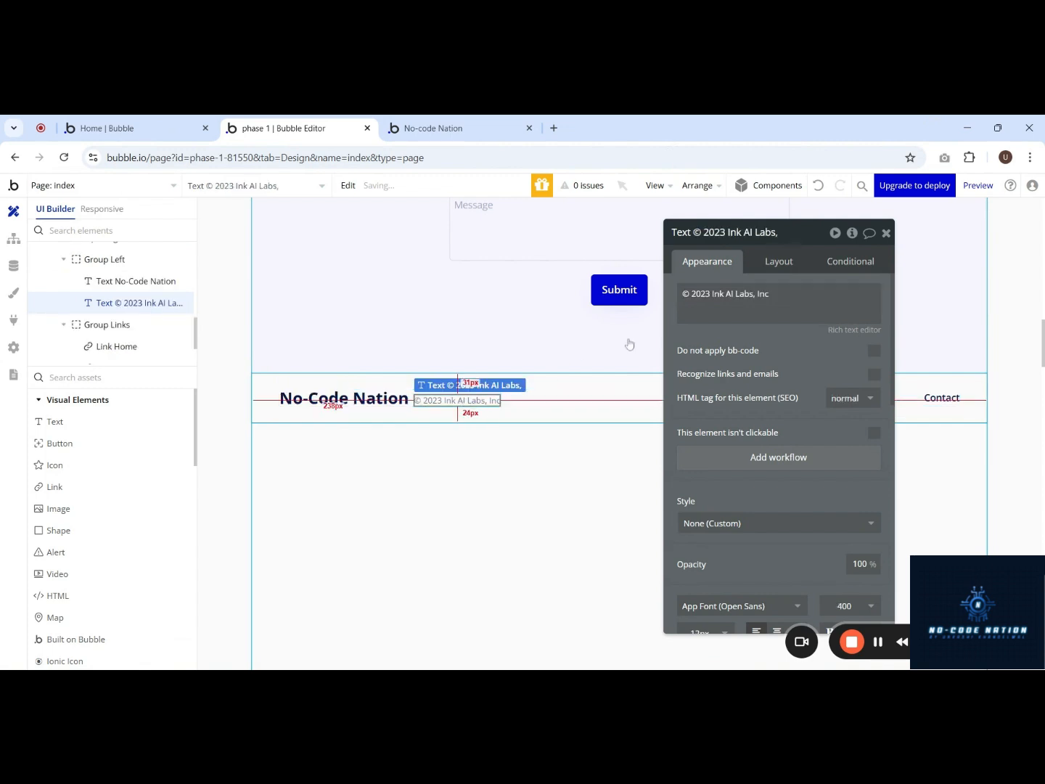
triple_click(725, 294)
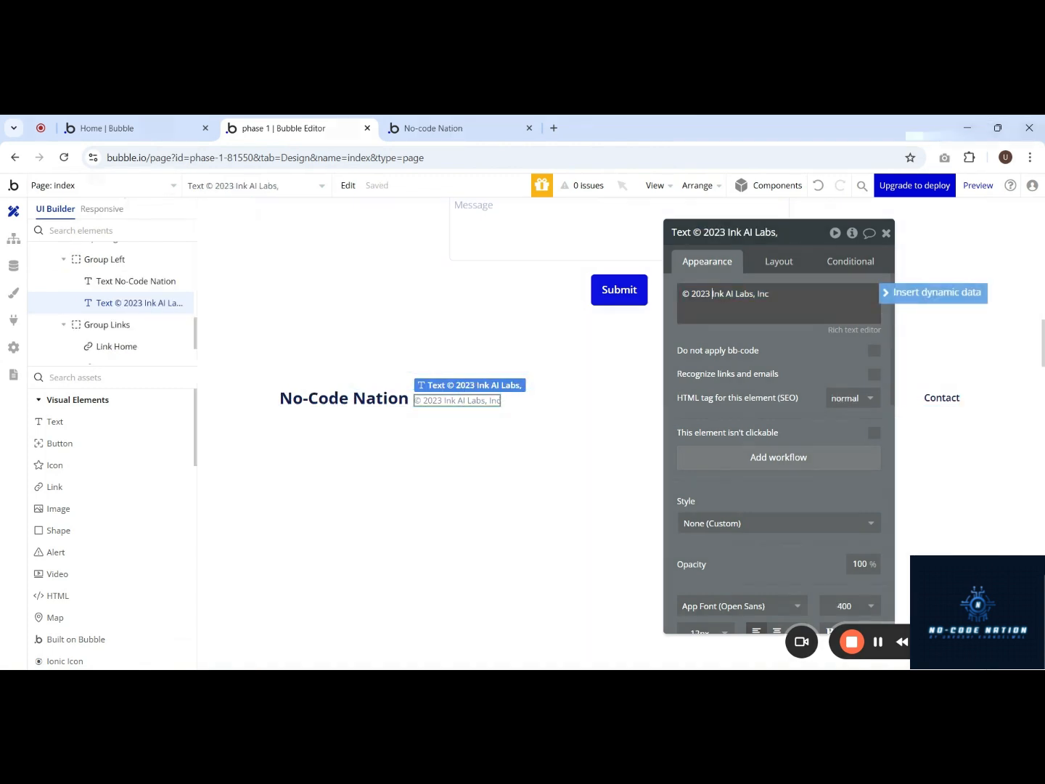
key("BackSpace")
type("4")
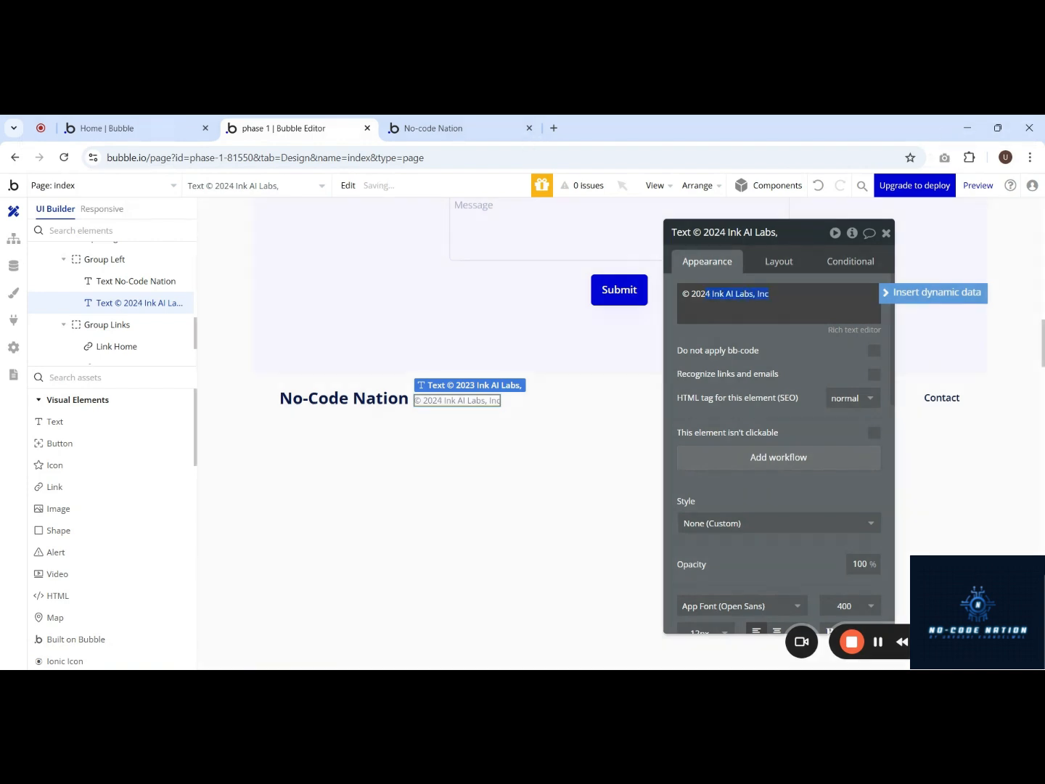
left_click(729, 337)
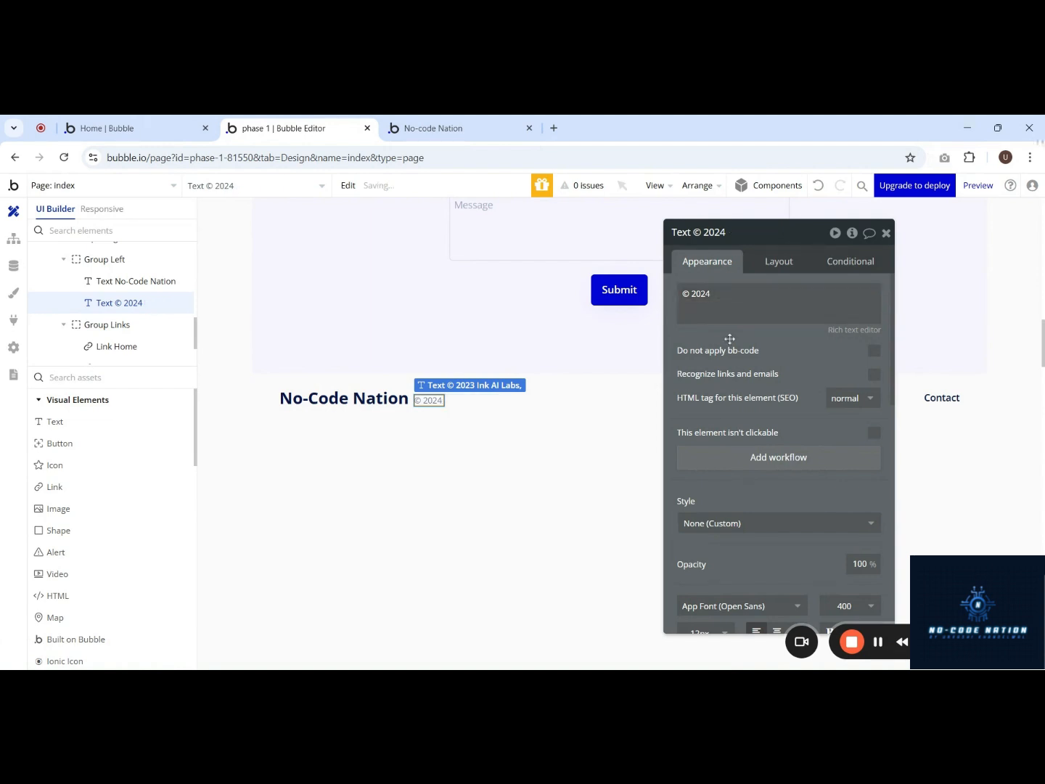
Step: Check the footer in the page preview, return to the editor and delete the whole footer group
left_click(447, 115)
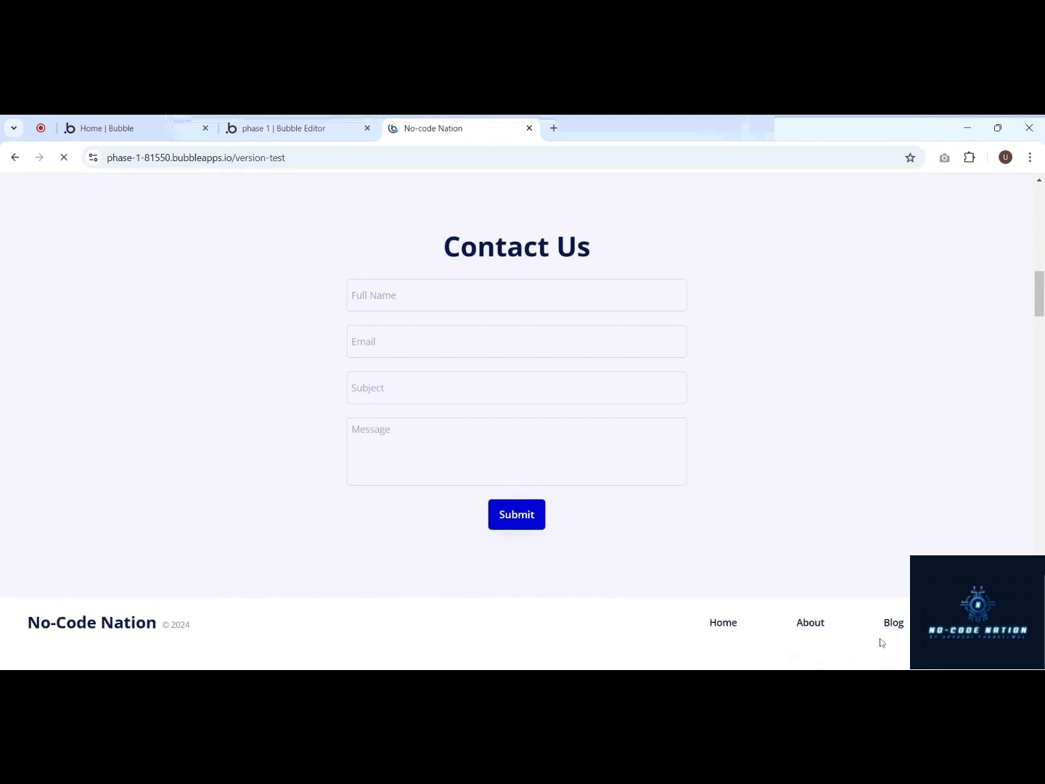
key("ctrl+shift+Tab")
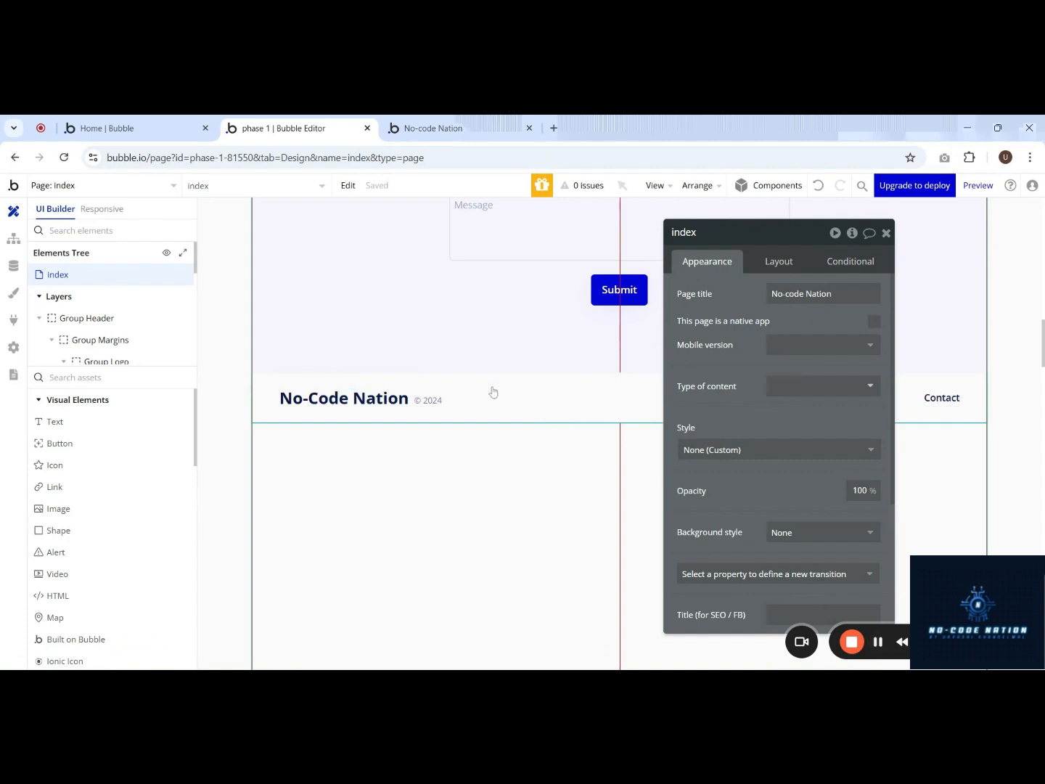
left_click(483, 415)
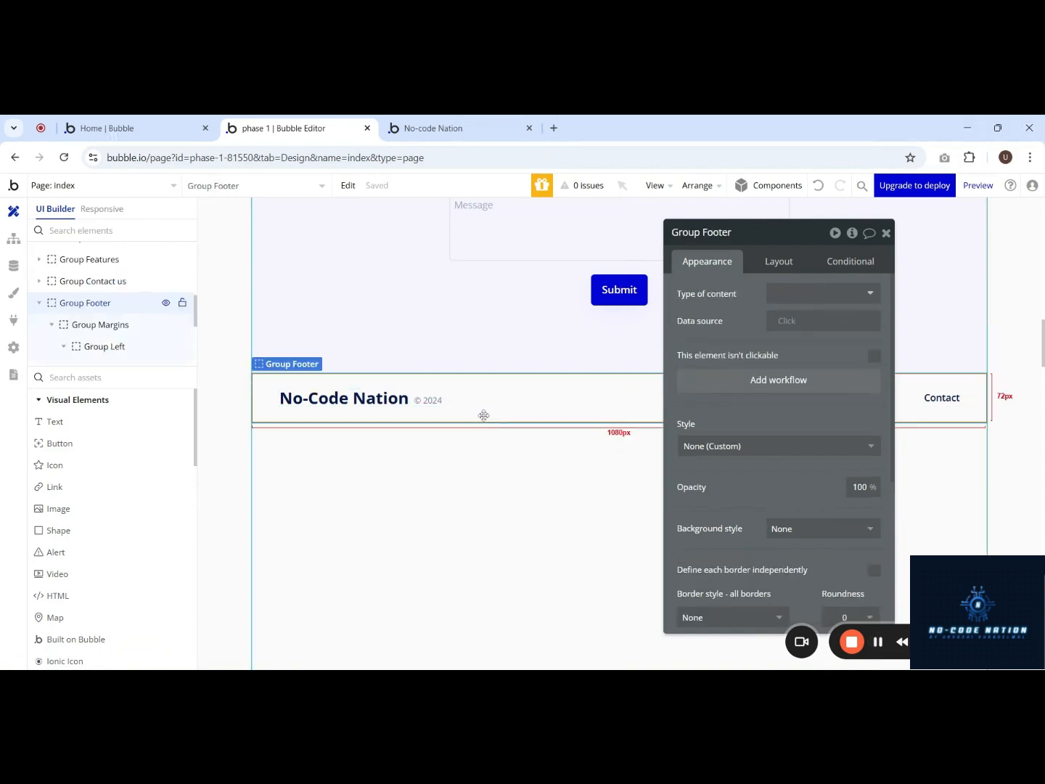
right_click(483, 415)
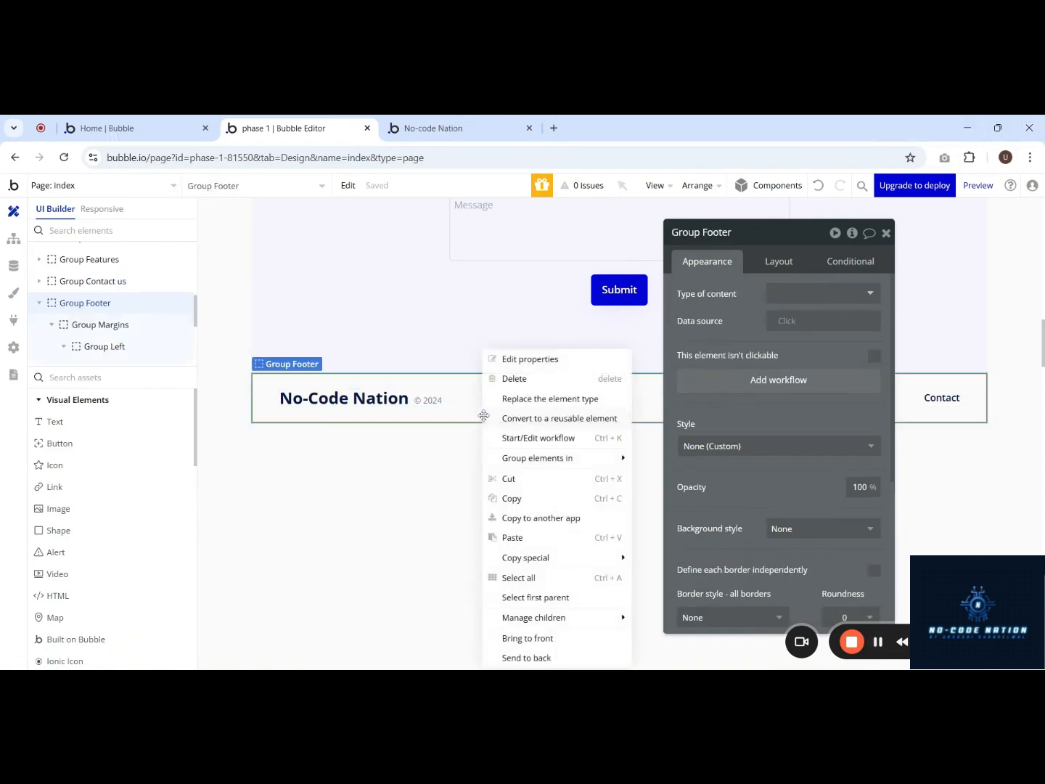
left_click(521, 377)
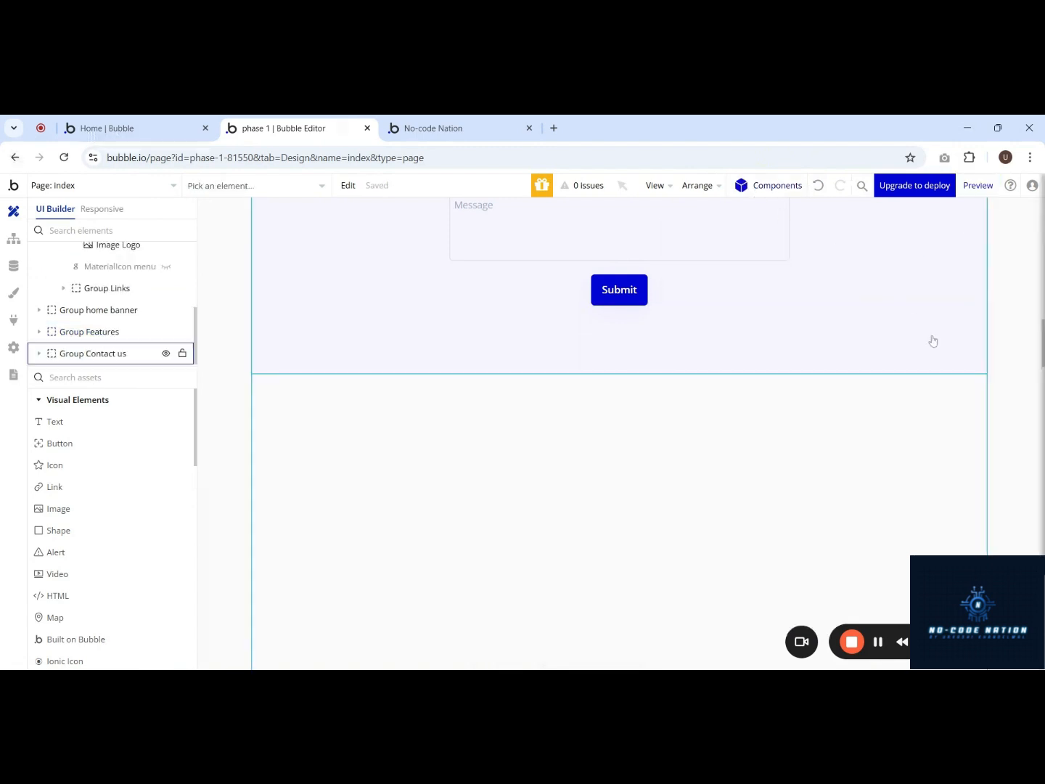
Step: Insert the larger footer component with four link columns below the Contact us group and delete its Bubble text
scroll(924, 378, "down", 5)
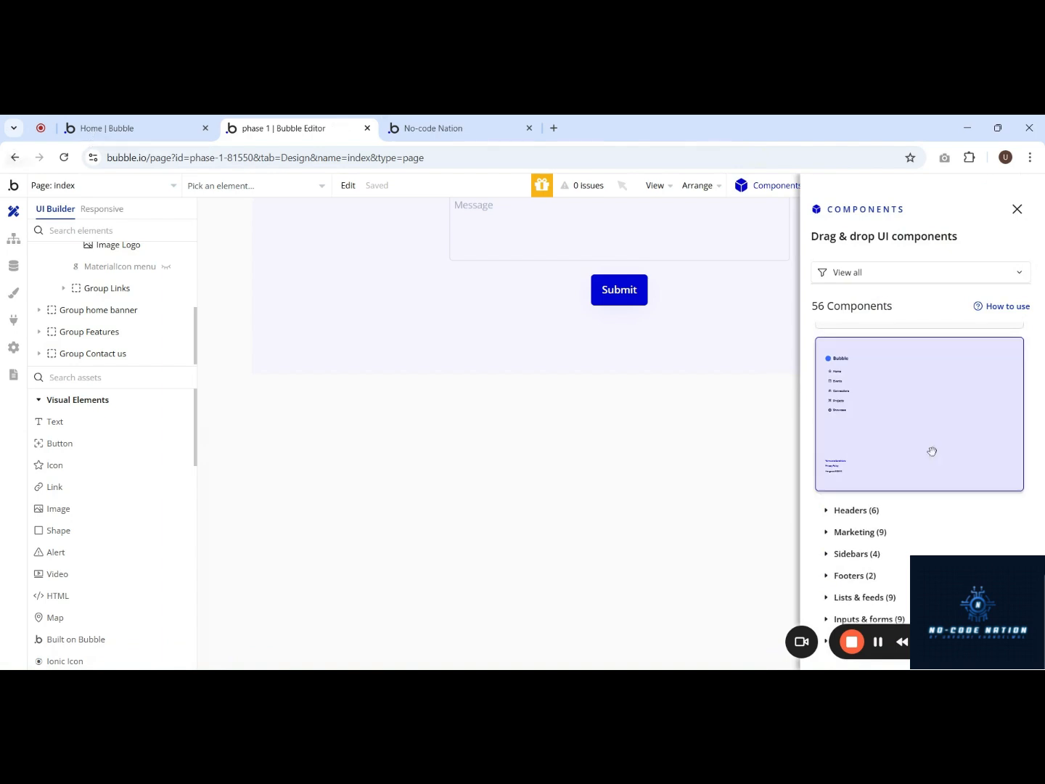
left_click(865, 578)
scroll(959, 429, "down", 2)
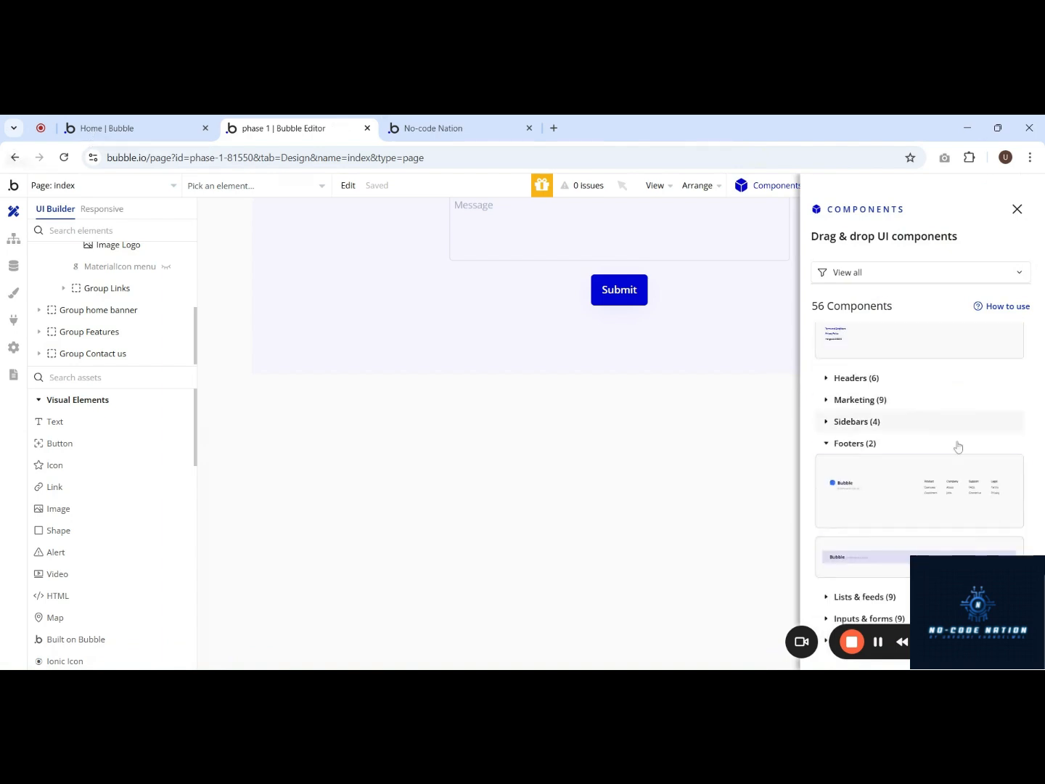
left_click_drag(886, 478, 637, 391)
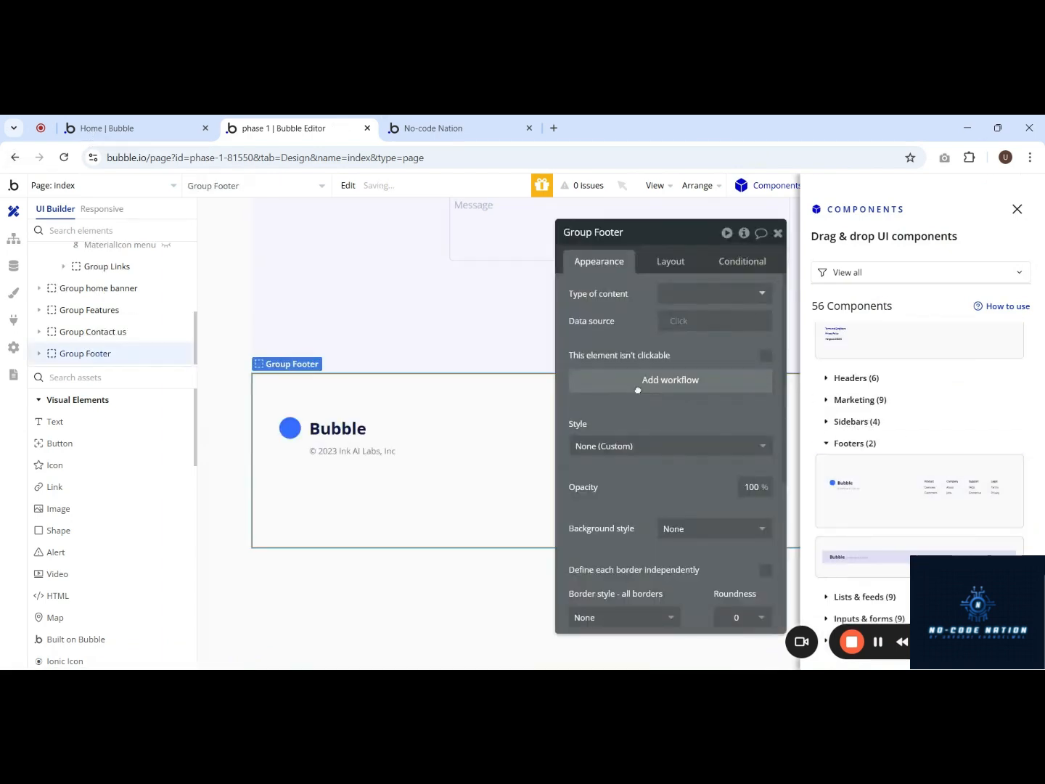
left_click(1016, 210)
left_click(777, 232)
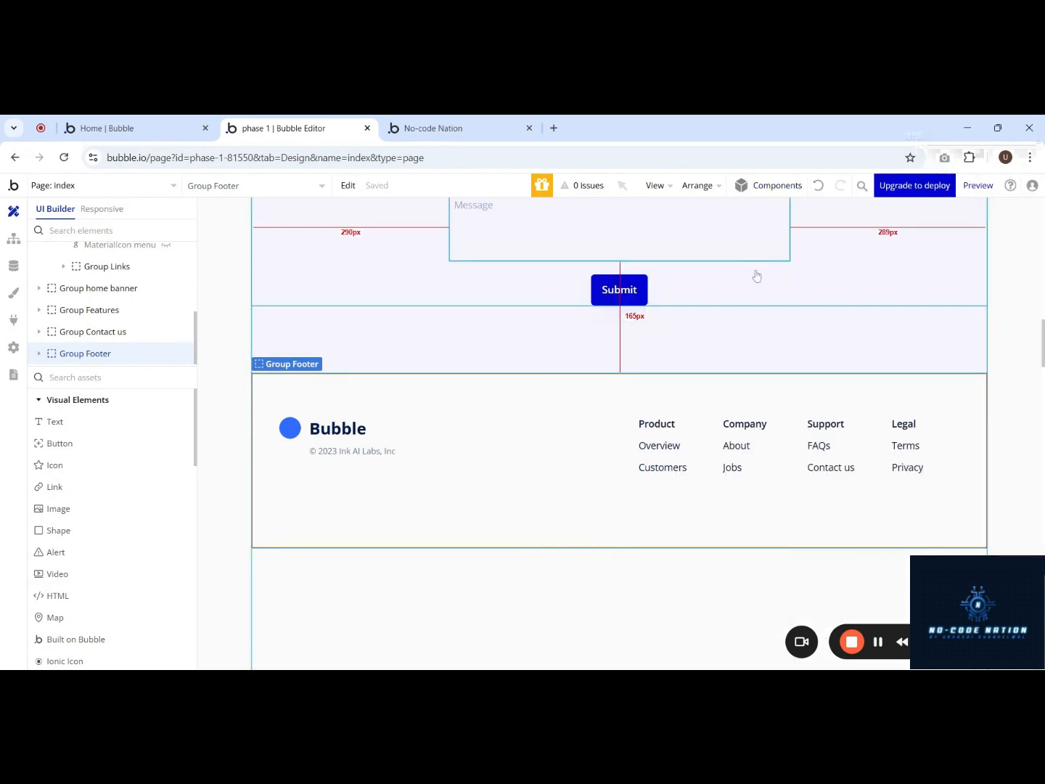
double_click(337, 428)
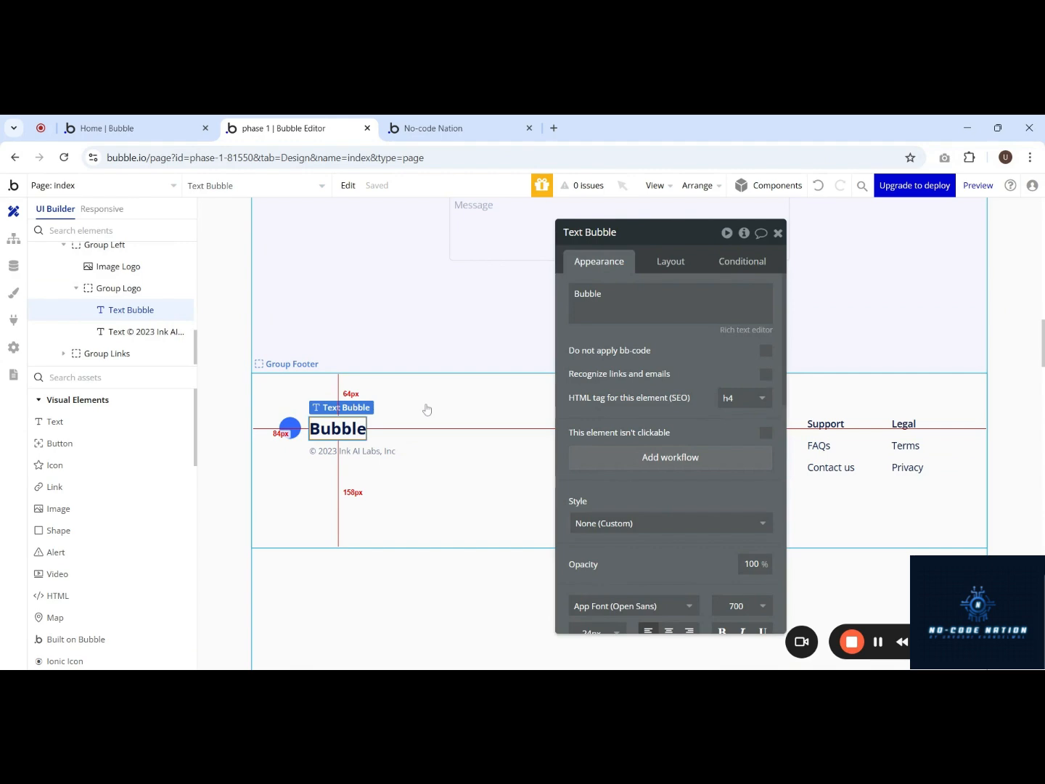
key("Escape")
Step: Copy the header's logo image into the footer and remove the footer's blue circle placeholder
scroll(356, 410, "up", 15)
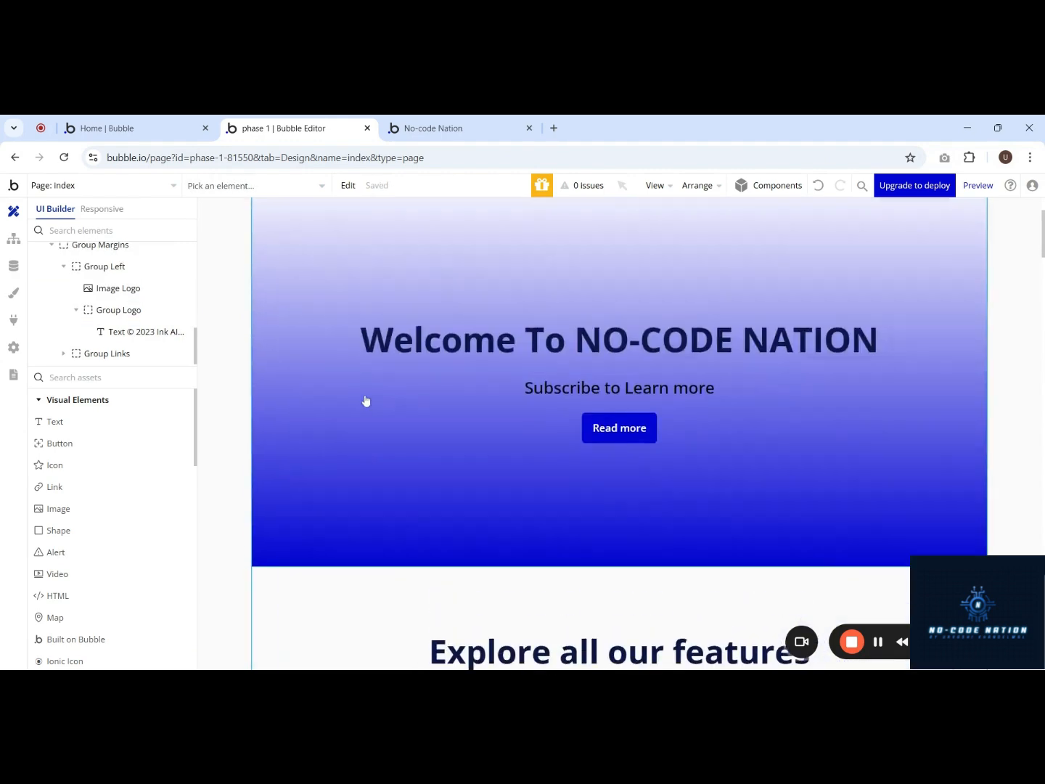
scroll(366, 400, "up", 3)
double_click(312, 268)
right_click(339, 283)
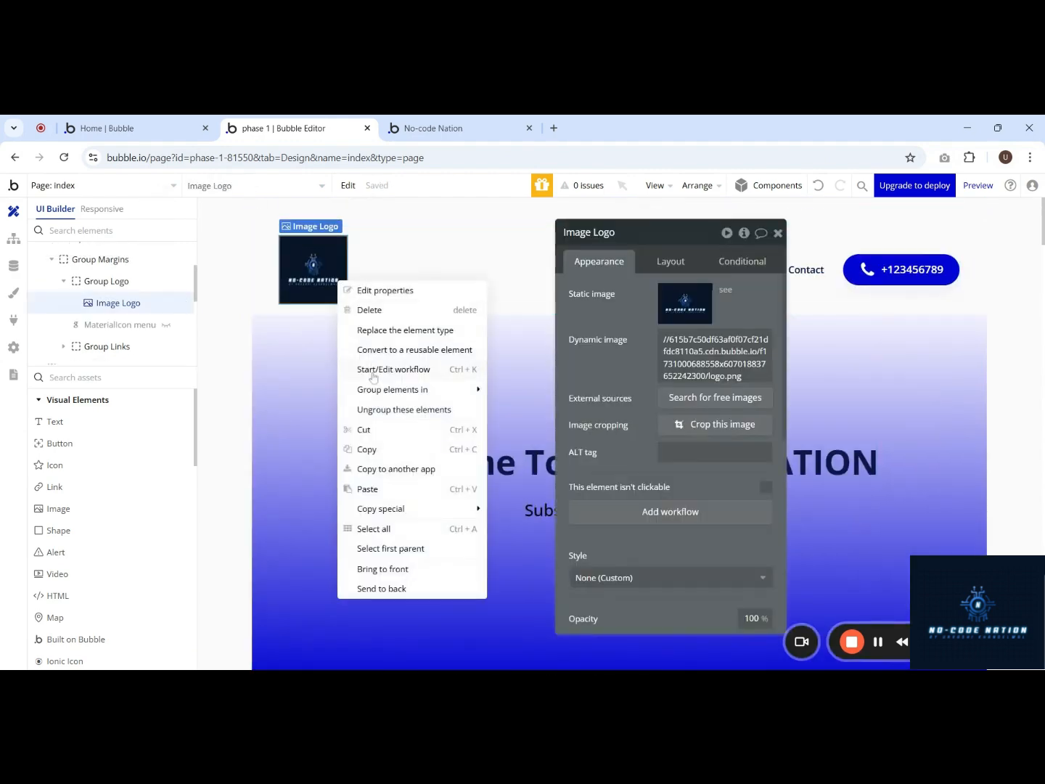
left_click(385, 447)
scroll(385, 447, "down", 15)
scroll(385, 446, "down", 5)
right_click(296, 295)
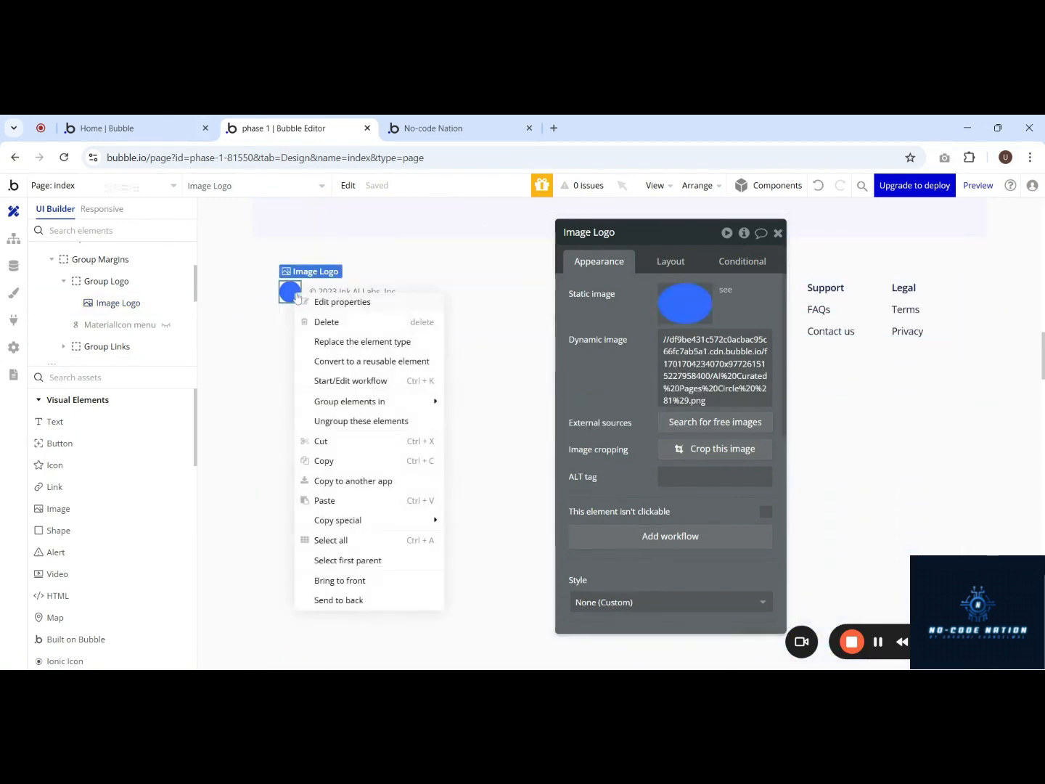
left_click(342, 500)
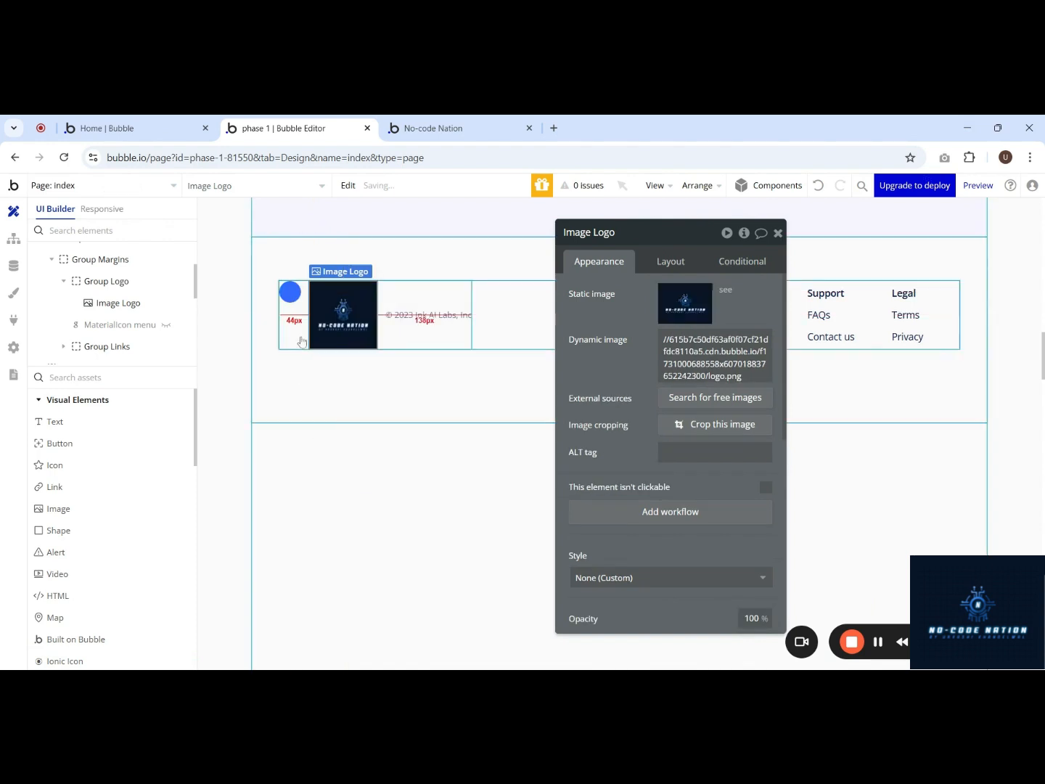
left_click(381, 317)
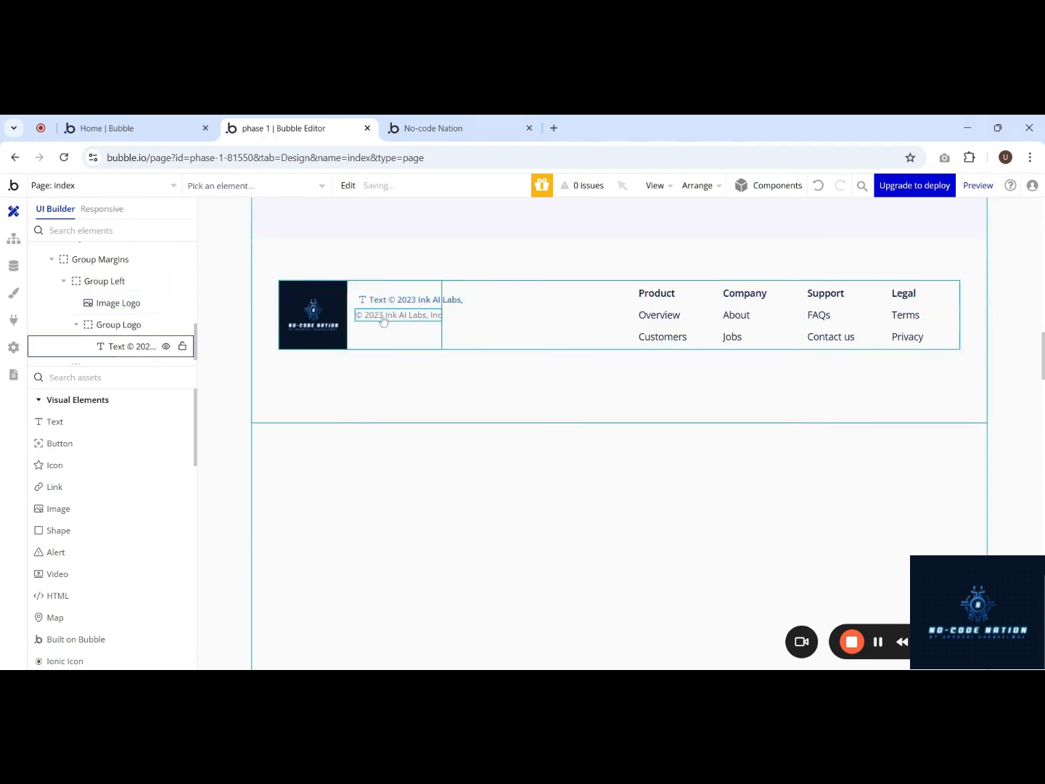
Step: Change the footer's copyright text to © 2024 No-Code Nation
double_click(381, 317)
triple_click(617, 294)
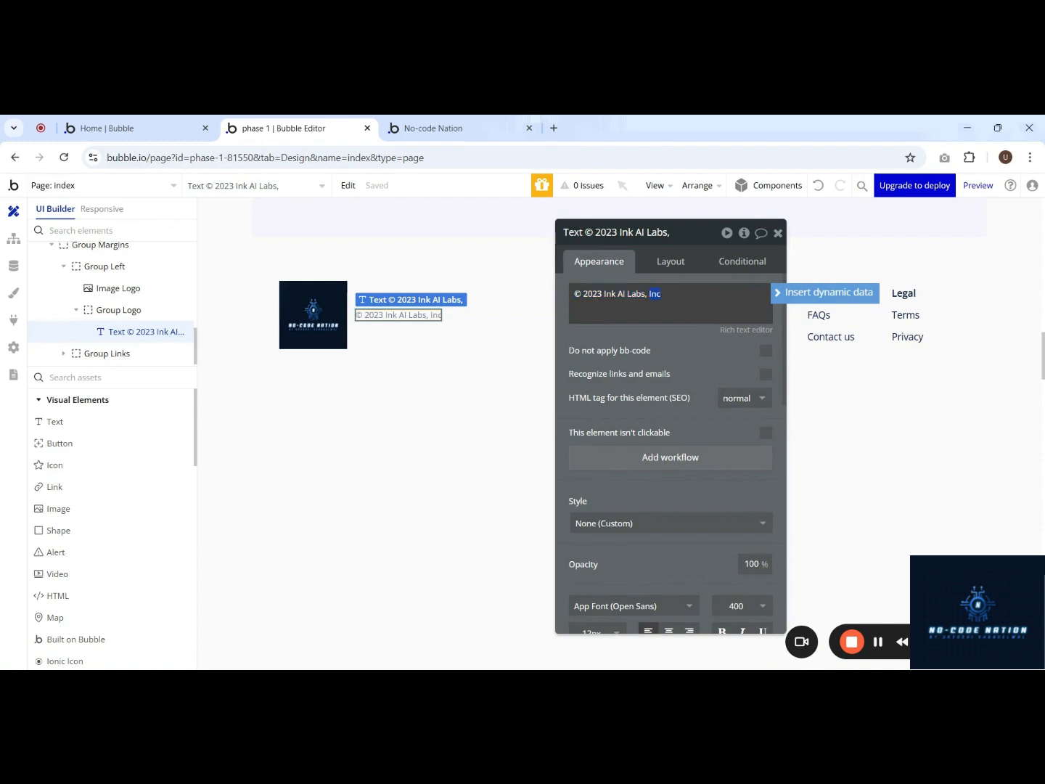
key("BackSpace")
key("BackSpace")
key("BackSpace")
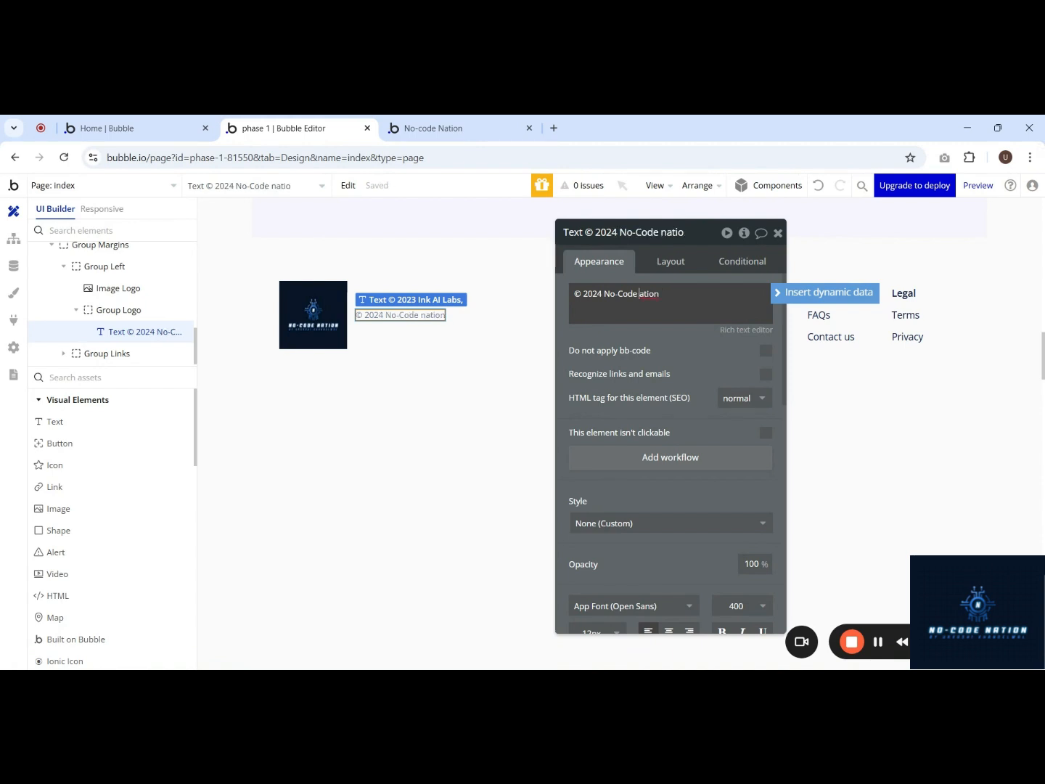
Step: Set the index page's minimum height to 767 so the page ends just below the footer
left_click_drag(648, 347, 109, 347)
left_click(515, 374)
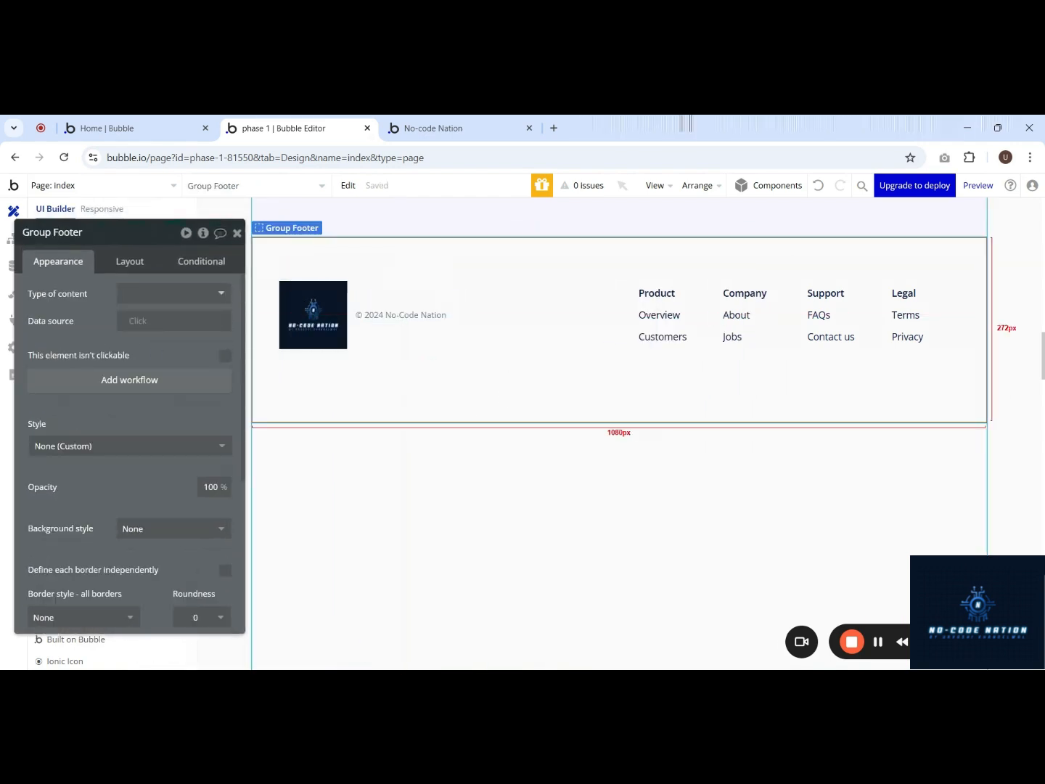
left_click(513, 478)
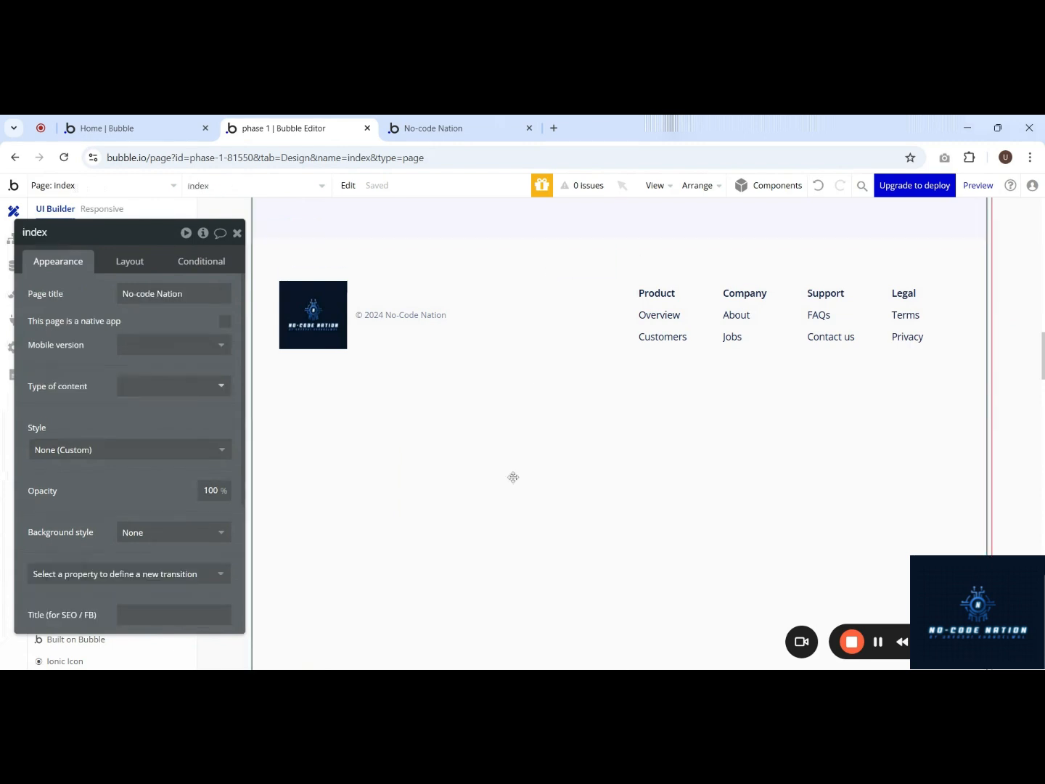
left_click(141, 263)
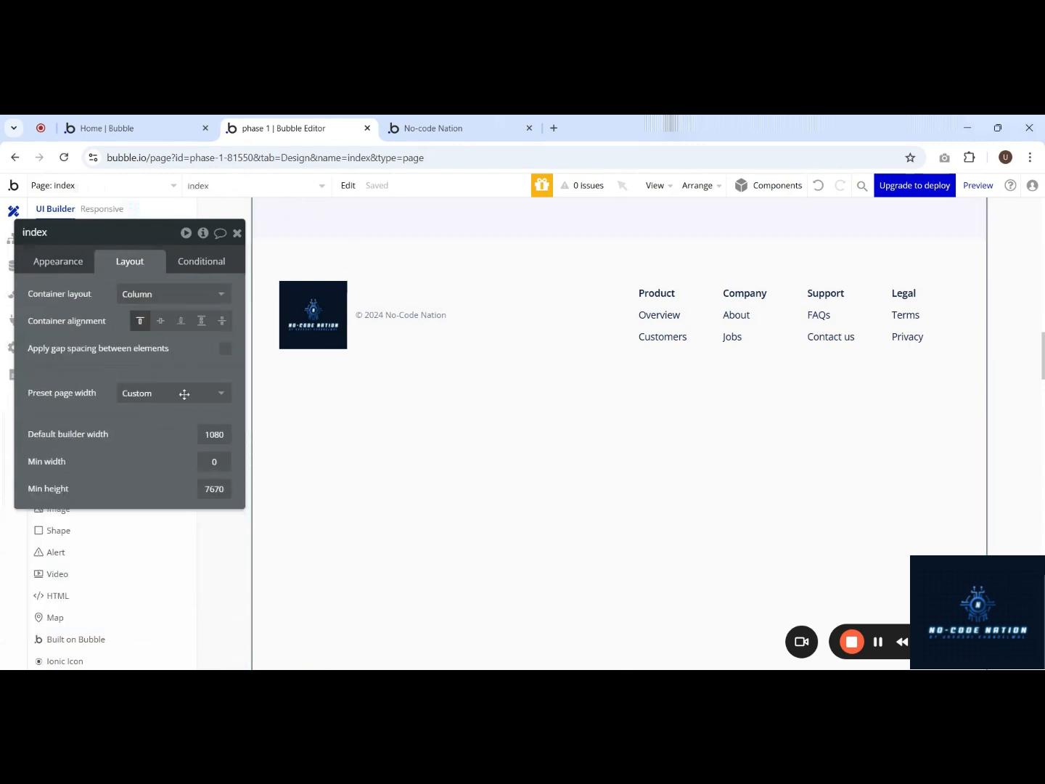
scroll(245, 482, "up", 3)
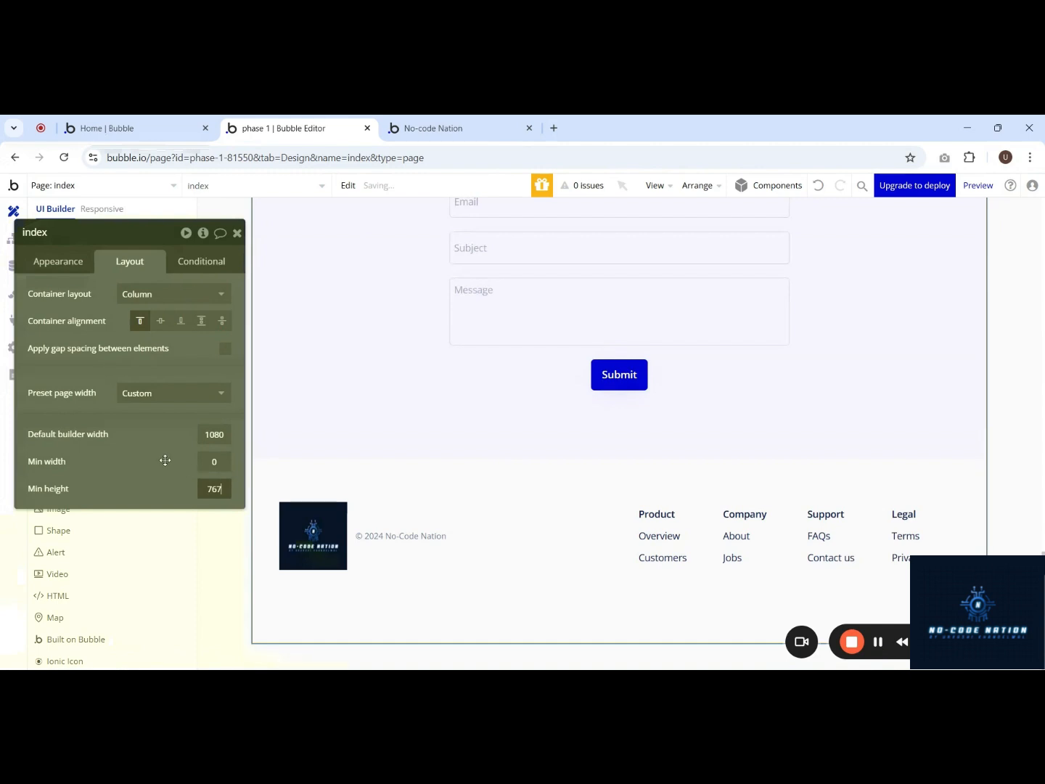
Step: Review the whole landing page in the preview, from the header to the Contact Us form and new footer, and return to the editor
left_click(434, 127)
left_click(486, 191)
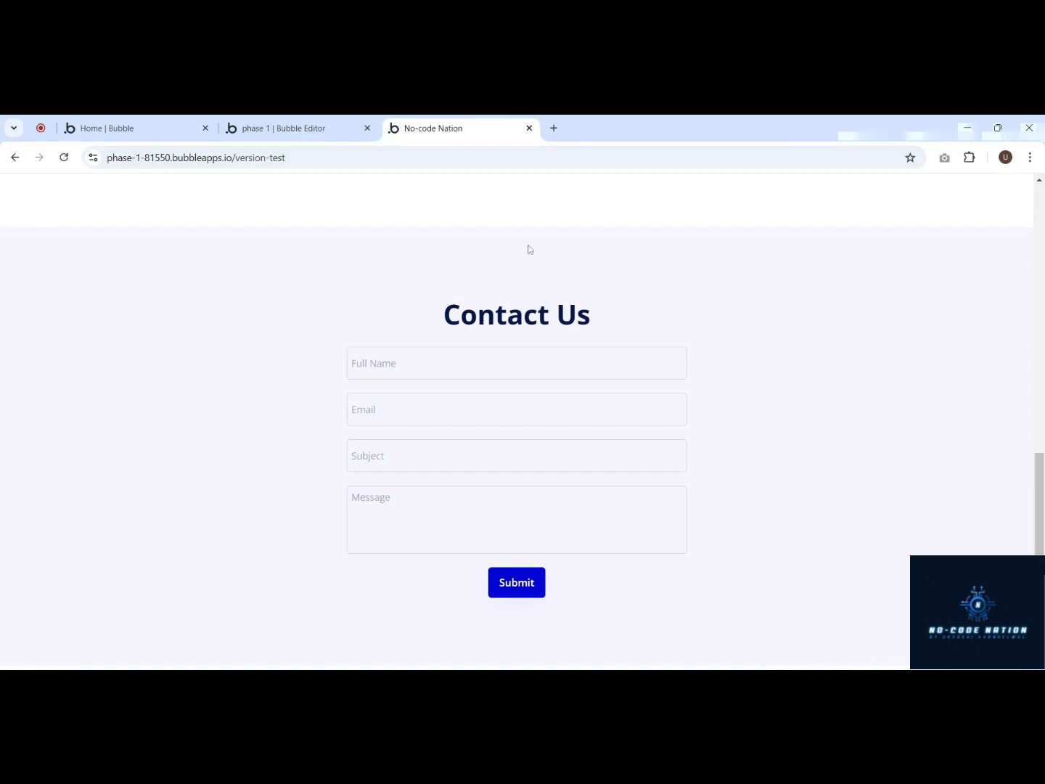
scroll(602, 304, "down", 3)
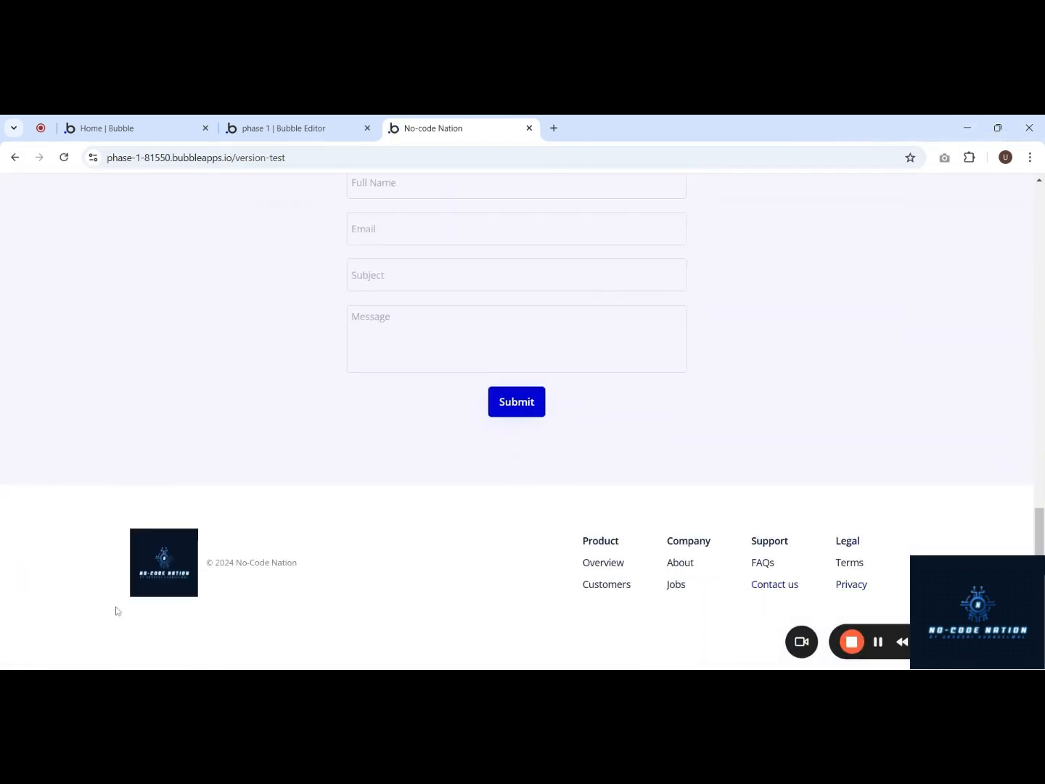
scroll(554, 454, "up", 2)
scroll(553, 453, "up", 1)
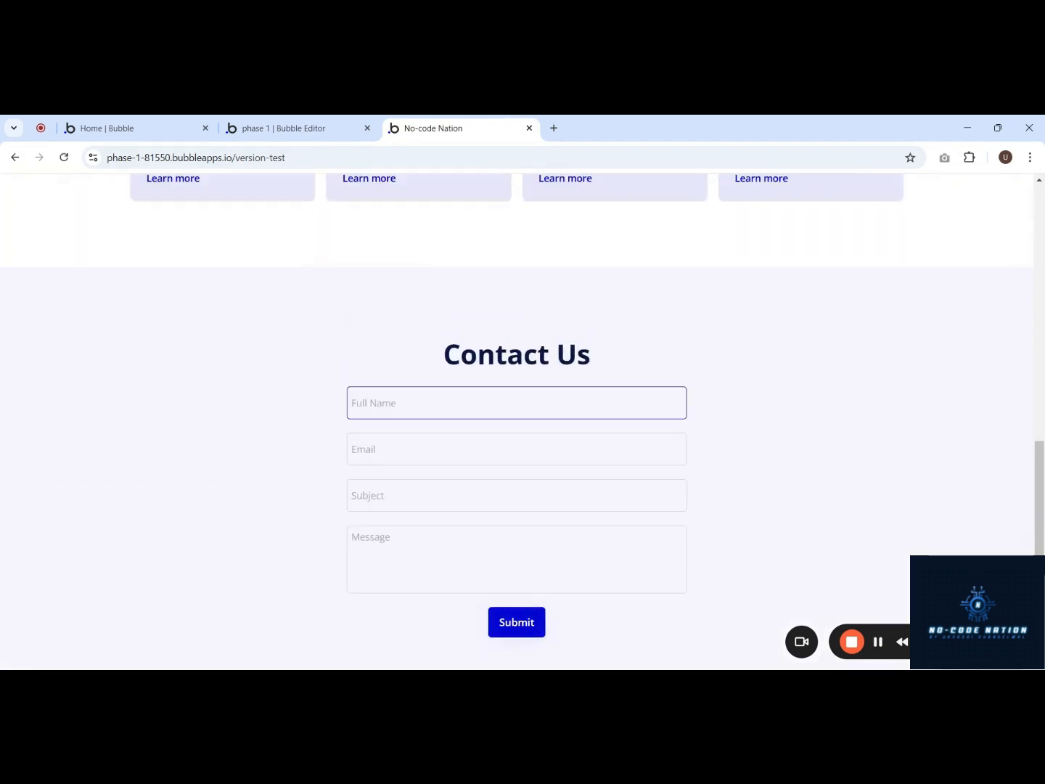
scroll(588, 411, "up", 10)
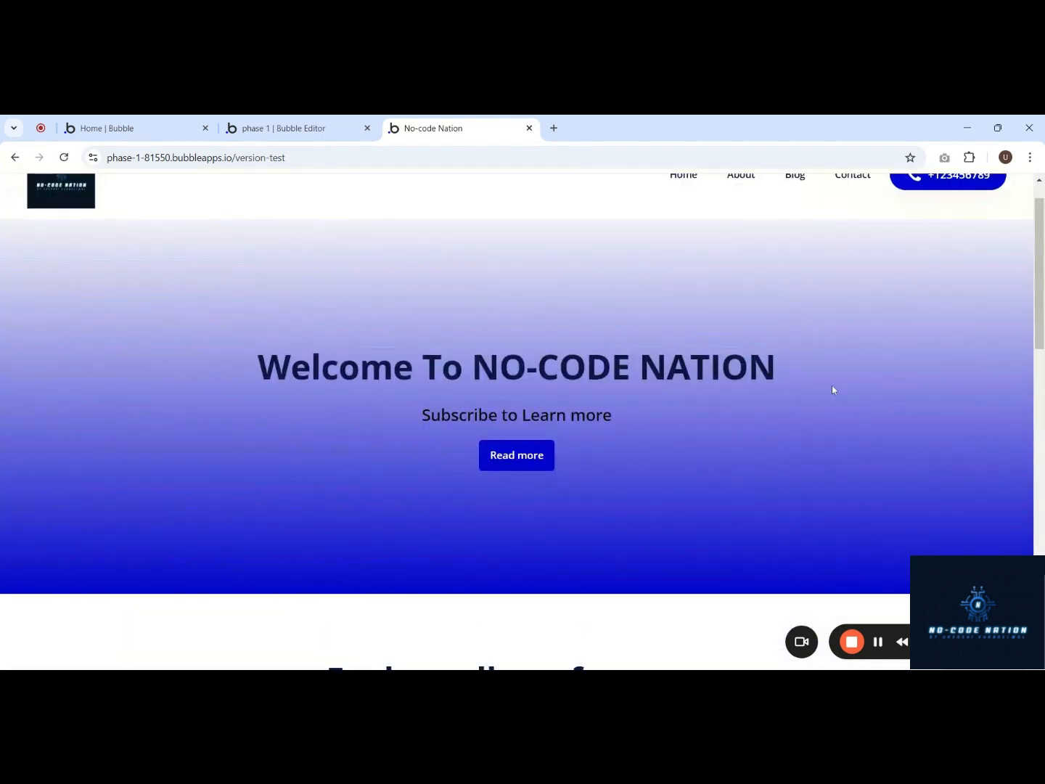
scroll(827, 395, "up", 1)
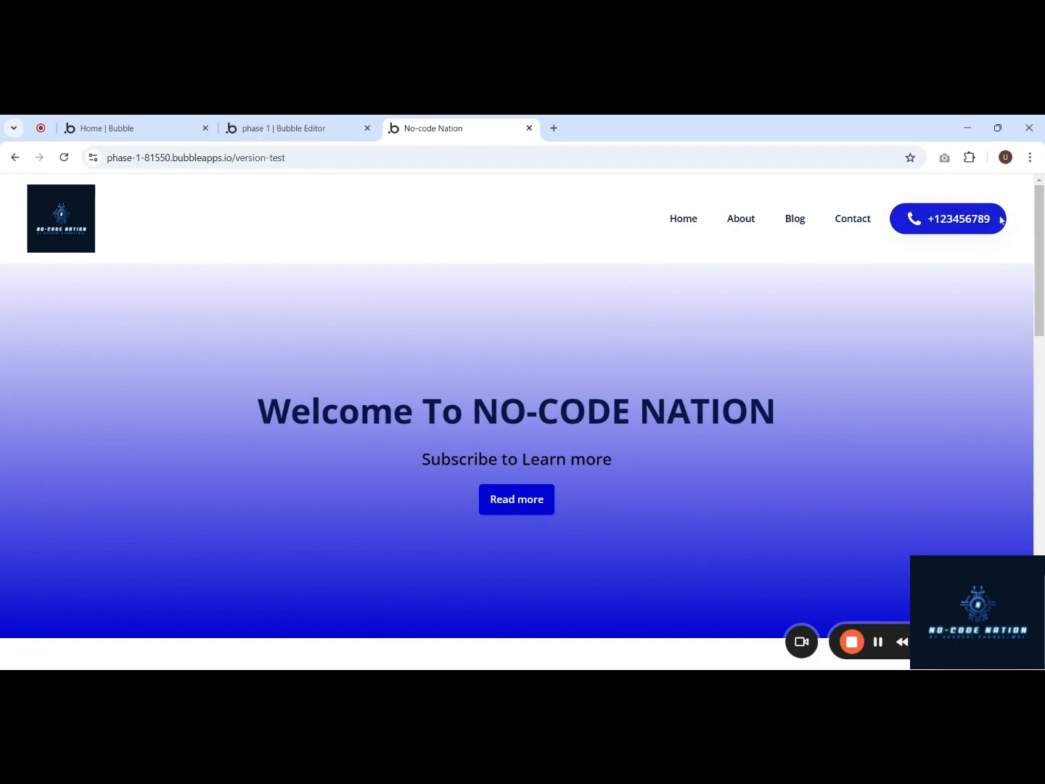
scroll(937, 264, "down", 15)
scroll(836, 367, "up", 15)
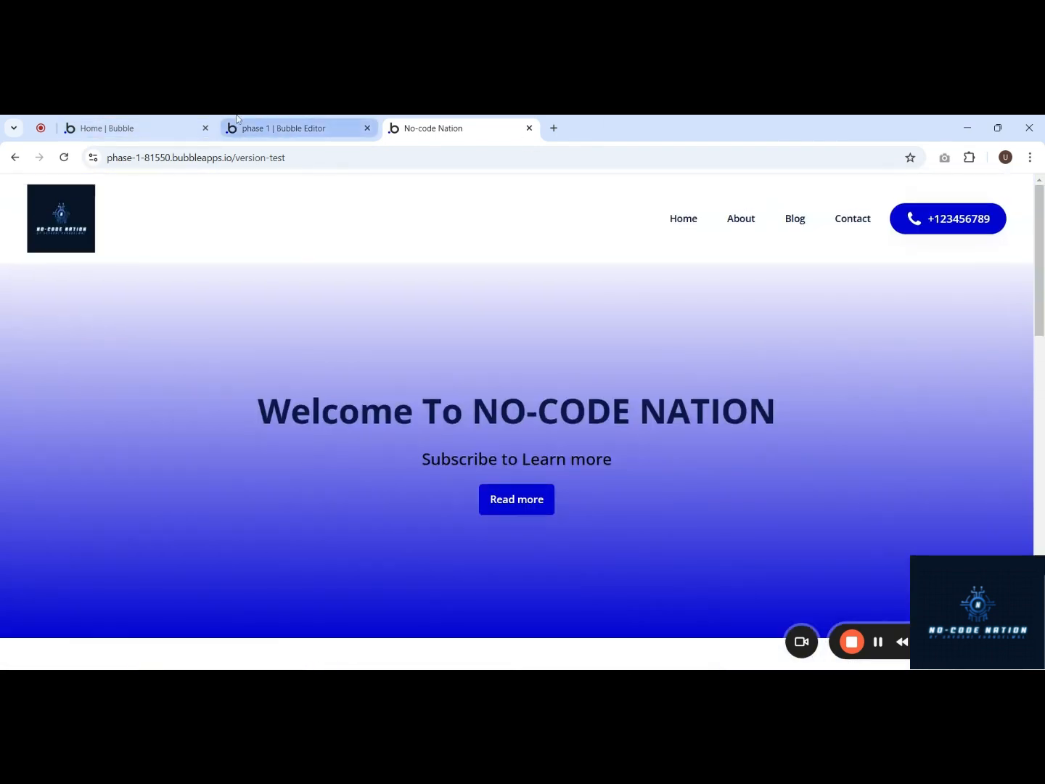
scroll(452, 264, "down", 12)
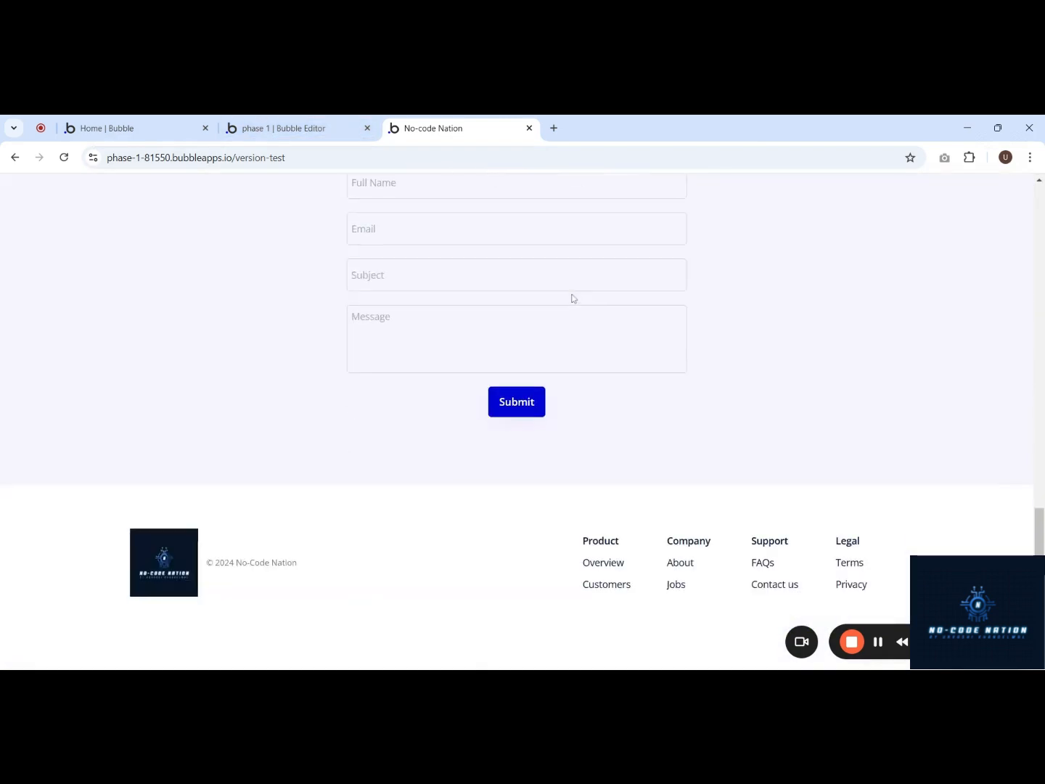
left_click(323, 124)
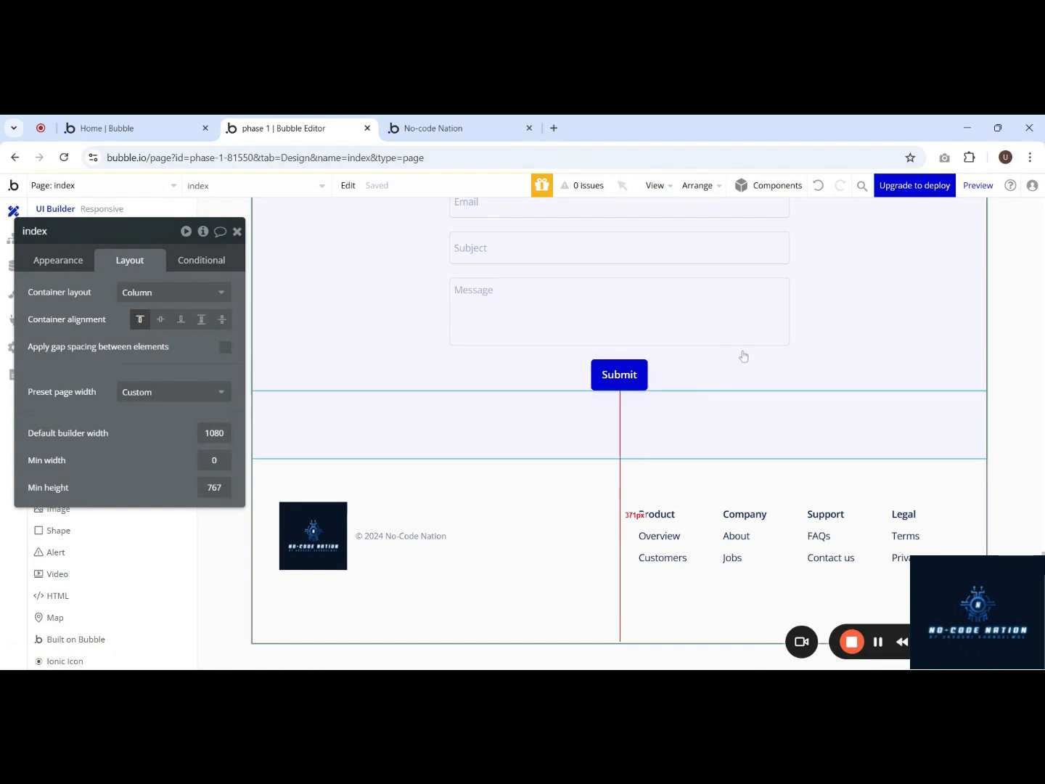